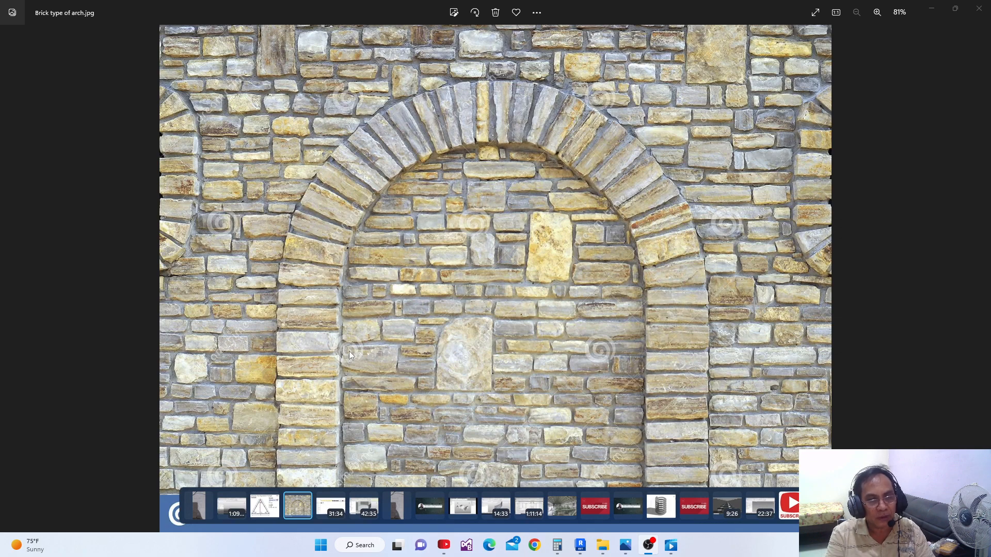
# Switch to the AC_Arch Door Opening family in Revit and dismiss the save reminder without saving
pyautogui.moveTo(580, 546)
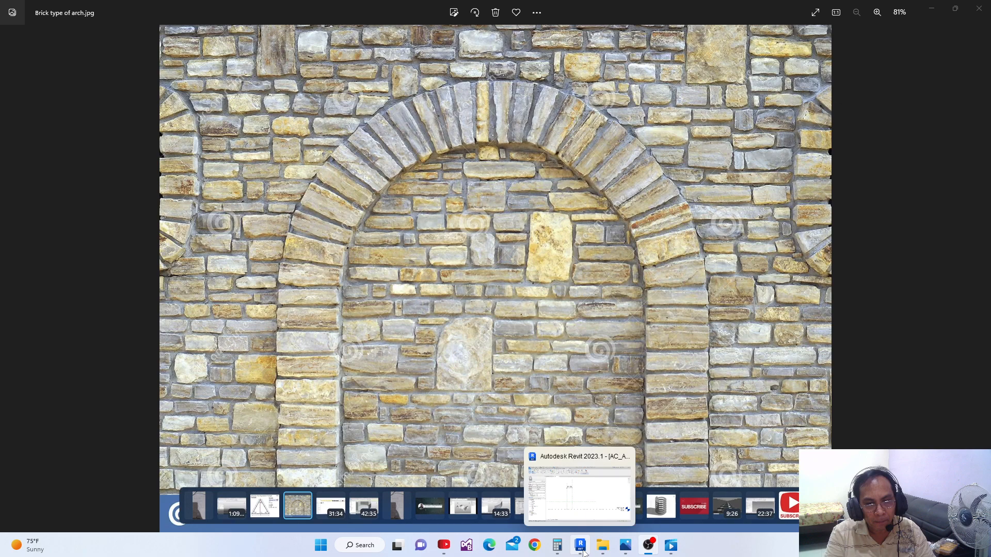
pyautogui.click(539, 481)
pyautogui.moveTo(471, 345); pyautogui.dragTo(503, 369, button='middle')
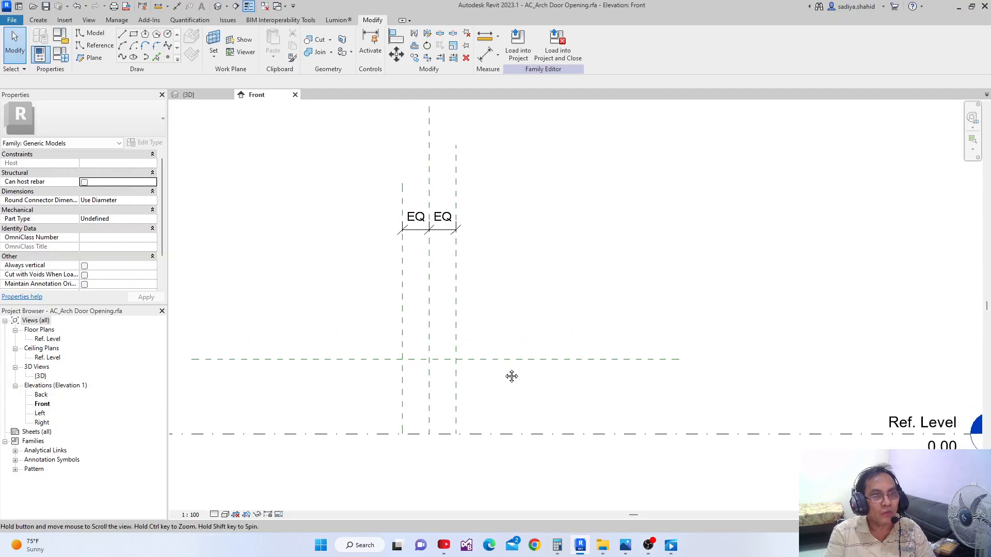
pyautogui.moveTo(309, 222); pyautogui.dragTo(314, 229, button='middle')
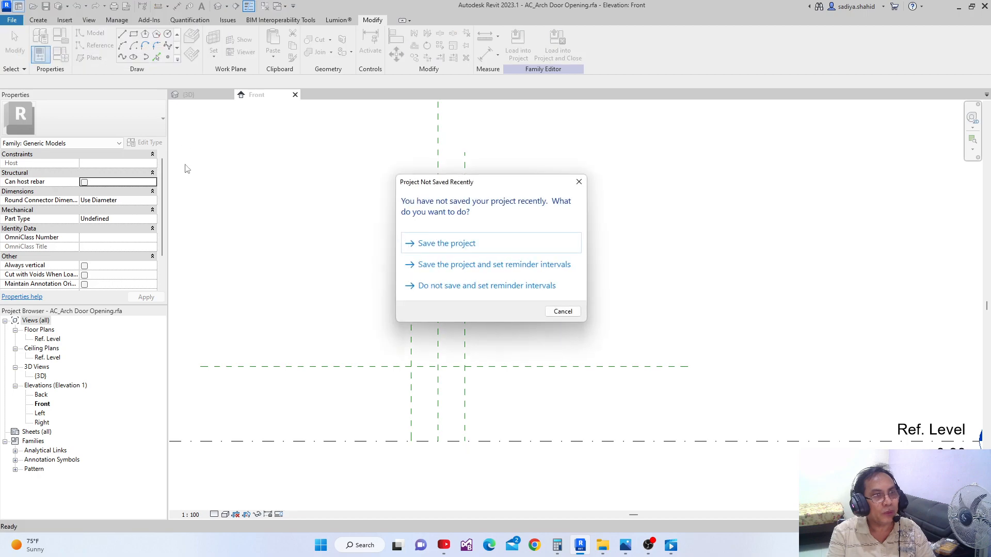
pyautogui.click(562, 312)
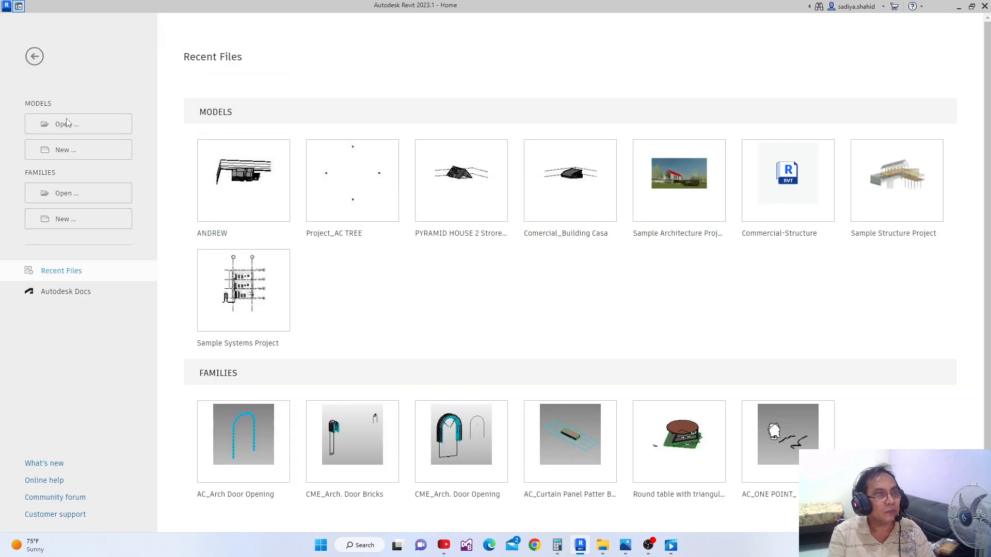
# Look through the English family templates for a new family, cancel, and return to the open door opening family
pyautogui.click(66, 222)
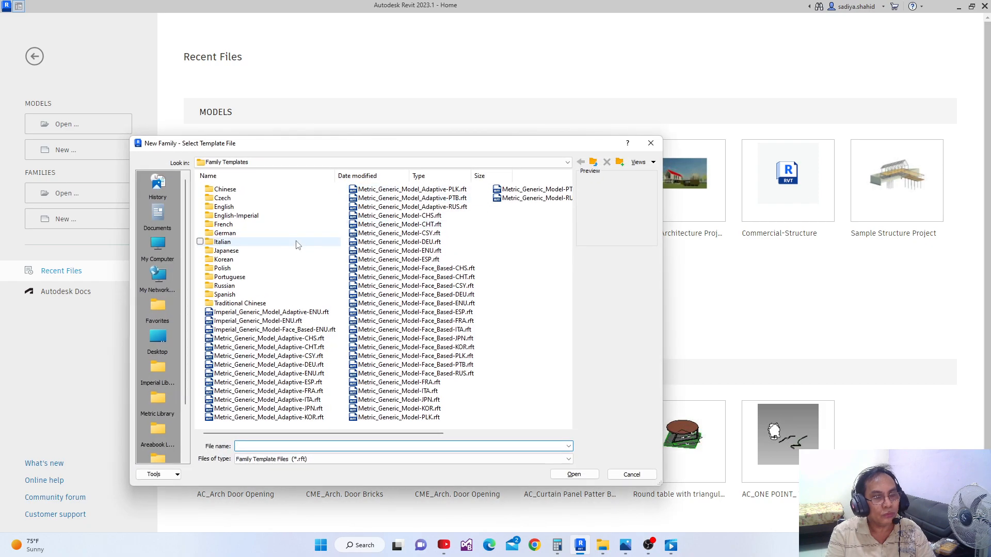
pyautogui.doubleClick(235, 207)
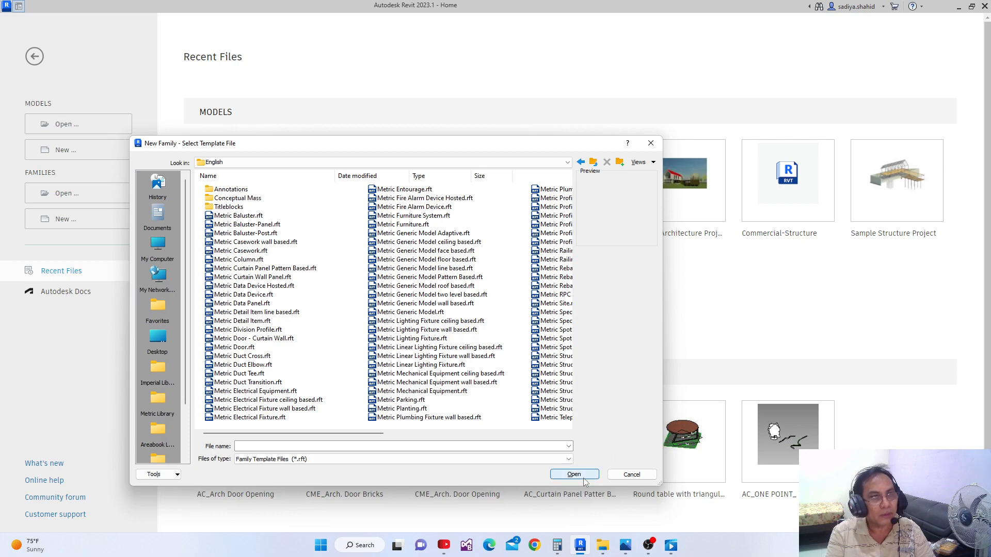
pyautogui.click(630, 474)
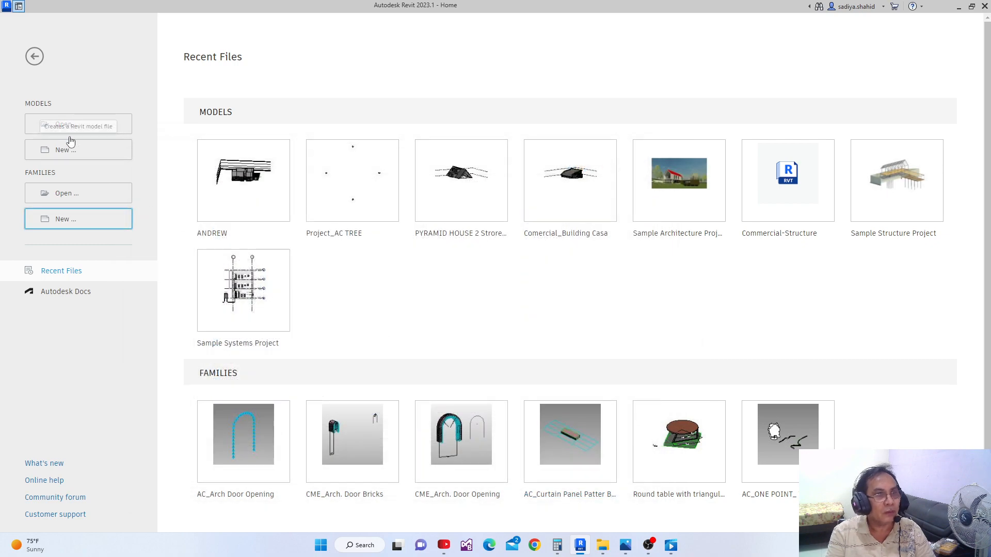
pyautogui.click(18, 5)
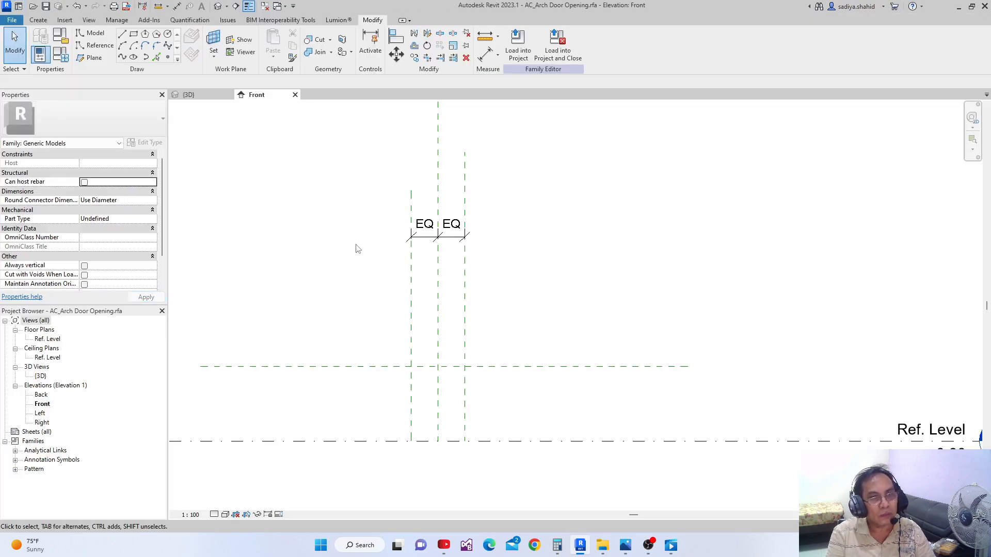
# Examine the reference plane layout in the 3D view and in the Front elevation
pyautogui.click(188, 95)
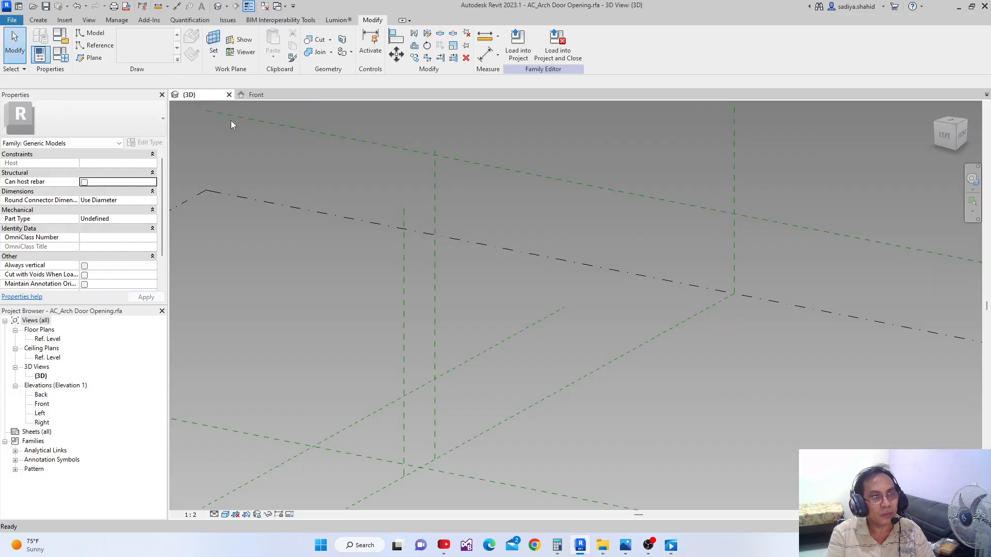
pyautogui.scroll(-2, 449, 361)
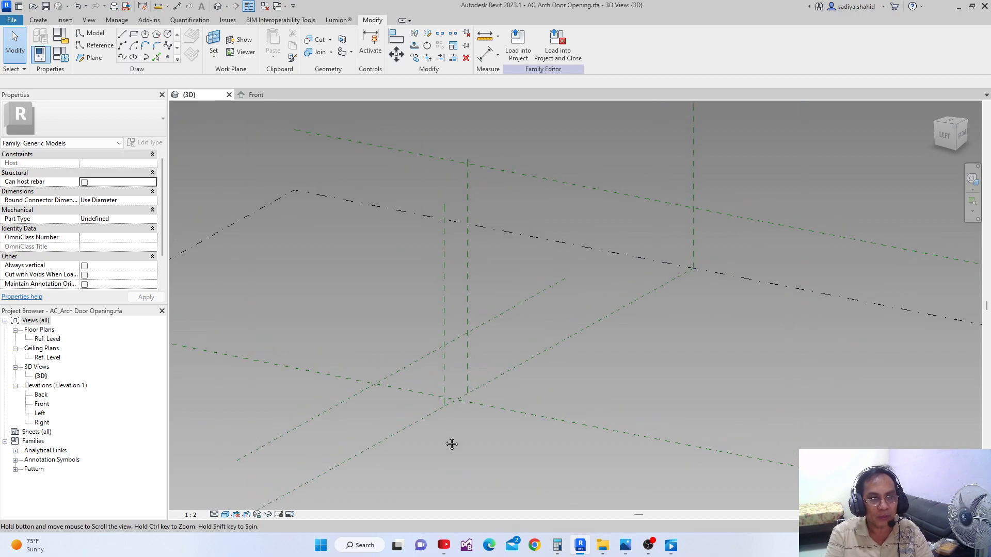
pyautogui.scroll(3, 443, 442)
pyautogui.scroll(1, 446, 443)
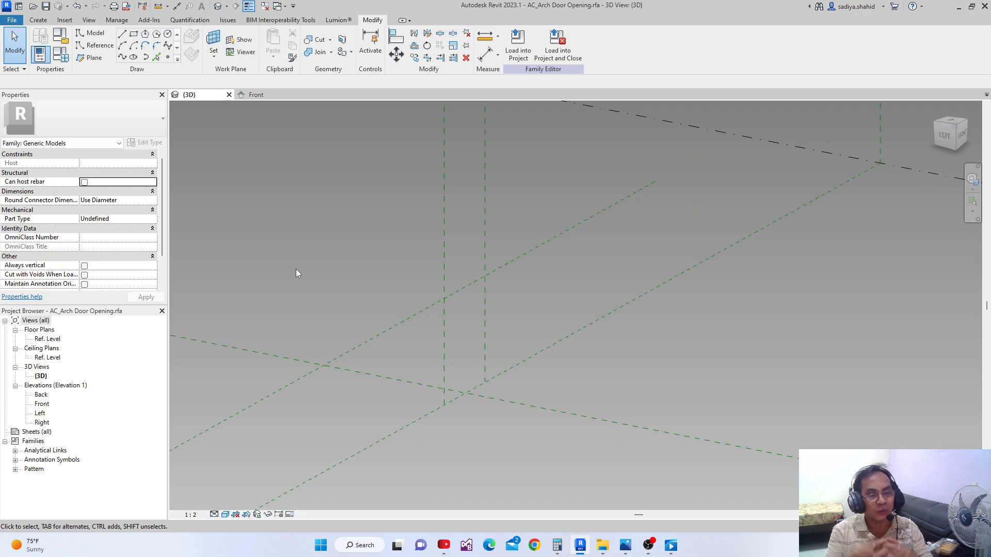
pyautogui.click(267, 95)
pyautogui.scroll(1, 383, 261)
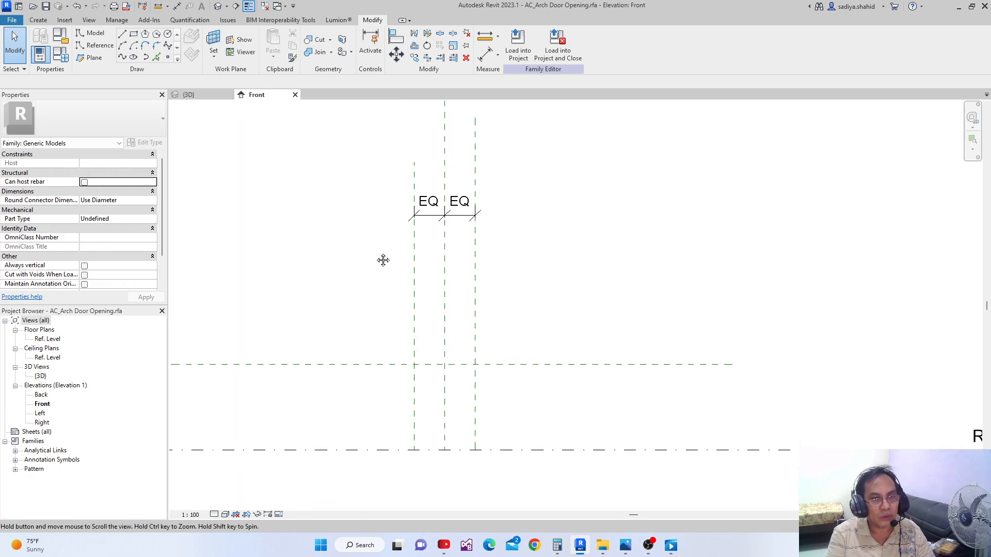
pyautogui.moveTo(383, 261); pyautogui.dragTo(399, 221, button='middle')
pyautogui.moveTo(447, 296); pyautogui.dragTo(447, 323, button='middle')
pyautogui.scroll(-1, 413, 266)
pyautogui.scroll(-1, 413, 269)
pyautogui.moveTo(414, 280); pyautogui.dragTo(414, 304, button='middle')
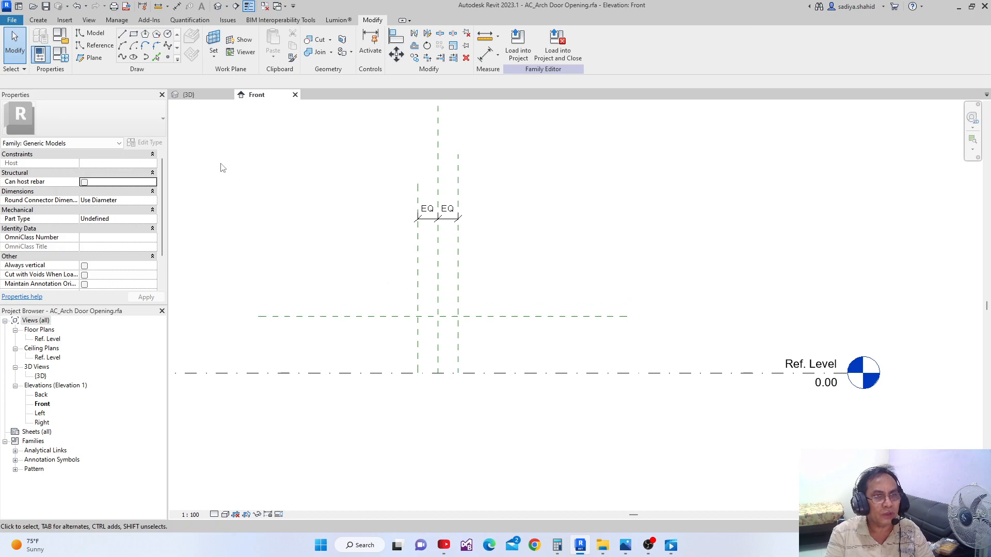
pyautogui.click(203, 101)
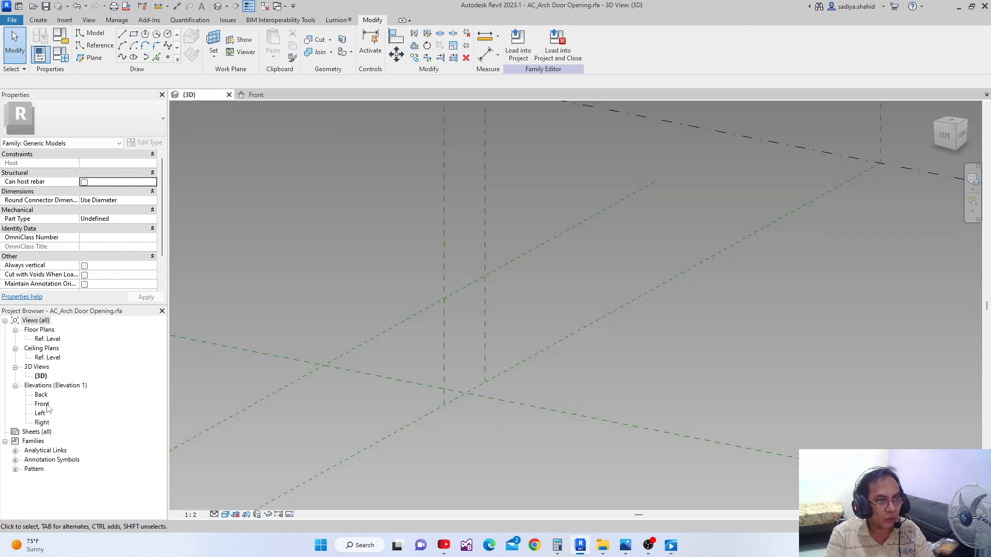
pyautogui.click(262, 95)
pyautogui.scroll(2, 412, 353)
pyautogui.scroll(1, 410, 333)
pyautogui.moveTo(412, 335); pyautogui.dragTo(388, 380, button='middle')
pyautogui.scroll(-2, 389, 374)
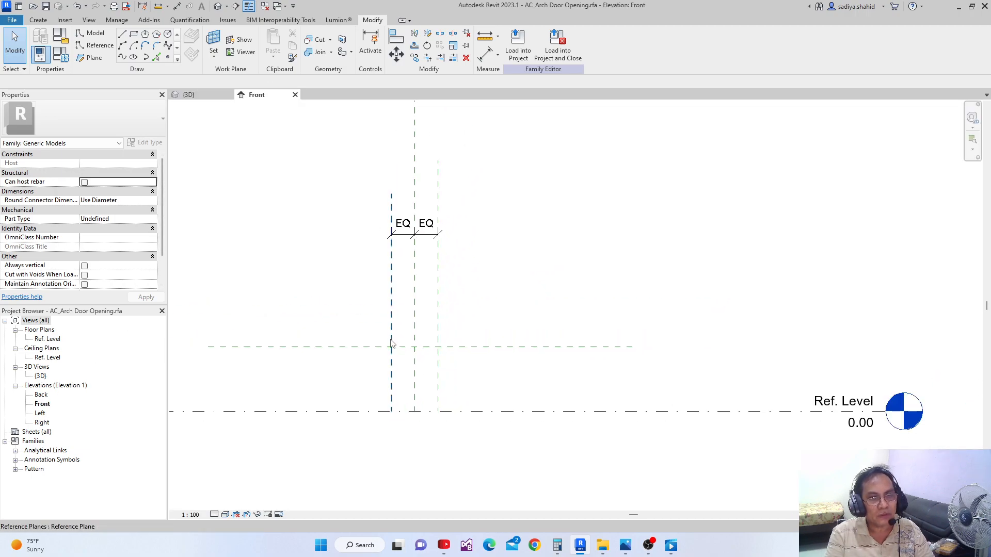
# Inspect the spacing of the two outer vertical reference planes and the horizontal reference plane's height above Ref. Level
pyautogui.click(392, 298)
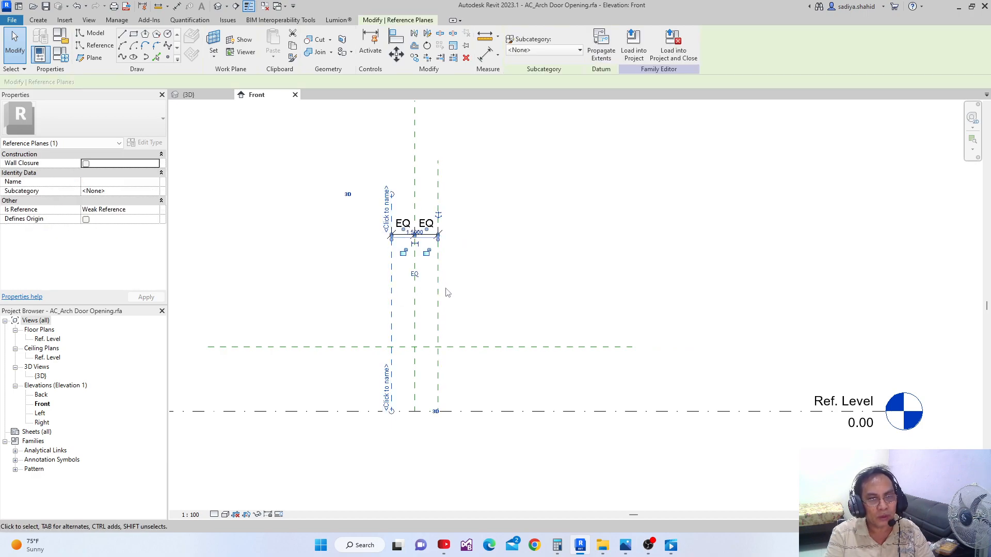
pyautogui.click(438, 298)
pyautogui.scroll(2, 439, 297)
pyautogui.scroll(2, 431, 269)
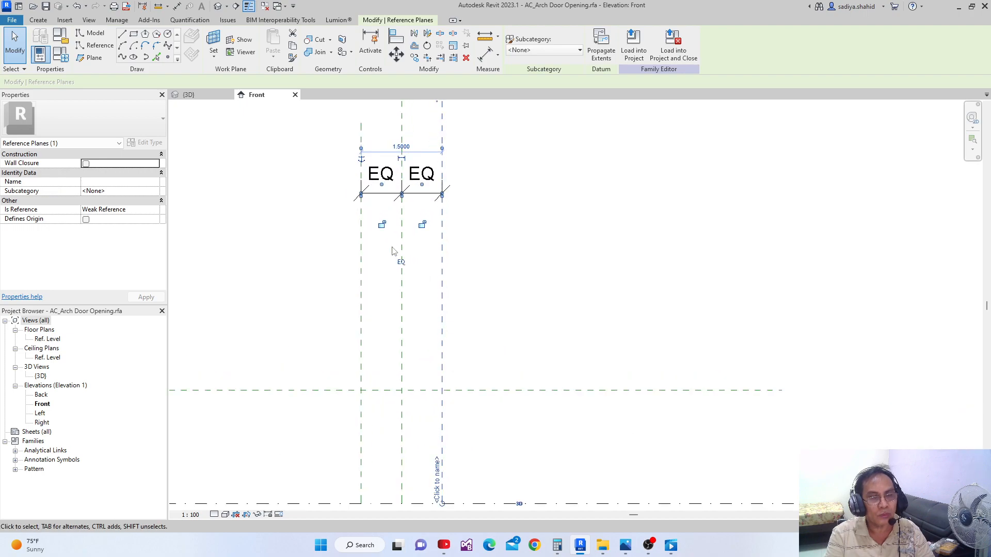
pyautogui.scroll(-2, 361, 346)
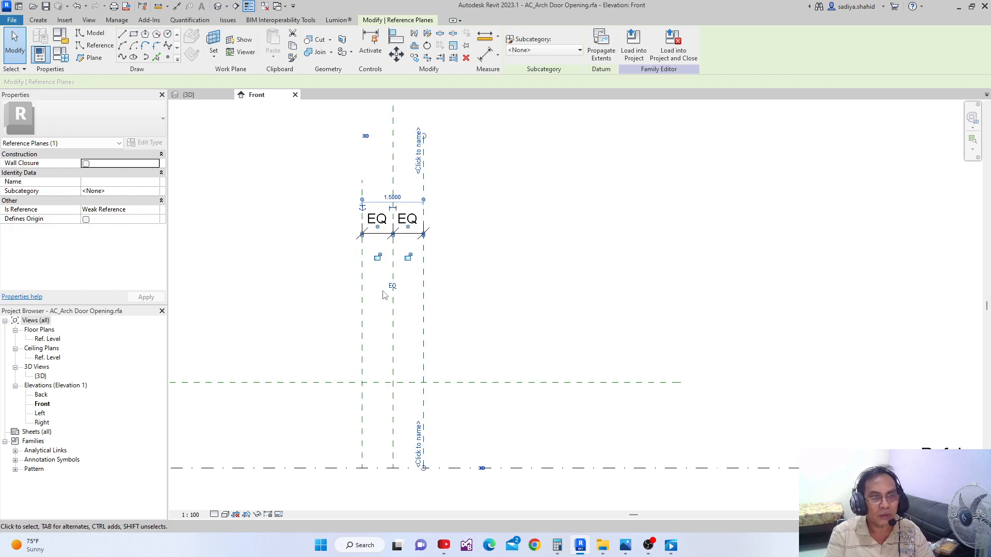
pyautogui.scroll(1, 384, 295)
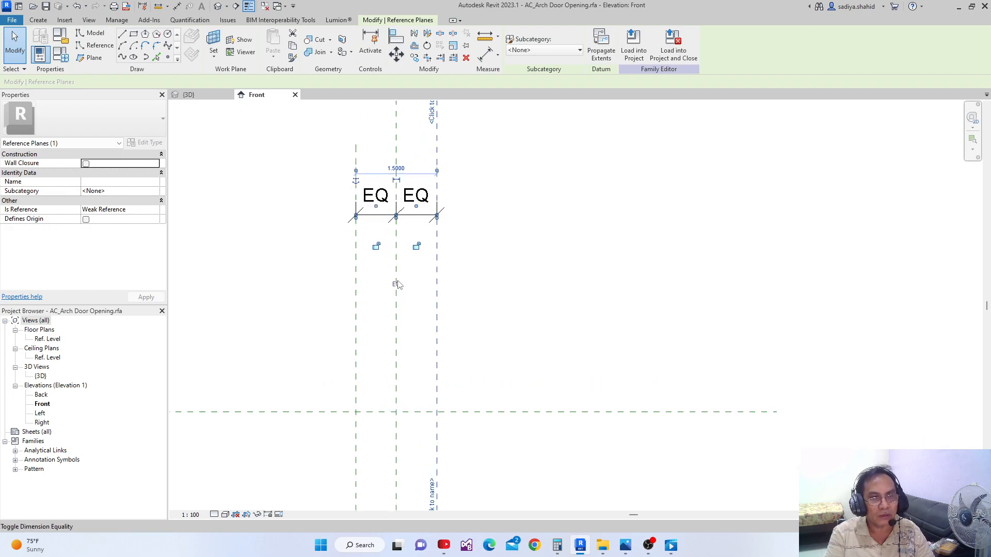
pyautogui.scroll(-1, 397, 284)
pyautogui.click(492, 275)
pyautogui.moveTo(388, 329); pyautogui.dragTo(404, 248, button='middle')
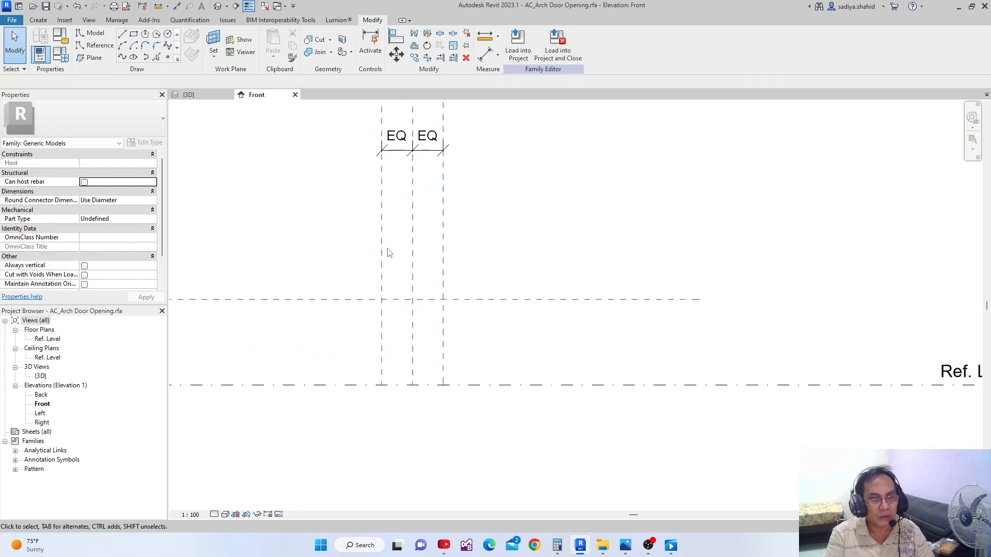
pyautogui.scroll(-1, 385, 281)
pyautogui.moveTo(364, 354); pyautogui.dragTo(378, 342, button='middle')
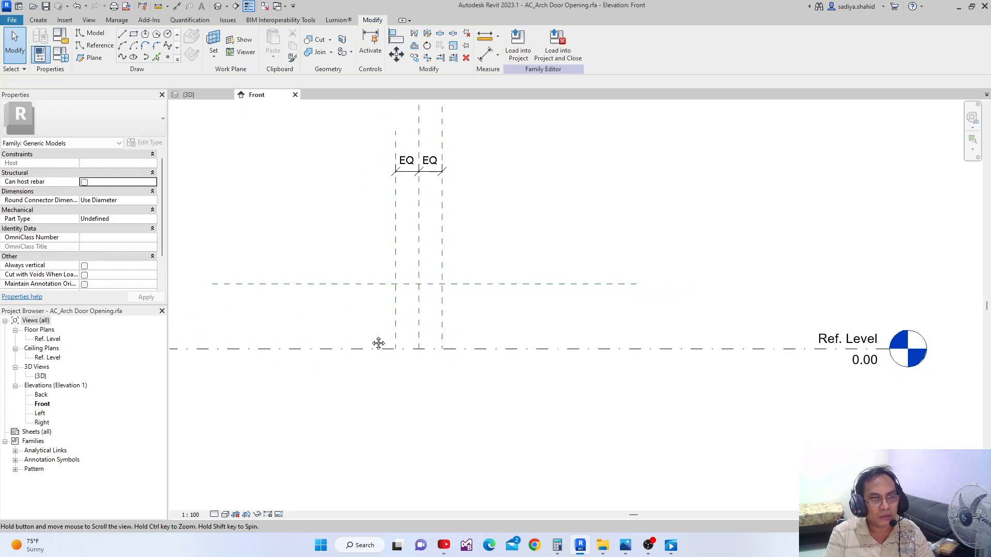
pyautogui.click(351, 289)
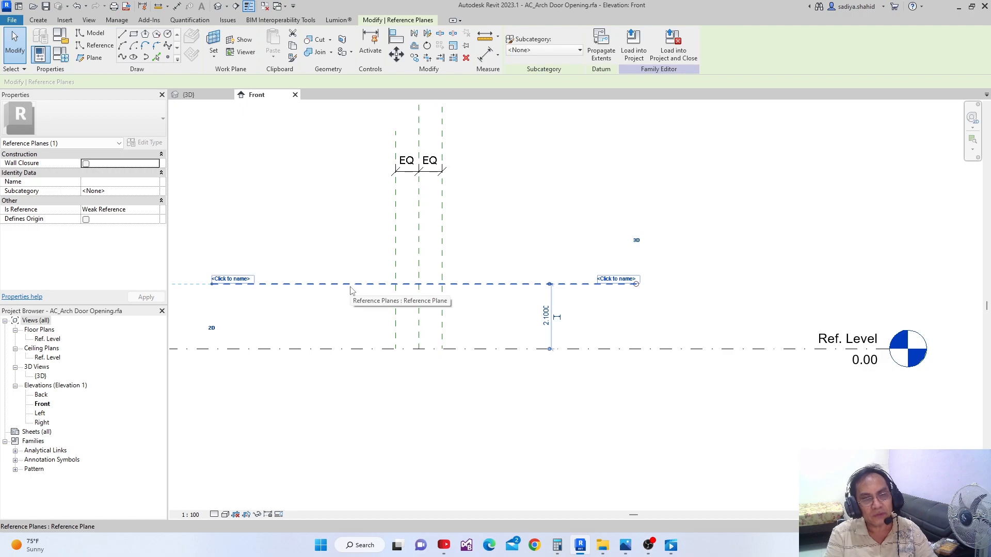
pyautogui.moveTo(344, 357); pyautogui.dragTo(361, 381, button='middle')
pyautogui.press('Escape')
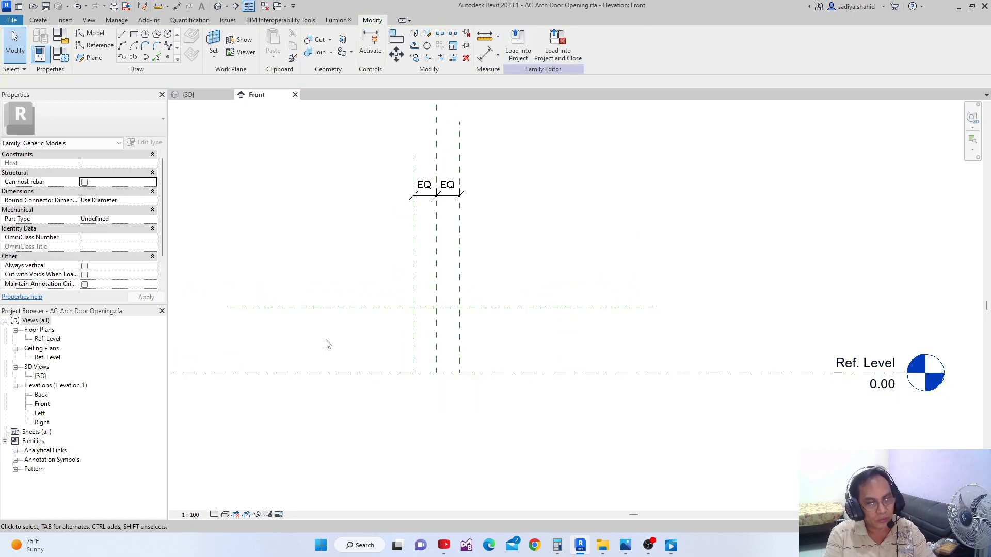
# Make the temporary height dimension between Ref. Level and the horizontal reference plane permanent
pyautogui.moveTo(340, 323); pyautogui.dragTo(373, 261, button='middle')
pyautogui.click(376, 282)
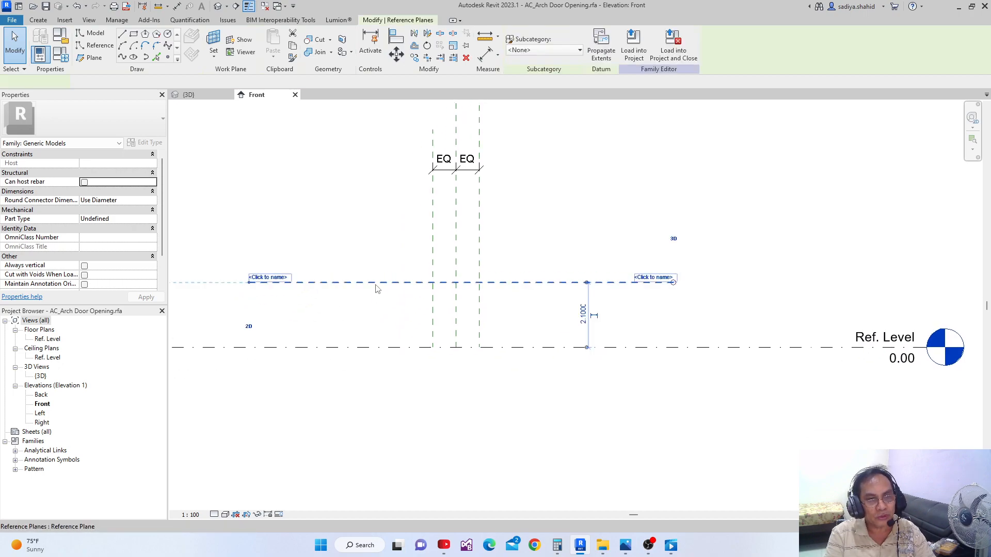
pyautogui.click(594, 316)
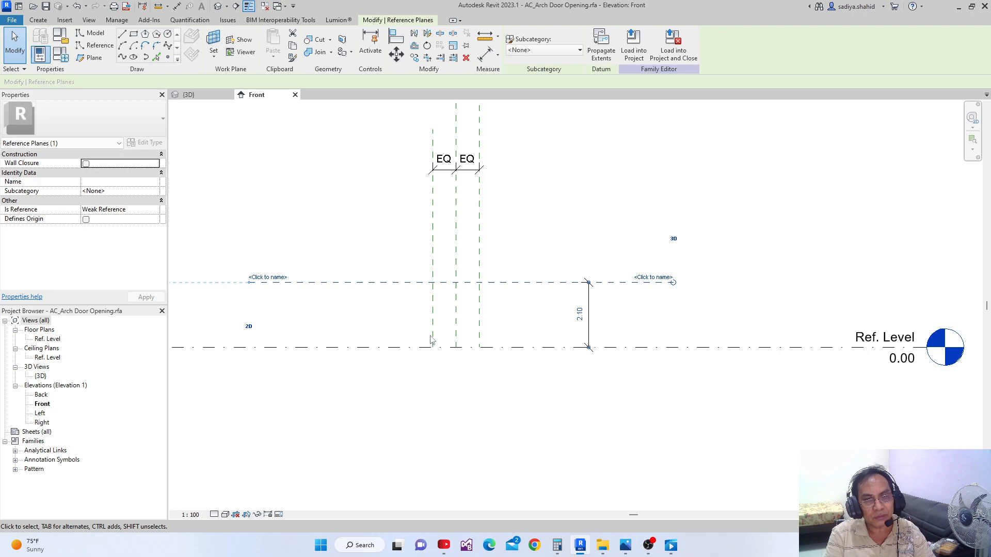
# Make the temporary dimension between the two outer vertical reference planes permanent and place it above the EQ dimension
pyautogui.moveTo(521, 340); pyautogui.dragTo(487, 384, button='middle')
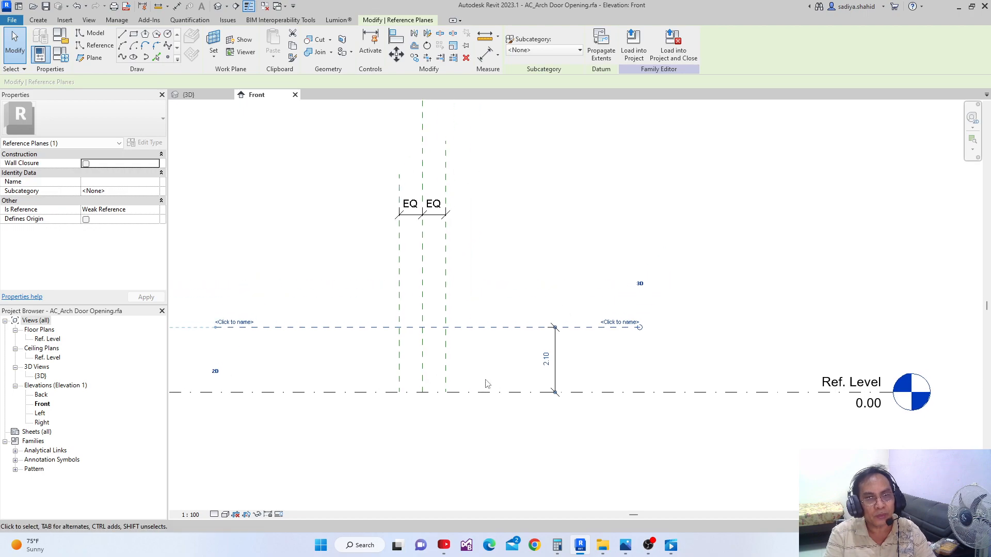
pyautogui.click(399, 287)
pyautogui.scroll(1, 422, 222)
pyautogui.scroll(2, 421, 221)
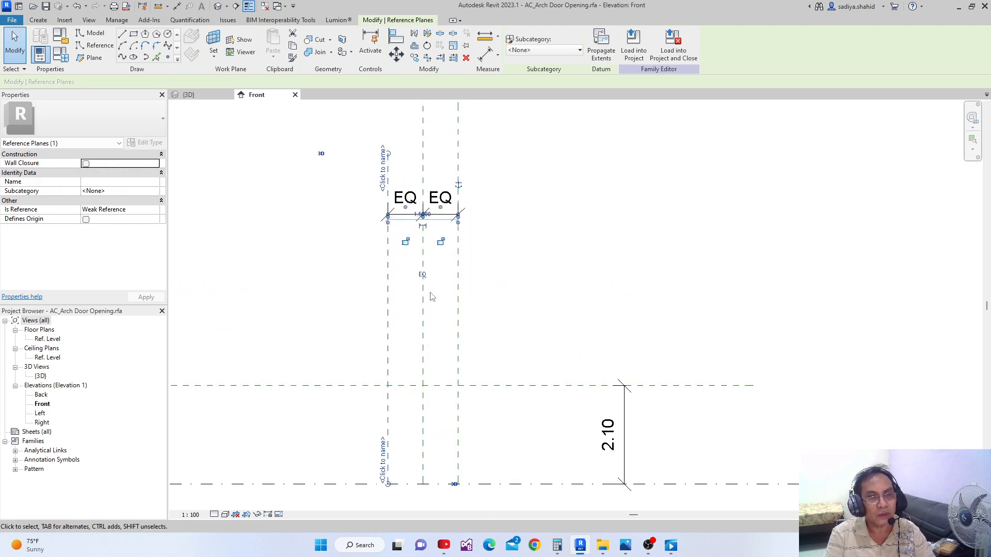
pyautogui.moveTo(437, 301); pyautogui.dragTo(434, 316, button='middle')
pyautogui.scroll(1, 425, 261)
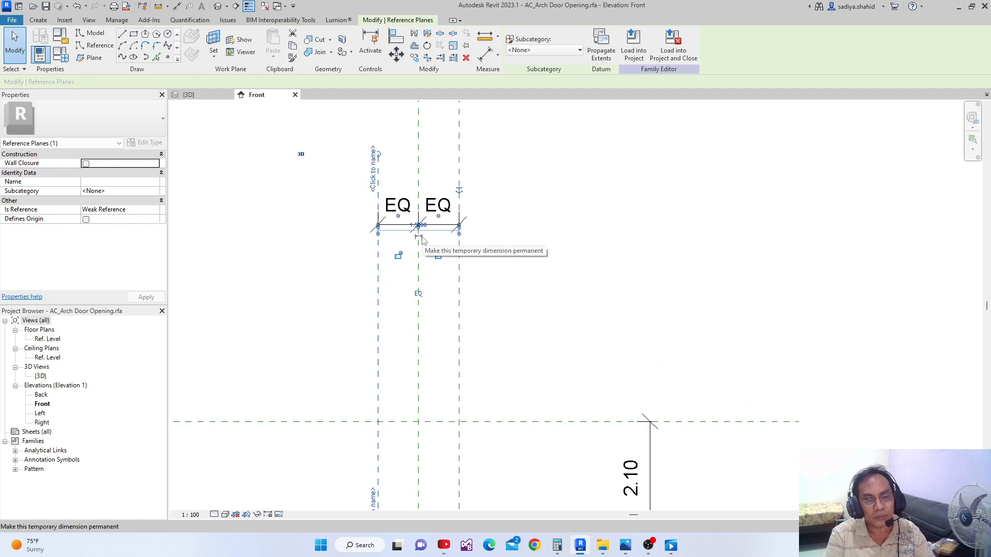
pyautogui.click(420, 238)
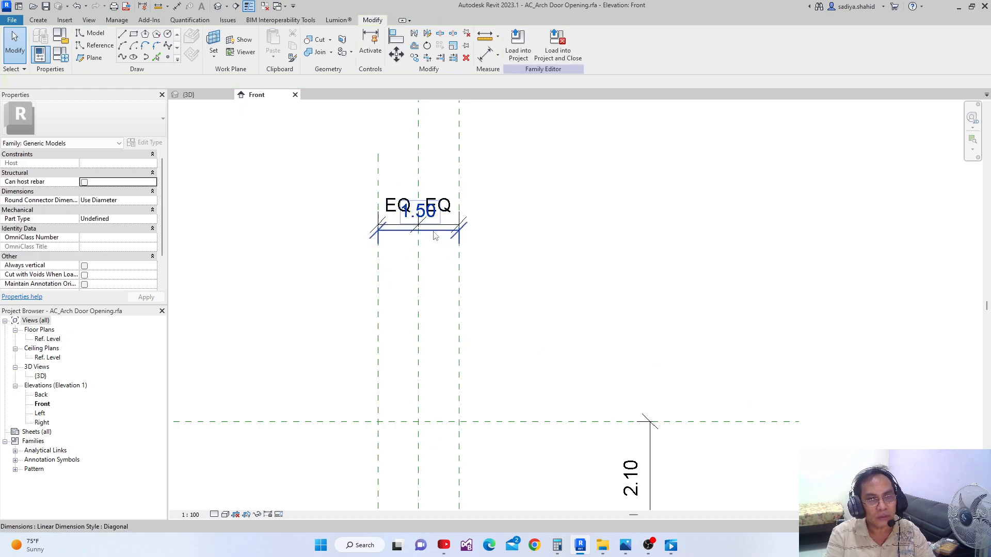
pyautogui.moveTo(434, 236); pyautogui.dragTo(436, 150)
pyautogui.moveTo(502, 201); pyautogui.dragTo(506, 264, button='middle')
pyautogui.scroll(-1, 493, 250)
pyautogui.scroll(-1, 491, 246)
pyautogui.click(482, 219)
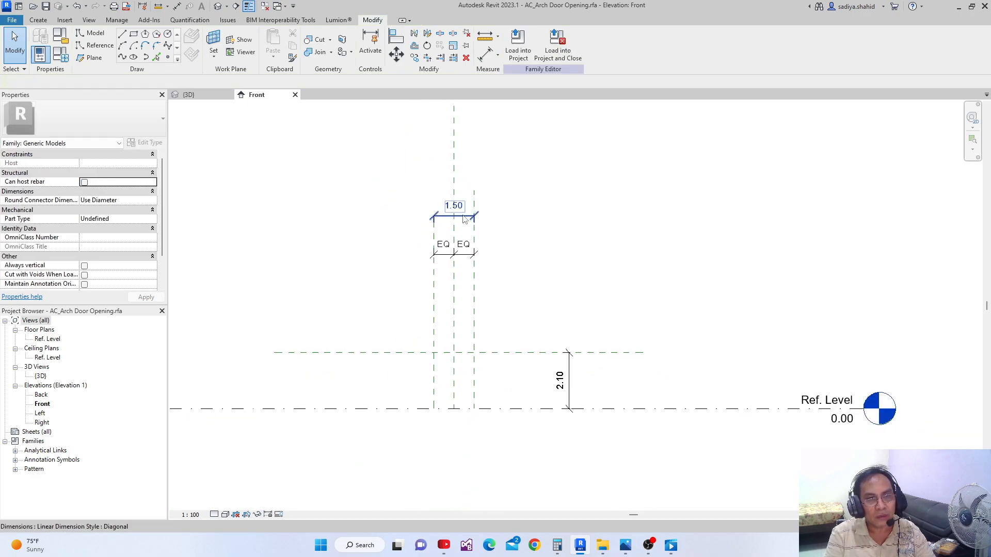
# Label the overall width dimension with a new family type parameter named W
pyautogui.click(464, 220)
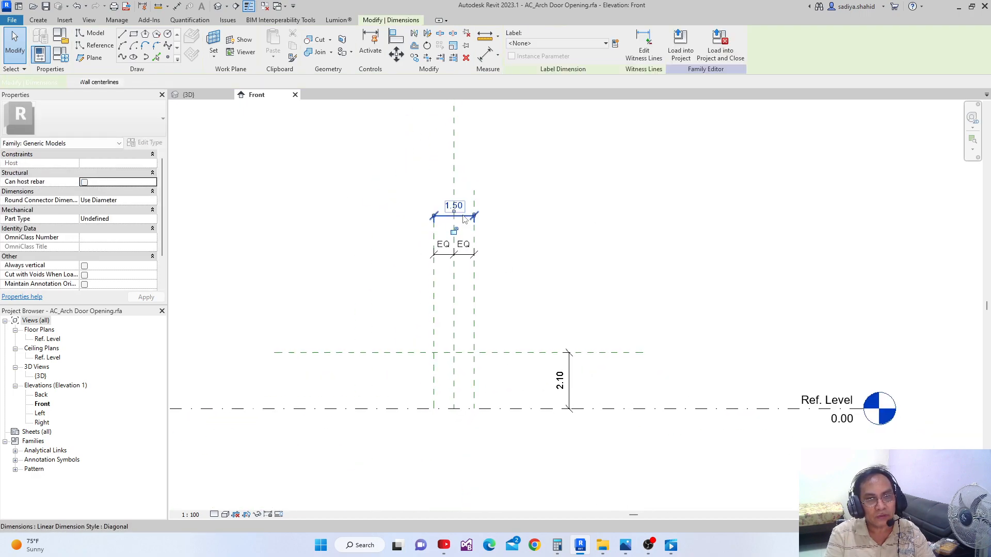
pyautogui.click(615, 44)
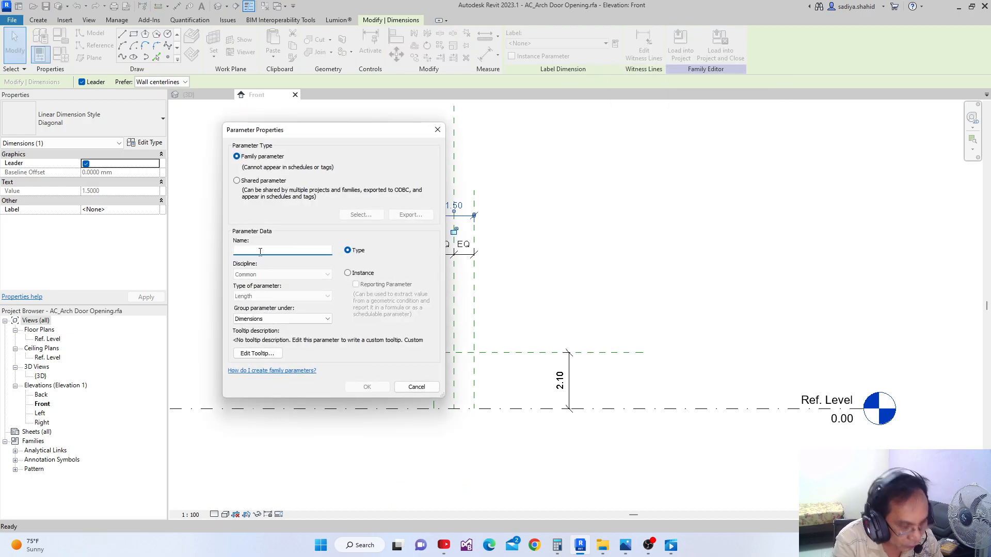
pyautogui.write('W')
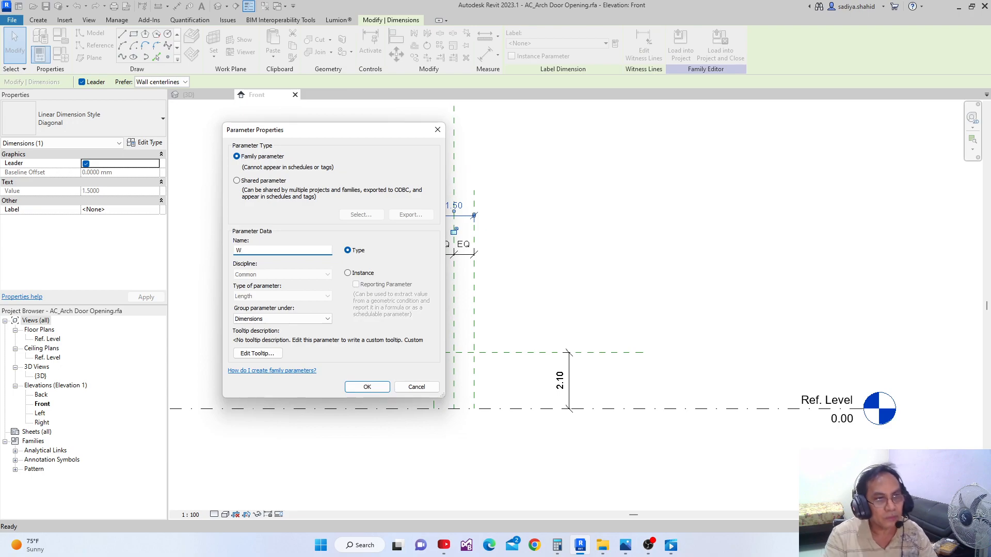
pyautogui.click(363, 386)
# Label the height dimension above Ref. Level with a new family type parameter named H
pyautogui.scroll(2, 512, 369)
pyautogui.moveTo(512, 369); pyautogui.dragTo(509, 345, button='middle')
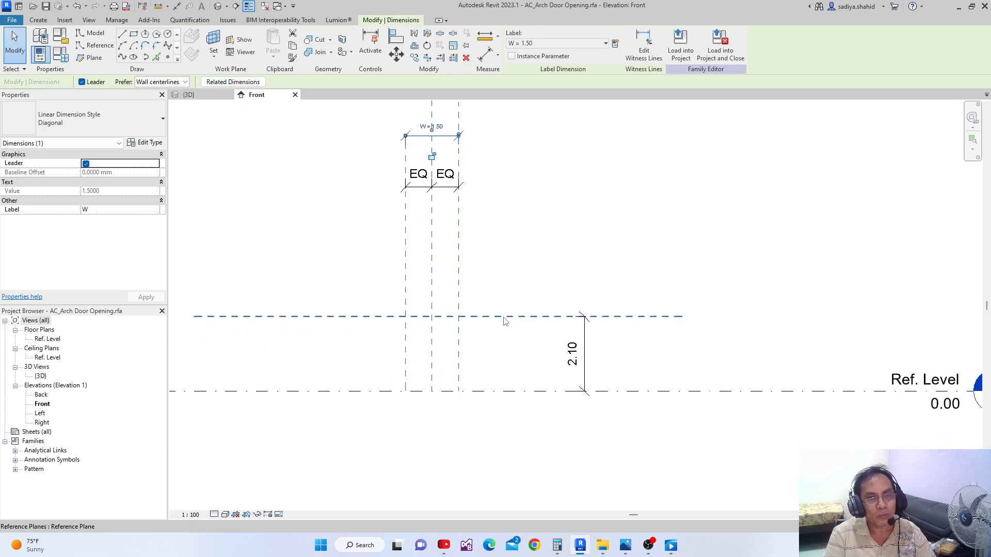
pyautogui.click(584, 356)
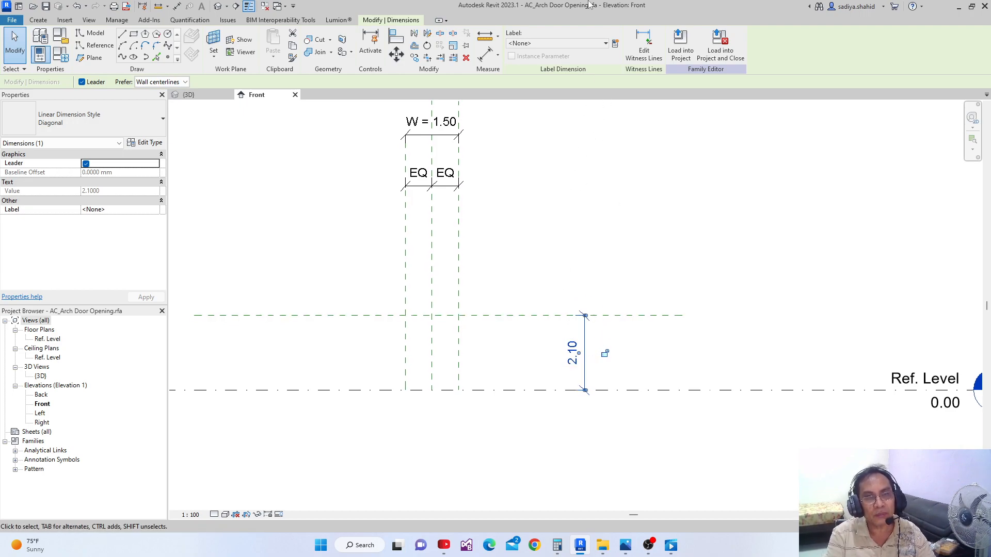
pyautogui.click(615, 43)
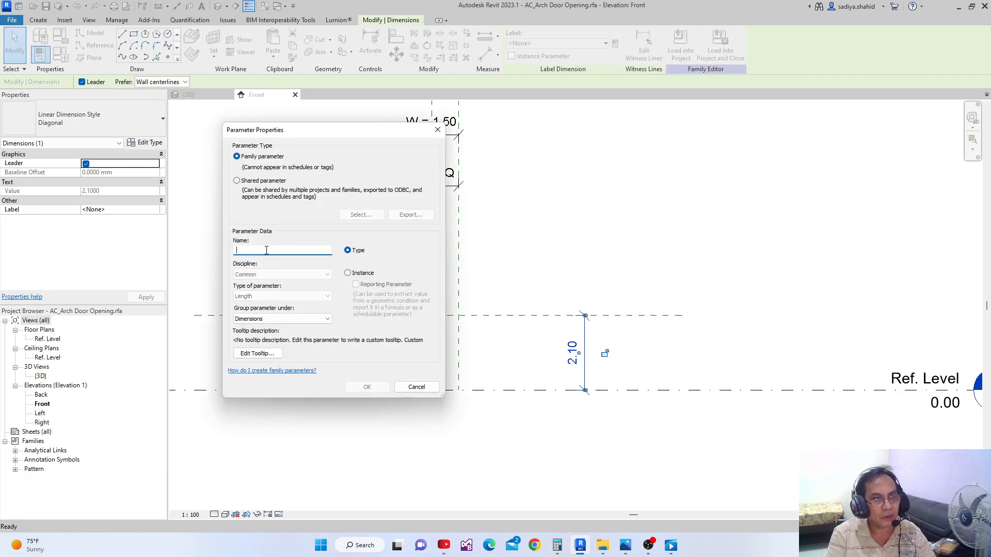
pyautogui.write('L')
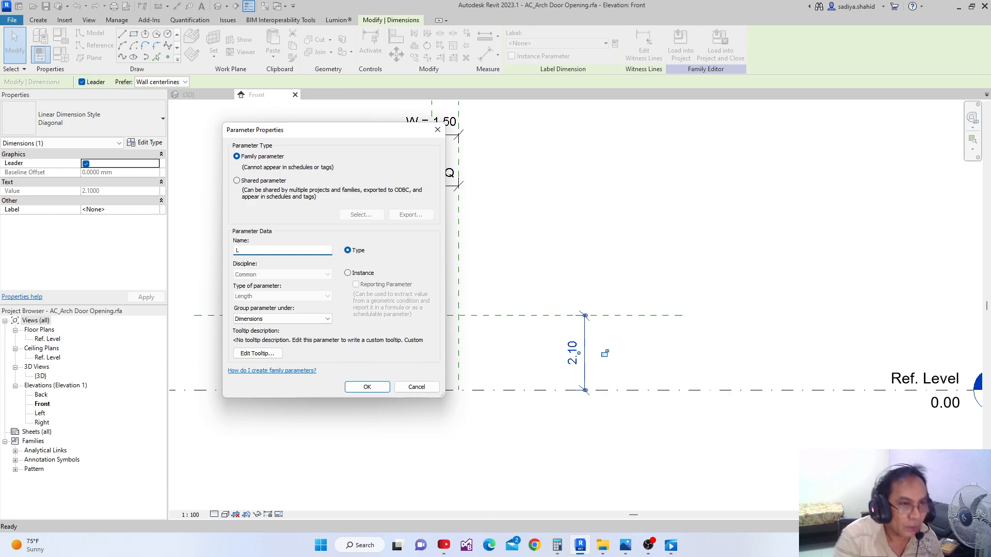
pyautogui.press('BackSpace')
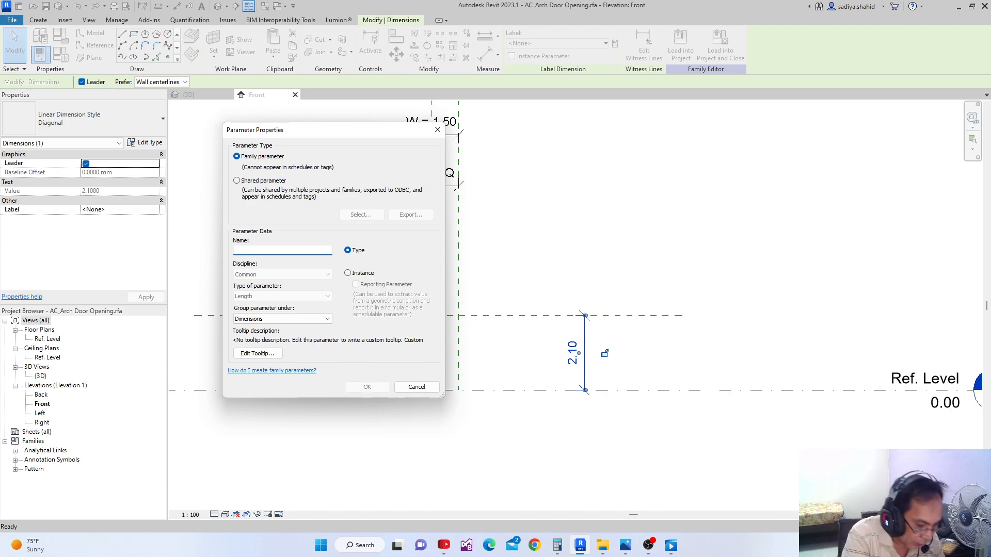
pyautogui.write('H')
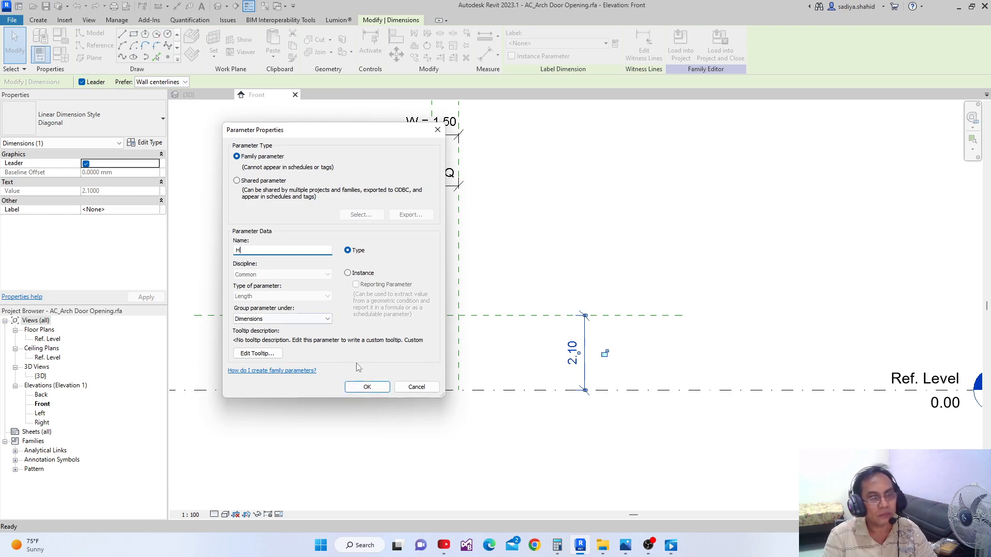
pyautogui.click(371, 388)
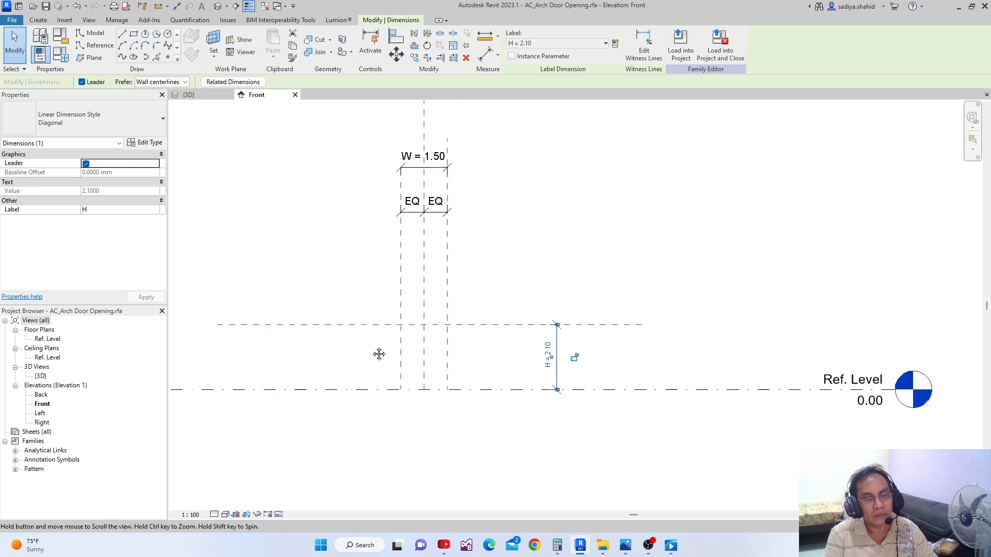
# Add a new length type parameter named D to the family, grouped under Dimensions
pyautogui.scroll(-2, 372, 347)
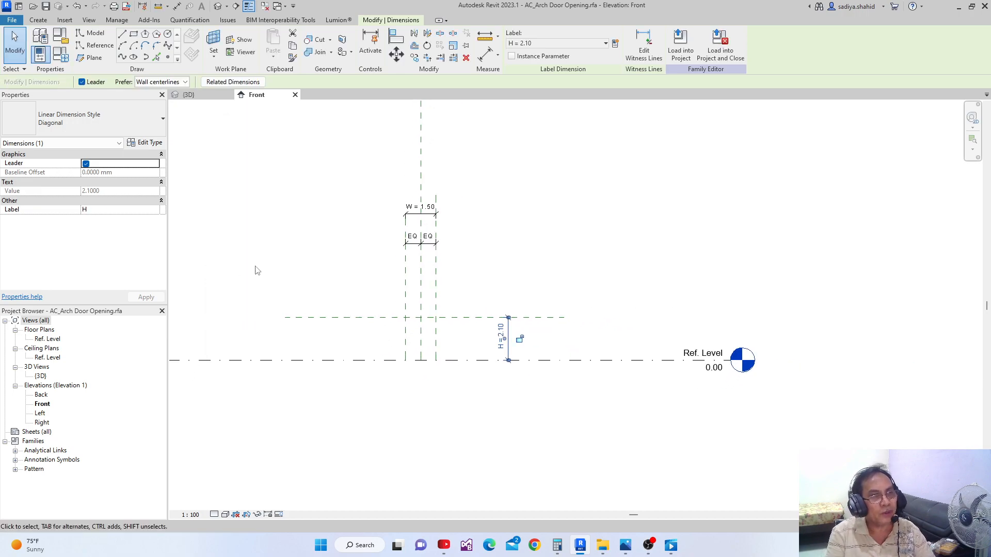
pyautogui.click(60, 52)
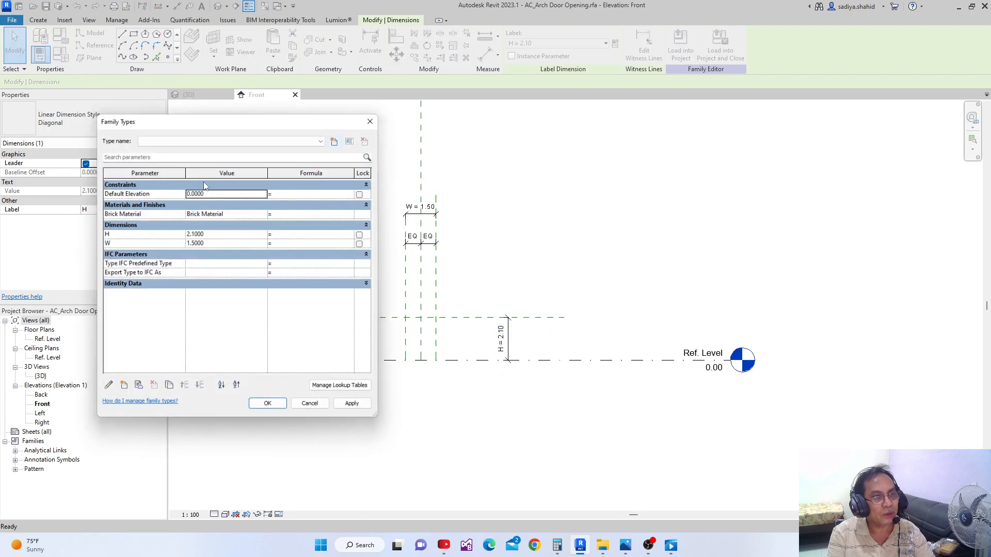
pyautogui.click(122, 388)
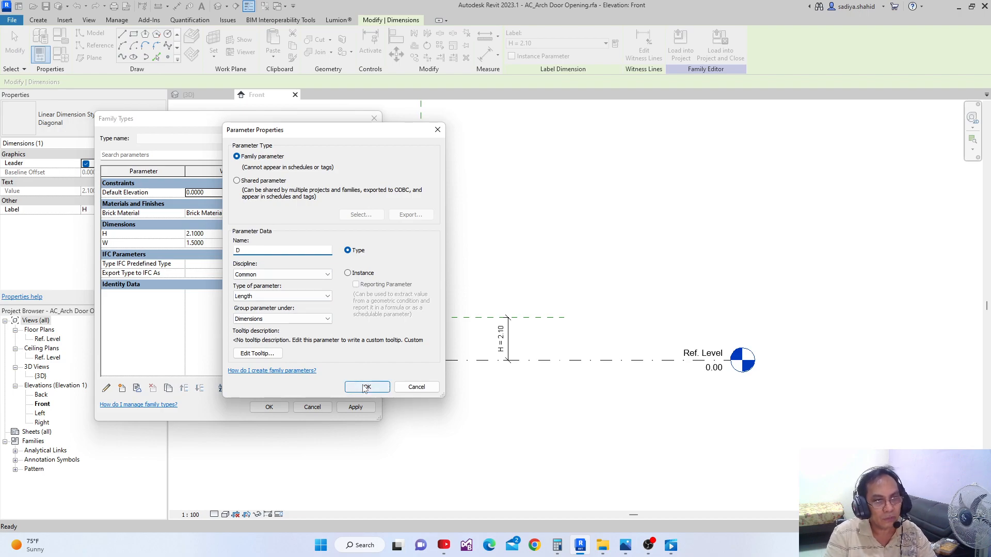
pyautogui.click(366, 386)
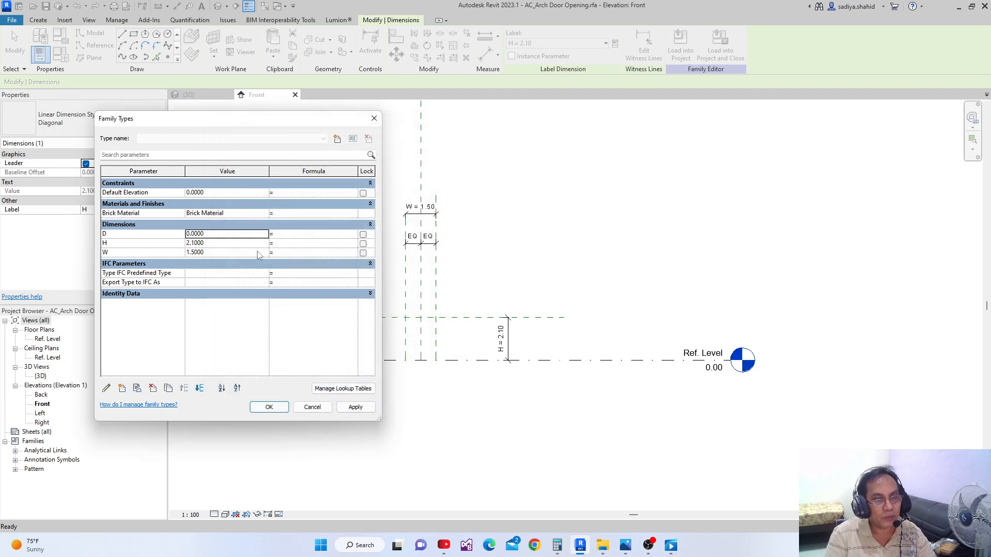
pyautogui.click(271, 409)
# Draw a vertical reference line along the left outer reference plane from Ref. Level up to the horizontal reference plane
pyautogui.scroll(4, 351, 372)
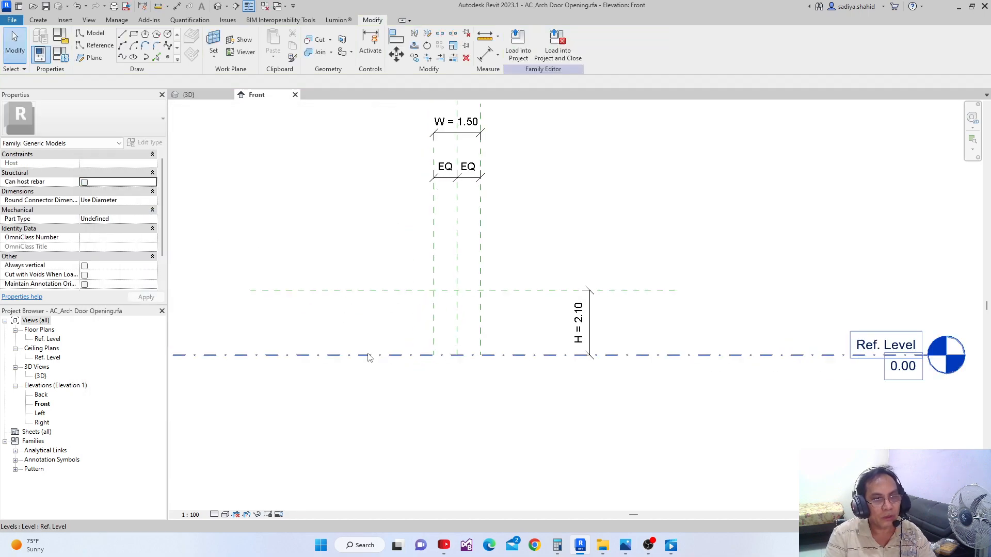
pyautogui.moveTo(377, 318); pyautogui.dragTo(365, 342, button='middle')
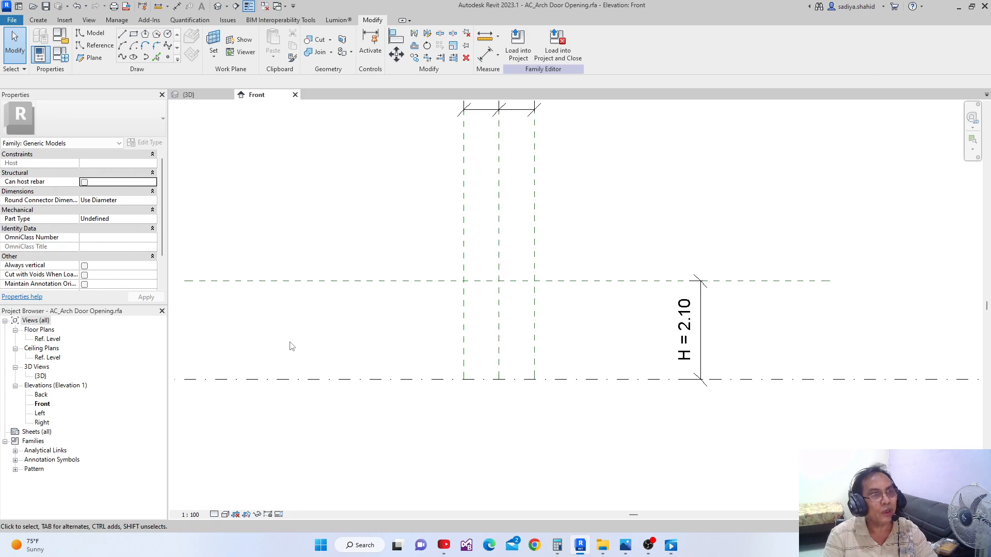
pyautogui.moveTo(387, 257); pyautogui.dragTo(381, 272, button='middle')
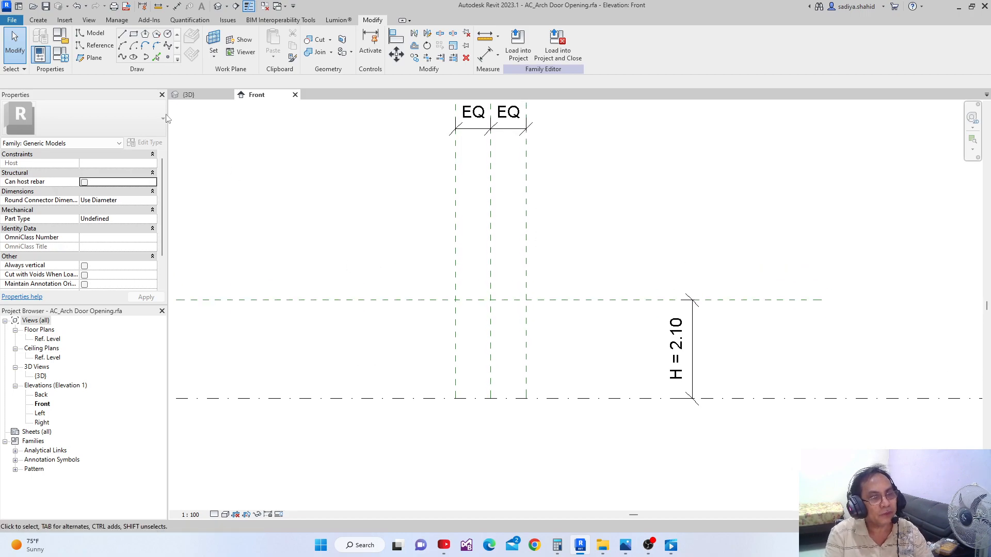
pyautogui.click(106, 47)
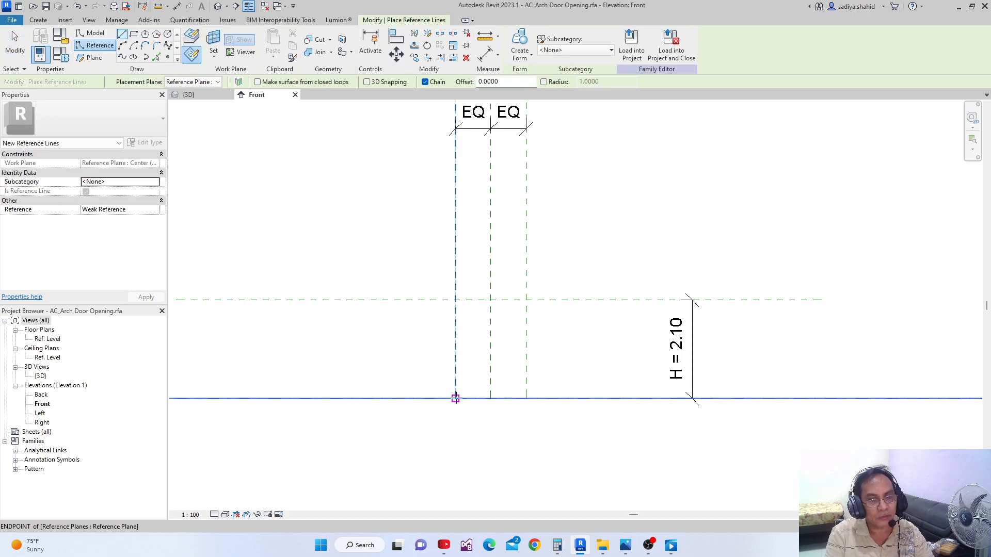
pyautogui.click(455, 398)
pyautogui.click(455, 300)
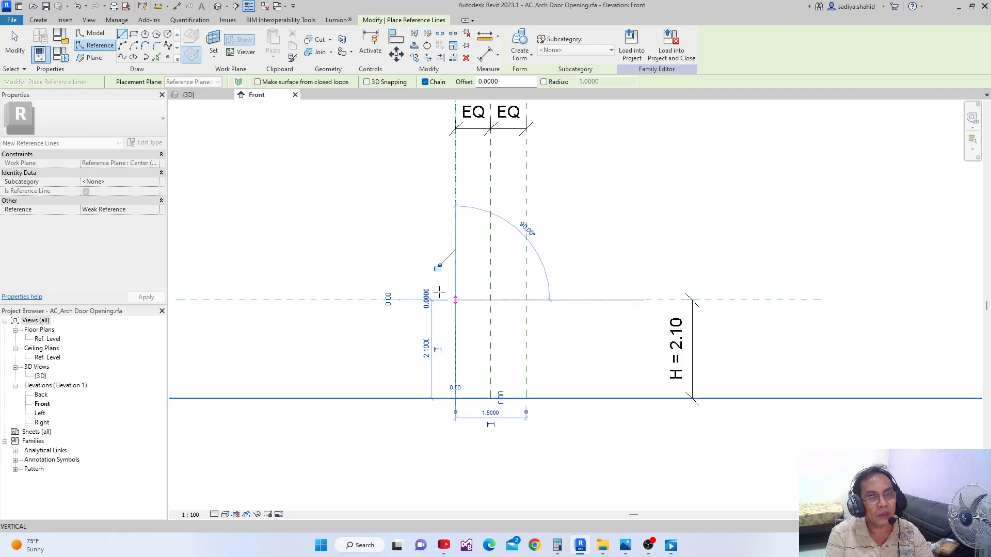
# Continue the reference lines with a half-ellipse arch about 0.50 high between the outer planes and a vertical right side down to Ref. Level
pyautogui.click(145, 57)
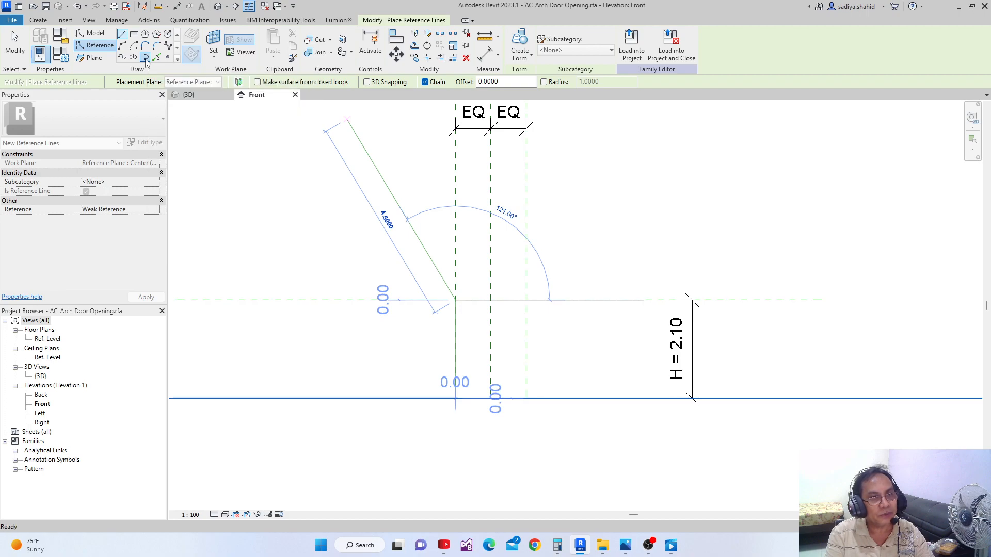
pyautogui.click(526, 300)
pyautogui.click(499, 278)
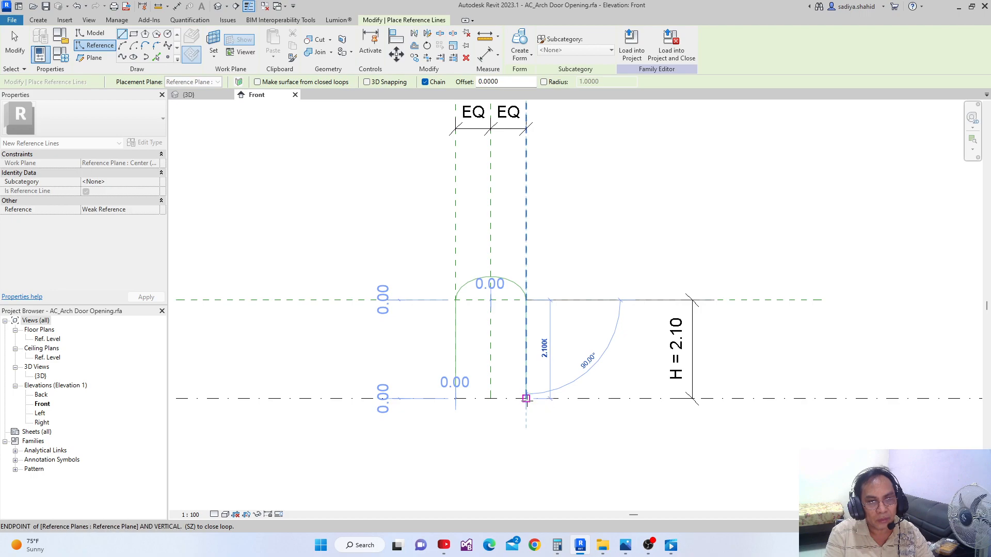
pyautogui.press('Escape')
pyautogui.press('Escape')
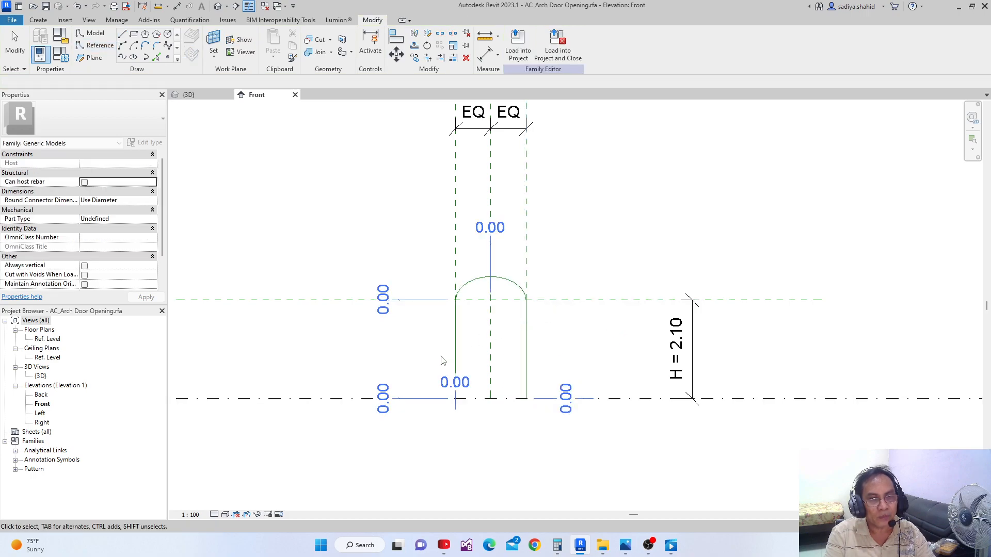
# Review the annotation categories in the Front elevation's visibility and graphic overrides, including Automatic Sketch Dimensions
pyautogui.moveTo(442, 359); pyautogui.dragTo(432, 324, button='middle')
pyautogui.scroll(2, 431, 324)
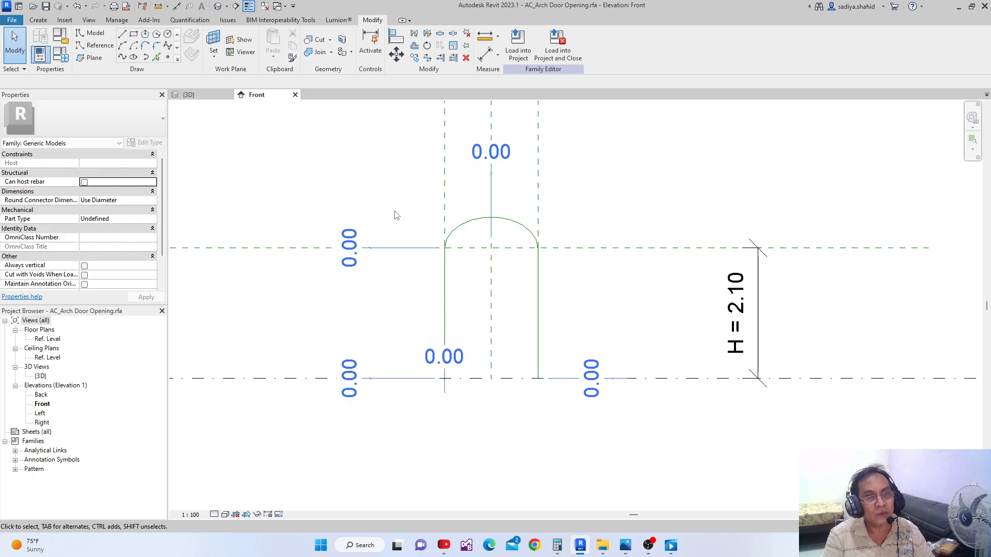
pyautogui.press('v')
pyautogui.press('v')
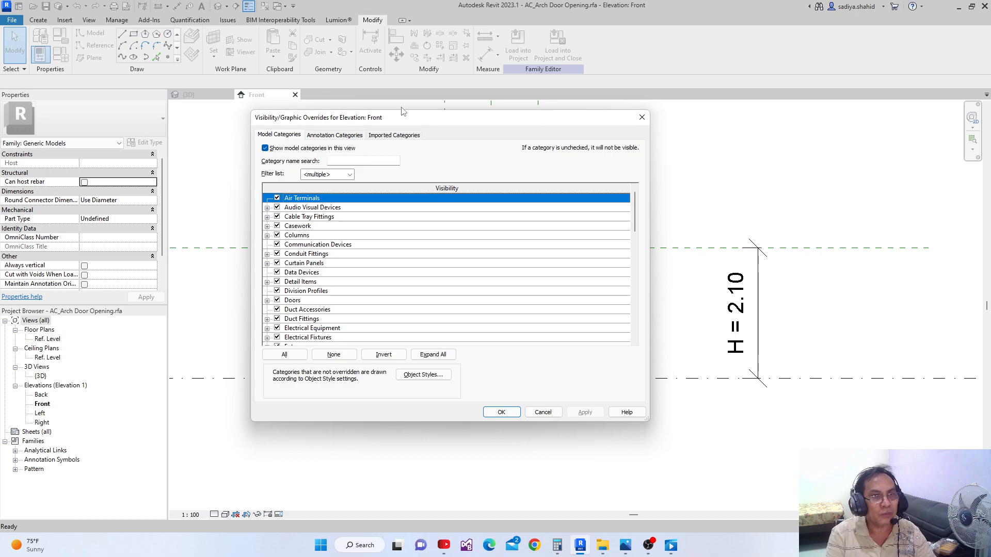
pyautogui.moveTo(410, 120); pyautogui.dragTo(335, 125)
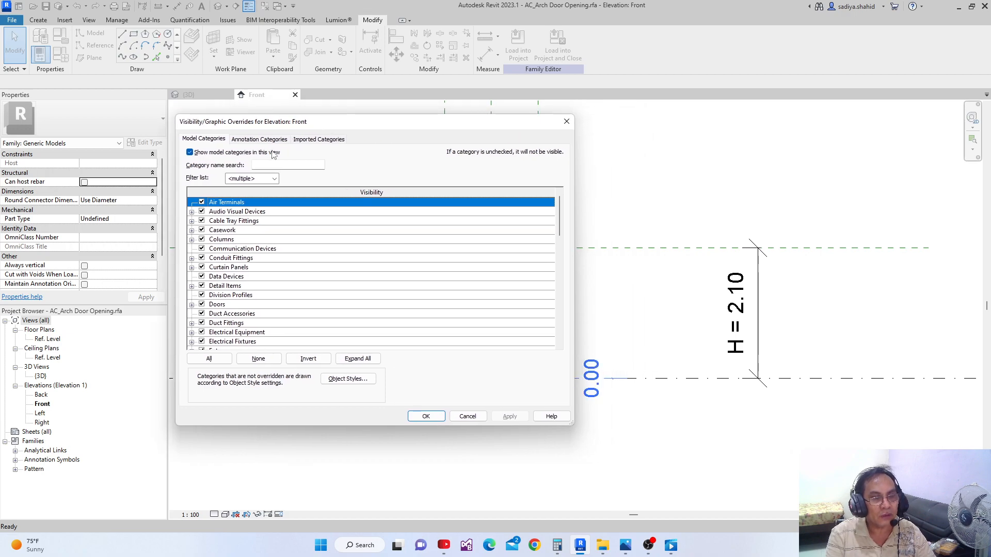
pyautogui.click(260, 139)
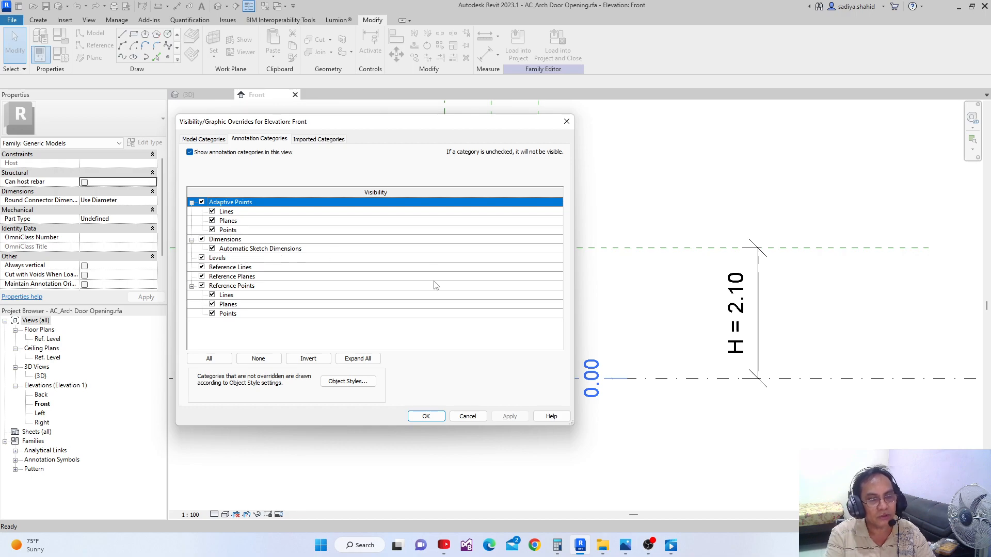
pyautogui.click(425, 416)
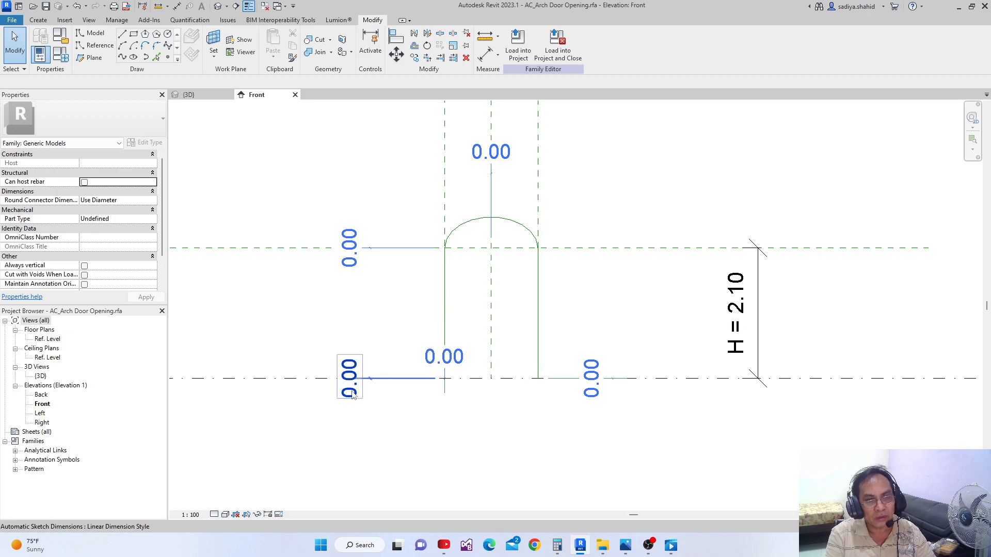
# Examine the automatic sketch dimensions around the arched reference lines
pyautogui.scroll(-2, 436, 365)
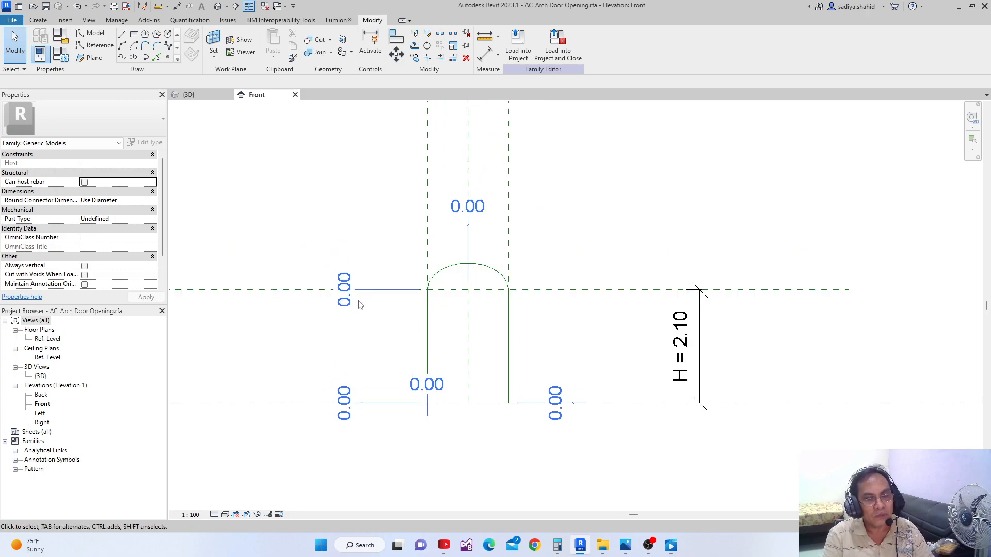
pyautogui.moveTo(359, 313); pyautogui.dragTo(361, 308, button='middle')
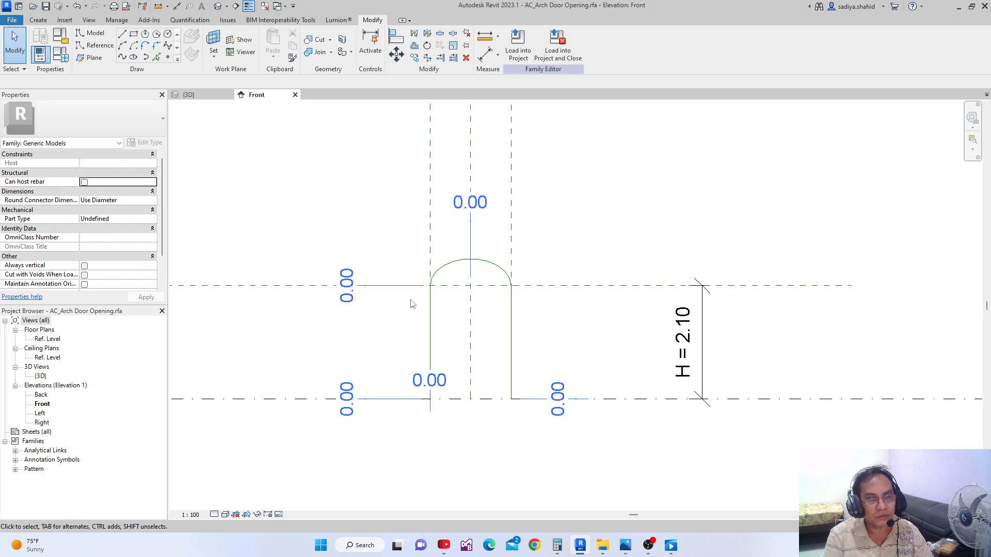
pyautogui.moveTo(441, 301); pyautogui.dragTo(400, 338, button='middle')
pyautogui.scroll(1, 436, 268)
pyautogui.press('Tab')
pyautogui.scroll(-2, 392, 407)
pyautogui.click(394, 383)
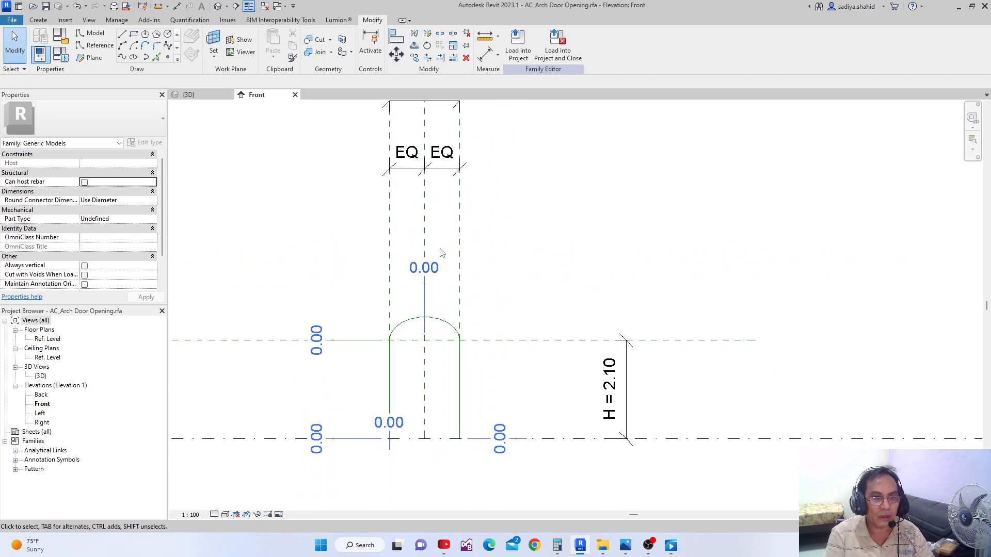
pyautogui.scroll(1, 414, 338)
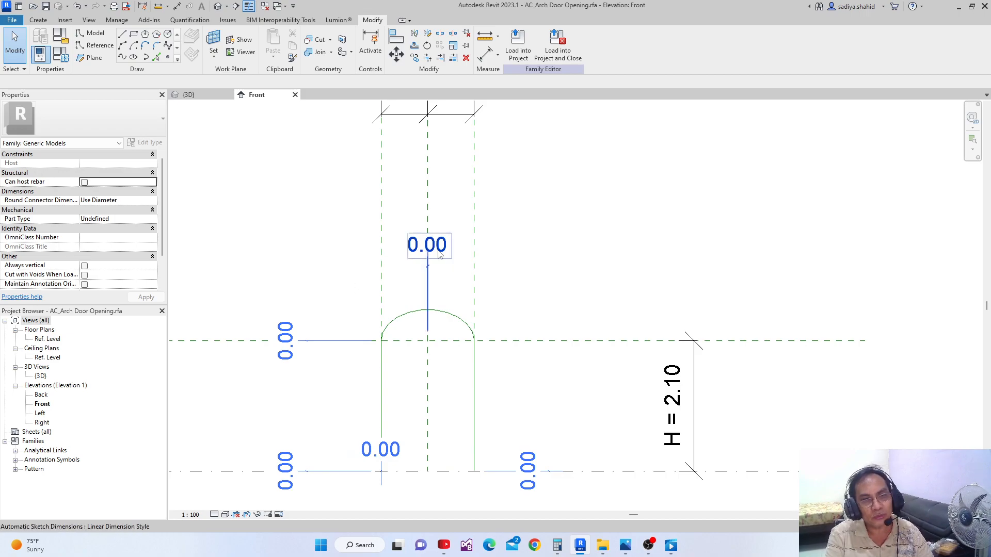
pyautogui.moveTo(326, 317); pyautogui.dragTo(349, 301, button='middle')
pyautogui.scroll(-1, 365, 326)
pyautogui.moveTo(374, 335); pyautogui.dragTo(373, 334, button='middle')
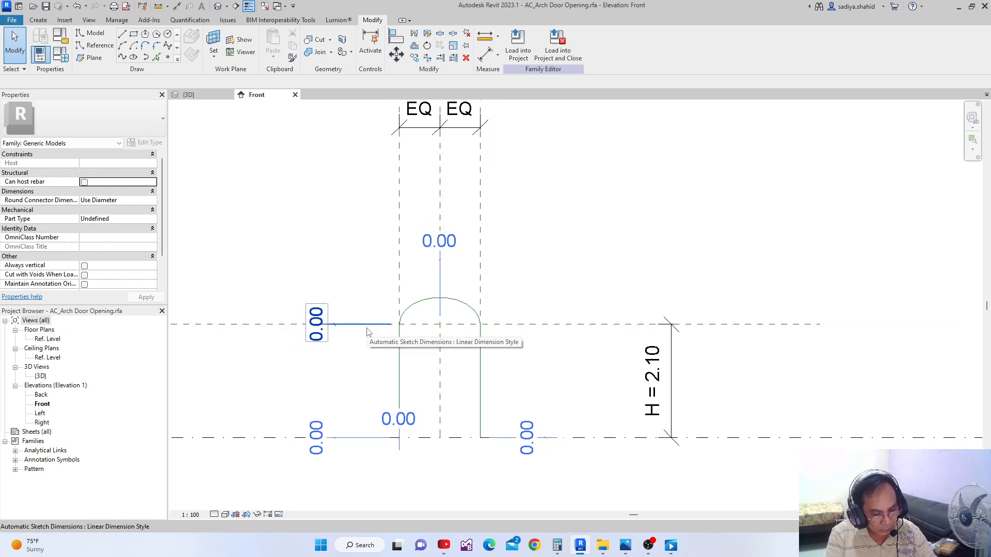
# Add an aligned dimension from the horizontal reference plane to the arch's top point, placed to the left of the opening
pyautogui.press('d')
pyautogui.press('i')
pyautogui.click(271, 326)
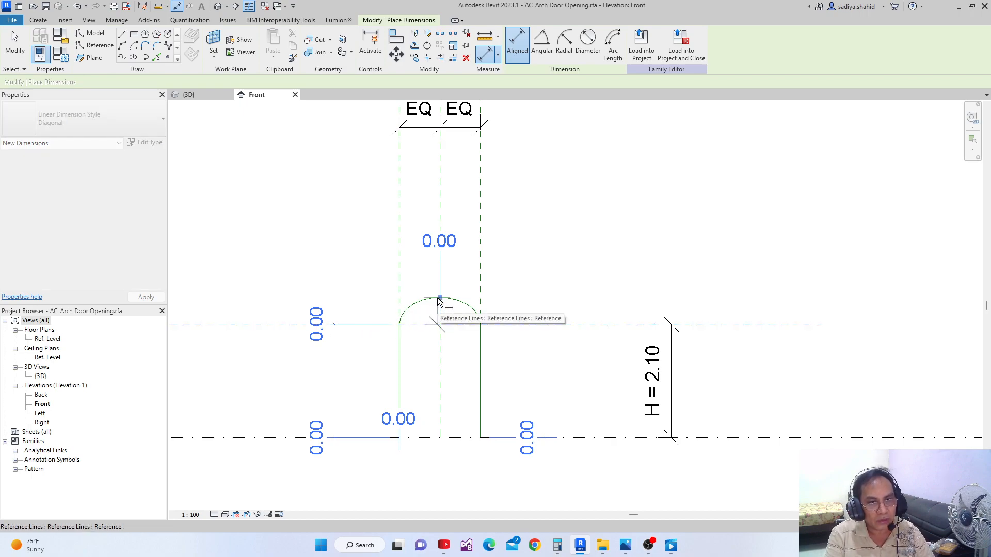
pyautogui.scroll(2, 438, 300)
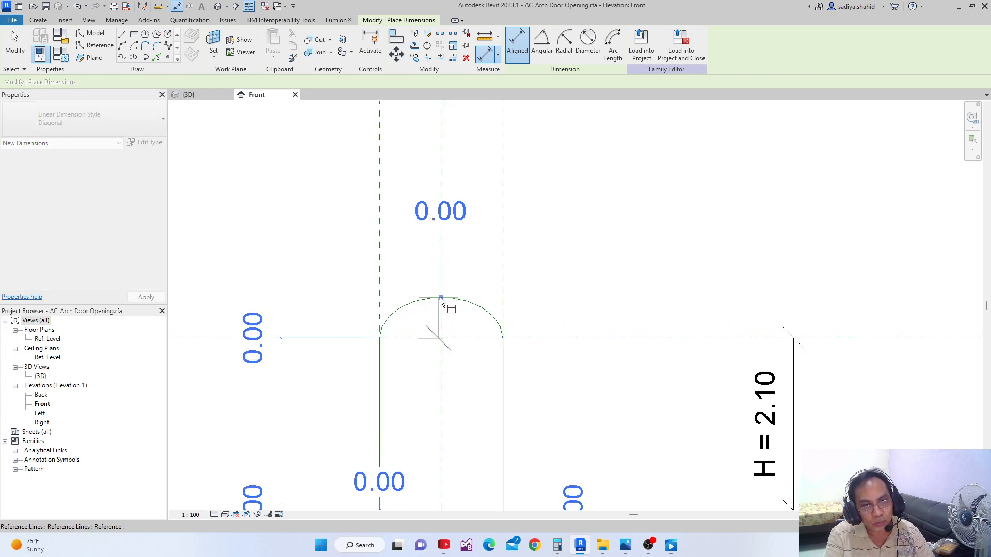
pyautogui.click(441, 299)
pyautogui.scroll(-2, 440, 300)
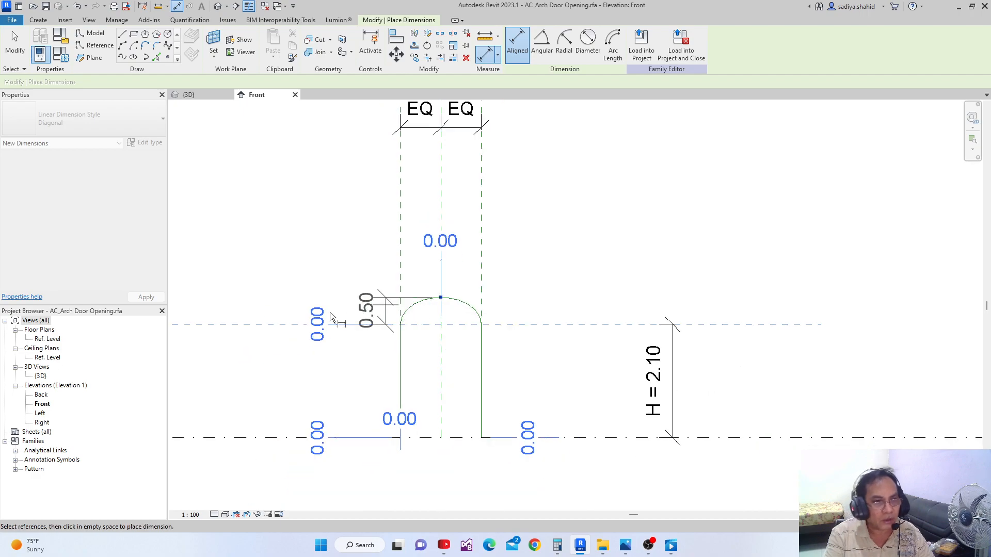
pyautogui.click(267, 317)
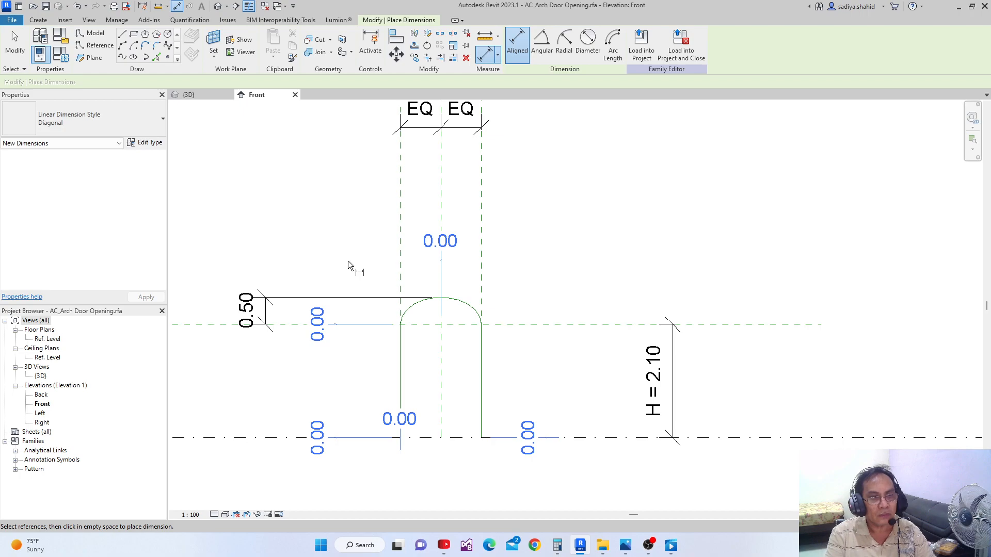
pyautogui.press('Escape')
pyautogui.press('Escape')
# Label the arch rise dimension with the existing parameter D
pyautogui.click(267, 317)
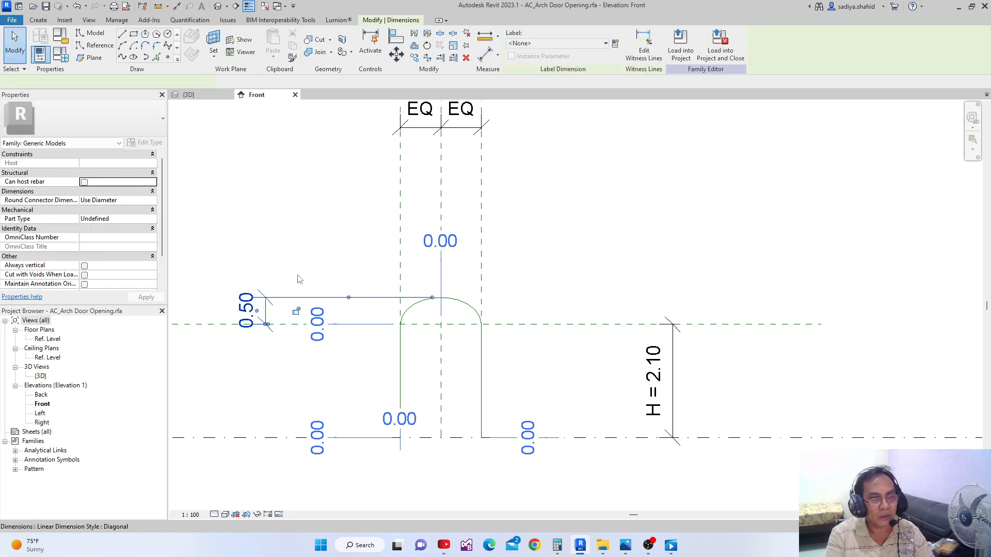
pyautogui.click(606, 44)
pyautogui.click(555, 79)
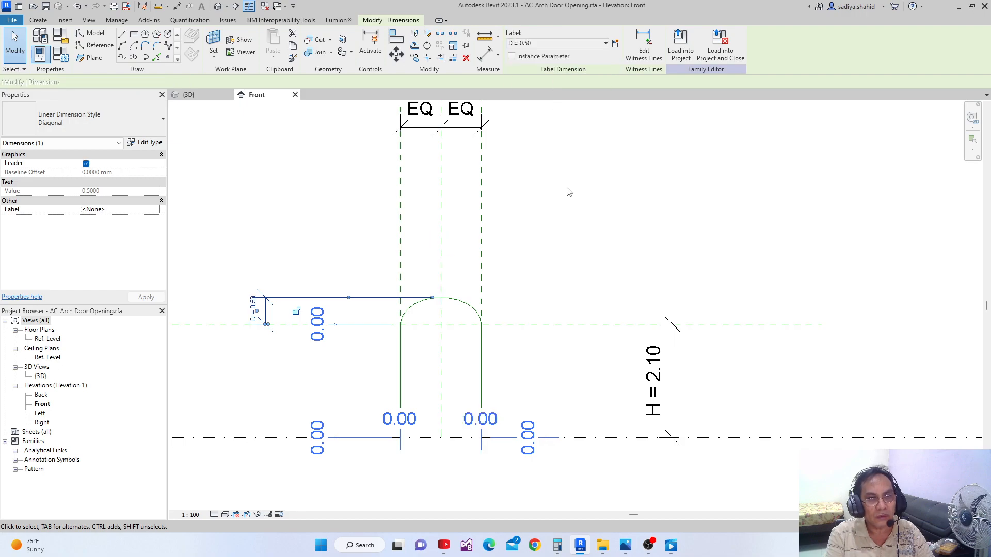
pyautogui.click(571, 190)
pyautogui.moveTo(297, 440); pyautogui.dragTo(333, 363, button='middle')
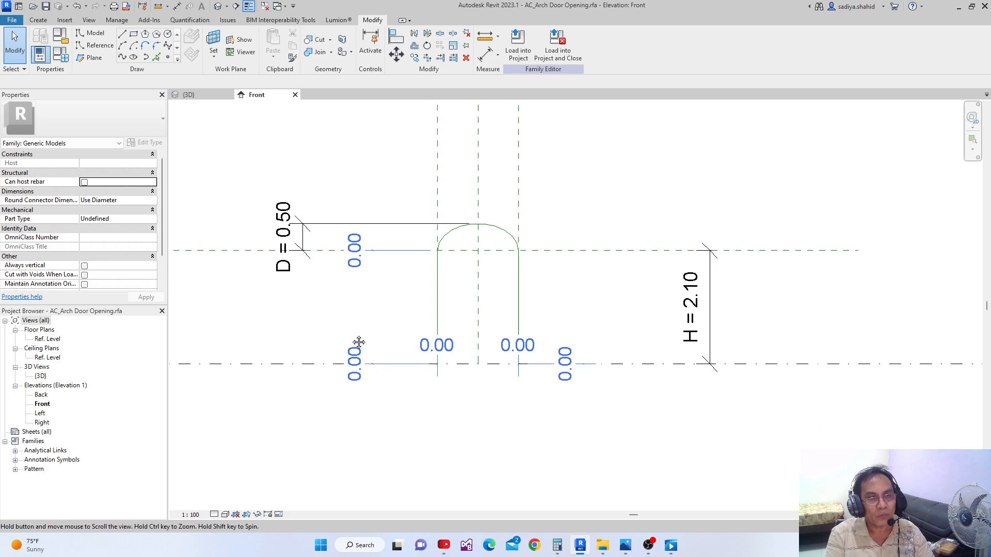
pyautogui.moveTo(363, 284); pyautogui.dragTo(339, 323, button='middle')
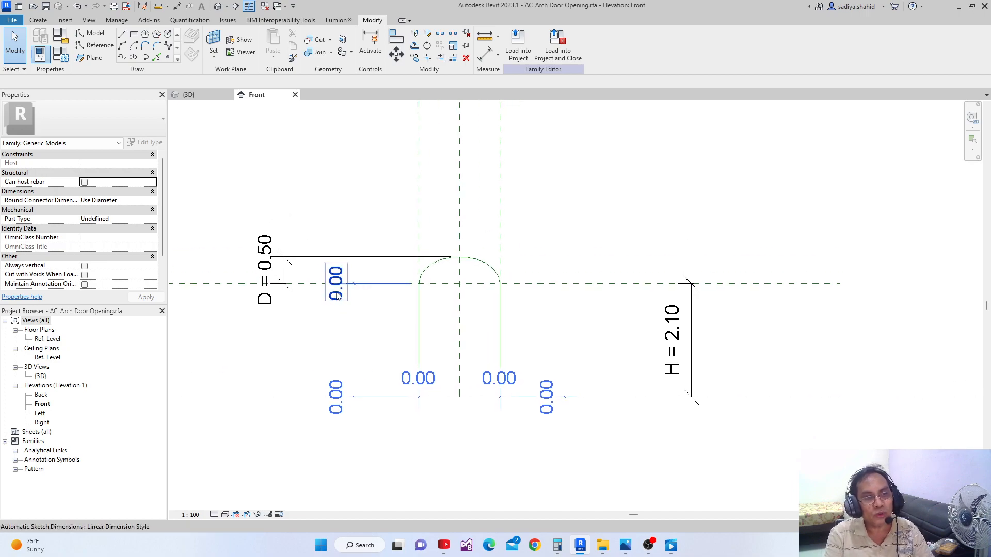
pyautogui.press('Tab')
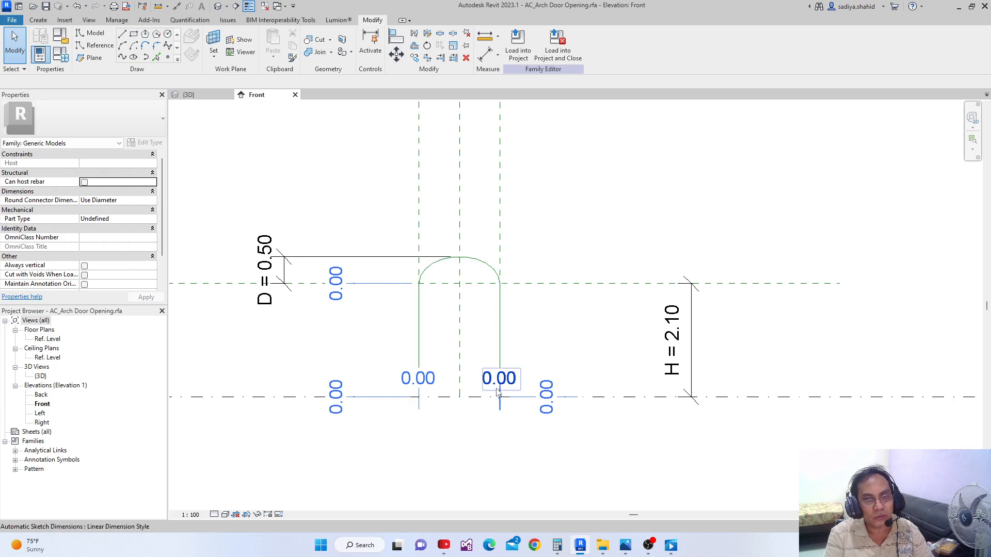
pyautogui.moveTo(356, 225); pyautogui.dragTo(372, 250, button='middle')
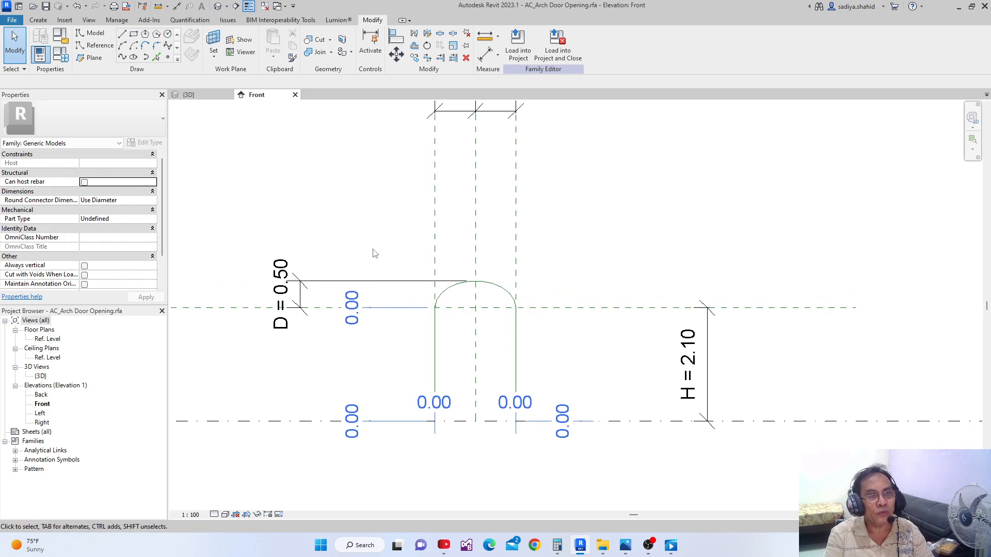
# Align the upper end of the left jamb reference line to the horizontal reference plane at the arch spring and lock it
pyautogui.click(396, 36)
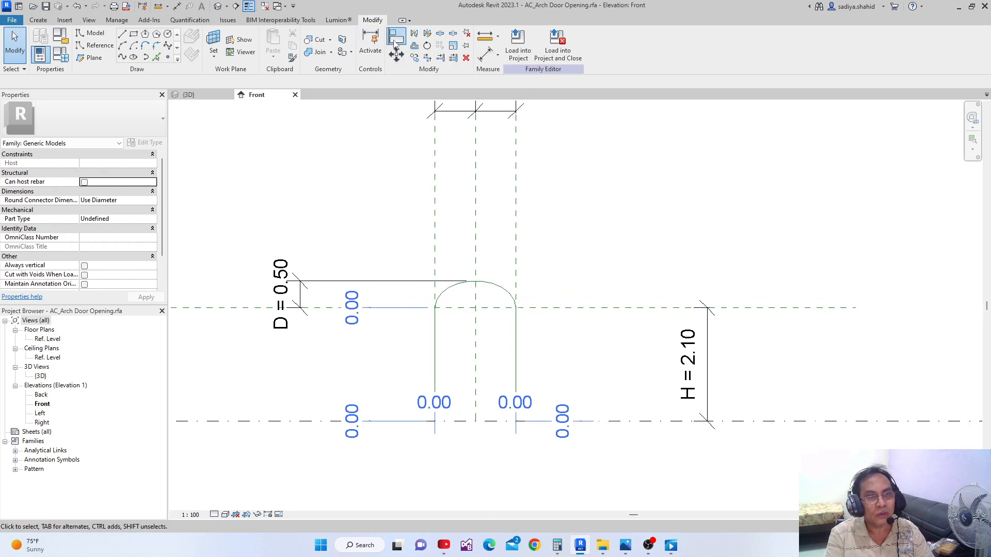
pyautogui.click(590, 313)
pyautogui.scroll(3, 452, 330)
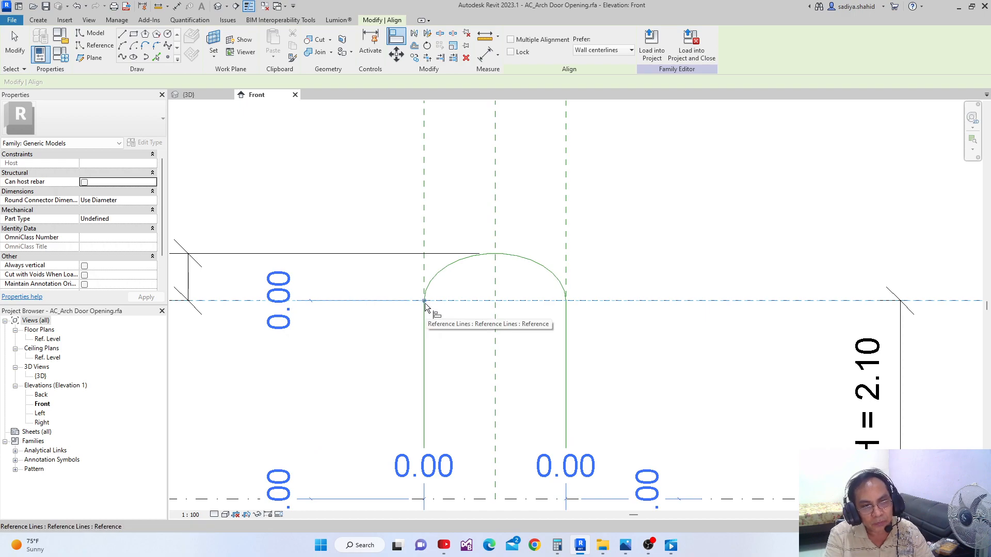
pyautogui.click(425, 307)
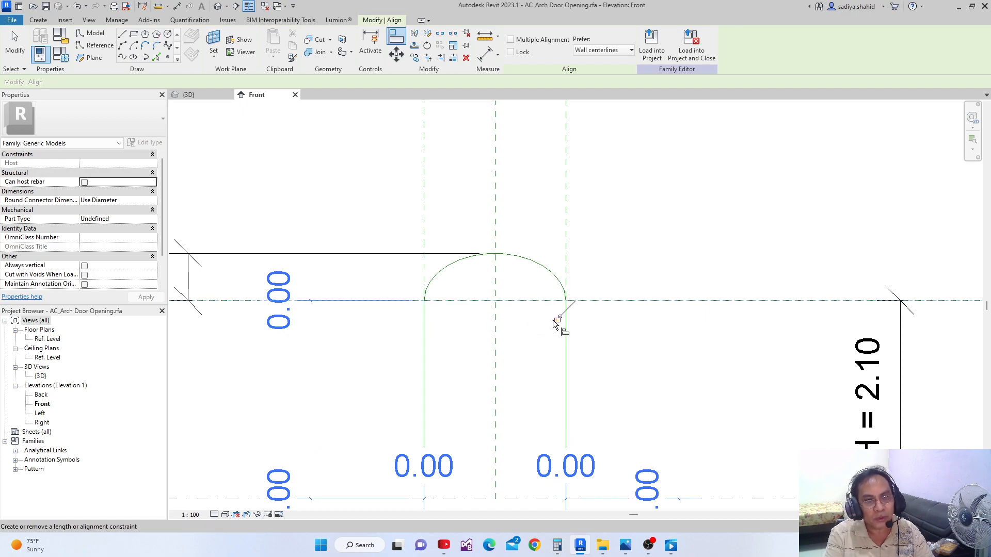
pyautogui.scroll(-1, 504, 332)
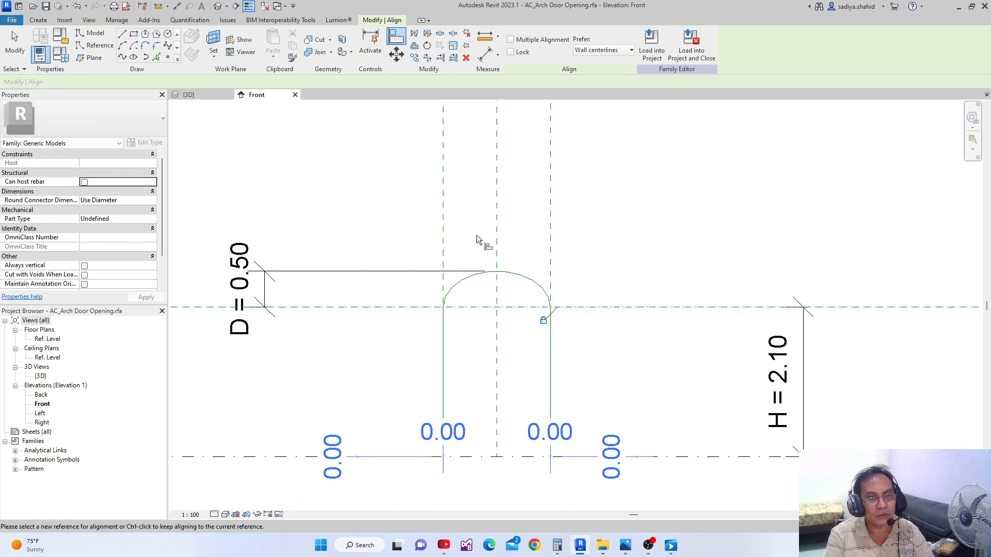
# Align the upper end of the left jamb reference line to the left vertical reference plane and lock the alignment
pyautogui.click(450, 232)
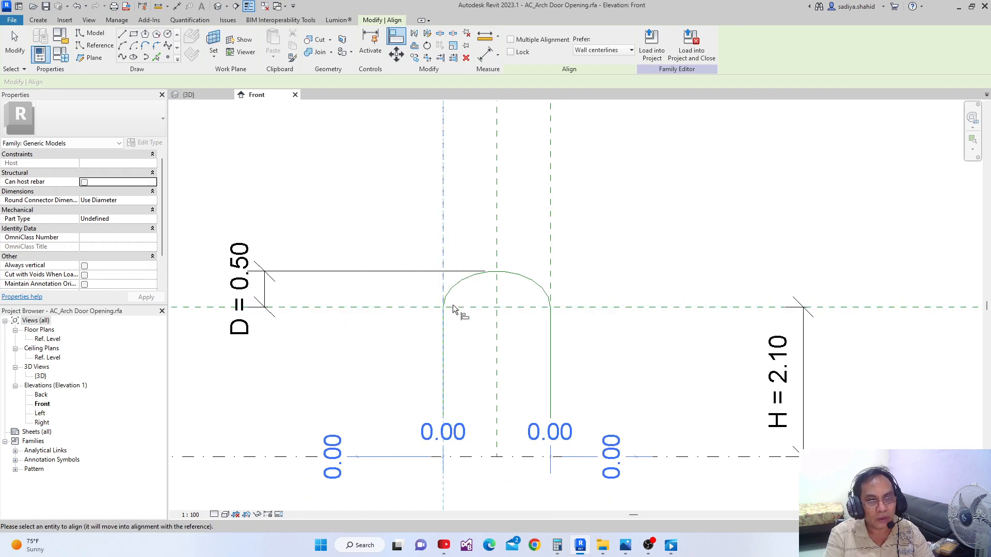
pyautogui.scroll(2, 445, 313)
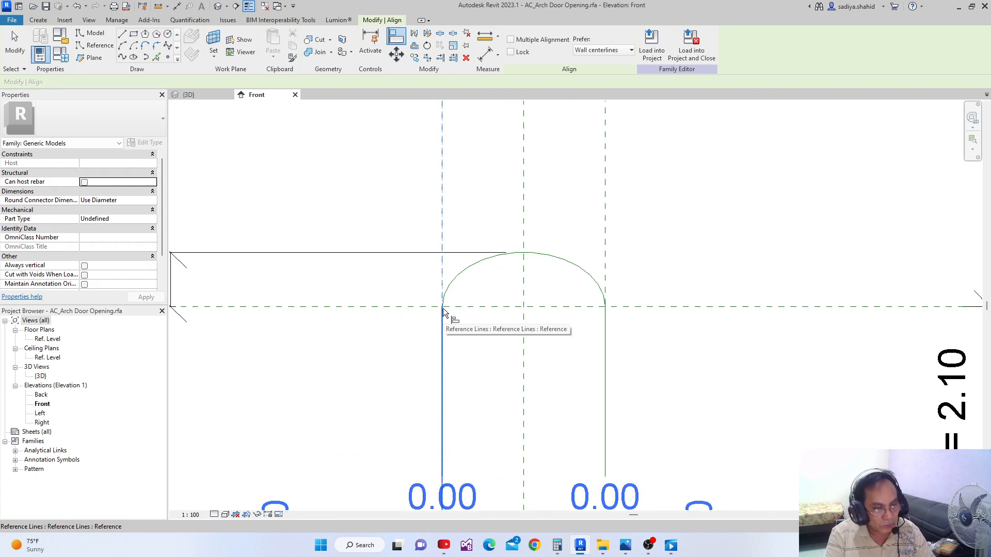
pyautogui.click(444, 312)
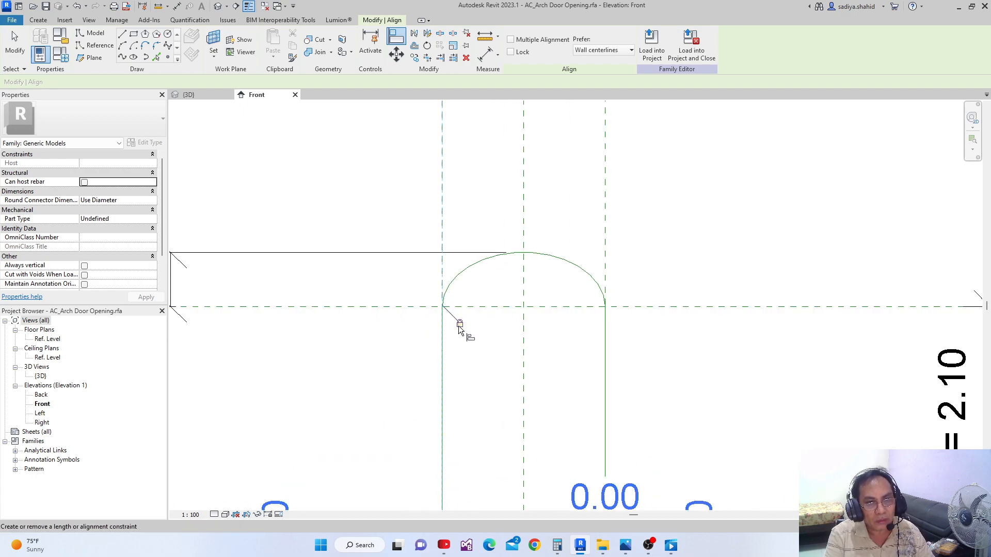
pyautogui.scroll(-2, 462, 331)
pyautogui.scroll(-1, 540, 289)
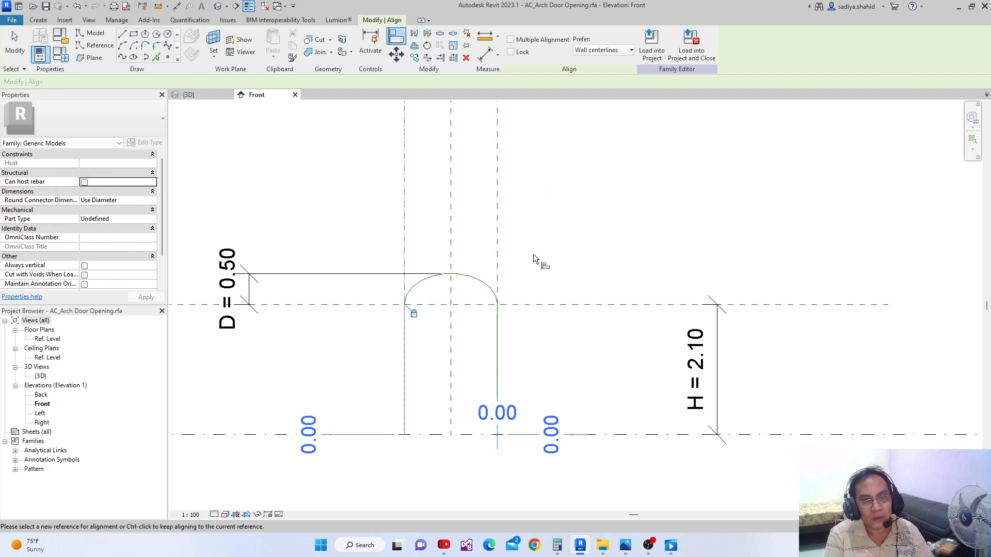
# Align and lock the right jamb reference line's upper end to both the horizontal spring plane and the right vertical reference plane
pyautogui.click(553, 306)
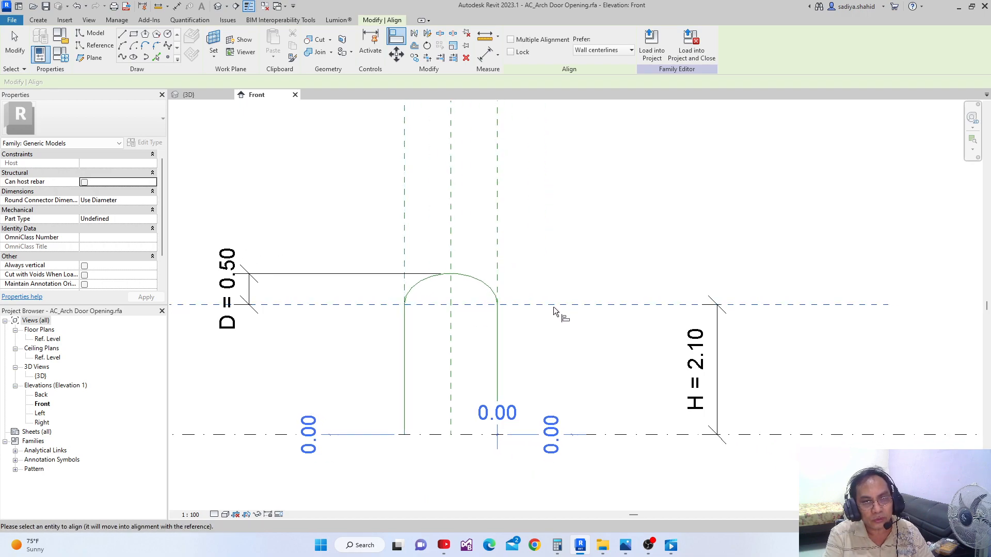
pyautogui.click(498, 309)
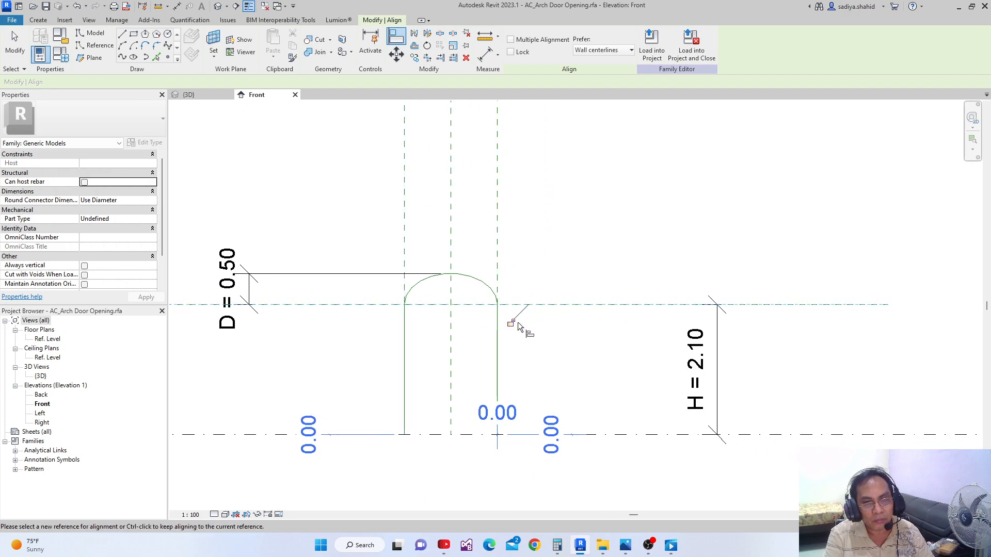
pyautogui.click(499, 251)
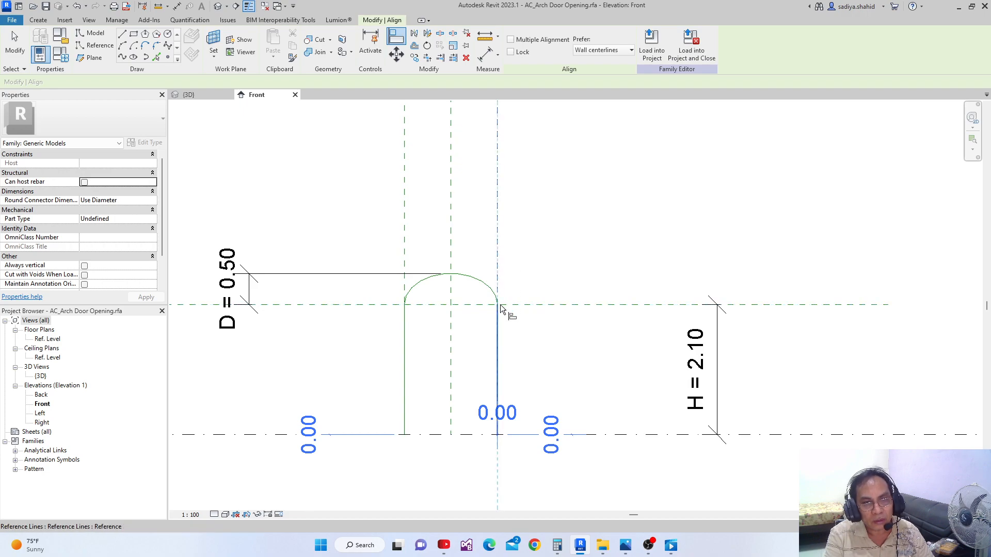
pyautogui.click(501, 309)
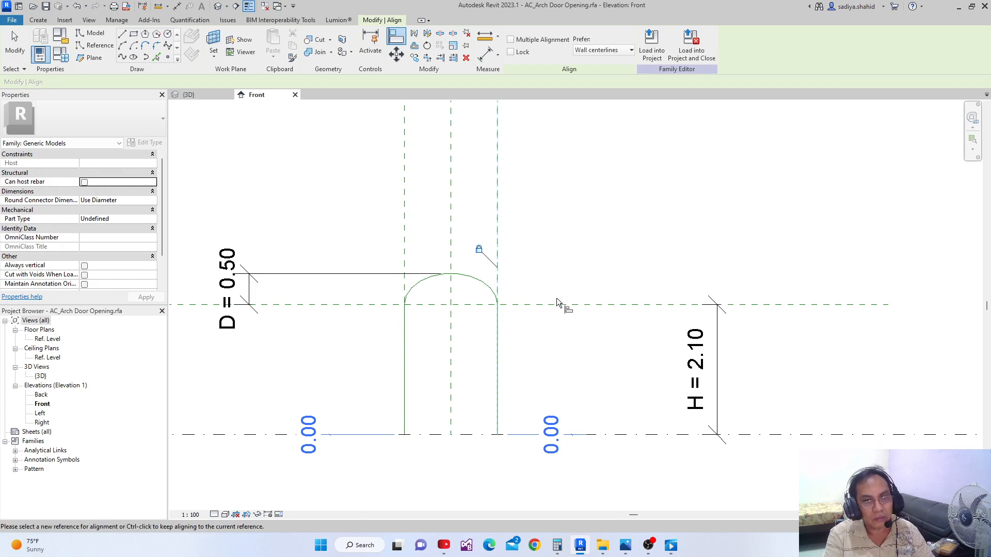
pyautogui.moveTo(557, 302); pyautogui.dragTo(558, 268, button='middle')
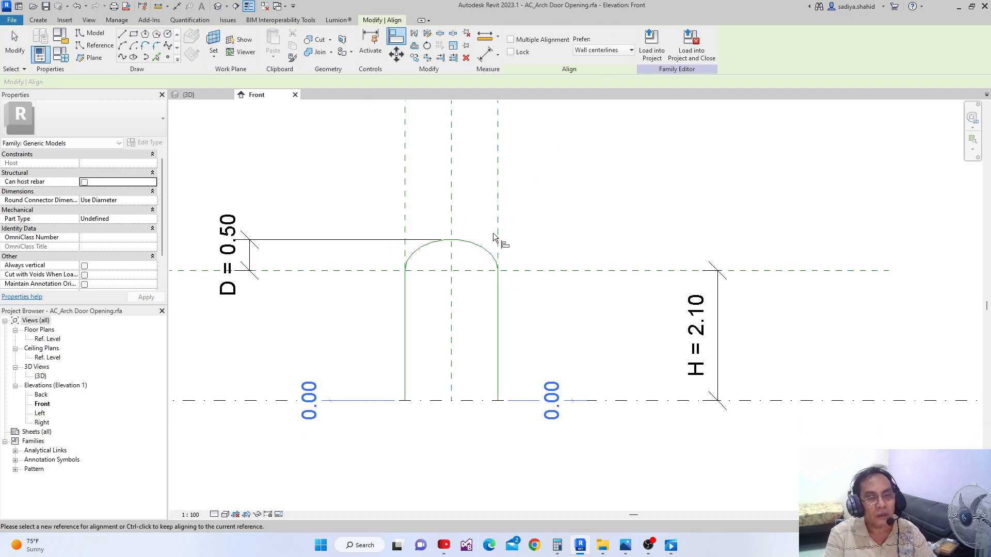
pyautogui.moveTo(494, 234); pyautogui.dragTo(492, 241, button='middle')
pyautogui.click(398, 33)
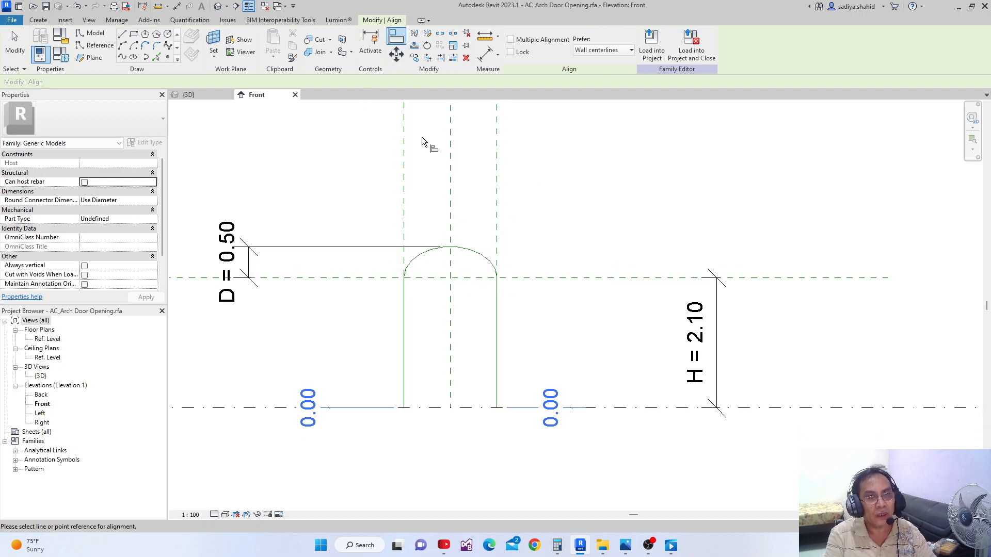
pyautogui.click(407, 196)
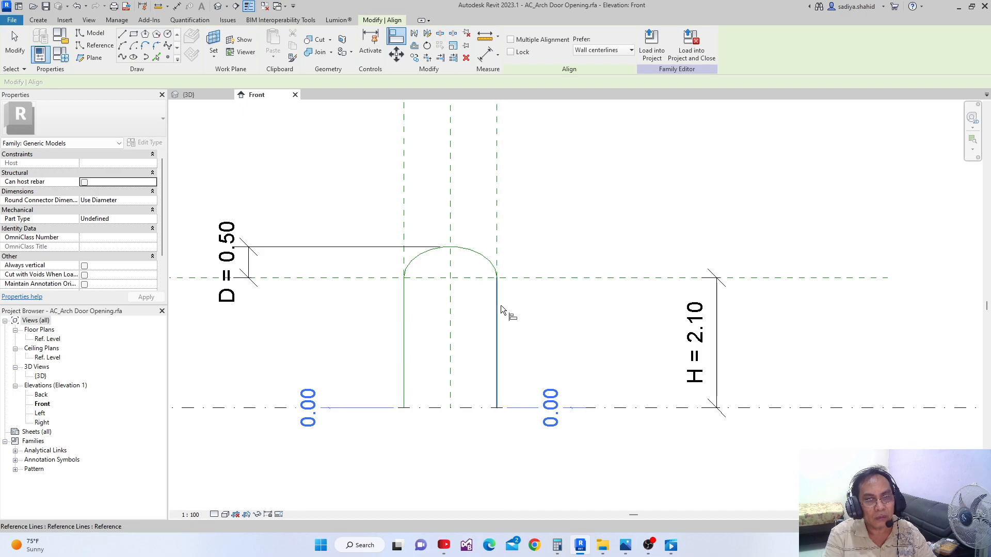
pyautogui.press('Escape')
pyautogui.press('Escape')
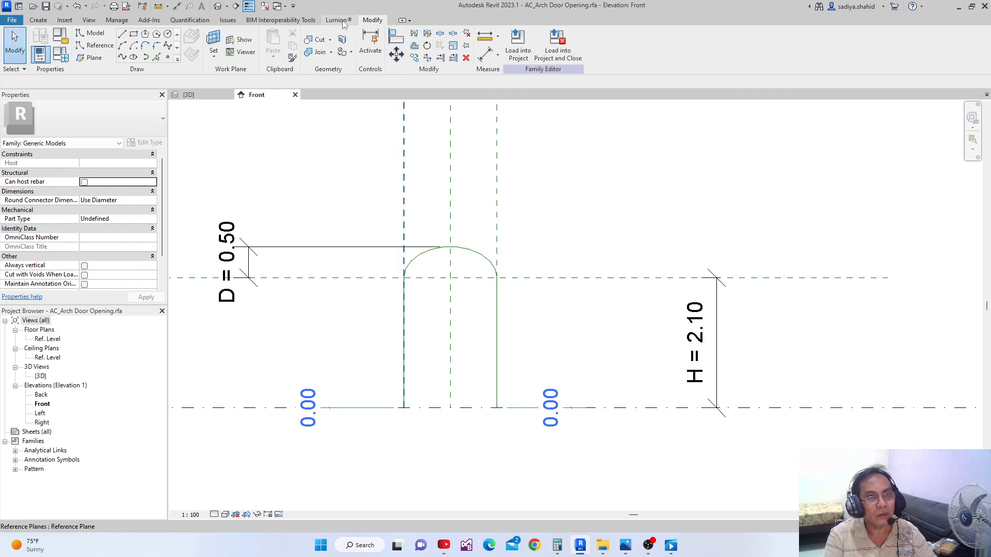
# Try to align the right jamb reference line with the right vertical reference plane along its length
pyautogui.click(396, 35)
pyautogui.click(496, 182)
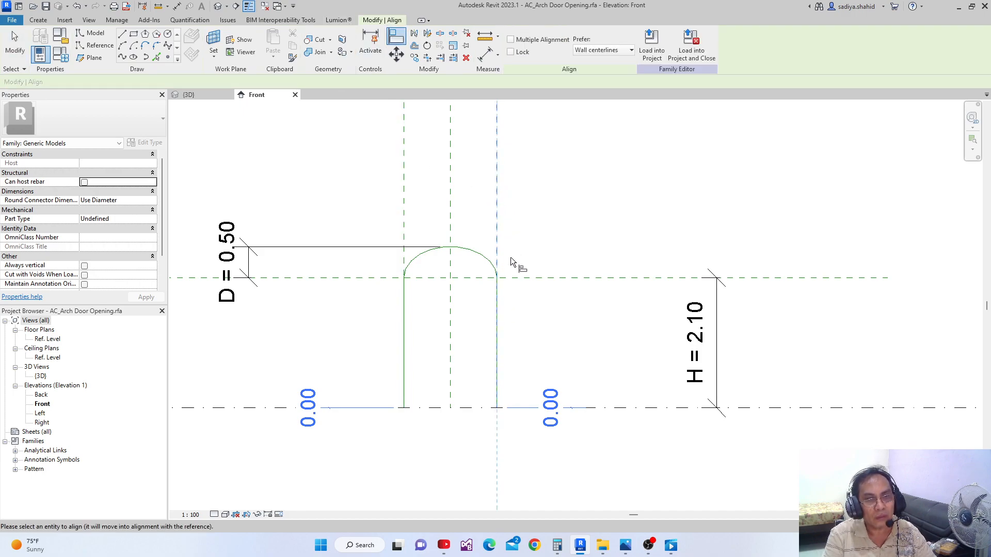
pyautogui.scroll(-1, 497, 317)
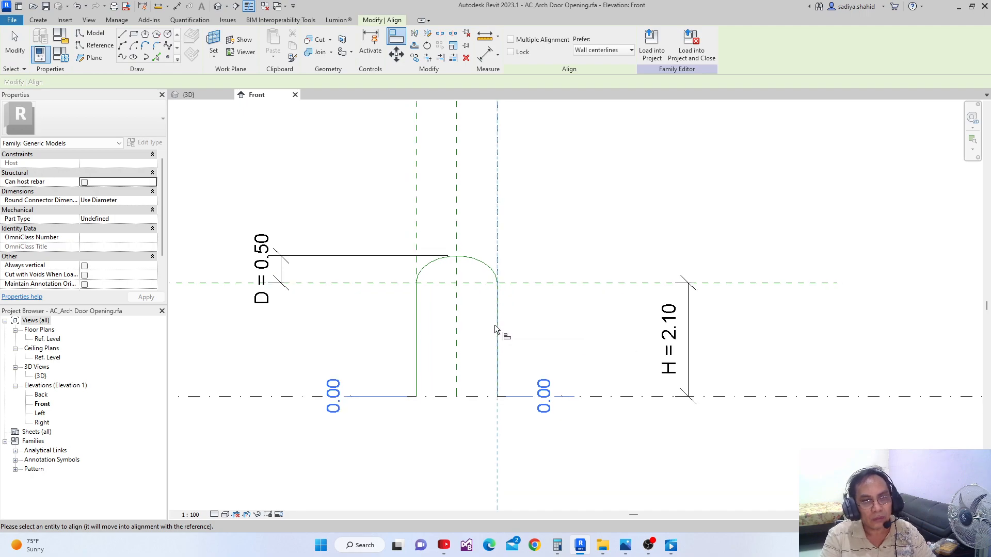
pyautogui.click(500, 320)
pyautogui.scroll(-1, 529, 311)
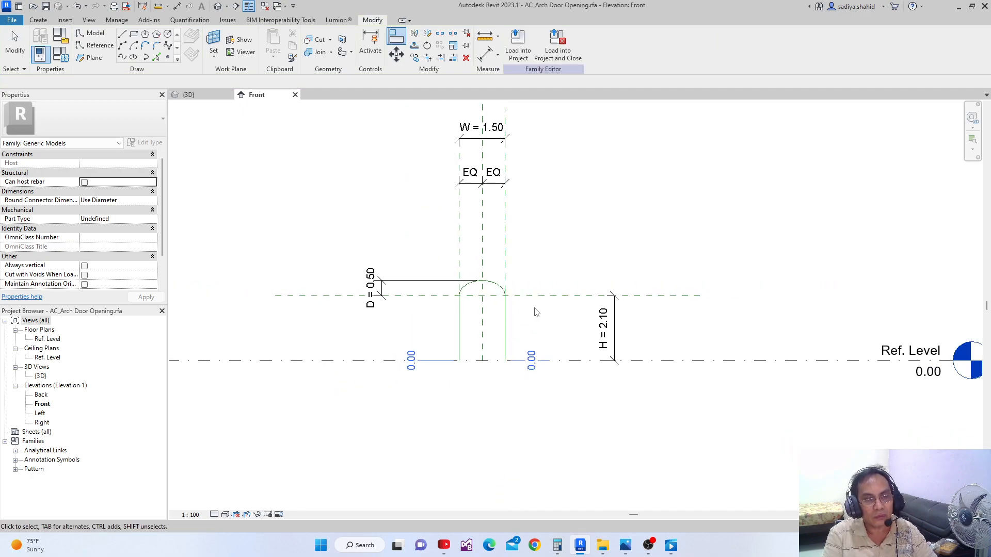
pyautogui.press('Escape')
# Set the opening's width dimension W to 2 to flex the reference-line profile
pyautogui.moveTo(519, 349); pyautogui.dragTo(472, 357, button='middle')
pyautogui.scroll(-1, 471, 338)
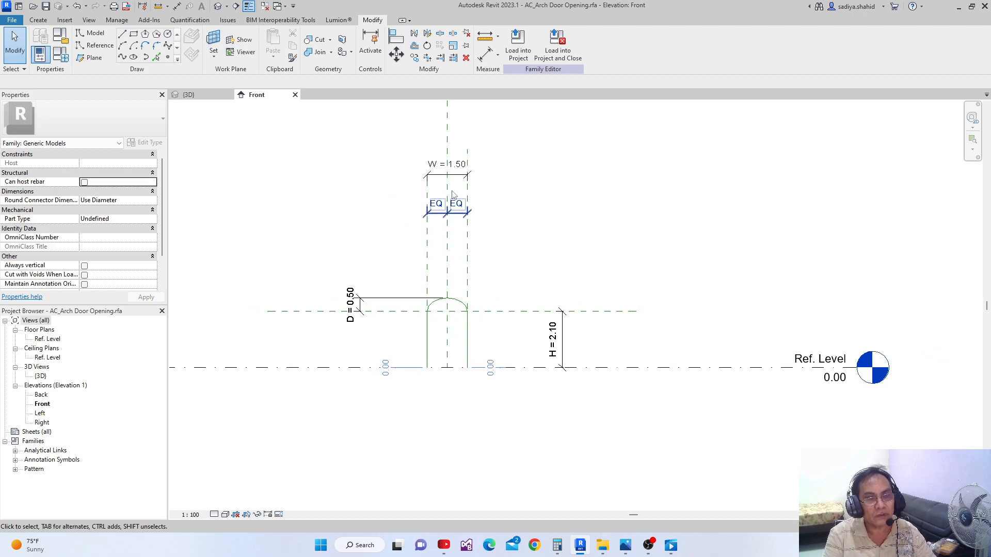
pyautogui.scroll(3, 454, 158)
pyautogui.doubleClick(458, 166)
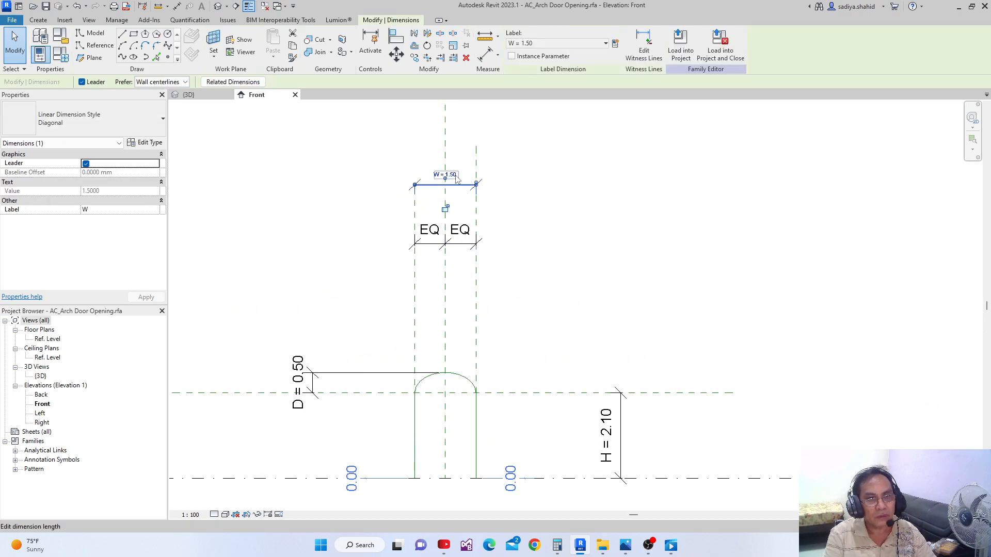
pyautogui.write('2')
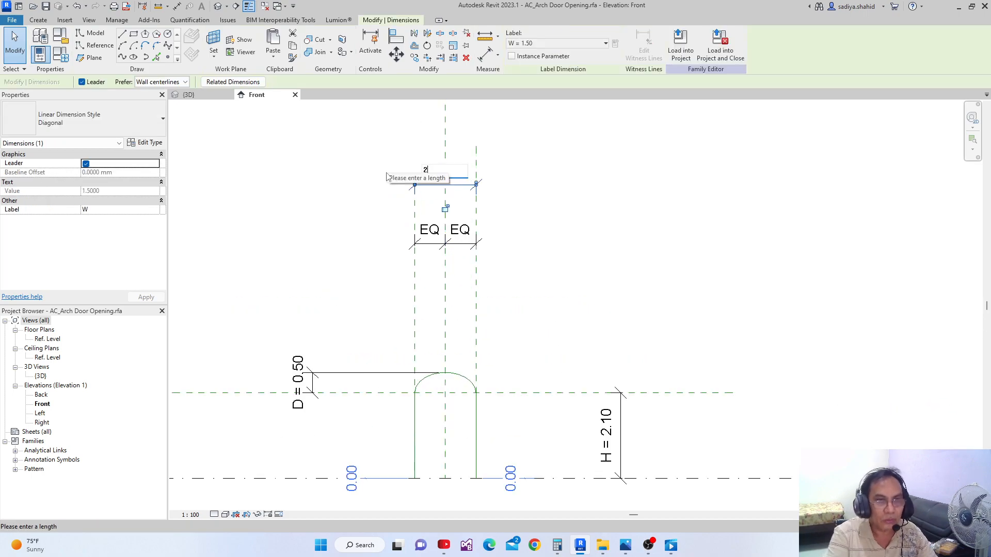
pyautogui.press('Return')
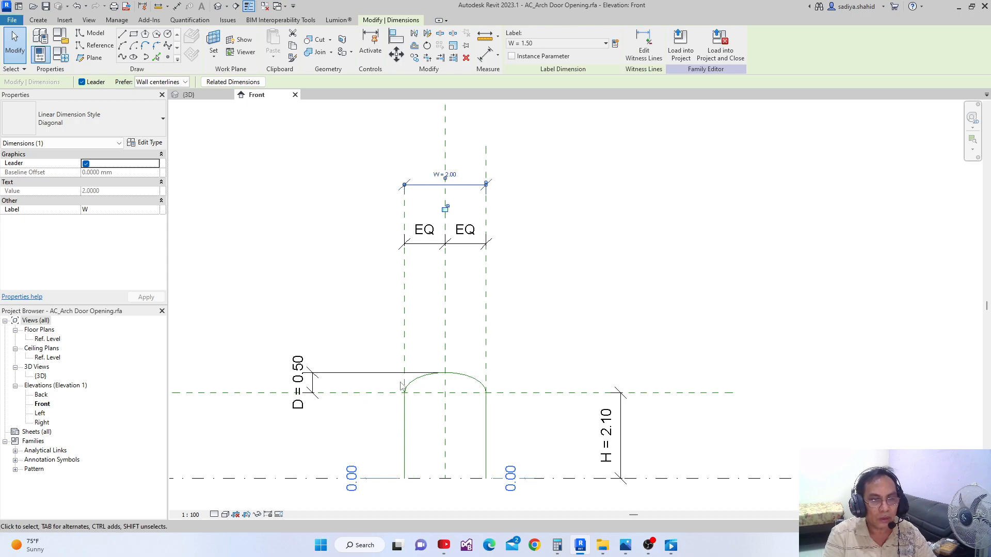
# Set the arch rise dimension D to 1
pyautogui.click(299, 383)
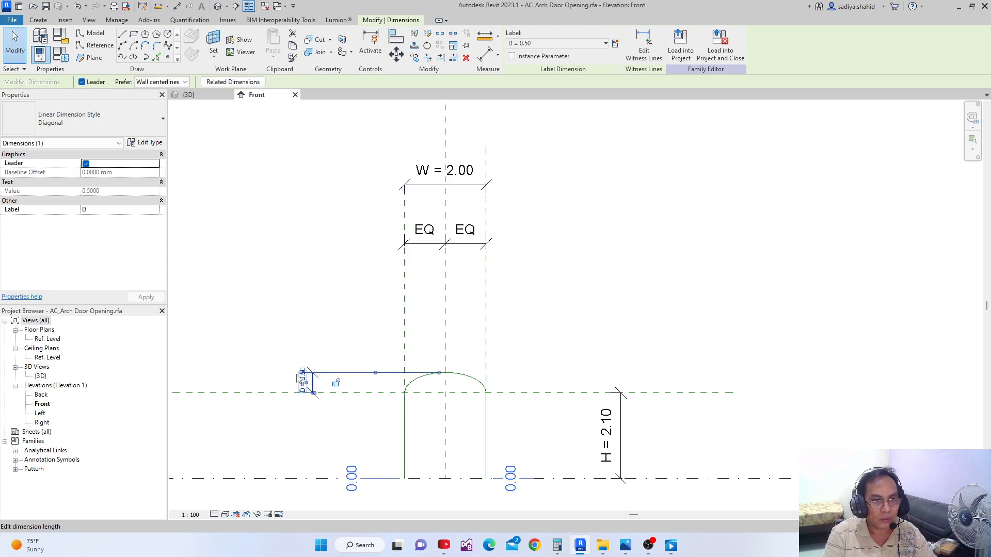
pyautogui.click(299, 380)
pyautogui.write('1')
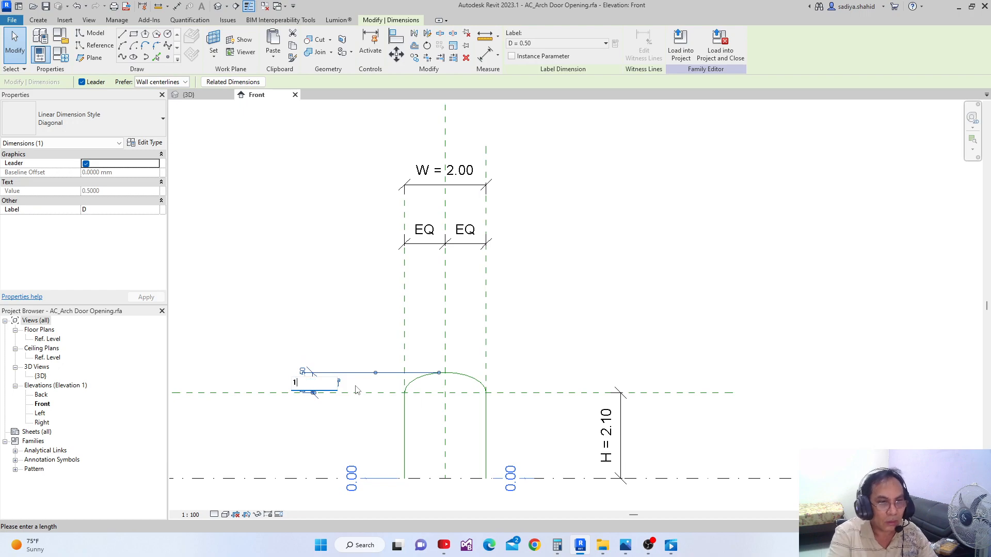
pyautogui.press('Return')
# Set the opening's height dimension H to 3
pyautogui.moveTo(452, 333); pyautogui.dragTo(409, 259, button='middle')
pyautogui.click(568, 368)
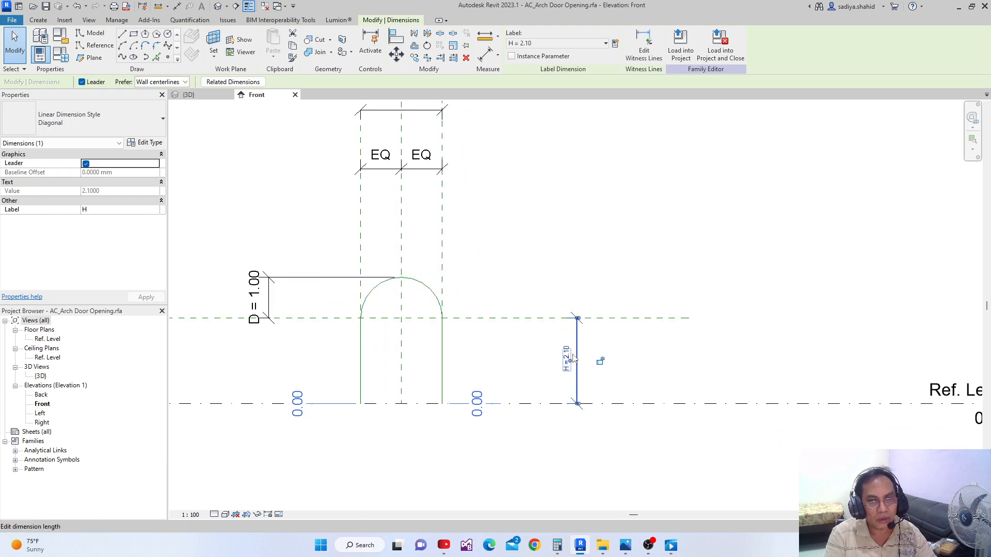
pyautogui.click(568, 355)
pyautogui.write('3')
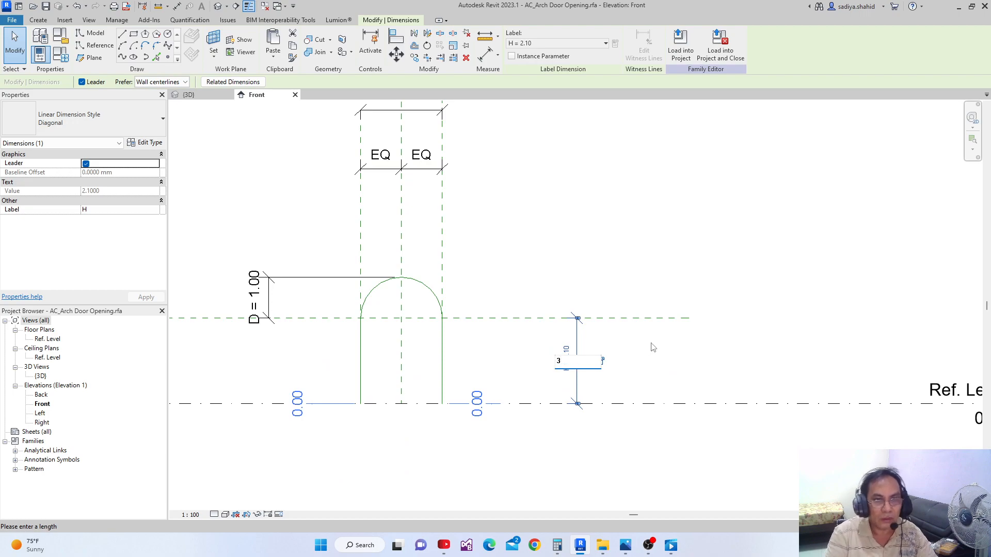
pyautogui.press('Return')
pyautogui.scroll(2, 253, 427)
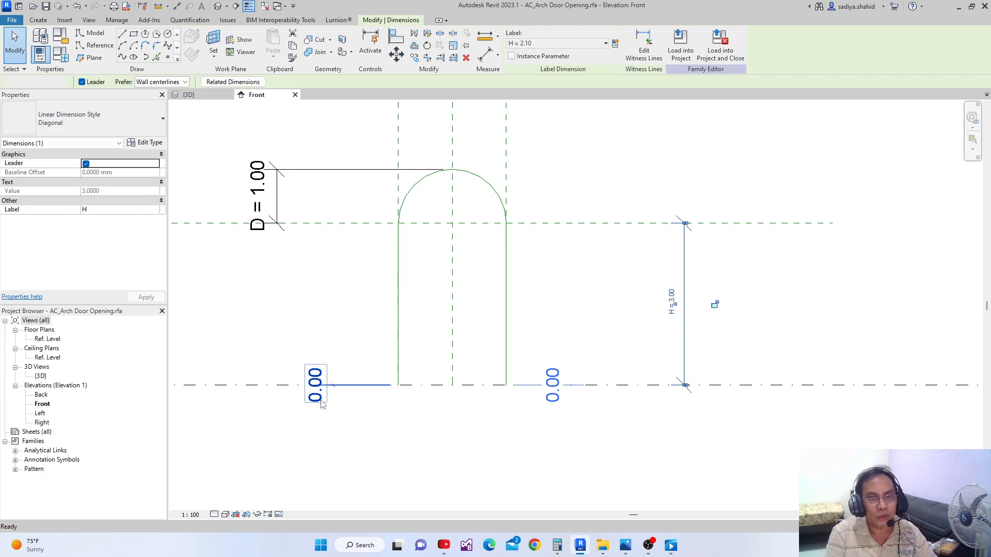
pyautogui.press('Escape')
# Align the bottom ends of both jamb reference lines to the Ref. Level and lock the alignments
pyautogui.scroll(-2, 344, 385)
pyautogui.moveTo(361, 378); pyautogui.dragTo(387, 335, button='middle')
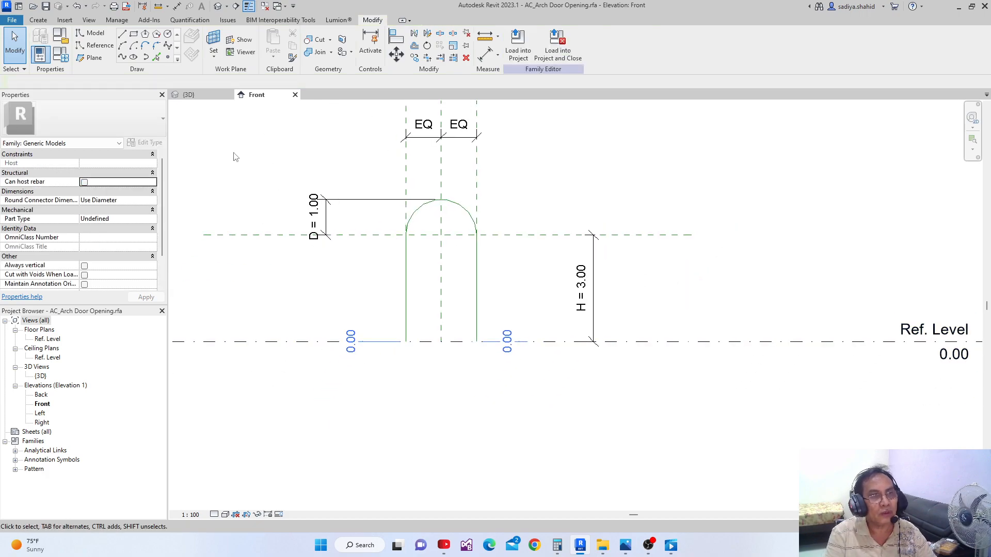
pyautogui.click(398, 40)
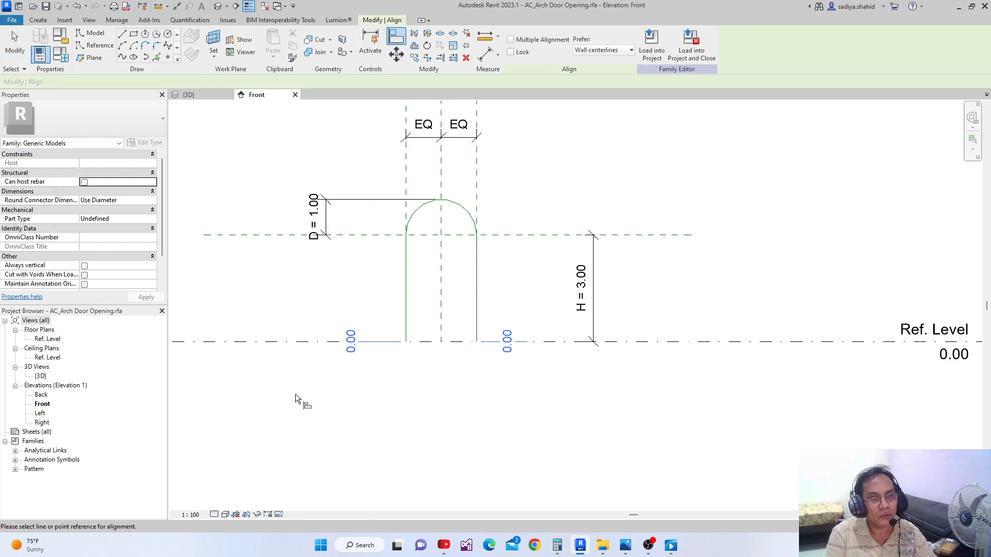
pyautogui.click(407, 343)
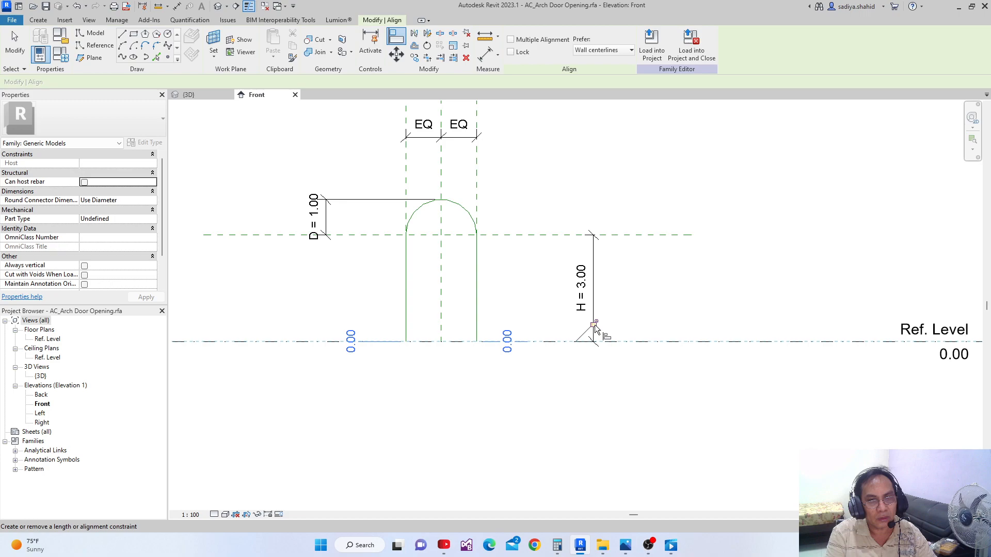
pyautogui.click(657, 342)
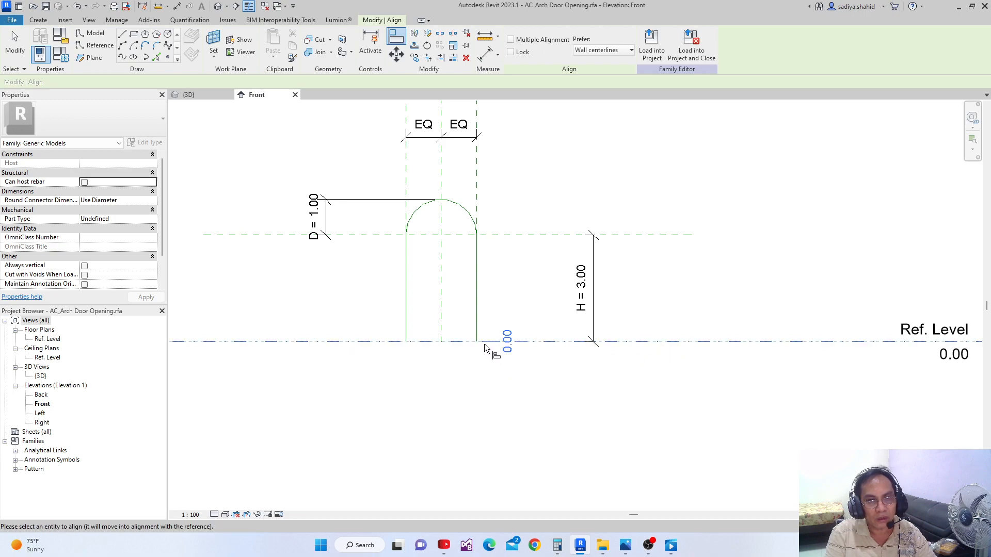
pyautogui.click(583, 330)
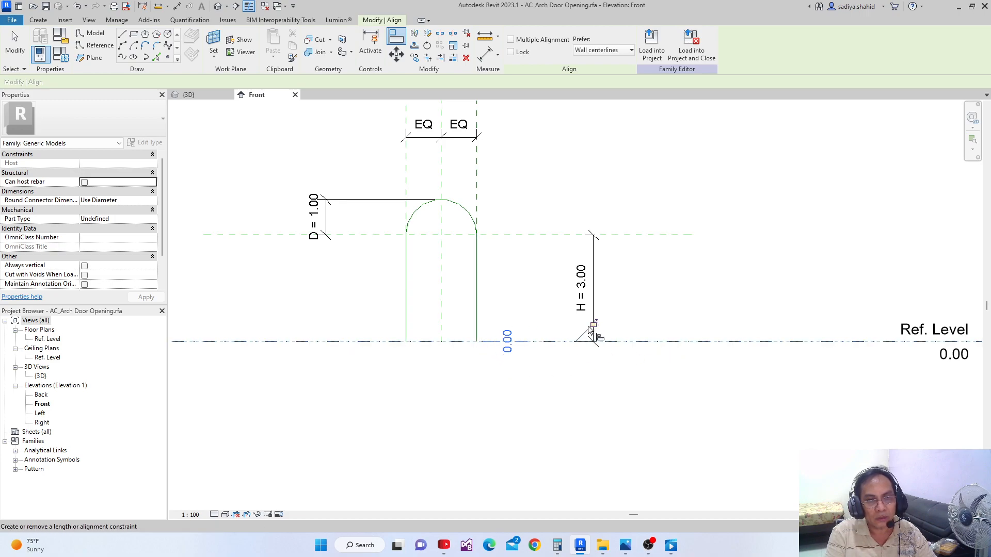
pyautogui.click(594, 324)
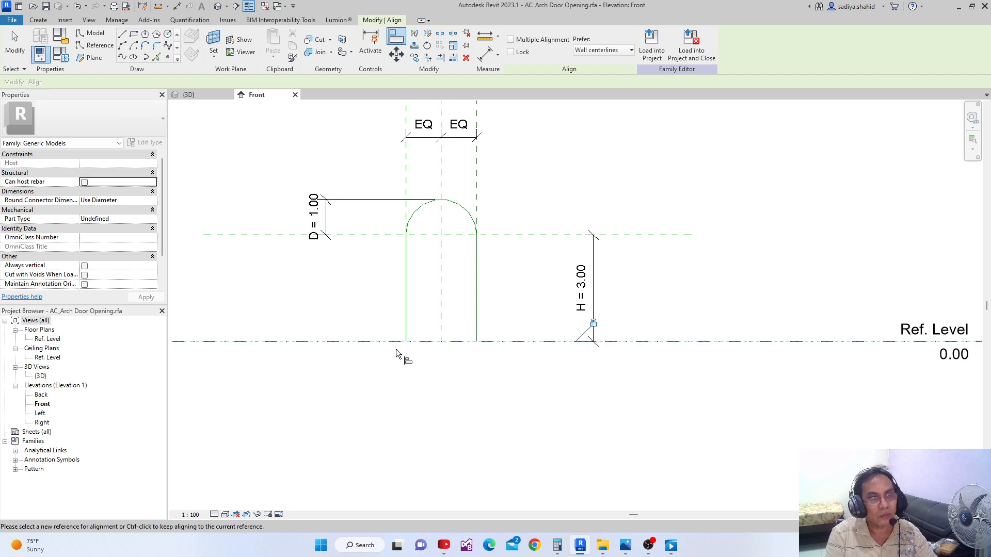
pyautogui.press('Escape')
pyautogui.press('Escape')
# Examine the arched reference-line profile in the 3D view and select its whole chain to check its work plane
pyautogui.click(189, 94)
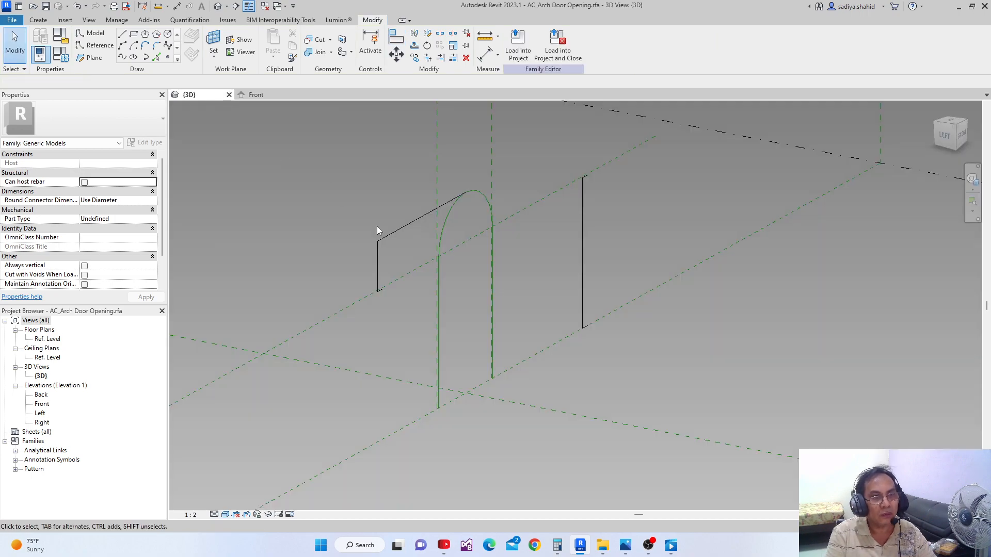
pyautogui.scroll(5, 465, 416)
pyautogui.moveTo(466, 416); pyautogui.dragTo(460, 435, button='middle')
pyautogui.scroll(-2, 460, 436)
pyautogui.scroll(-3, 457, 445)
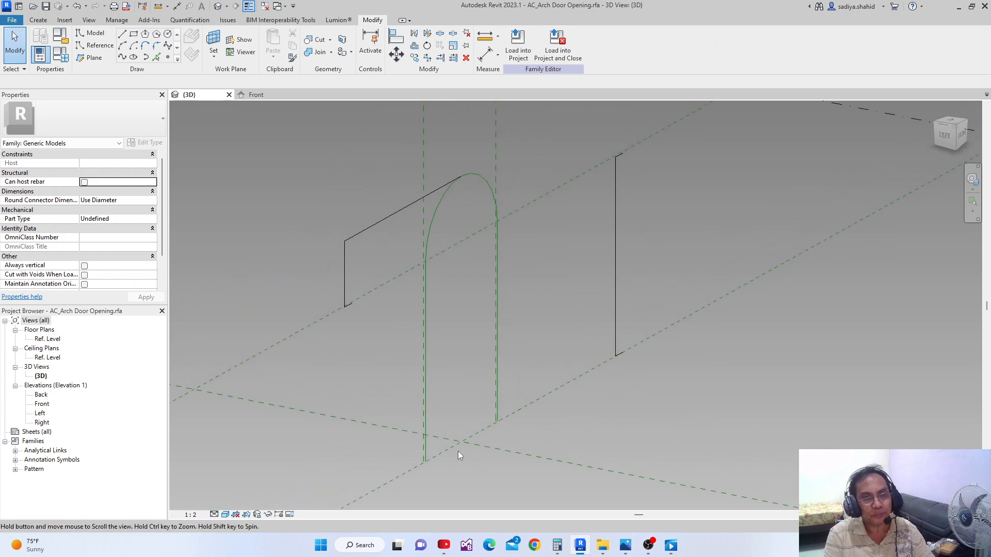
pyautogui.scroll(3, 485, 395)
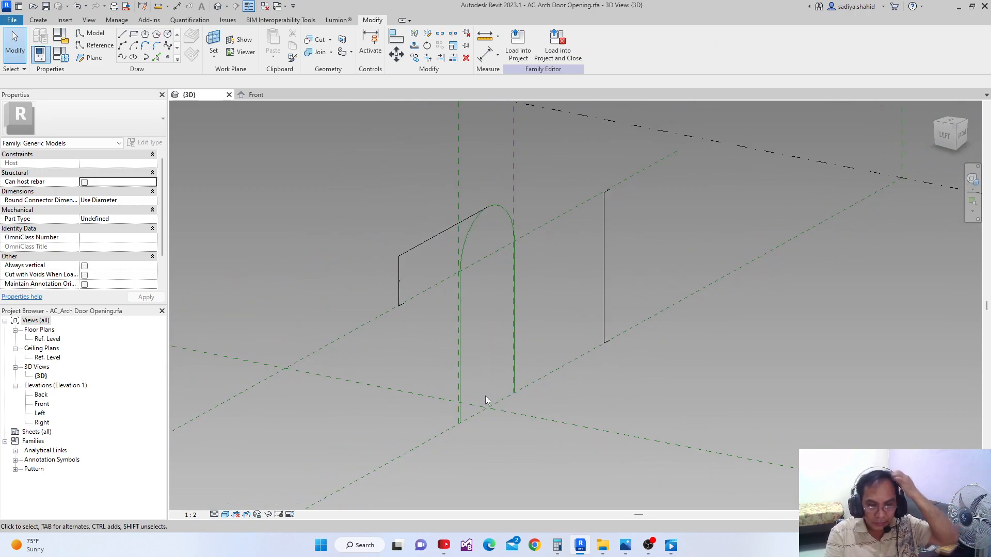
pyautogui.scroll(-1, 478, 399)
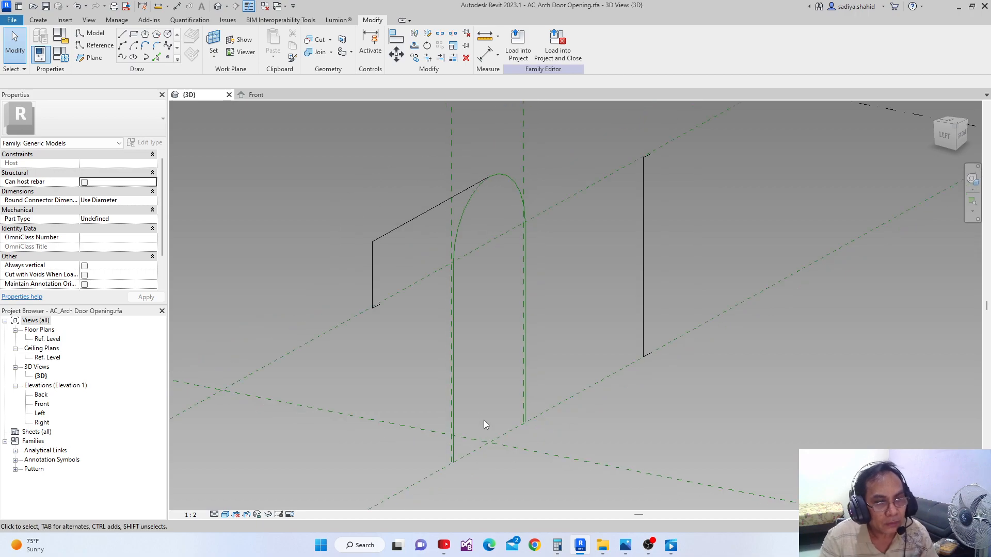
pyautogui.scroll(3, 467, 413)
pyautogui.moveTo(441, 344); pyautogui.dragTo(431, 259, button='middle')
pyautogui.scroll(-2, 433, 402)
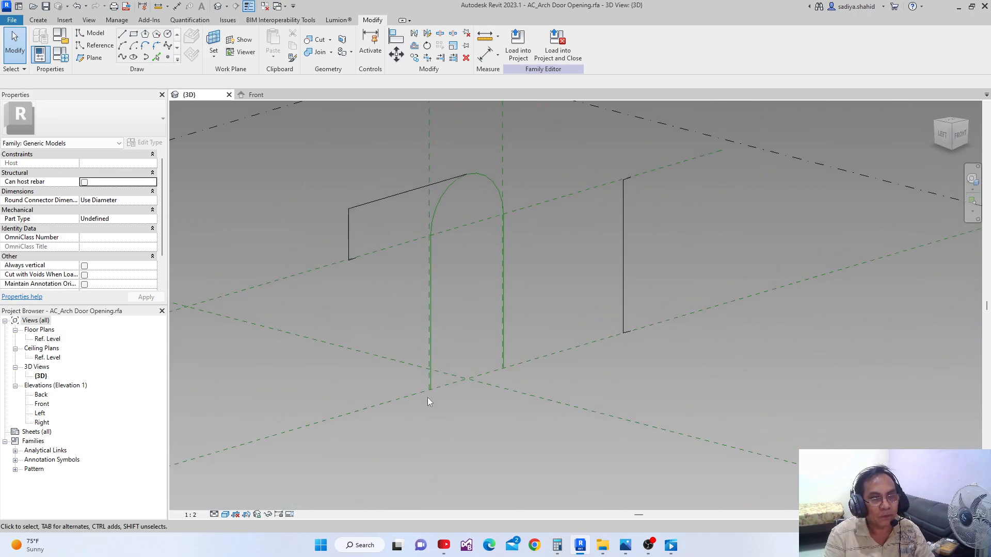
pyautogui.press('Tab')
pyautogui.click(448, 187)
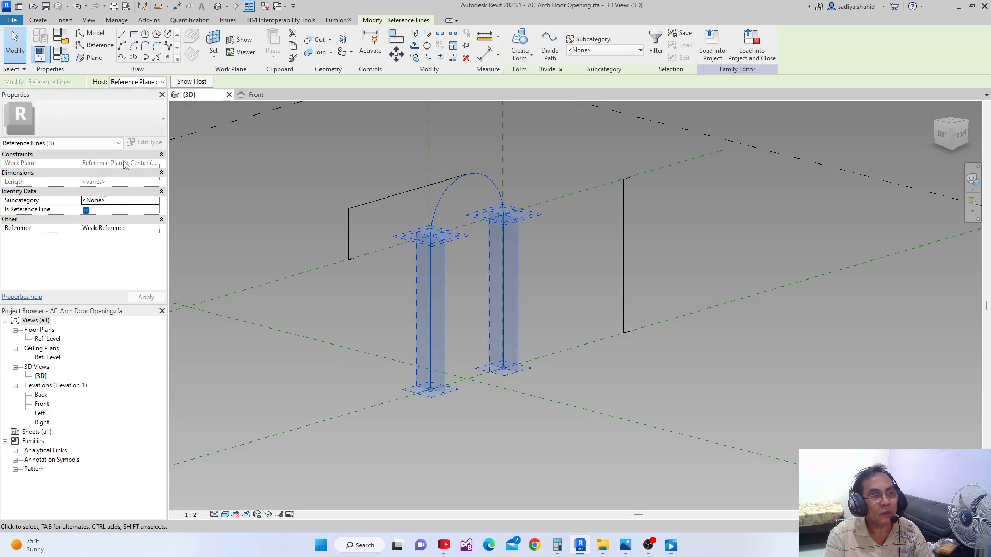
# Add a length type parameter named X, grouped under Dimensions, to the family types
pyautogui.click(59, 55)
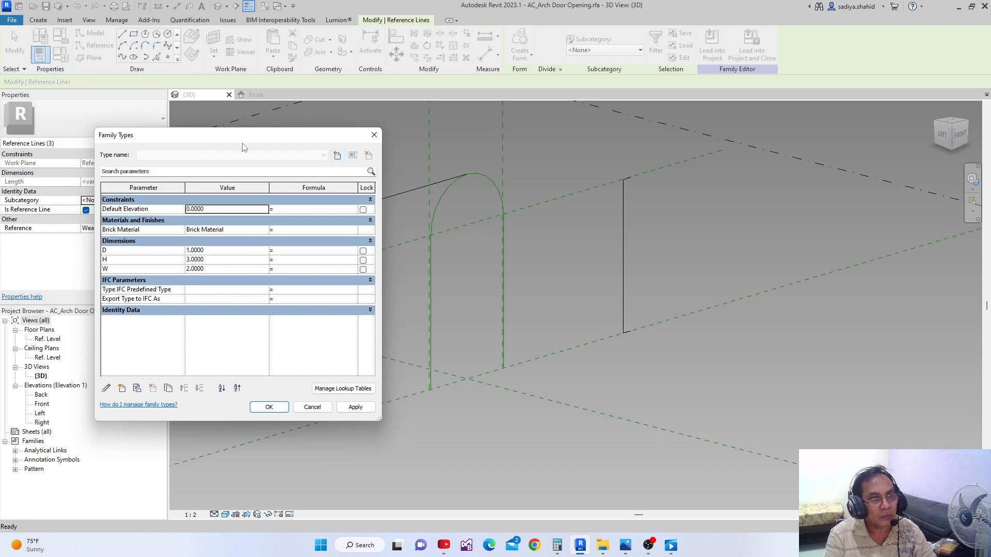
pyautogui.moveTo(245, 148); pyautogui.dragTo(290, 105)
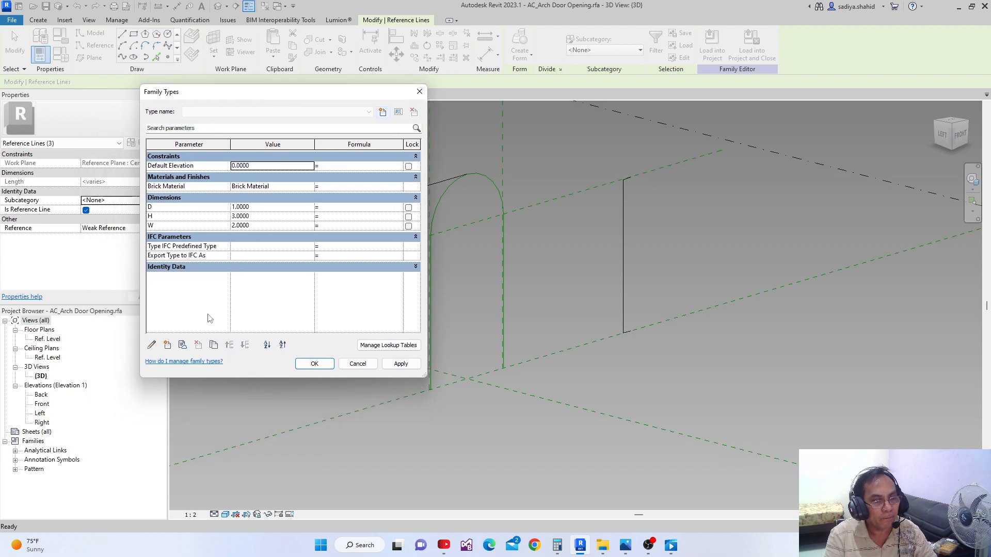
pyautogui.moveTo(249, 98); pyautogui.dragTo(165, 126)
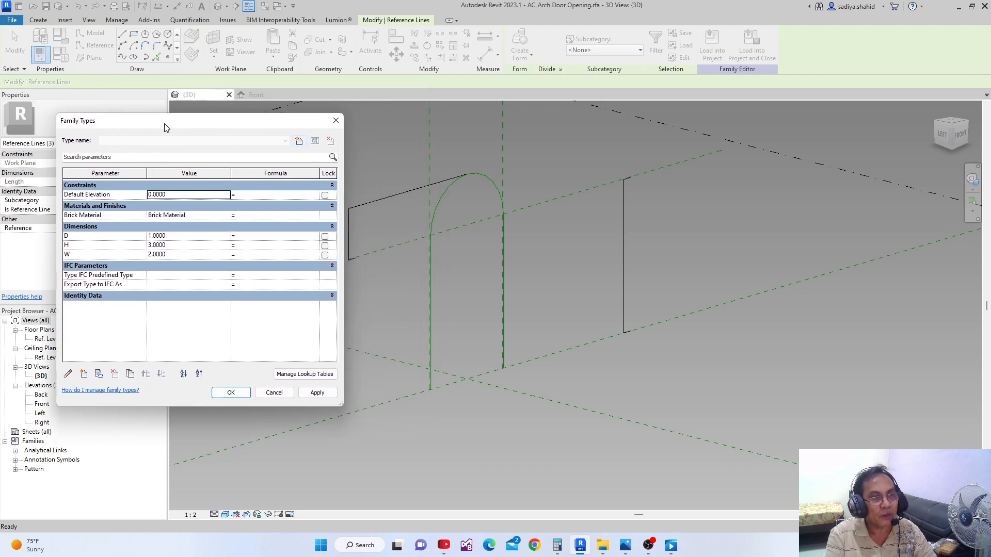
pyautogui.click(84, 374)
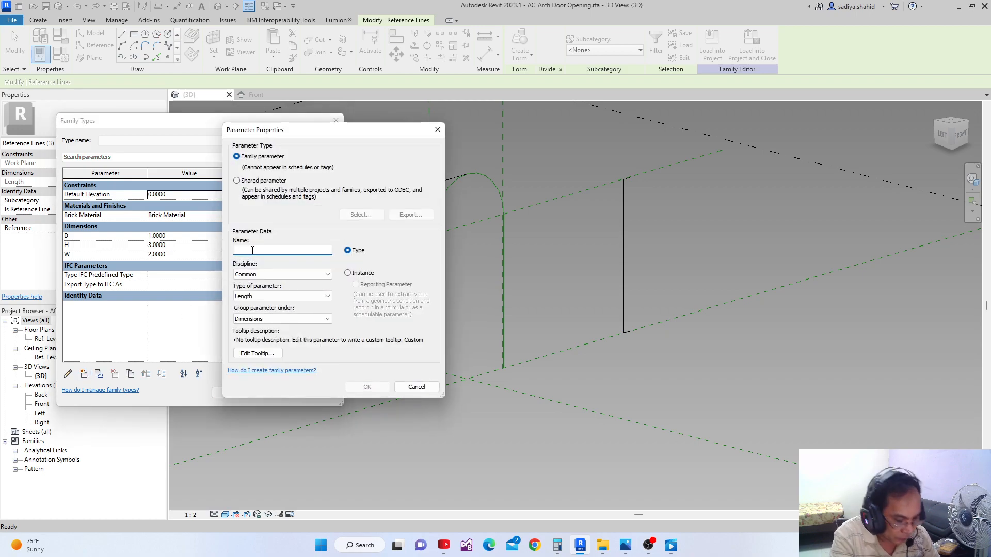
pyautogui.write('x')
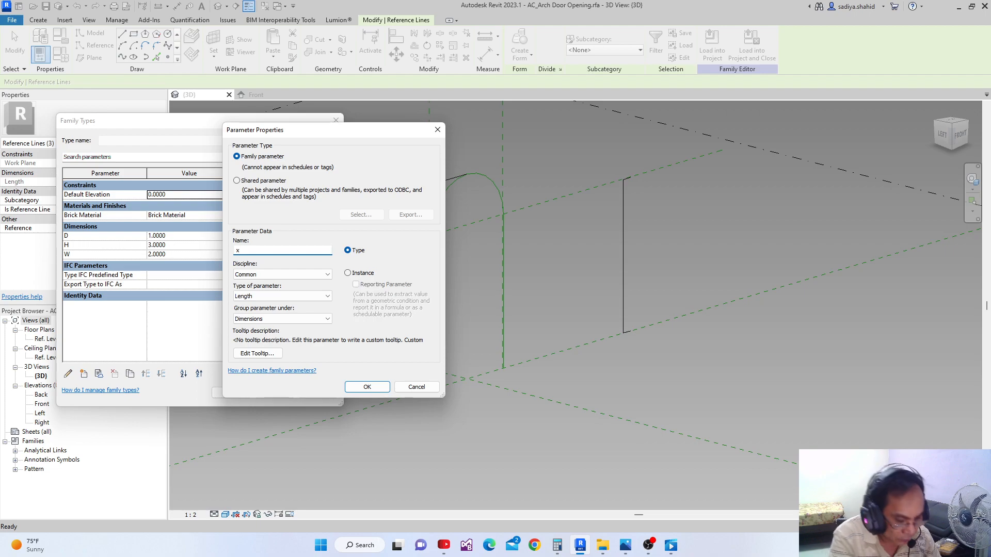
pyautogui.press('BackSpace')
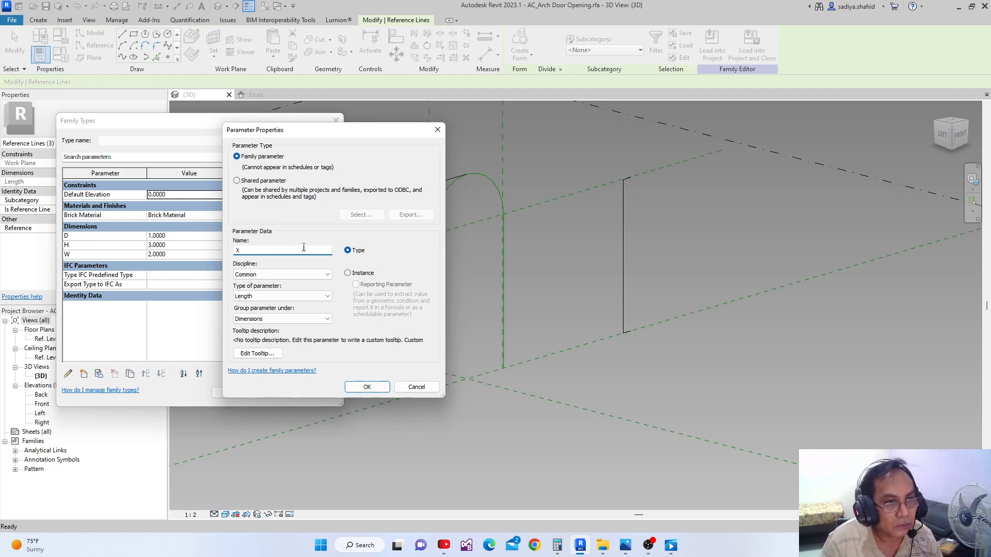
pyautogui.click(367, 387)
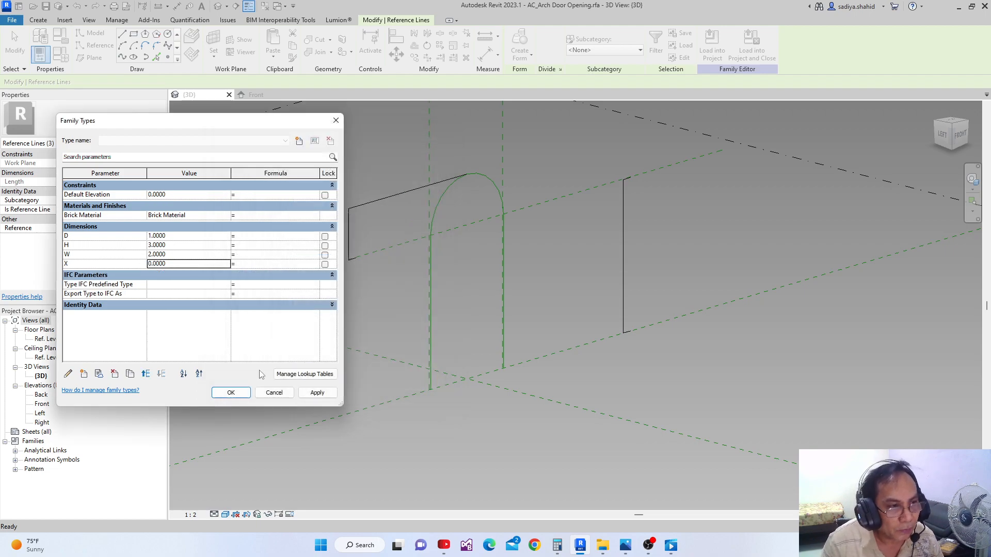
# Add two more length type parameters named Y and Z under Dimensions
pyautogui.click(84, 373)
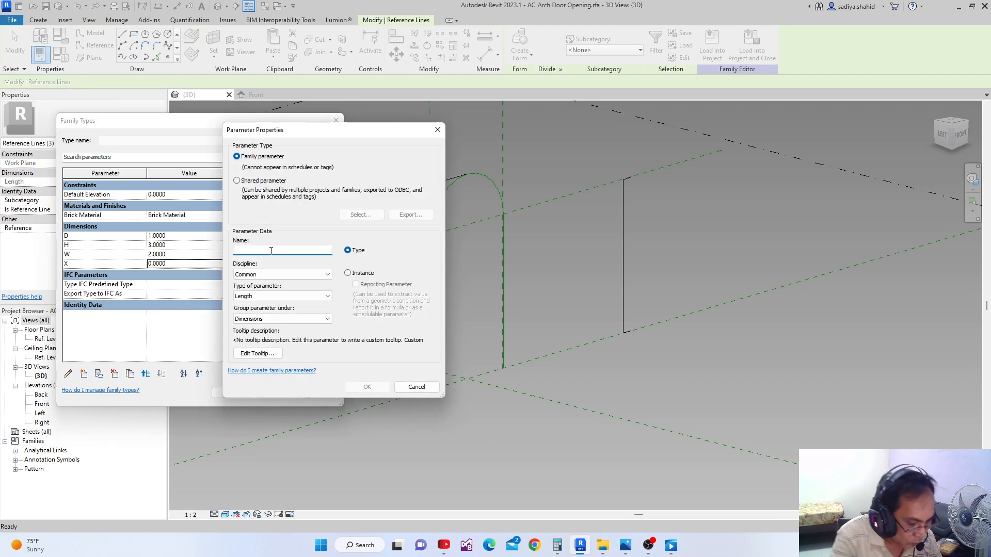
pyautogui.write('Y')
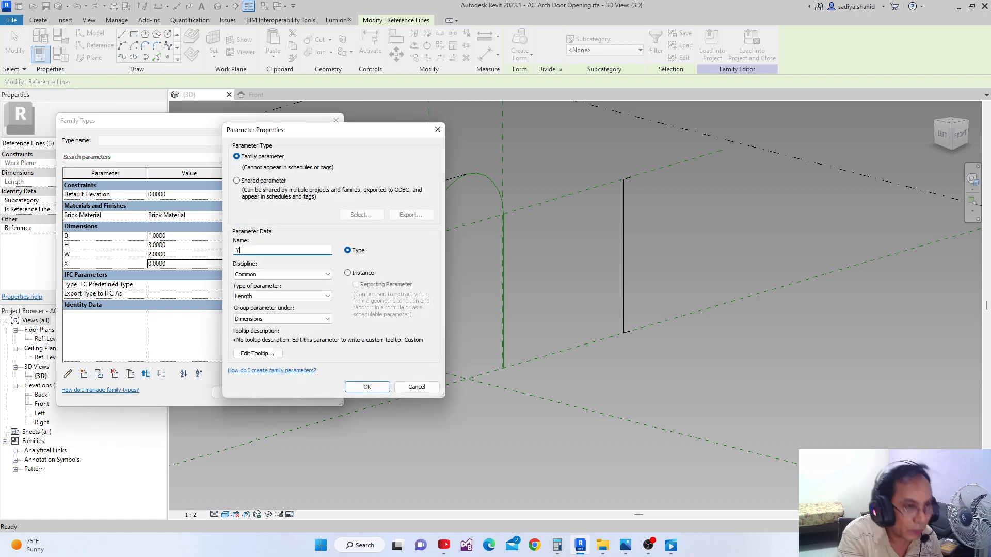
pyautogui.click(367, 388)
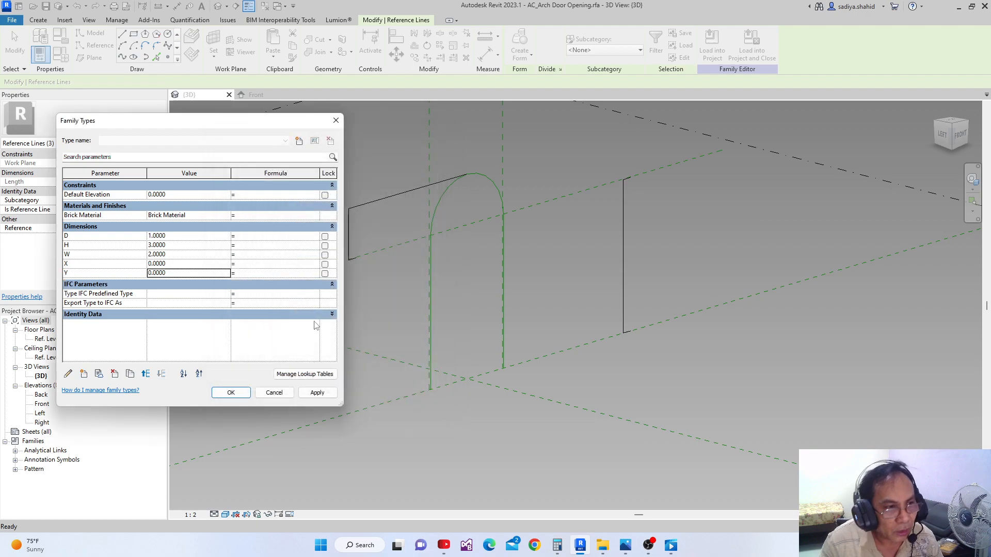
pyautogui.click(84, 374)
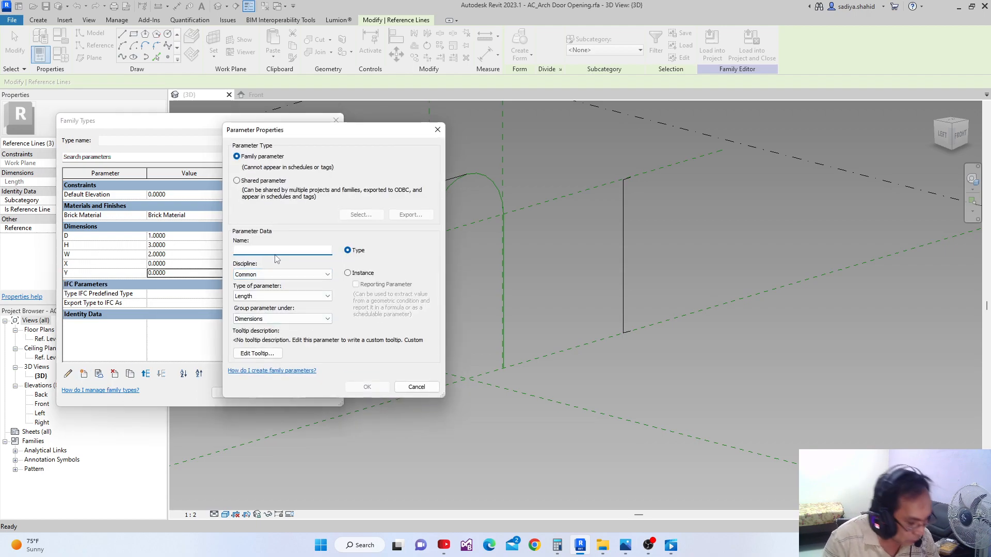
pyautogui.write('Z')
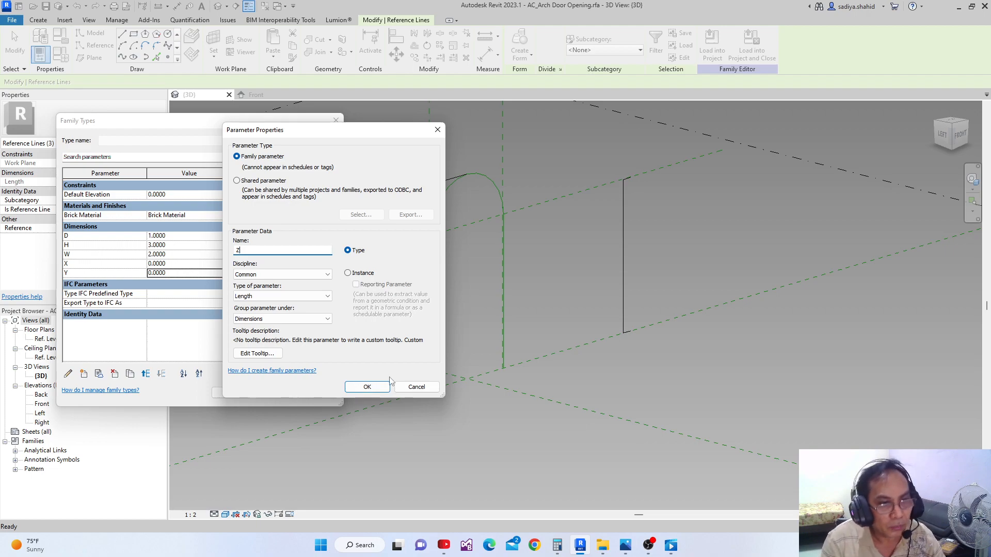
pyautogui.click(367, 387)
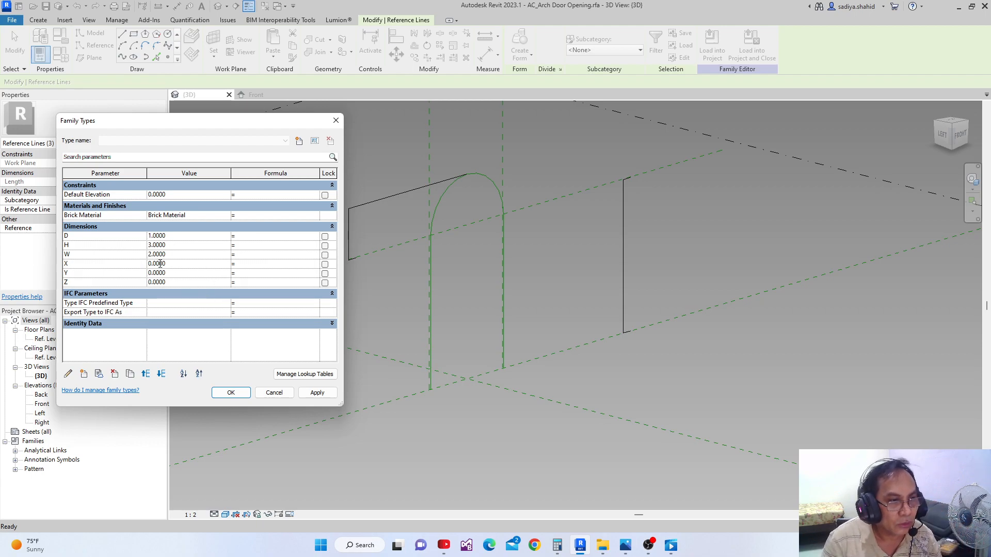
# Set parameter X to 0.2286, Y to 0.1143 and Z to 0.1 in the family types
pyautogui.click(160, 263)
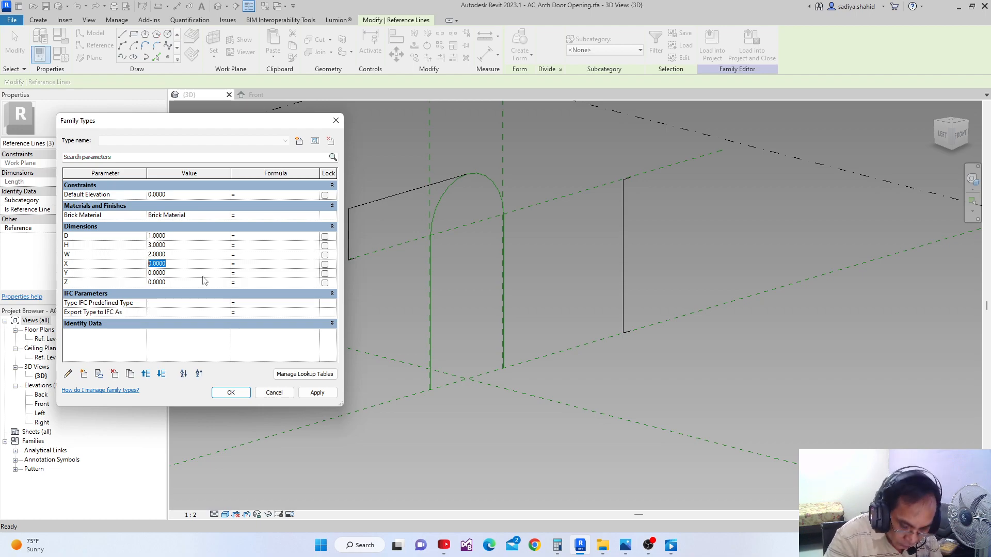
pyautogui.write('.2286')
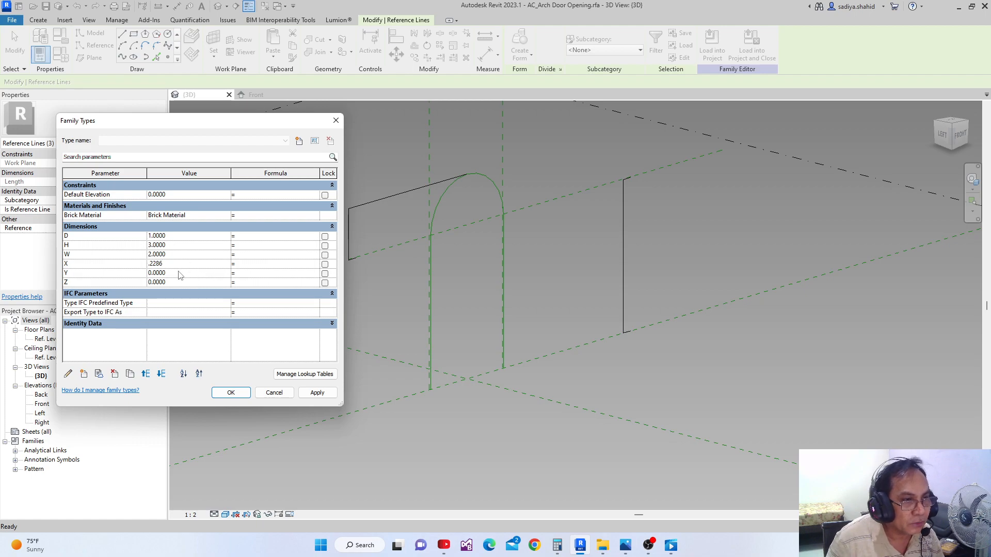
pyautogui.click(178, 274)
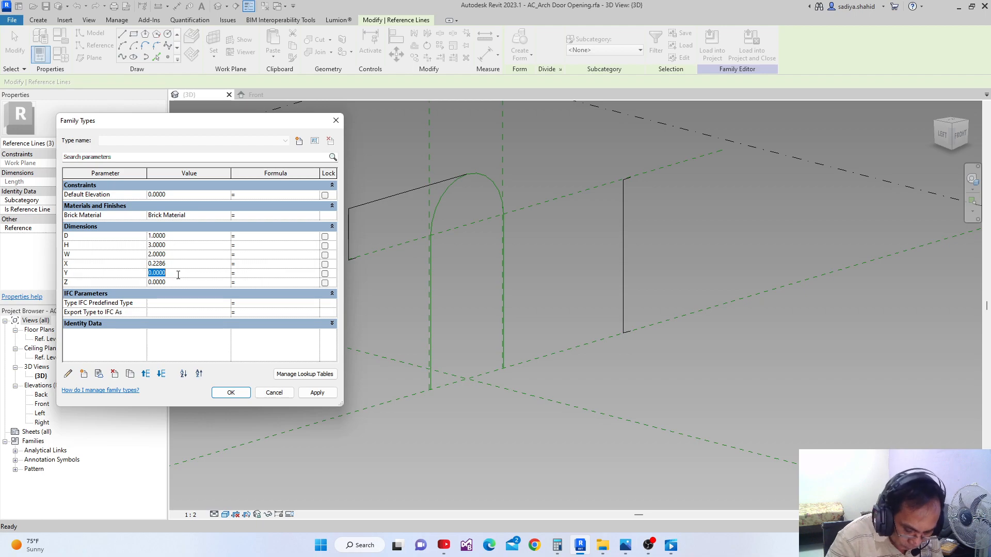
pyautogui.press('BackSpace')
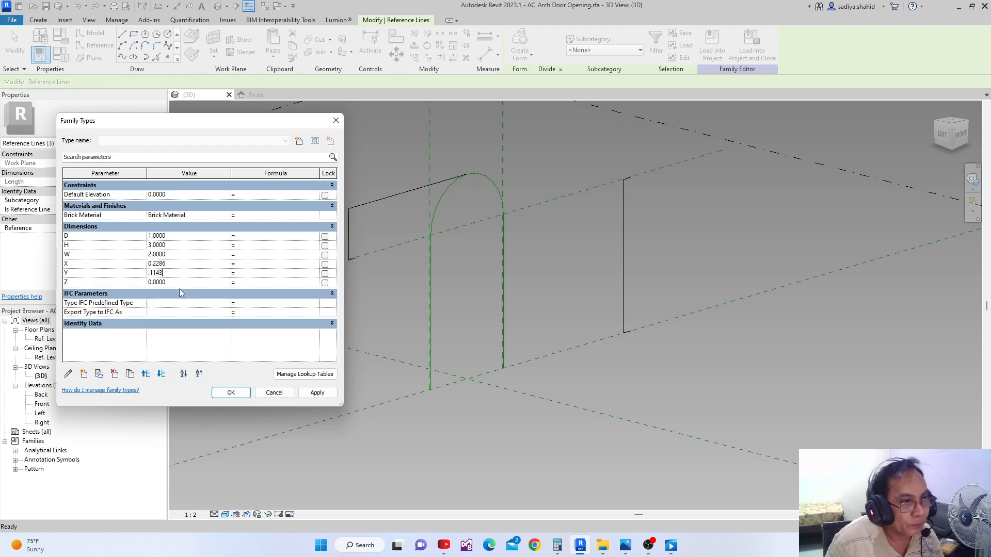
pyautogui.write('.1143')
pyautogui.click(180, 284)
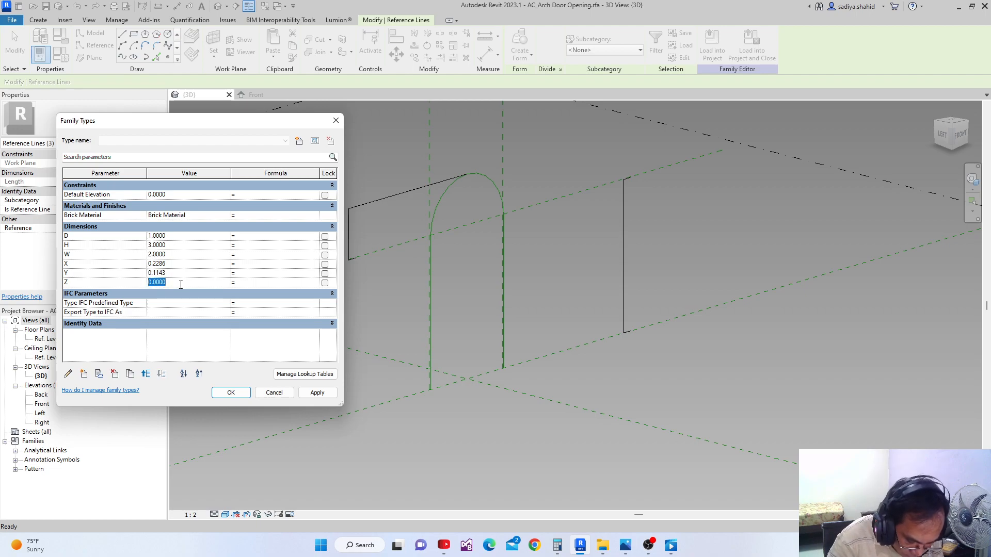
pyautogui.write('.1')
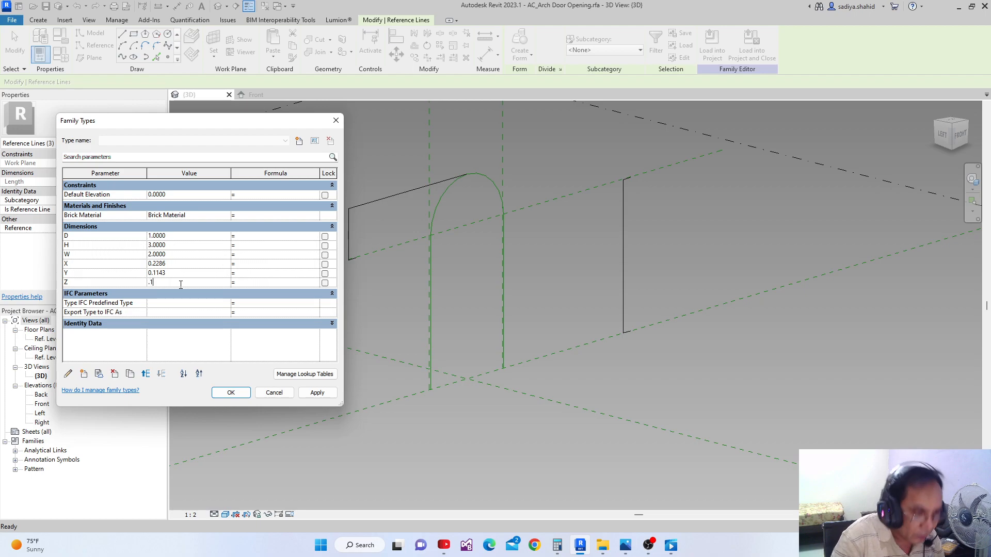
pyautogui.click(185, 294)
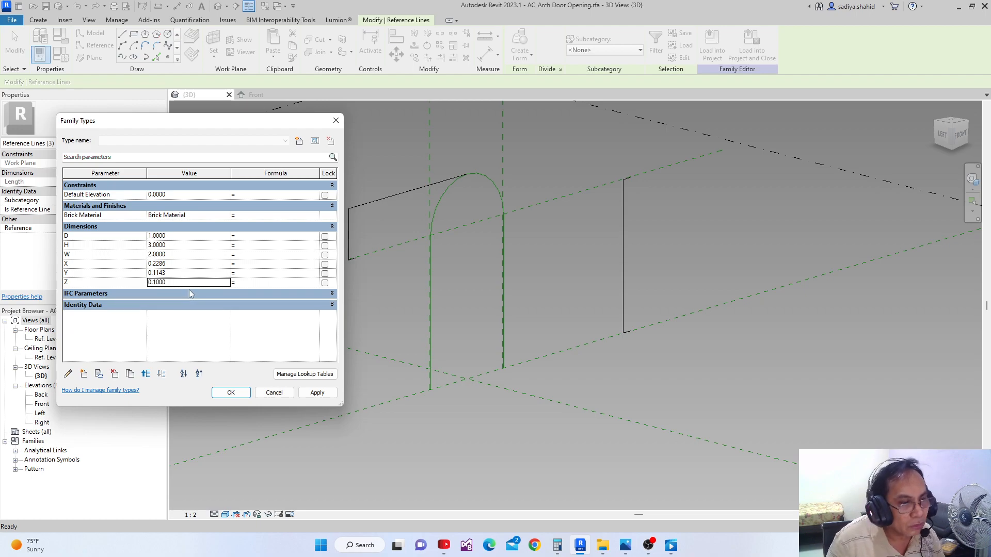
pyautogui.click(164, 295)
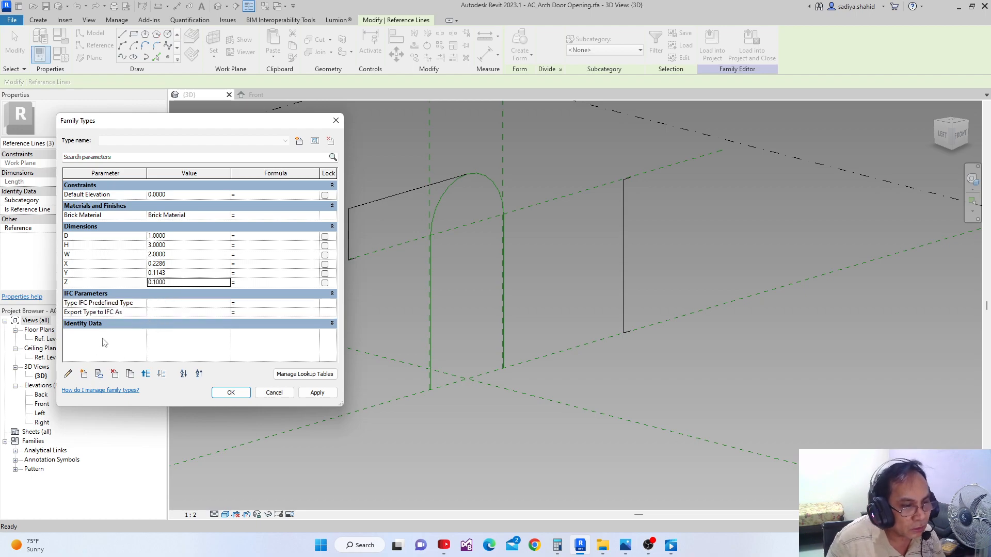
pyautogui.click(83, 374)
pyautogui.moveTo(309, 127); pyautogui.dragTo(205, 165)
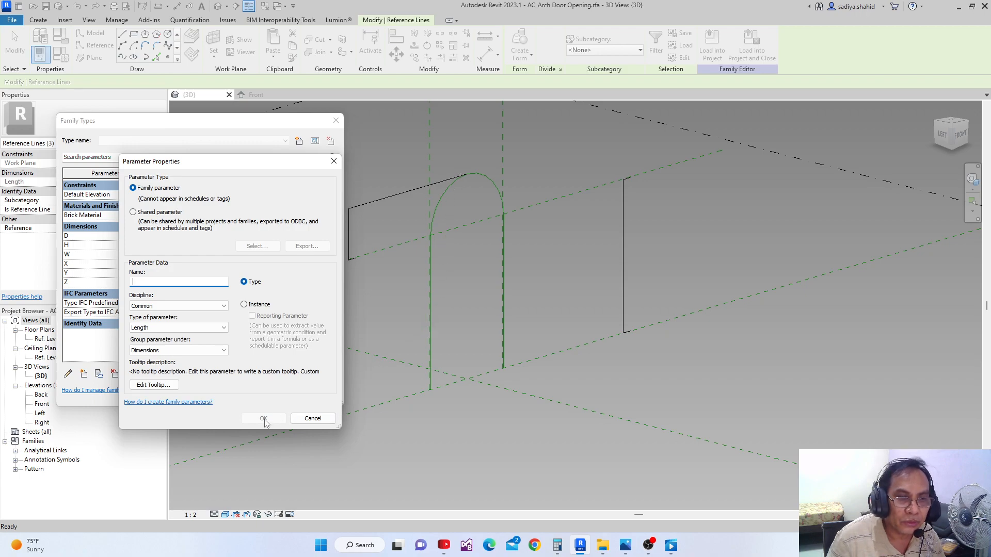
pyautogui.click(313, 419)
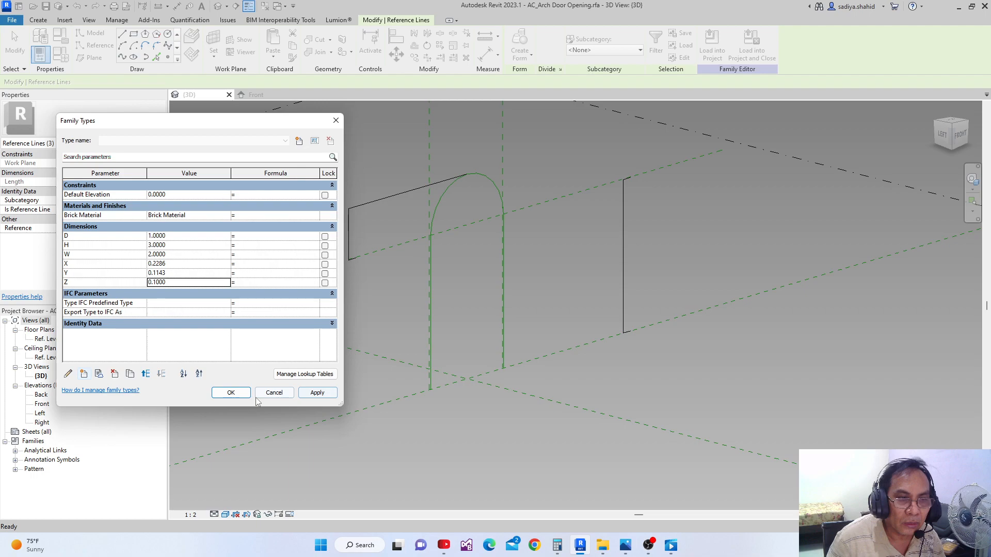
# Close the family types, then select the whole arched reference-line chain to inspect its properties and deselect it
pyautogui.click(231, 392)
pyautogui.press('Tab')
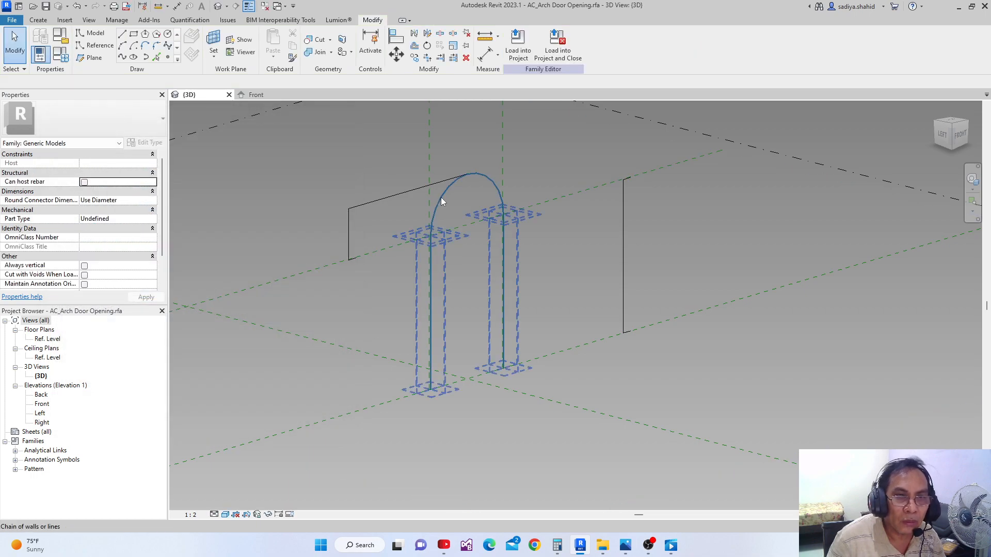
pyautogui.click(441, 197)
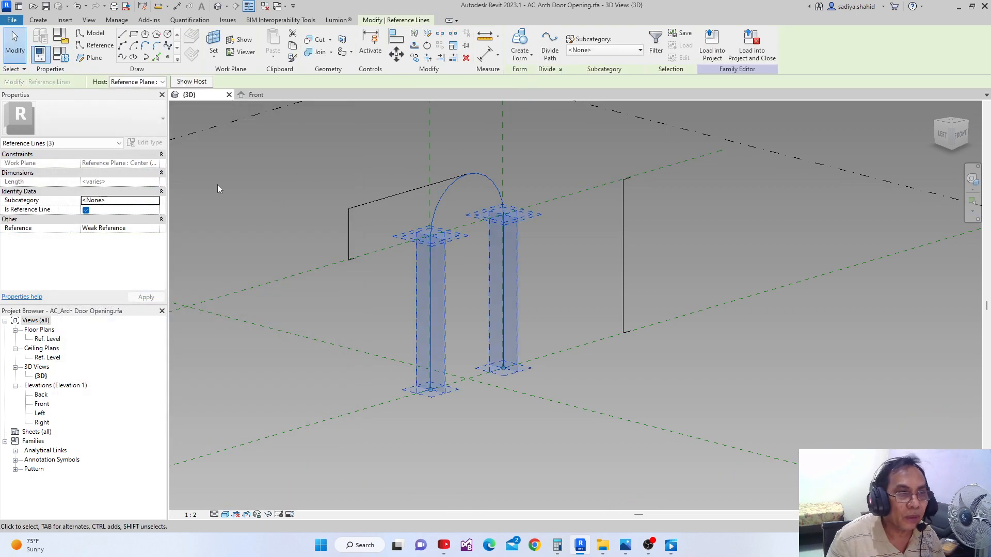
pyautogui.click(317, 237)
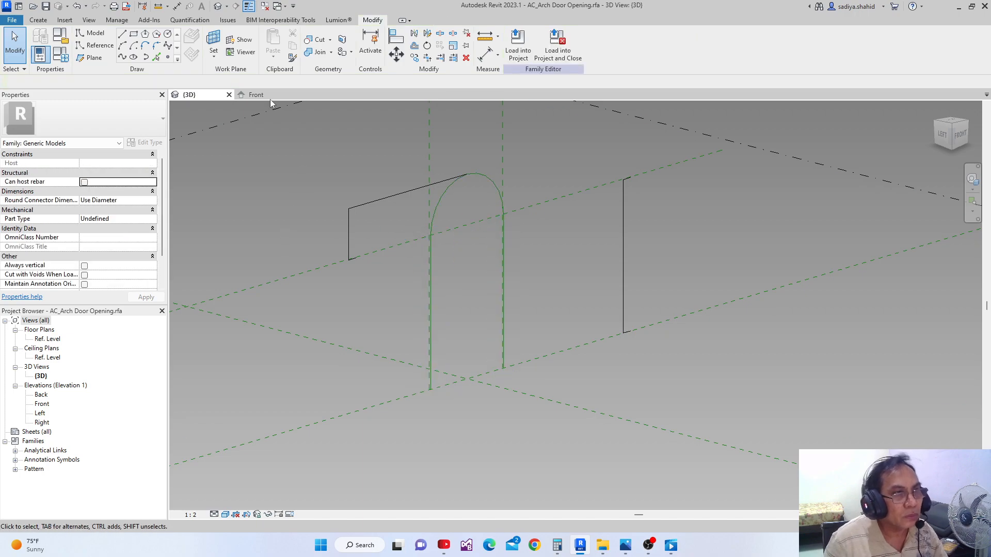
# Add a length type parameter named Distance, grouped under Dimensions, and apply it to the family types
pyautogui.click(60, 53)
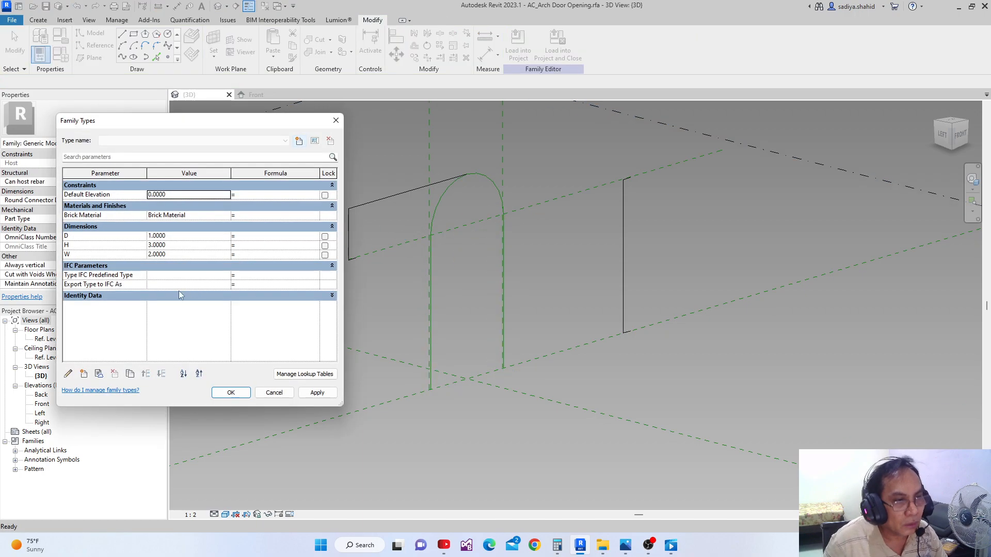
pyautogui.click(83, 374)
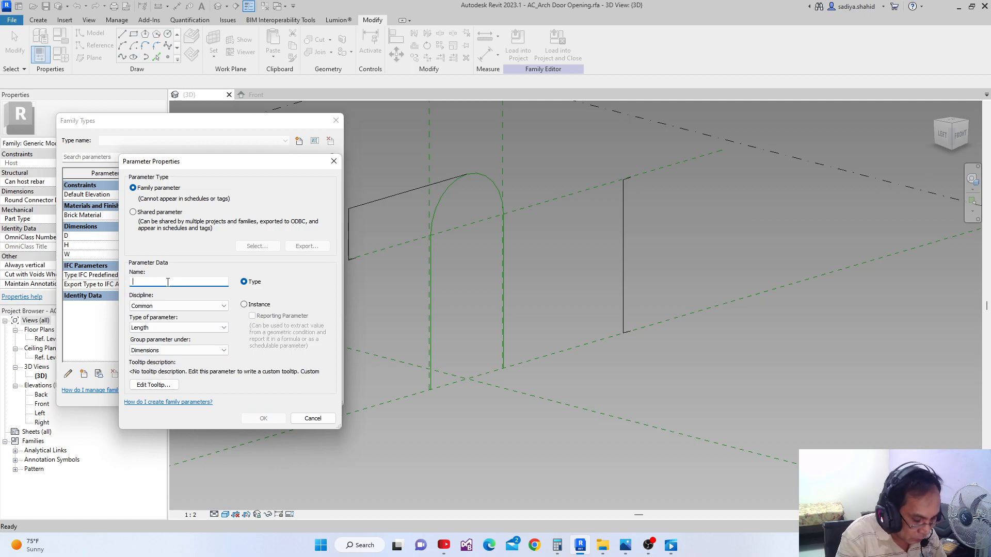
pyautogui.write('Distanc')
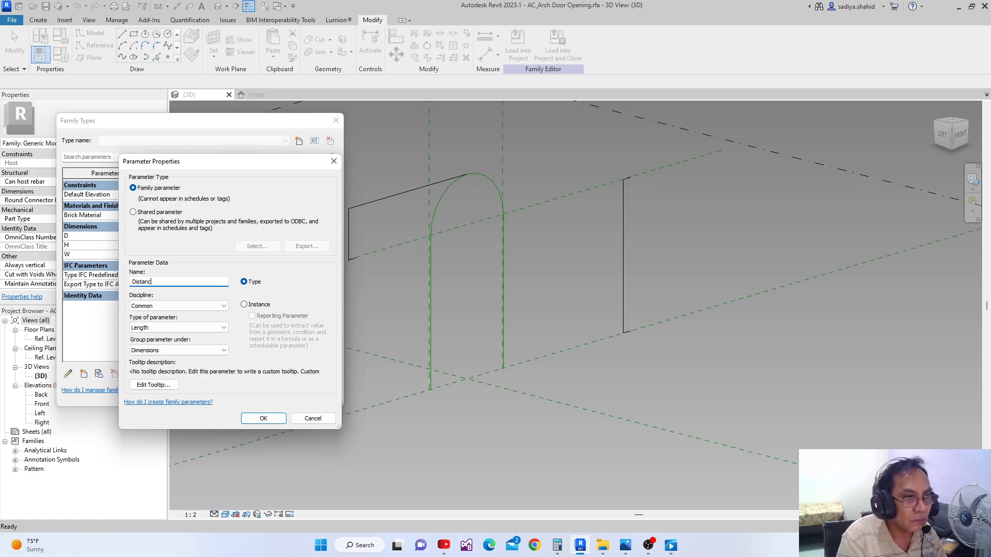
pyautogui.write('e')
pyautogui.click(264, 418)
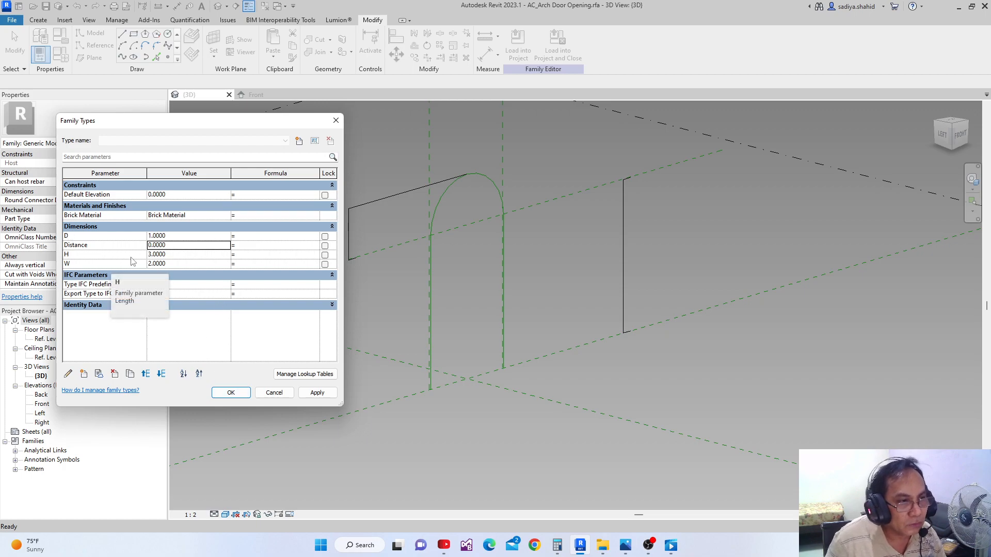
pyautogui.click(250, 246)
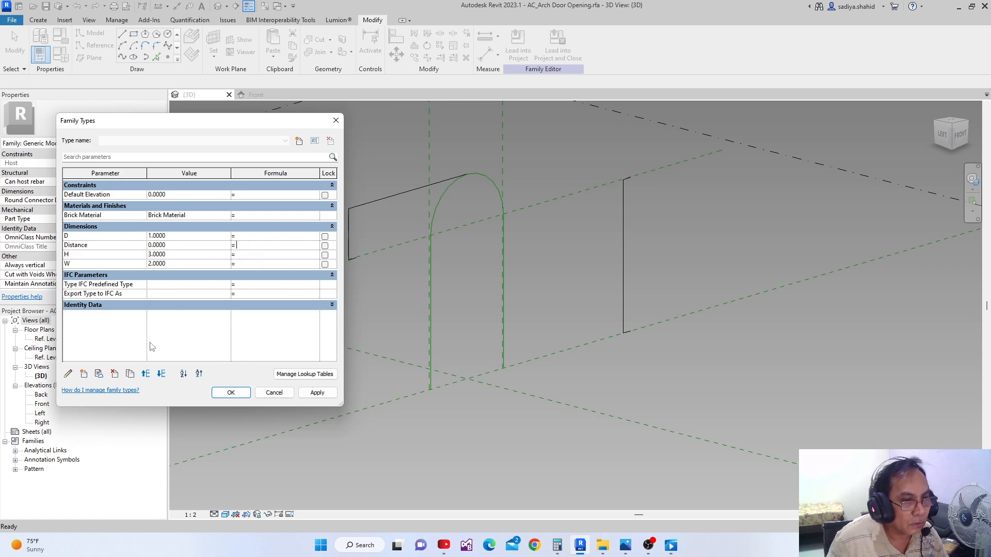
pyautogui.click(319, 395)
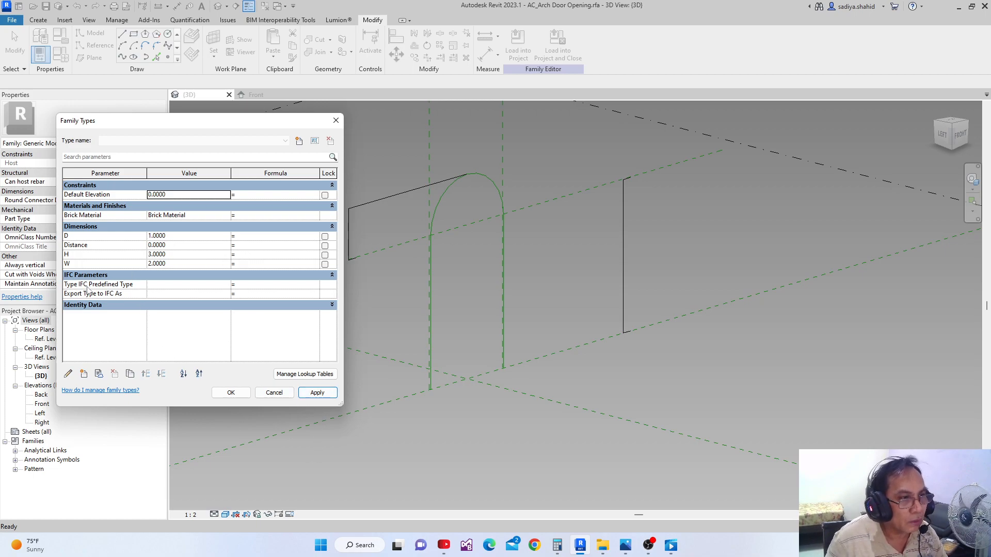
# Try to add length type parameters X, Y and Z under Dimensions and save them by closing the family types
pyautogui.click(83, 374)
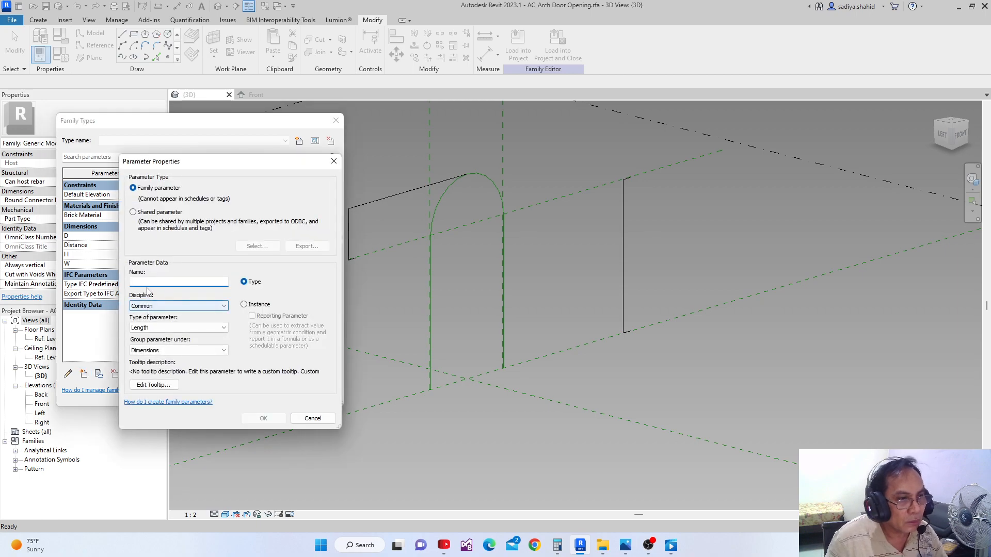
pyautogui.write('X')
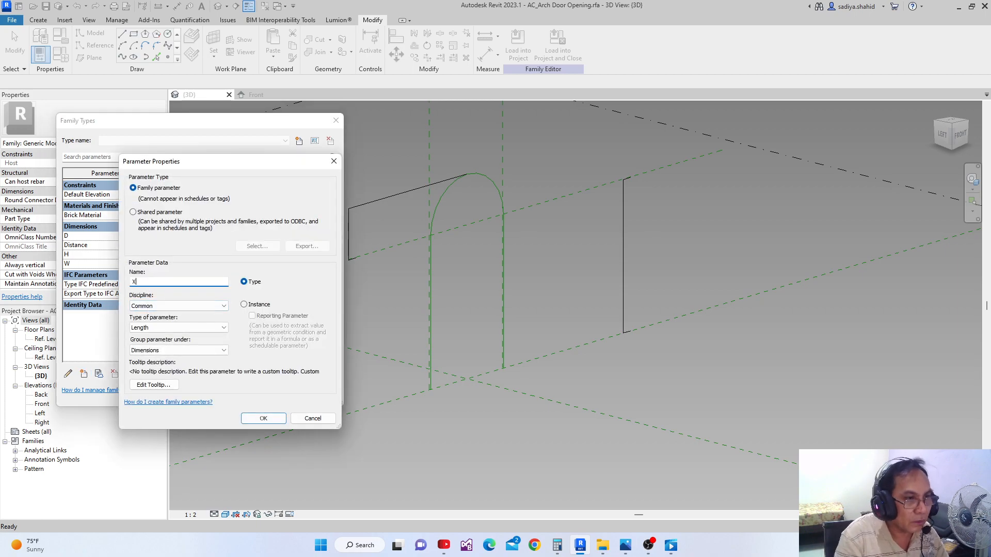
pyautogui.click(263, 418)
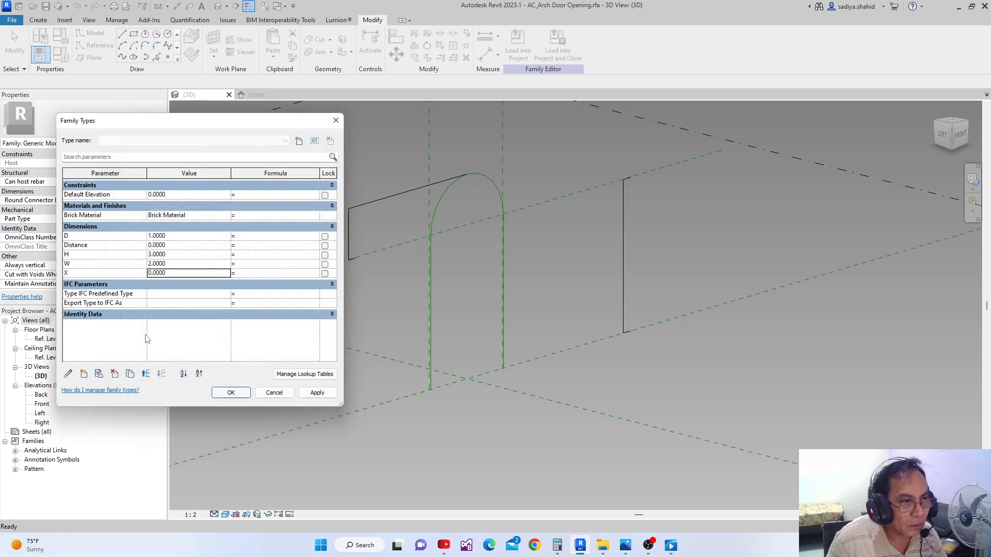
pyautogui.click(85, 375)
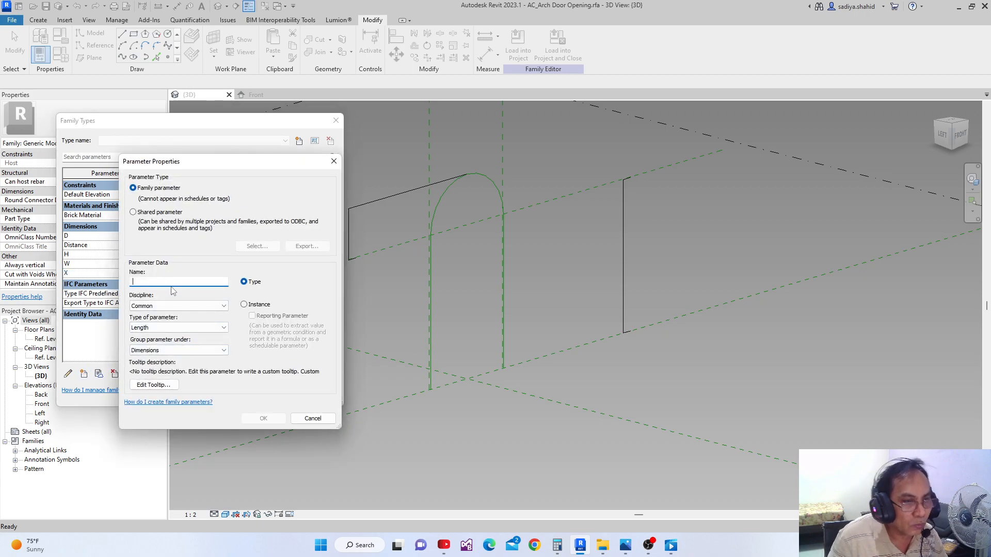
pyautogui.write('Y')
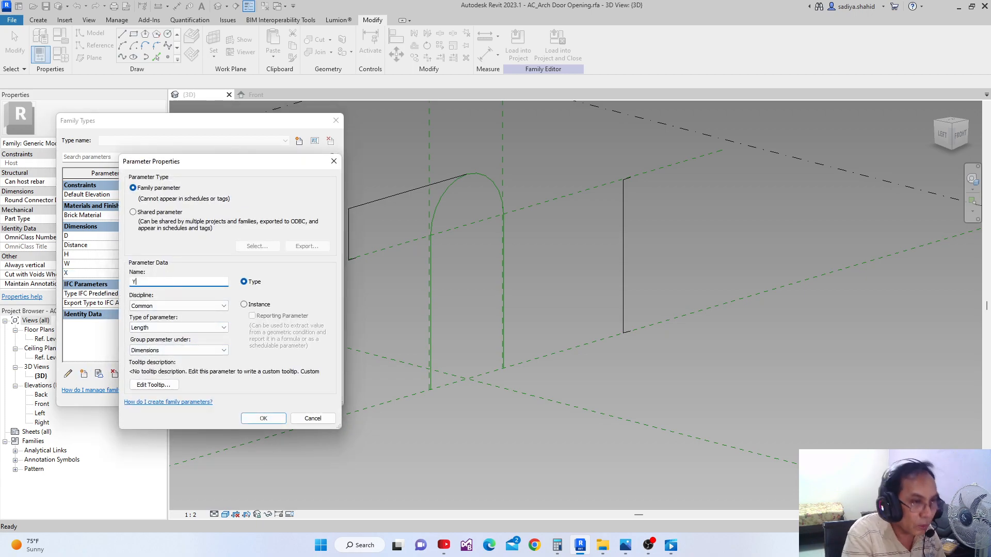
pyautogui.click(248, 419)
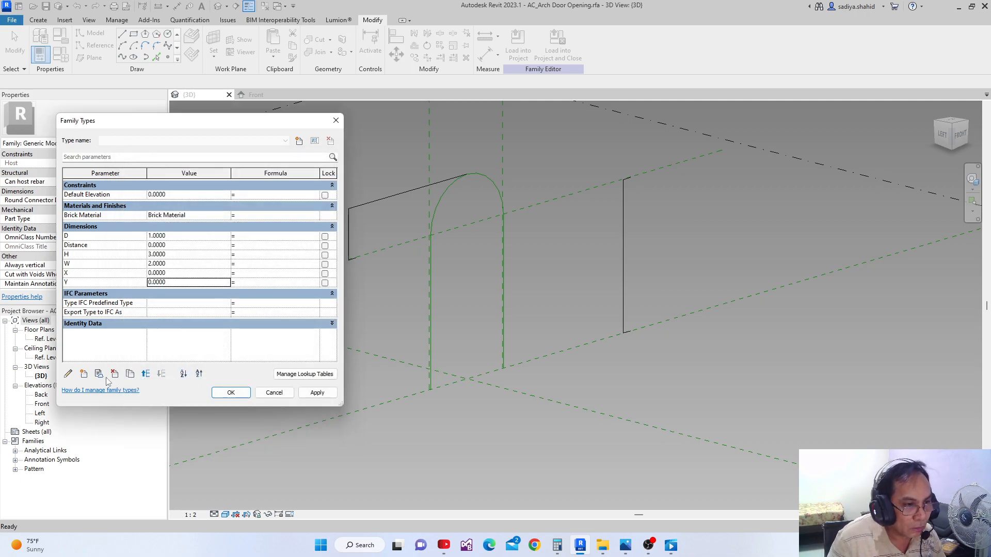
pyautogui.click(85, 376)
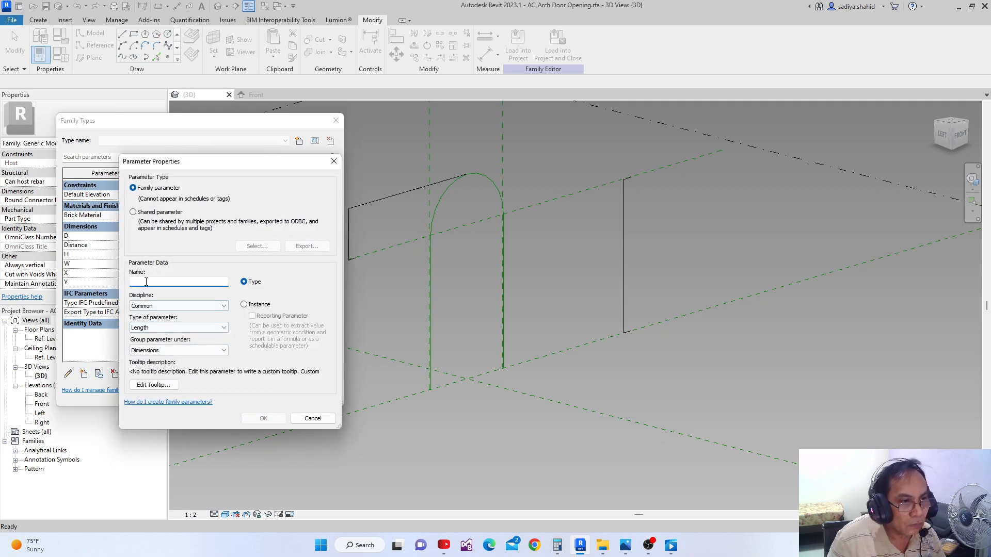
pyautogui.write('Z')
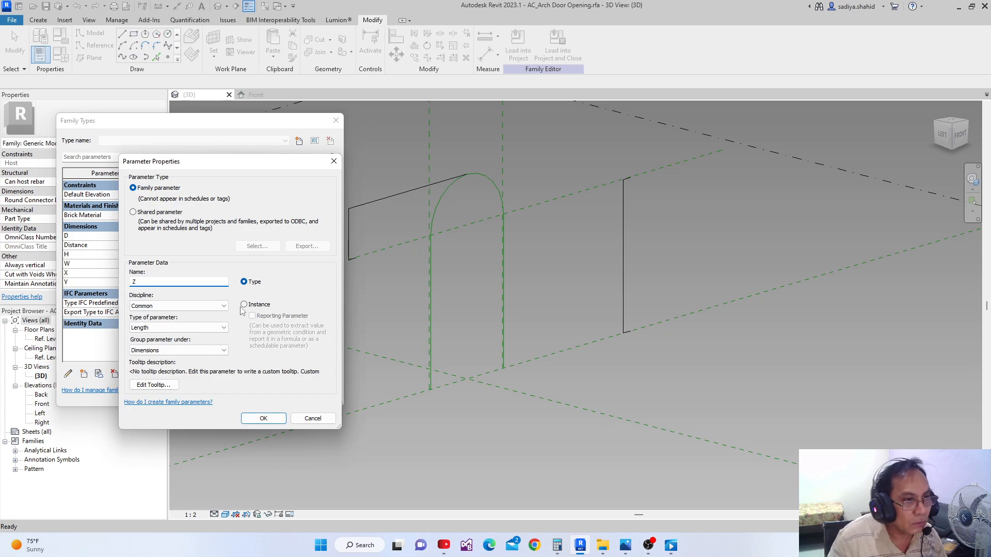
pyautogui.click(264, 419)
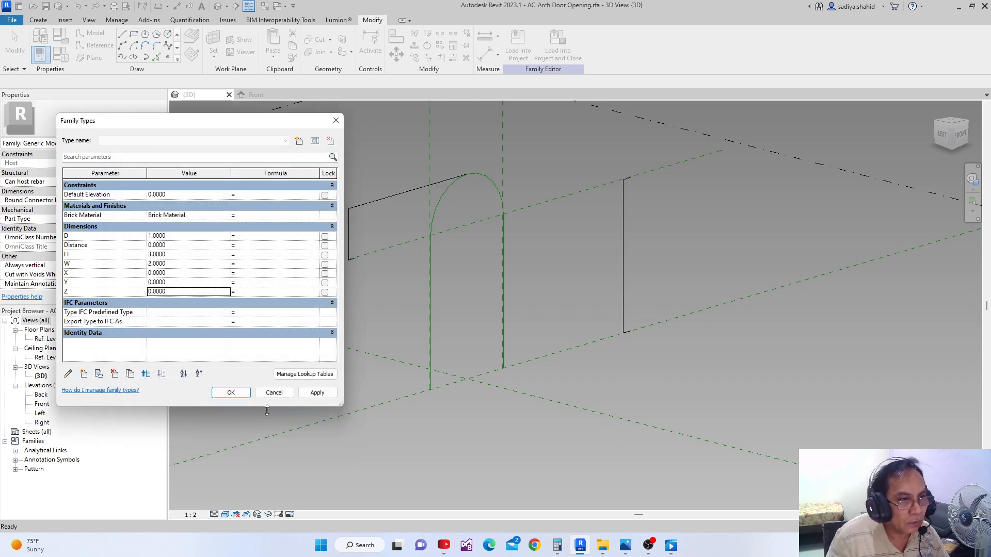
pyautogui.click(233, 394)
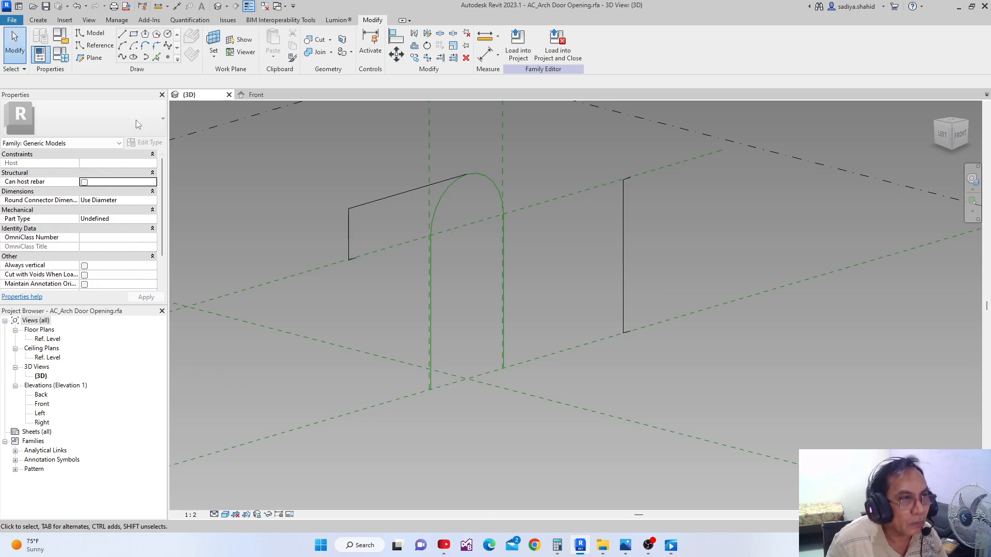
# Add the length type parameters X, Y and Z under Dimensions again and apply them without closing the family types
pyautogui.click(62, 56)
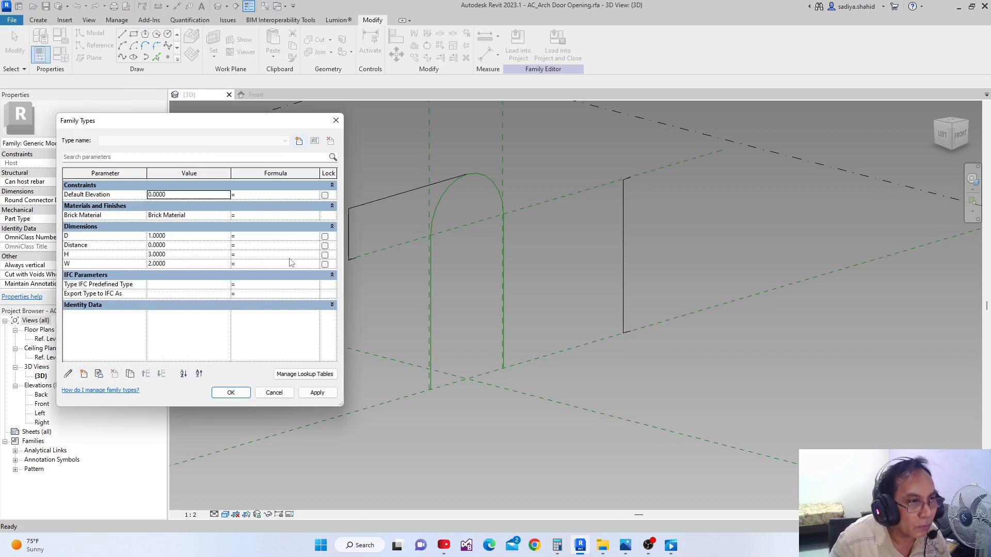
pyautogui.click(84, 374)
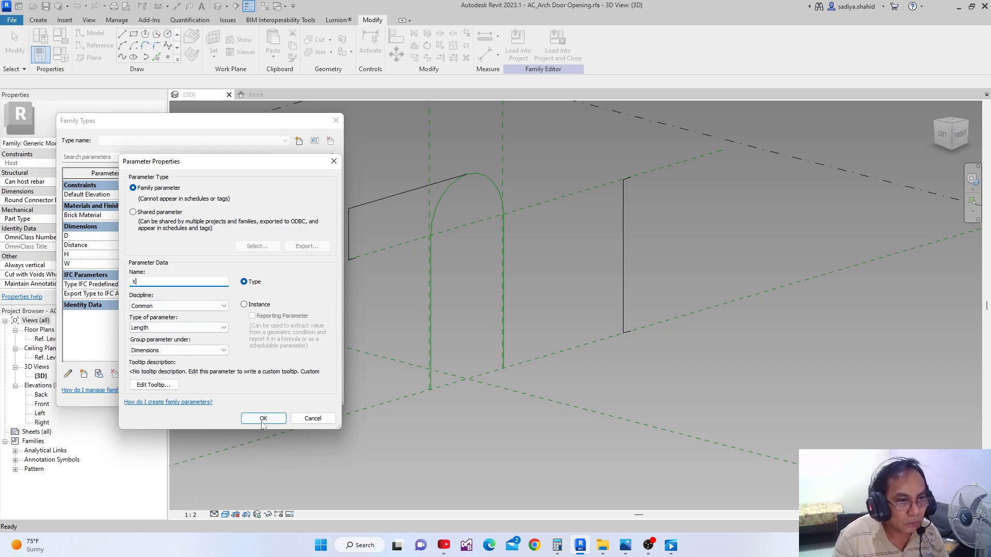
pyautogui.click(262, 419)
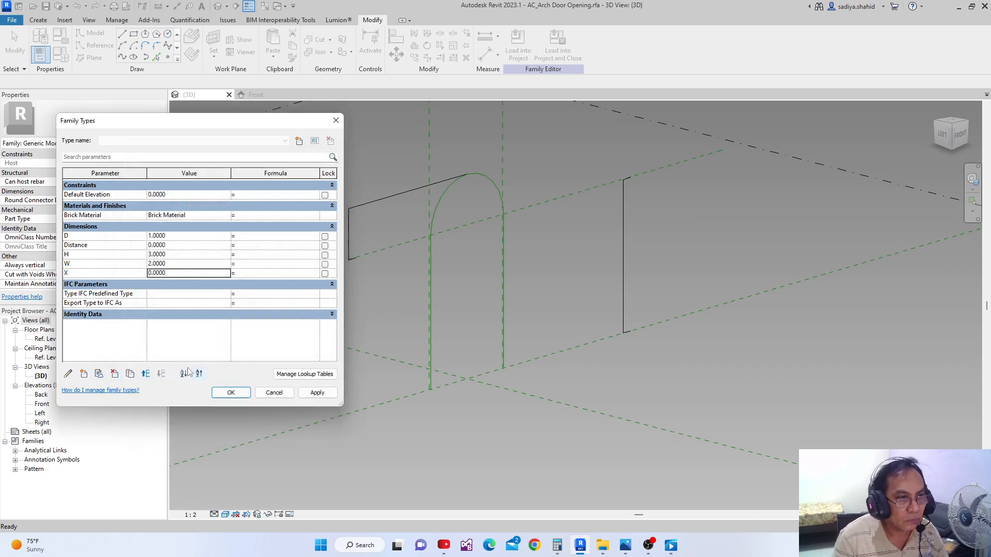
pyautogui.click(84, 374)
pyautogui.write('Y')
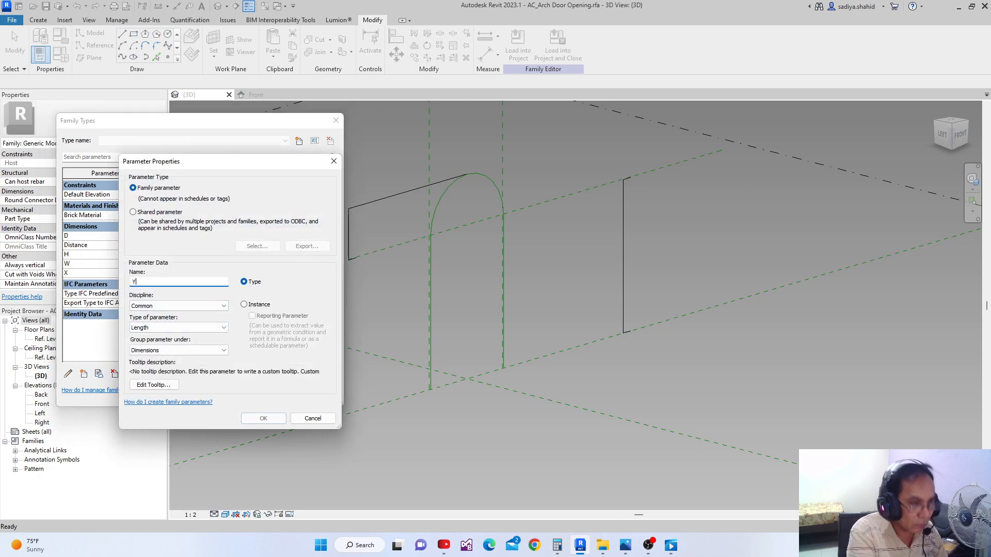
pyautogui.click(261, 419)
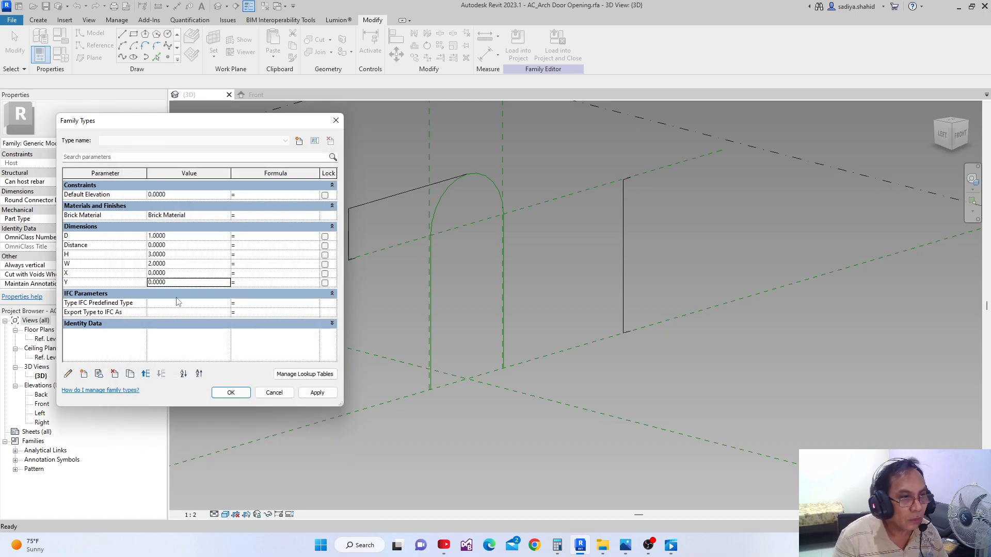
pyautogui.click(84, 373)
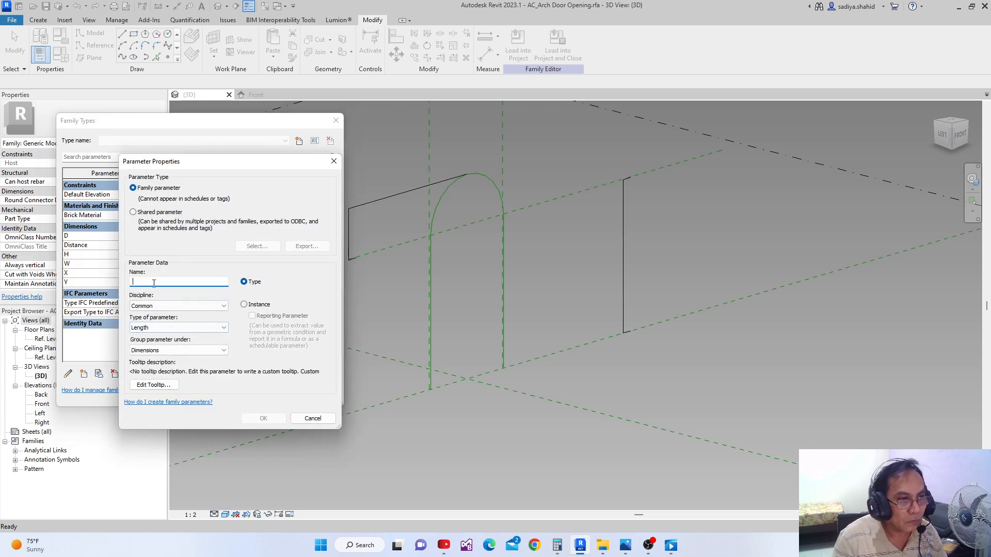
pyautogui.write('Z')
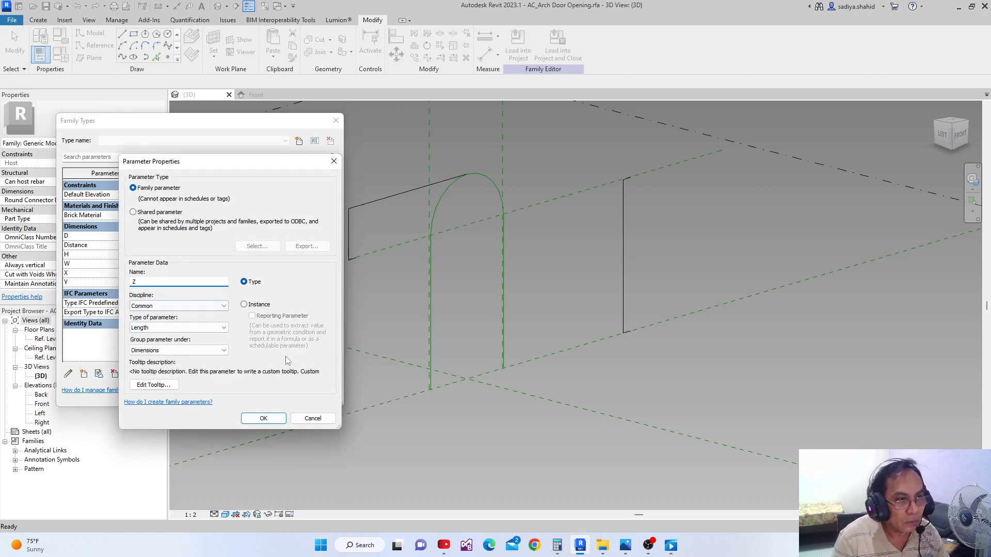
pyautogui.click(263, 417)
pyautogui.click(316, 394)
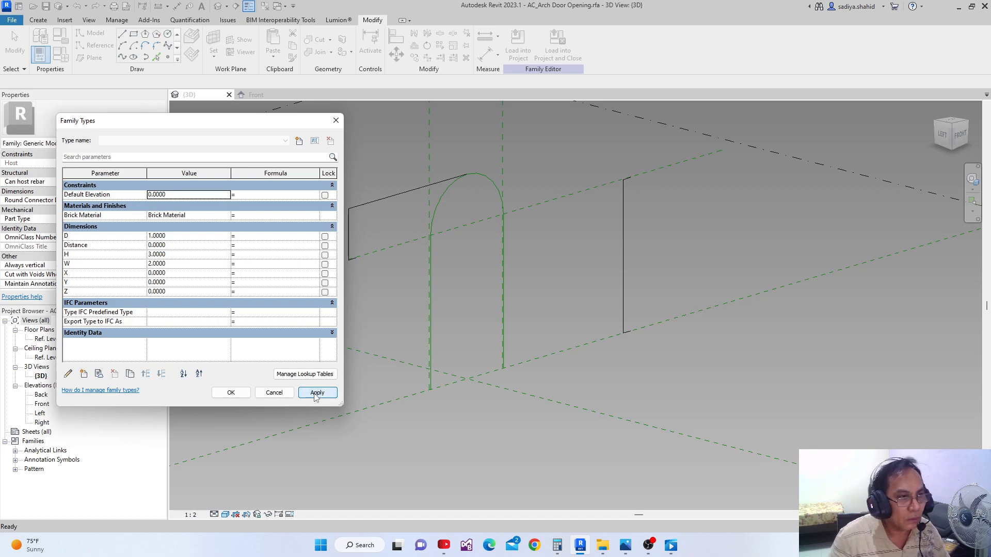
# Give Distance the formula 2*Y, set X to 0.2286, Y to 0.1143 and Z to 0.1, and apply the values
pyautogui.click(263, 247)
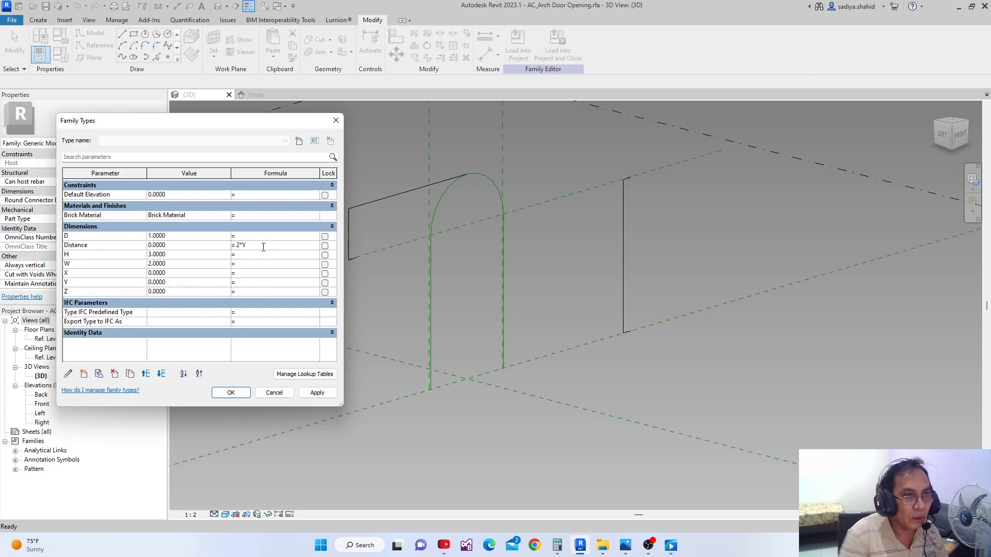
pyautogui.click(325, 393)
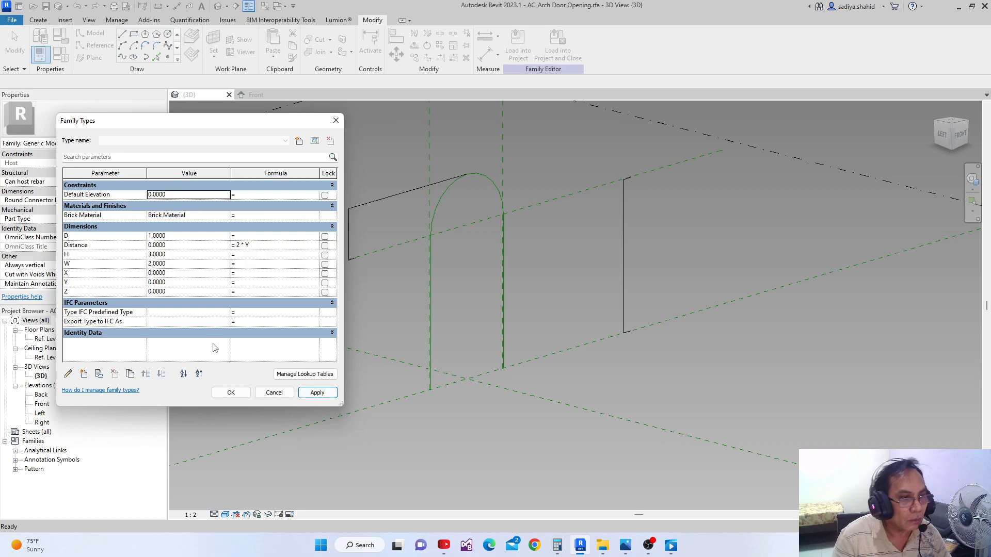
pyautogui.click(181, 273)
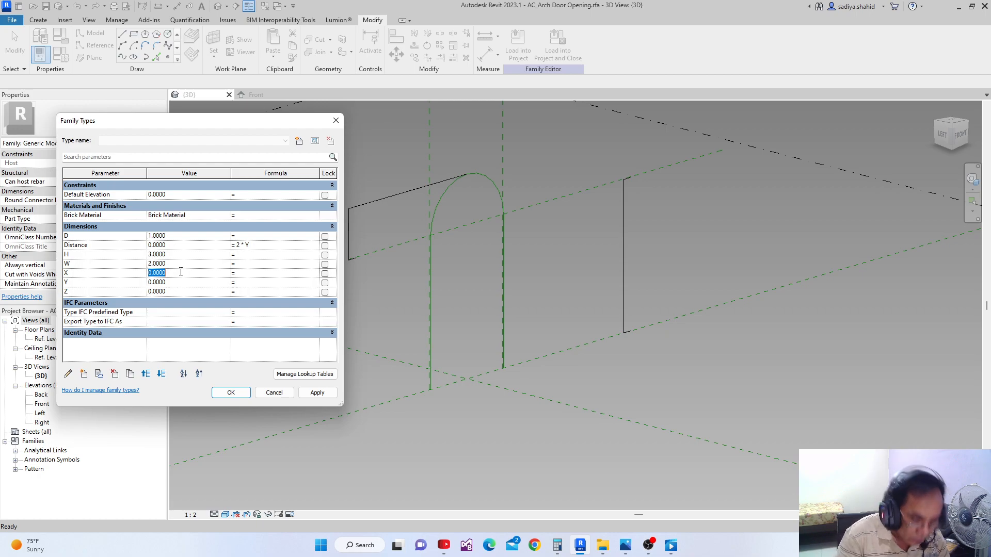
pyautogui.press('BackSpace')
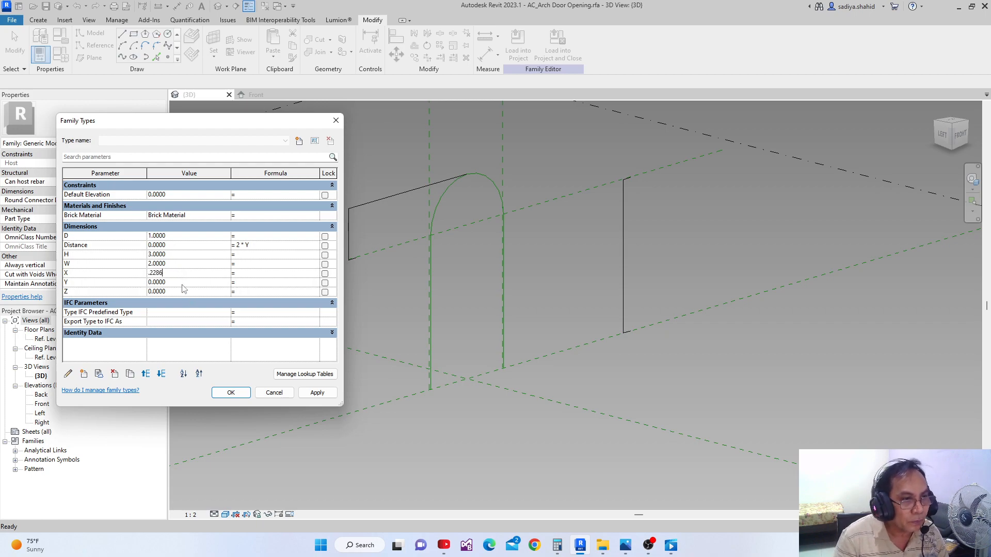
pyautogui.click(183, 284)
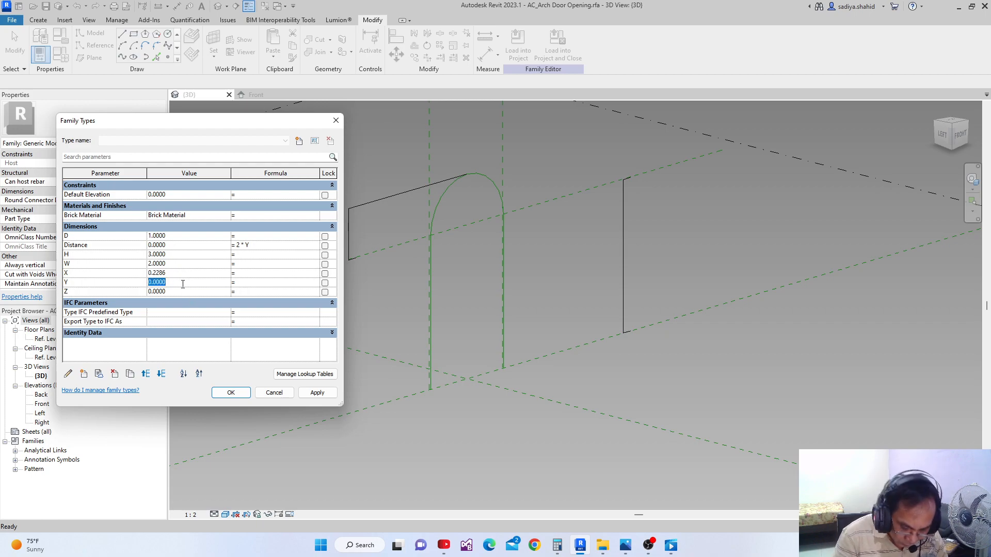
pyautogui.write('.1')
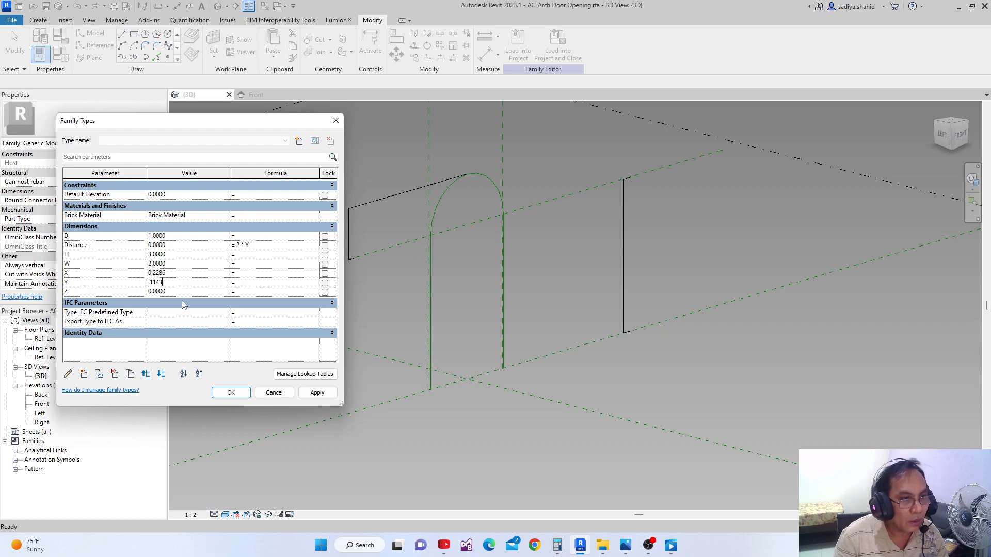
pyautogui.write('143')
pyautogui.click(185, 292)
pyautogui.write('.')
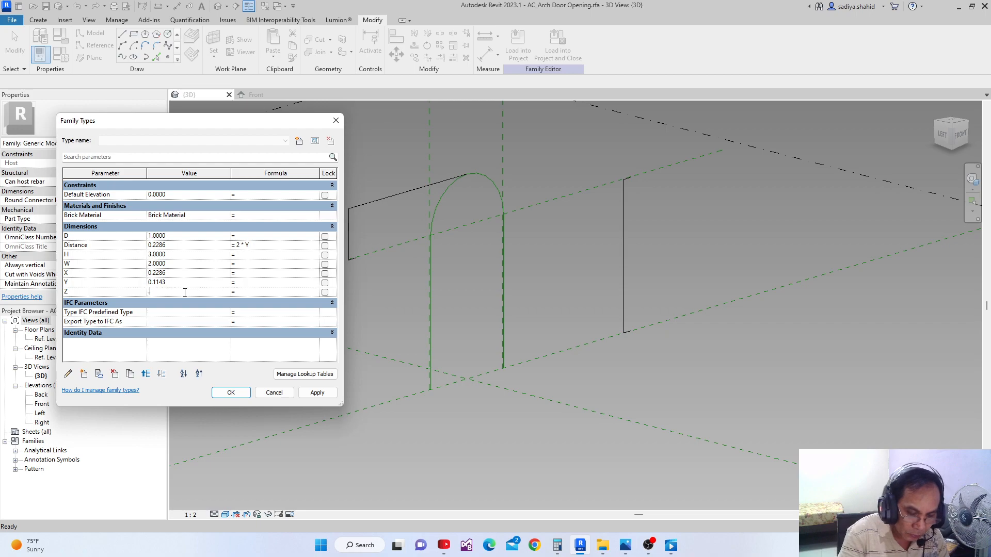
pyautogui.write('1')
pyautogui.click(317, 393)
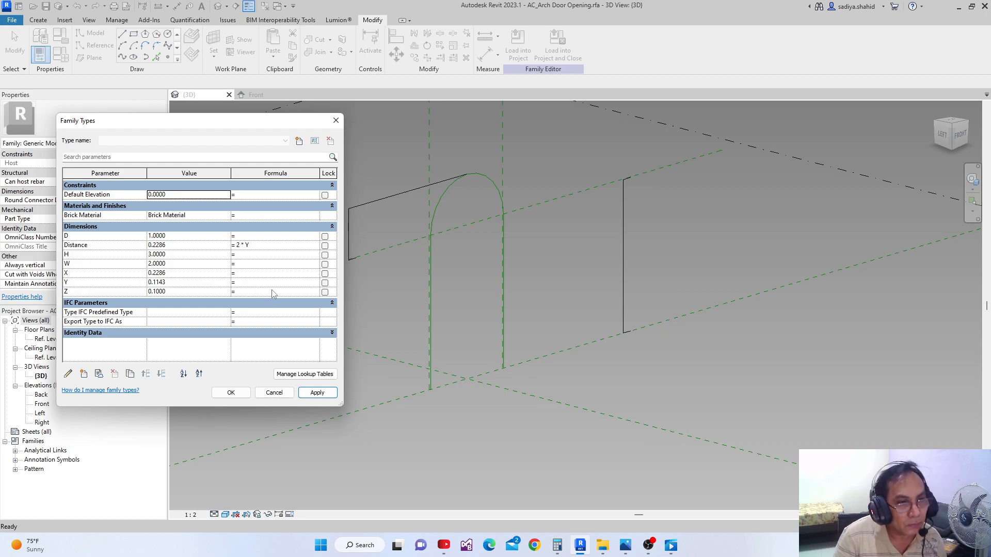
# Accept the family types, then divide the chained arch and leg reference lines into a single divided path
pyautogui.click(231, 392)
pyautogui.scroll(-2, 318, 380)
pyautogui.moveTo(318, 380); pyautogui.dragTo(316, 431, button='middle')
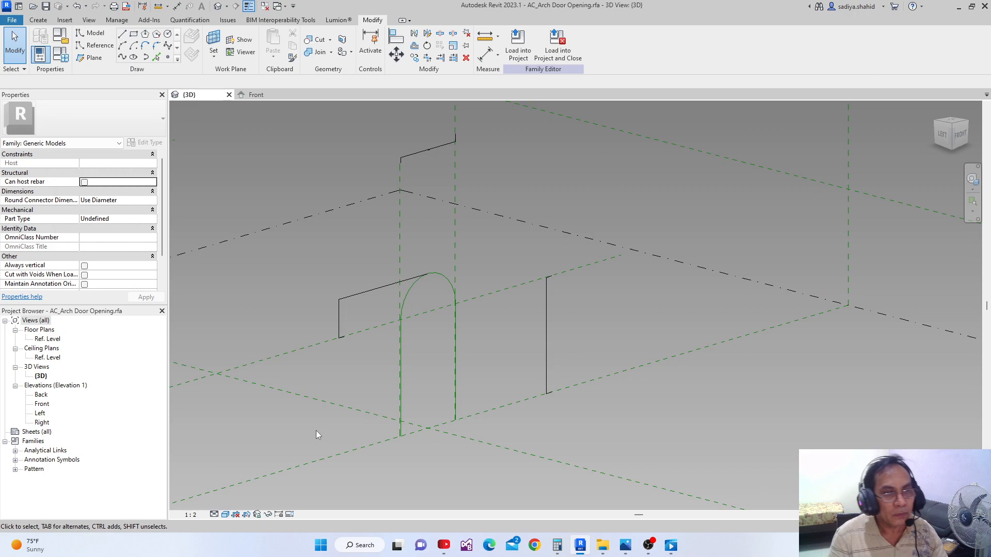
pyautogui.scroll(1, 350, 379)
pyautogui.press('Tab')
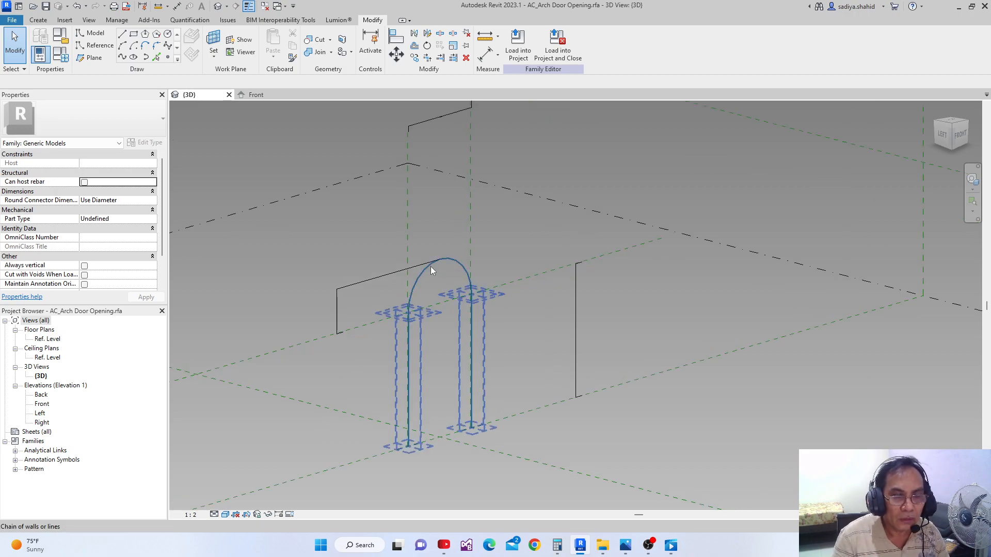
pyautogui.click(431, 266)
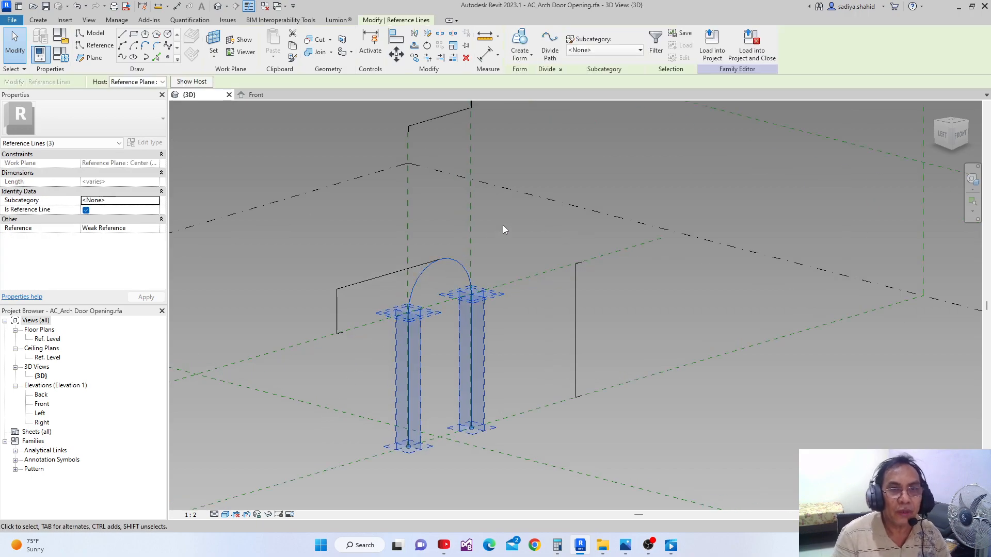
pyautogui.click(550, 46)
# Set the divided path's number of points to 12
pyautogui.scroll(1, 446, 356)
pyautogui.scroll(1, 445, 353)
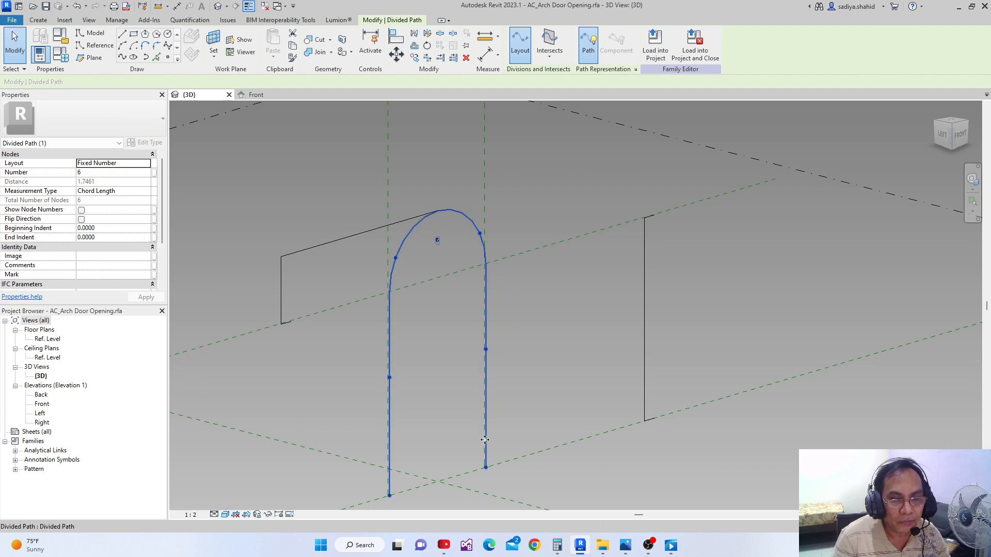
pyautogui.click(439, 241)
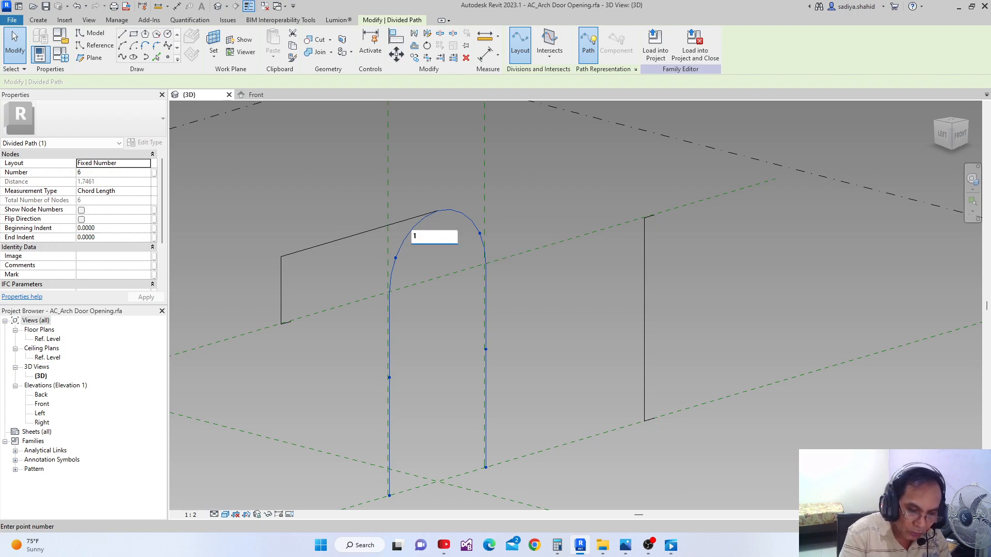
pyautogui.press('Return')
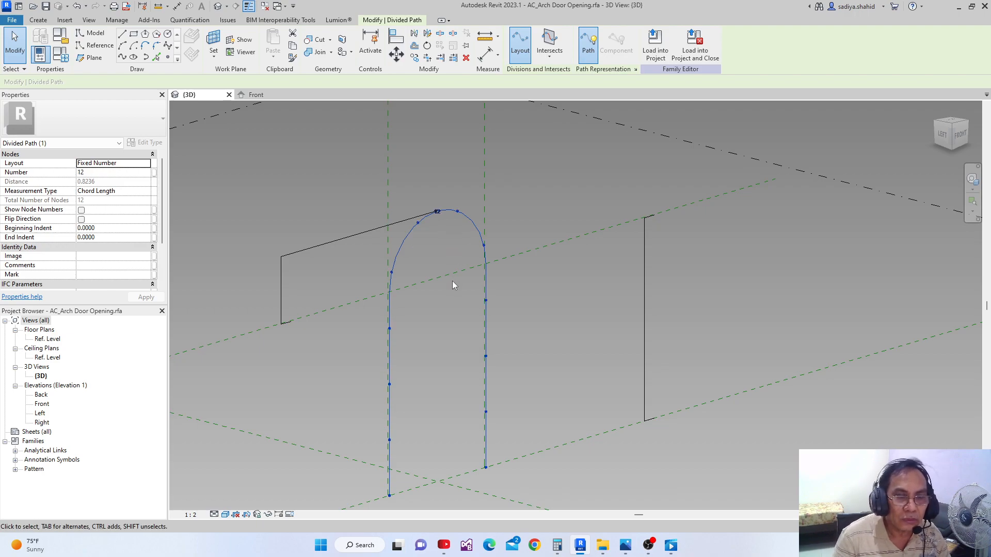
pyautogui.scroll(2, 433, 181)
pyautogui.scroll(-1, 425, 332)
pyautogui.scroll(-1, 417, 361)
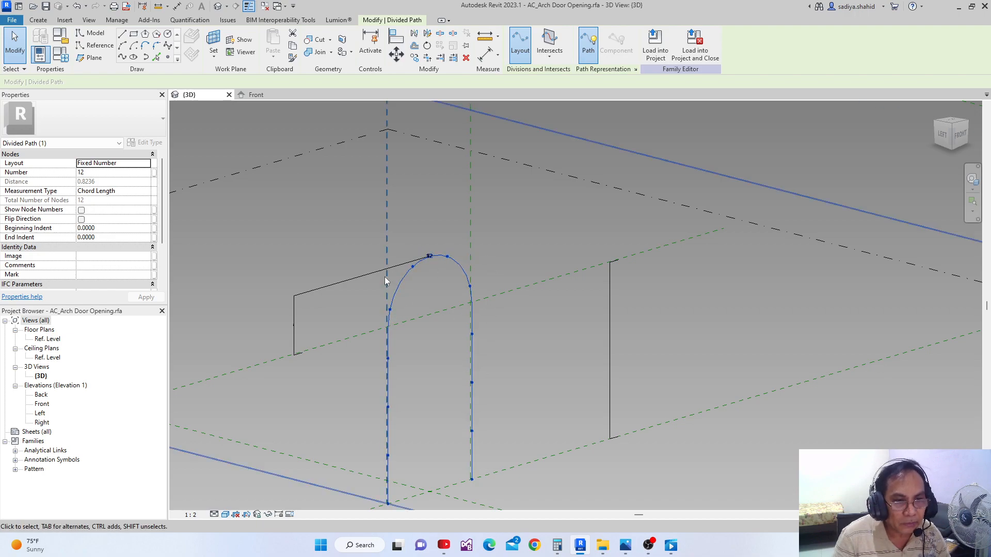
pyautogui.scroll(-2, 497, 361)
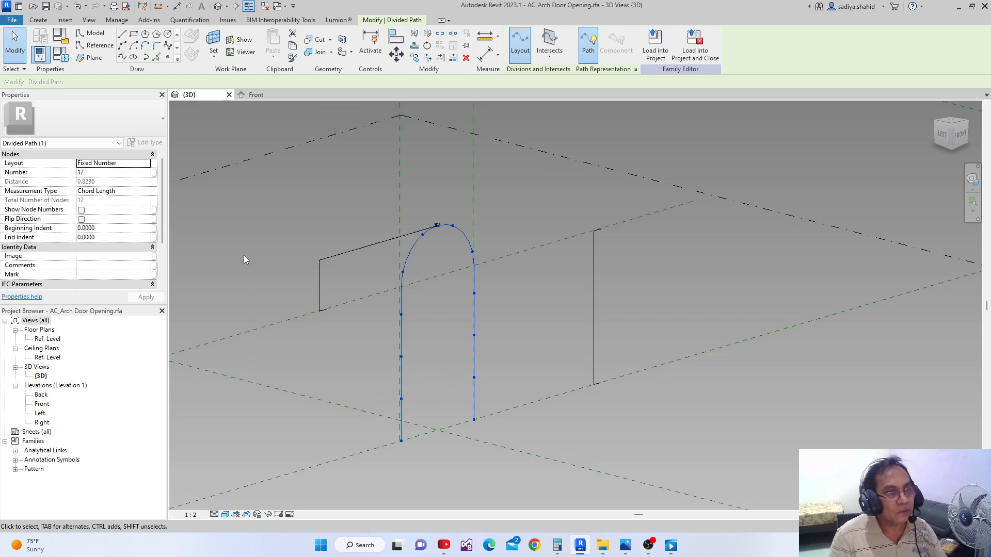
# Change the divided path's layout to Maximum Distance and associate its maximum distance with the Distance parameter
pyautogui.click(144, 164)
pyautogui.click(146, 164)
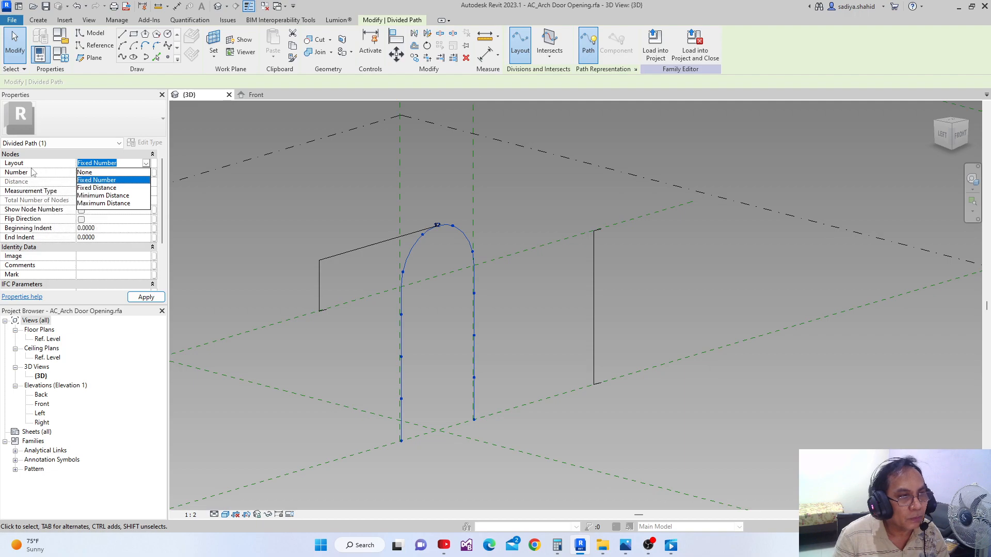
pyautogui.click(112, 204)
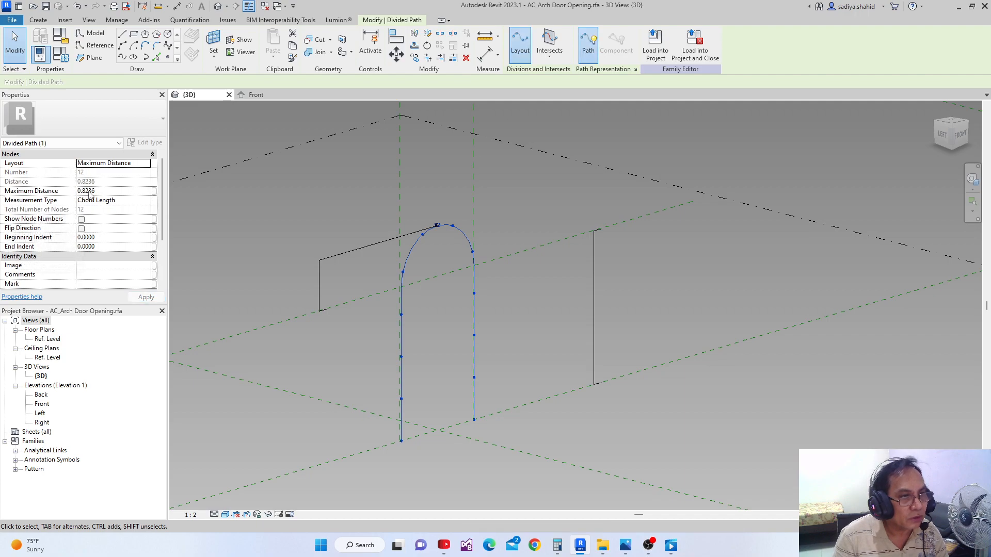
pyautogui.click(154, 191)
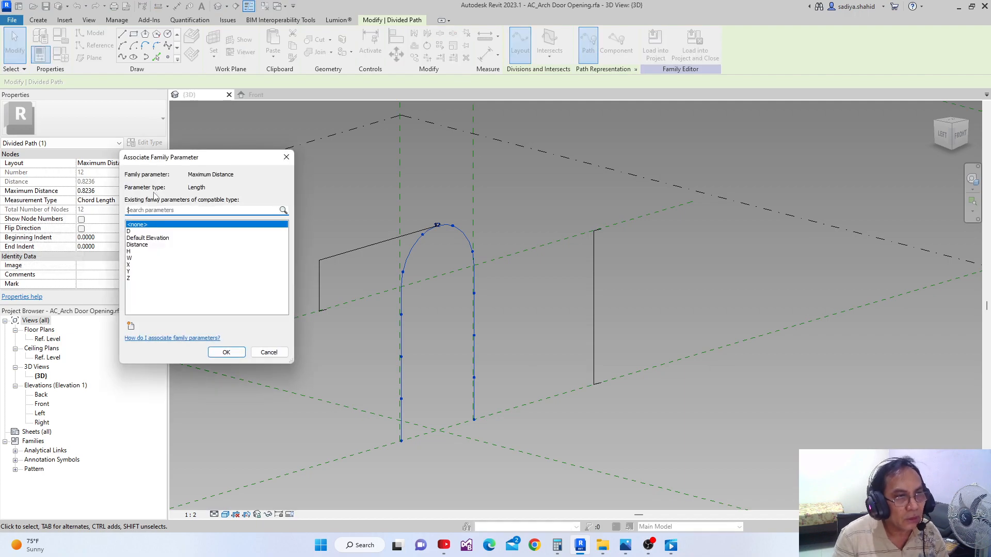
pyautogui.click(142, 245)
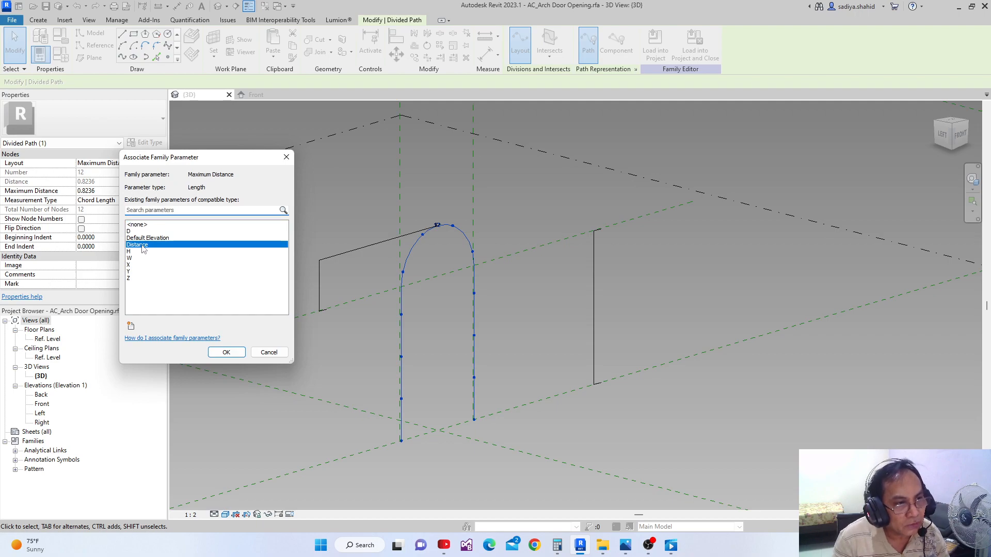
pyautogui.click(218, 352)
pyautogui.scroll(3, 436, 377)
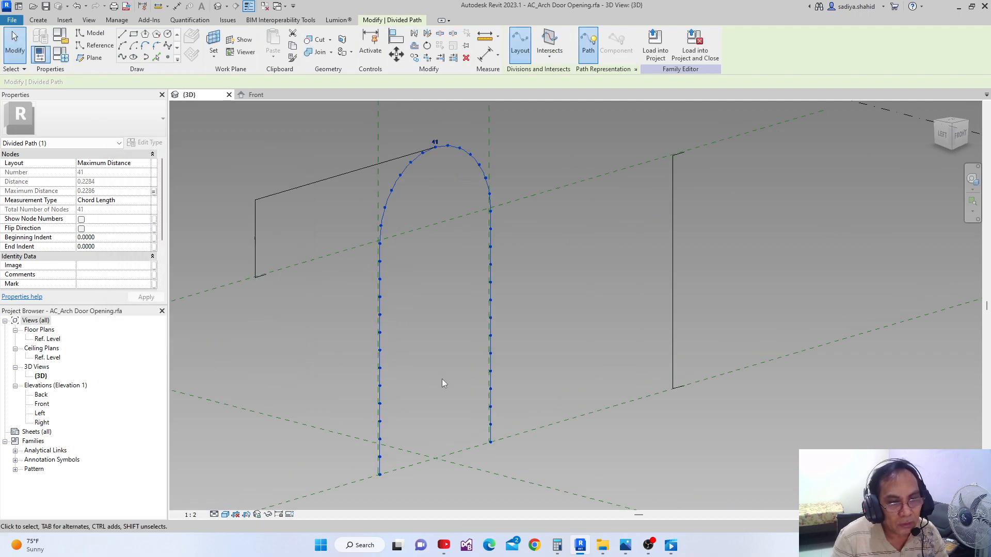
# Examine the divided path's end nodes at the base of both door legs
pyautogui.moveTo(442, 379); pyautogui.dragTo(436, 338, button='middle')
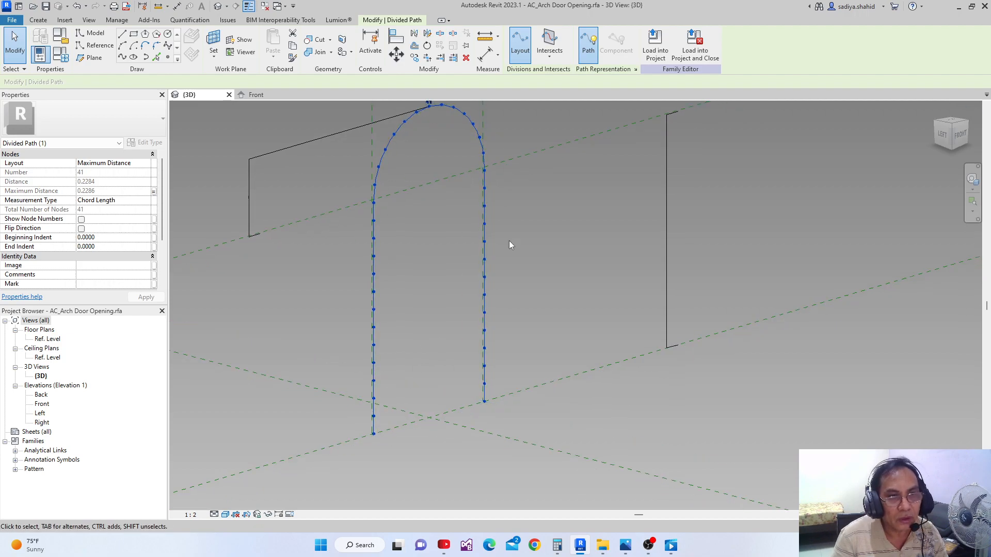
pyautogui.moveTo(392, 416); pyautogui.dragTo(398, 394, button='middle')
pyautogui.scroll(-2, 399, 394)
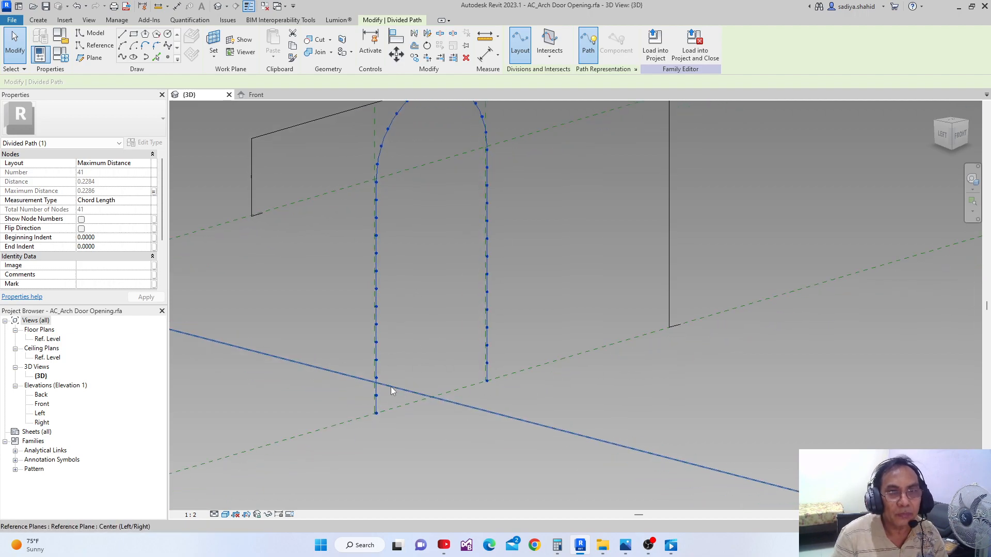
pyautogui.scroll(3, 386, 416)
pyautogui.scroll(1, 386, 416)
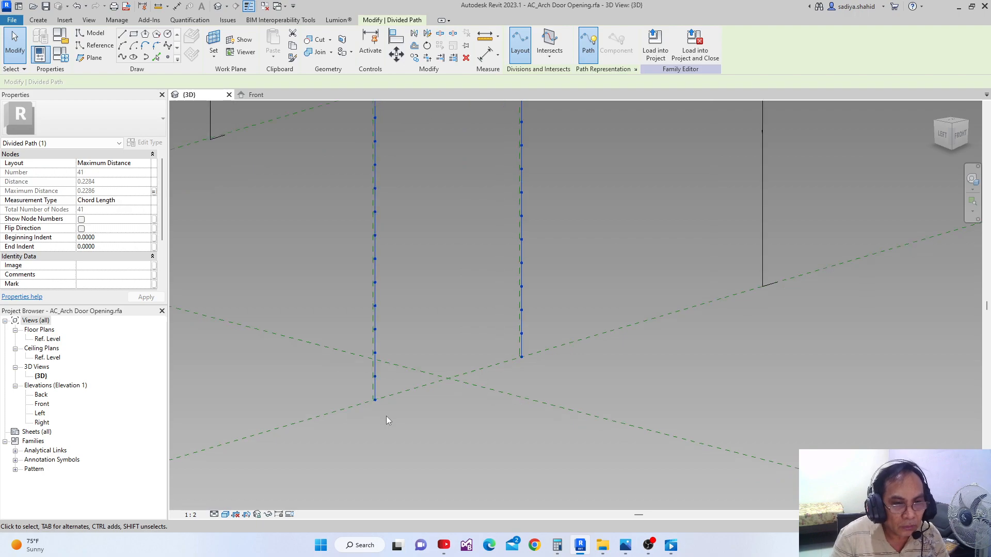
pyautogui.moveTo(331, 382); pyautogui.dragTo(398, 420)
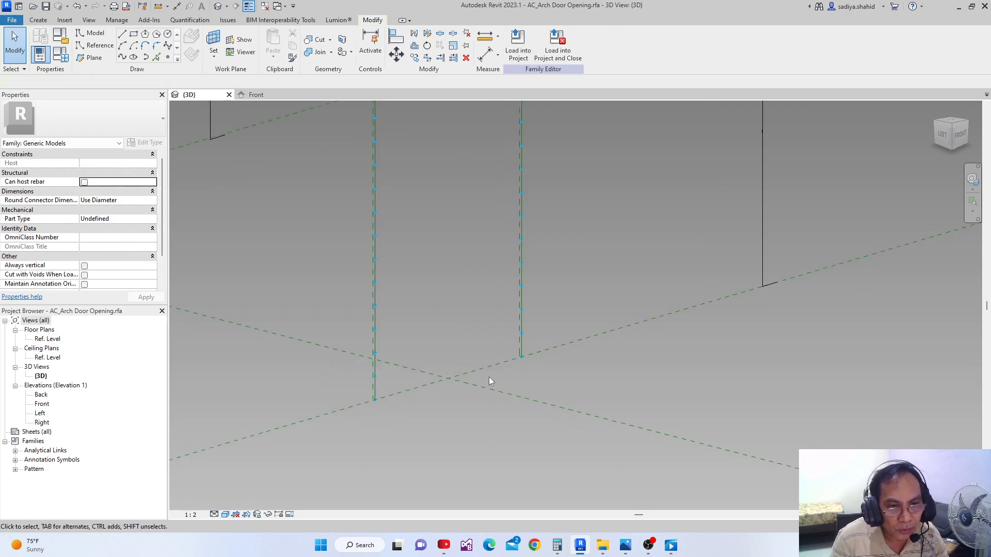
pyautogui.click(522, 360)
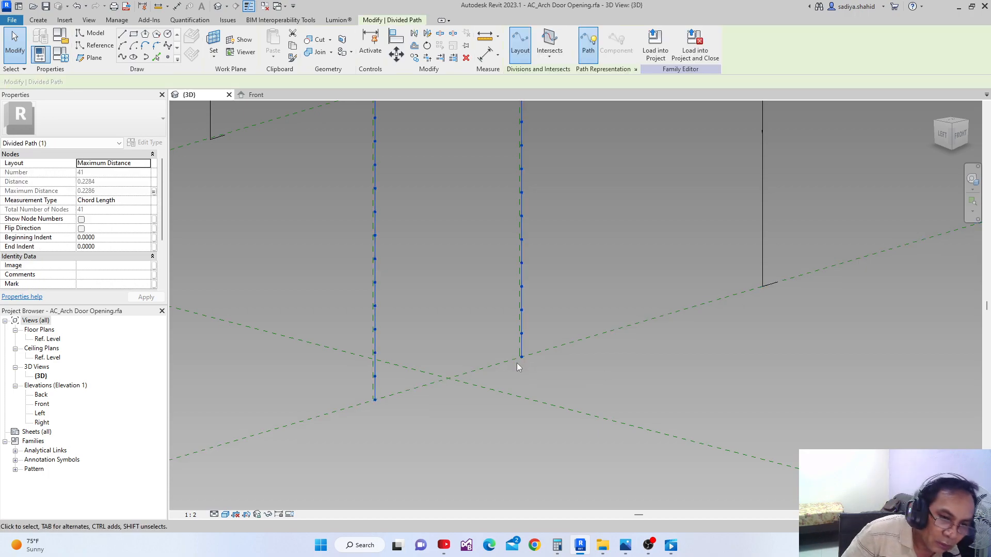
pyautogui.scroll(1, 384, 400)
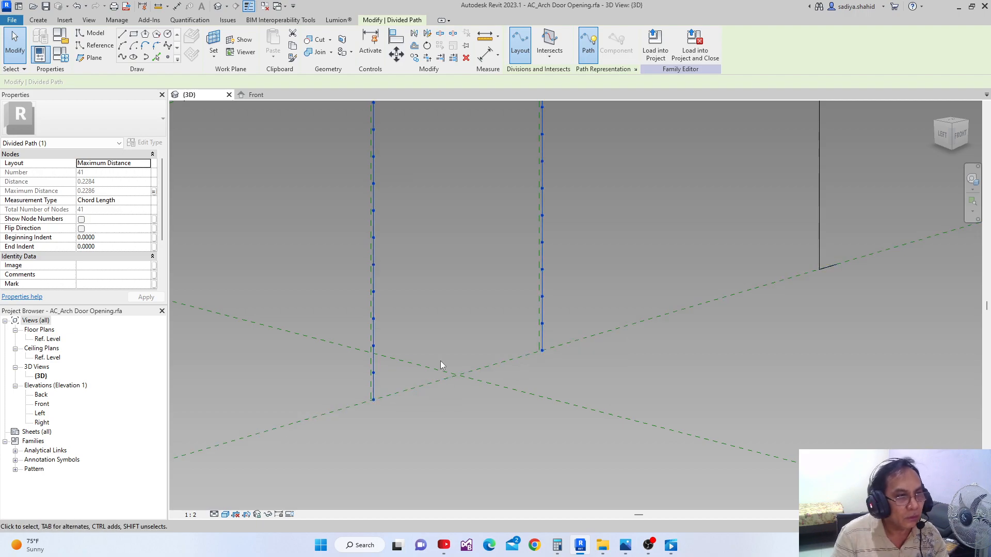
# Associate both the beginning indent and the end indent of the divided path with parameter Y
pyautogui.moveTo(342, 393); pyautogui.dragTo(351, 369, button='middle')
pyautogui.scroll(2, 346, 361)
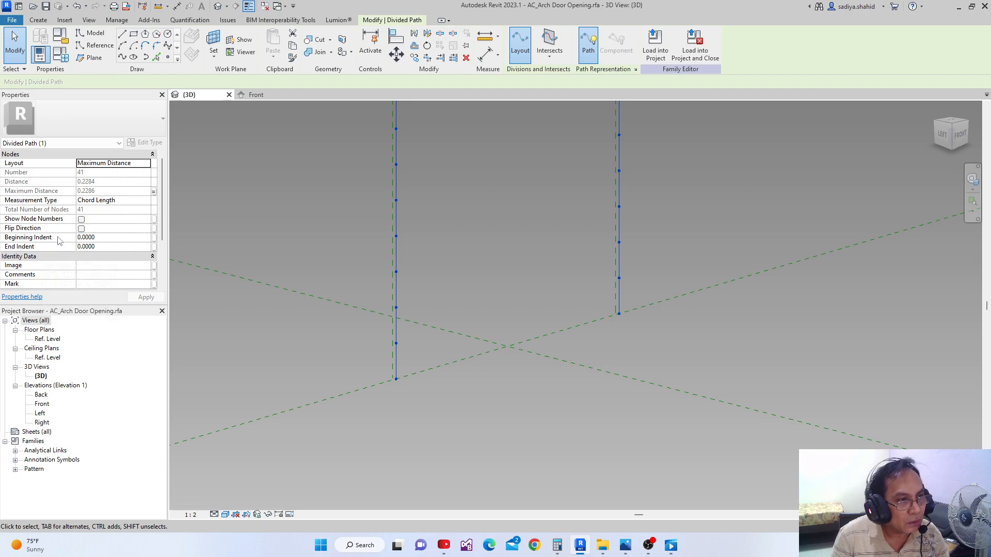
pyautogui.click(154, 239)
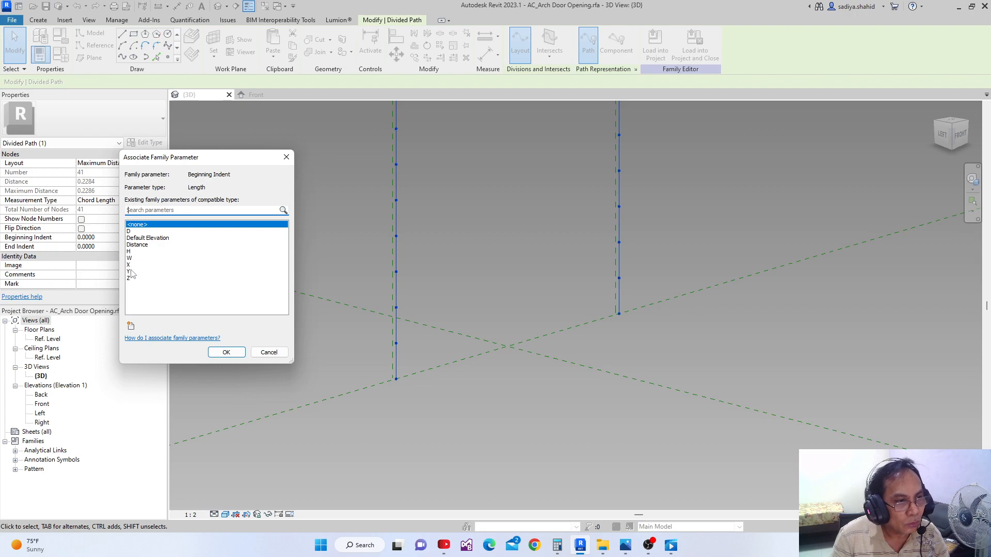
pyautogui.click(130, 271)
pyautogui.click(223, 352)
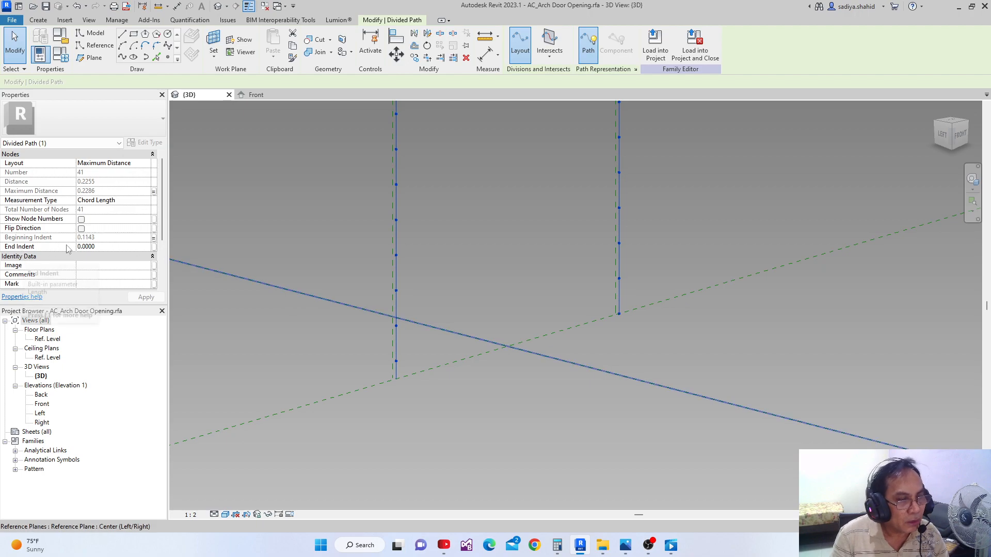
pyautogui.click(154, 247)
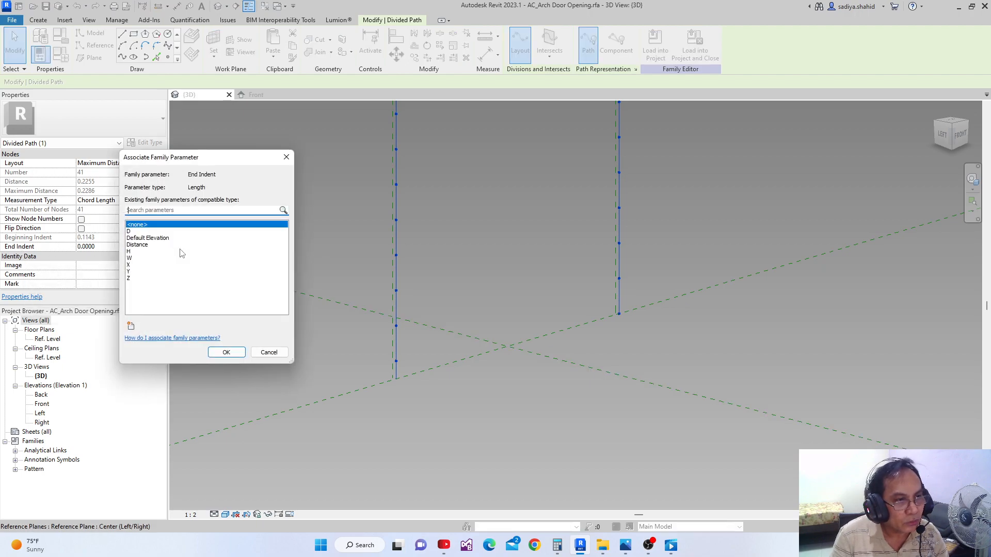
pyautogui.click(129, 272)
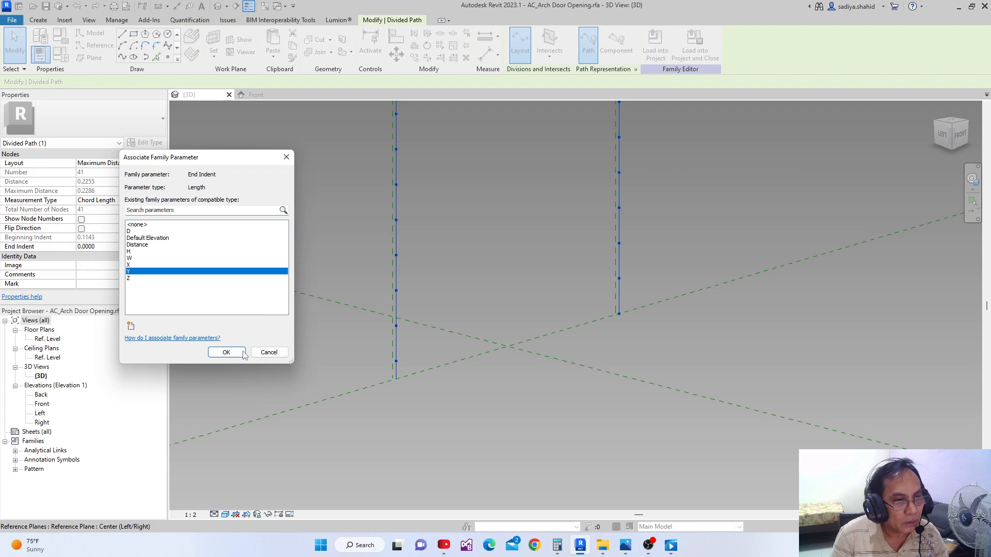
pyautogui.click(226, 352)
# Examine the node distribution along the whole divided arch path and its indented ends
pyautogui.keyDown('shift'); pyautogui.moveTo(240, 345); pyautogui.dragTo(372, 401, button='middle'); pyautogui.keyUp('shift')
pyautogui.scroll(-1, 373, 401)
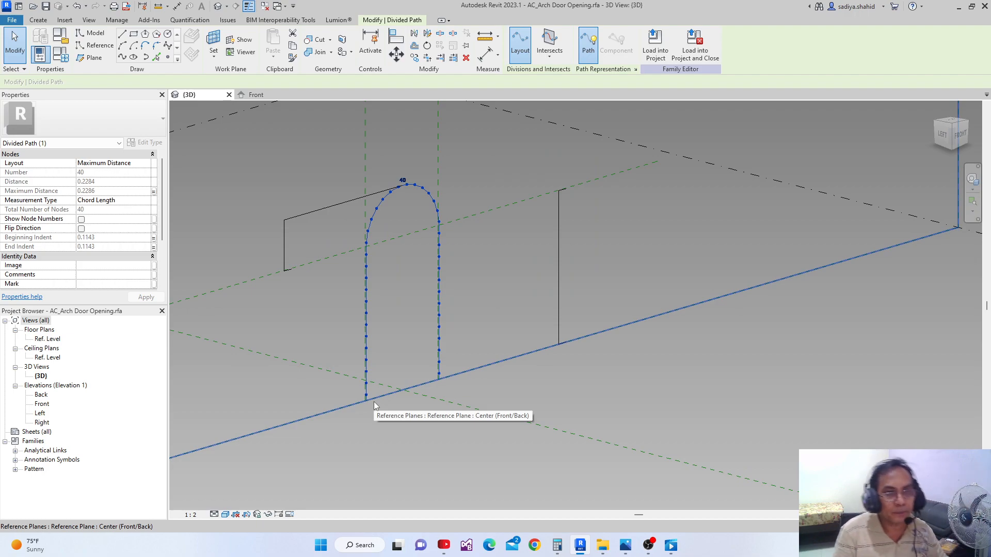
pyautogui.moveTo(387, 340); pyautogui.dragTo(397, 296, button='middle')
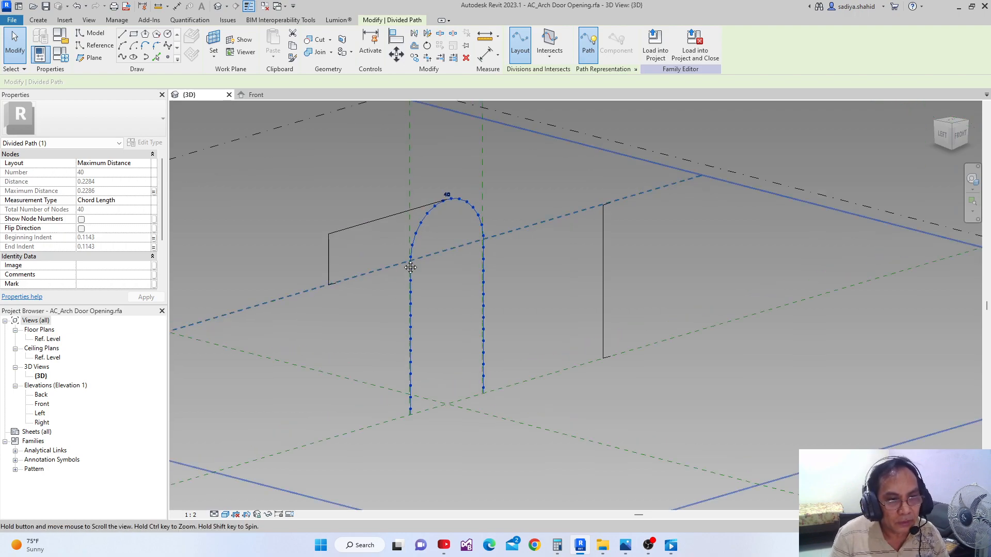
pyautogui.scroll(1, 405, 254)
pyautogui.scroll(-5, 405, 254)
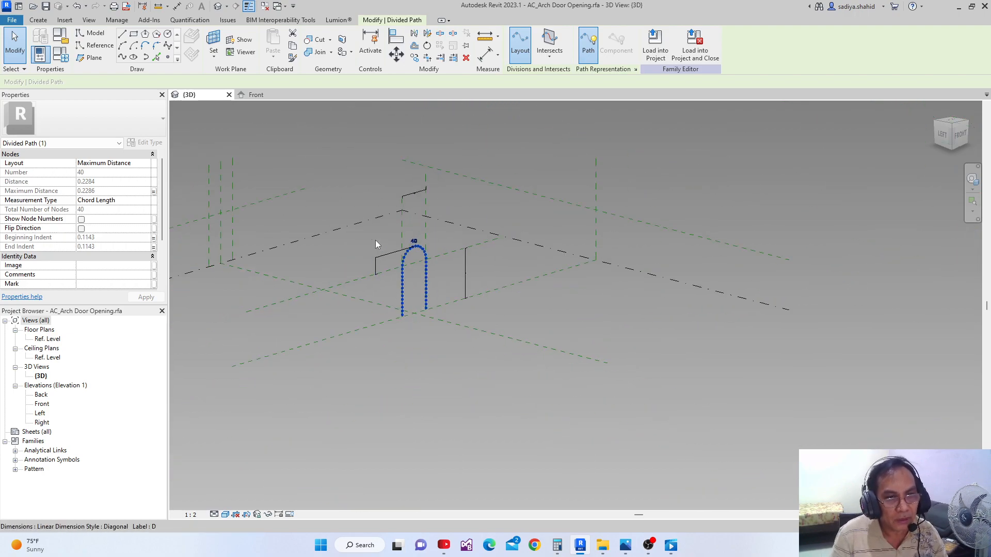
pyautogui.moveTo(436, 335); pyautogui.dragTo(430, 361, button='middle')
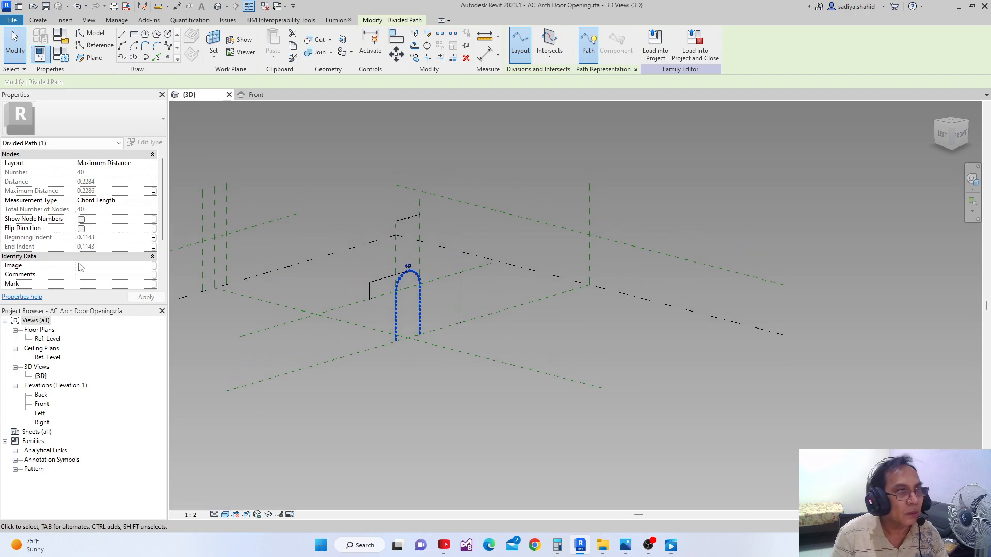
pyautogui.scroll(1, 313, 280)
pyautogui.moveTo(314, 280); pyautogui.dragTo(340, 293, button='middle')
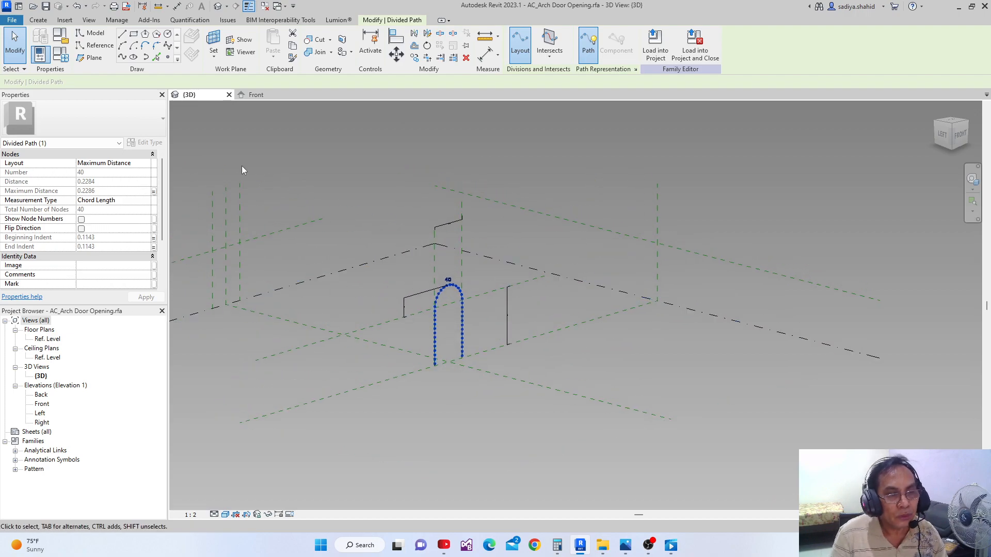
# Create a new family from the Metric Generic Model Adaptive.rft template in the English templates folder
pyautogui.click(19, 6)
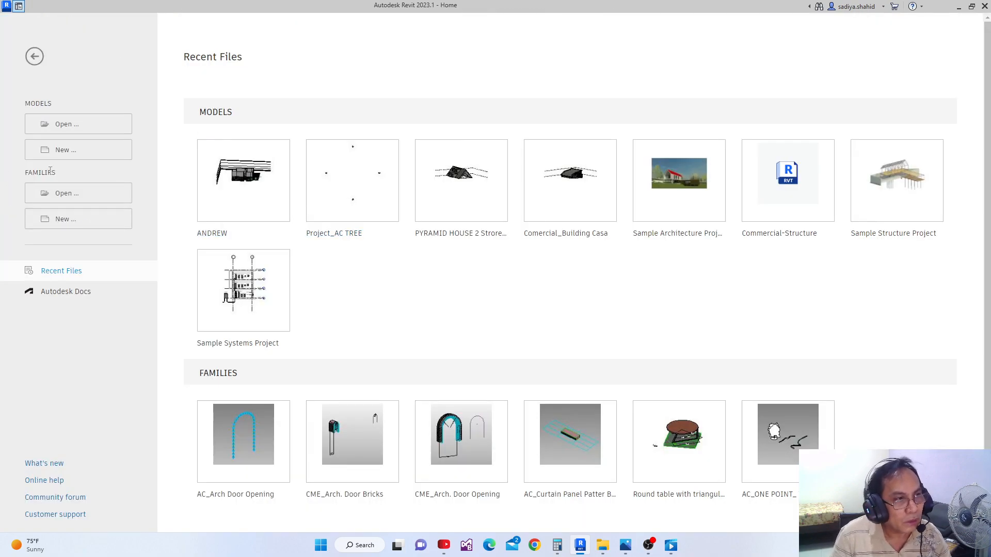
pyautogui.click(59, 220)
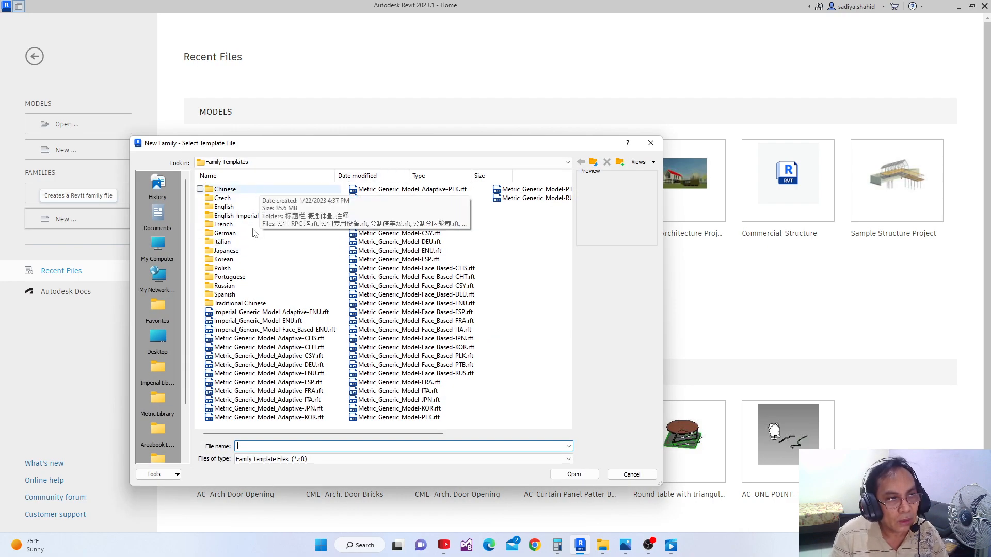
pyautogui.click(221, 208)
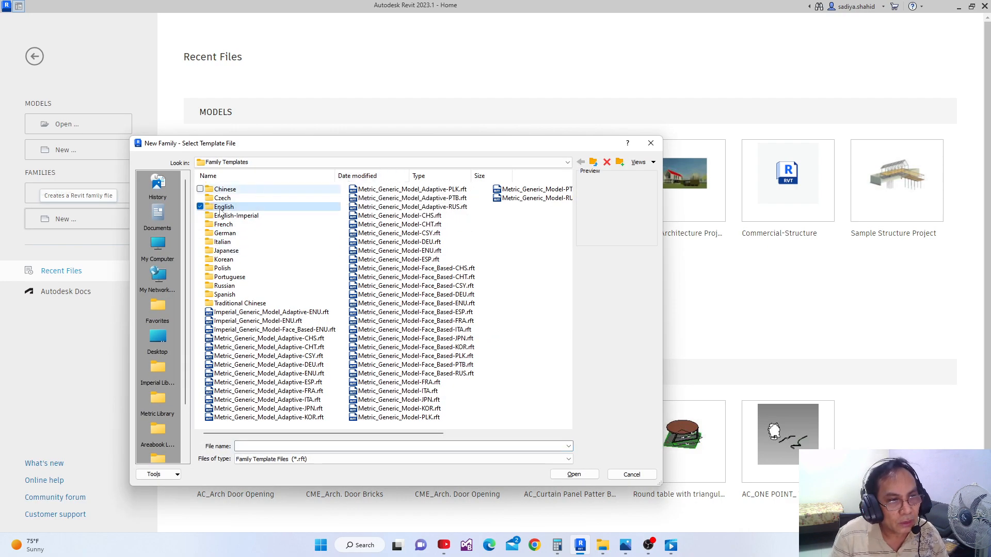
pyautogui.doubleClick(221, 208)
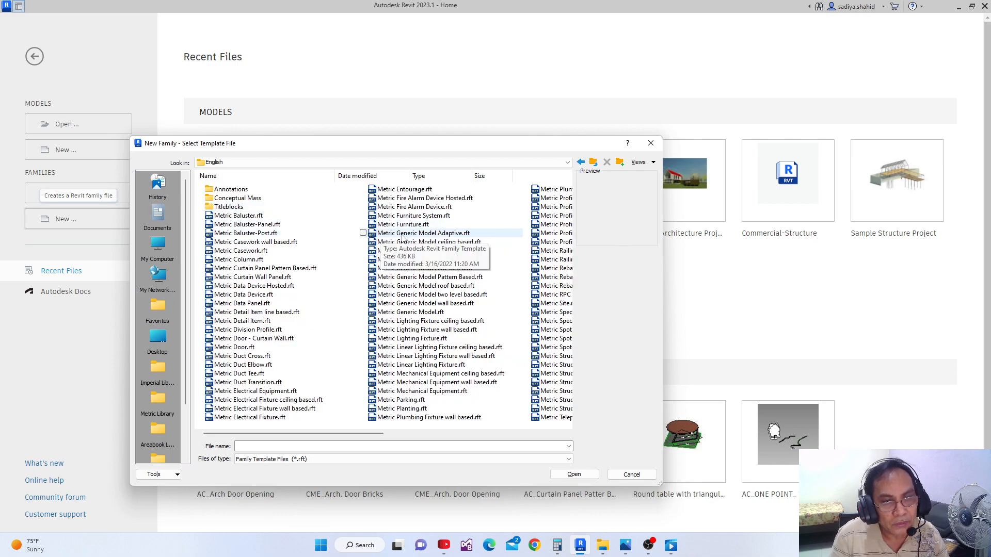
pyautogui.click(450, 234)
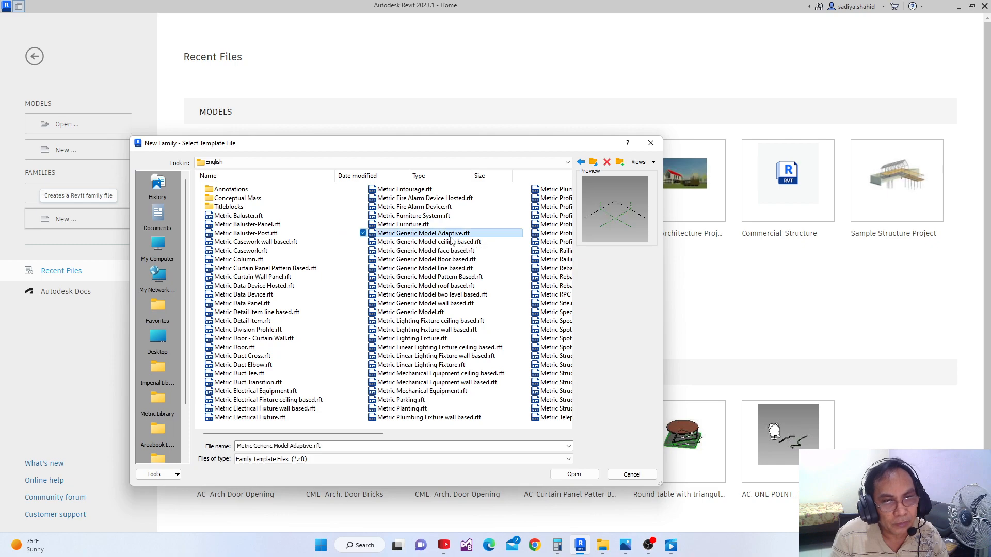
pyautogui.click(583, 476)
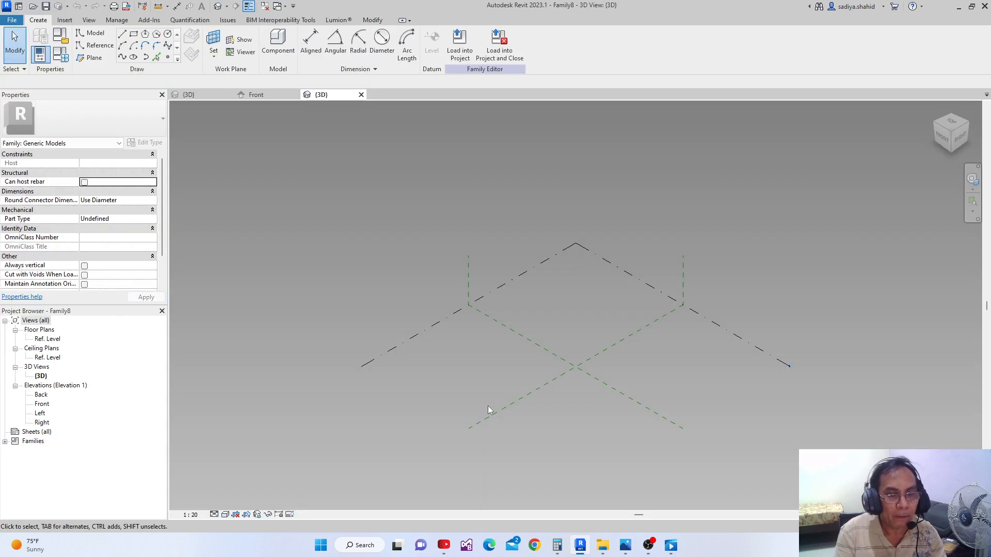
# Save the new adaptive family as AC_Bricks.rfa in the Arch New Project folder, replacing the existing file
pyautogui.moveTo(411, 355); pyautogui.dragTo(350, 275, button='middle')
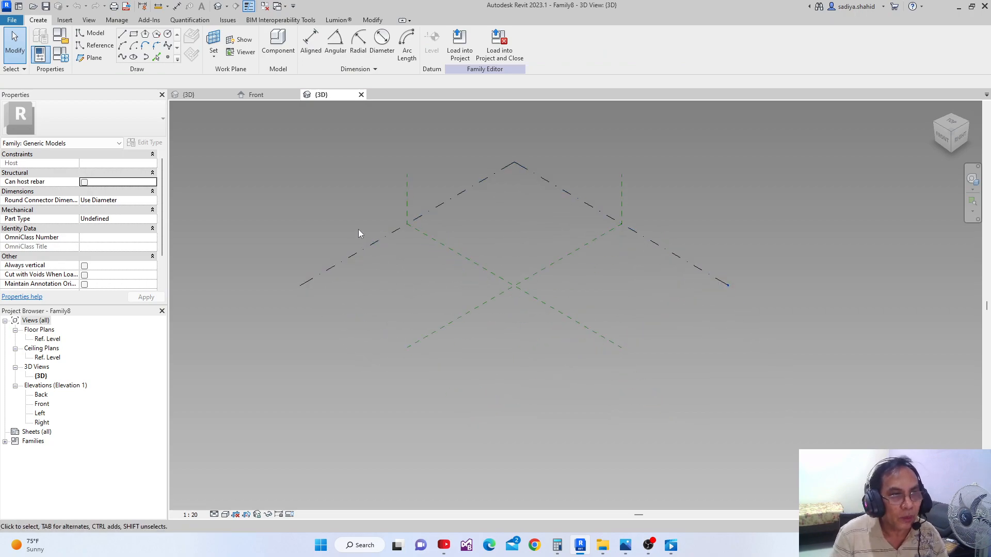
pyautogui.moveTo(373, 284); pyautogui.dragTo(375, 308, button='middle')
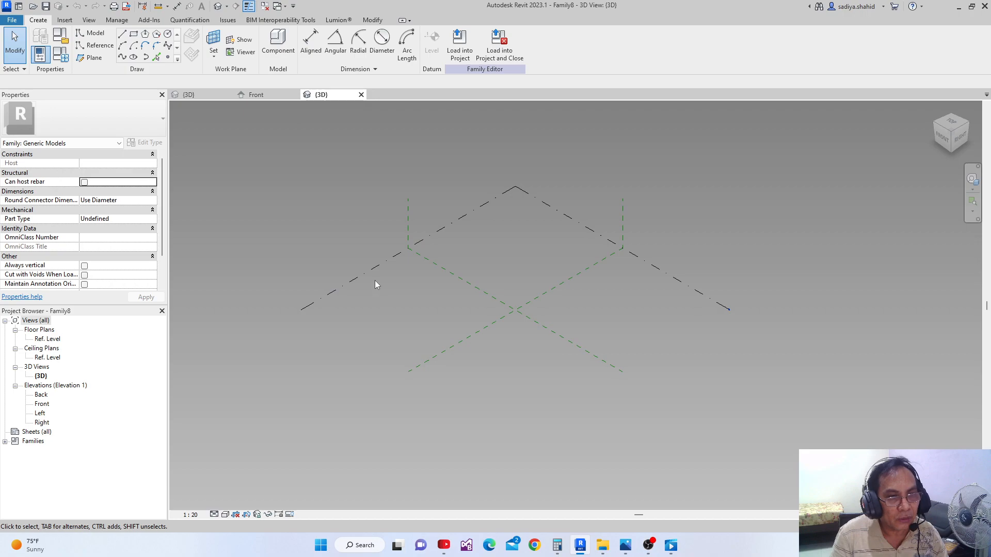
pyautogui.click(372, 268)
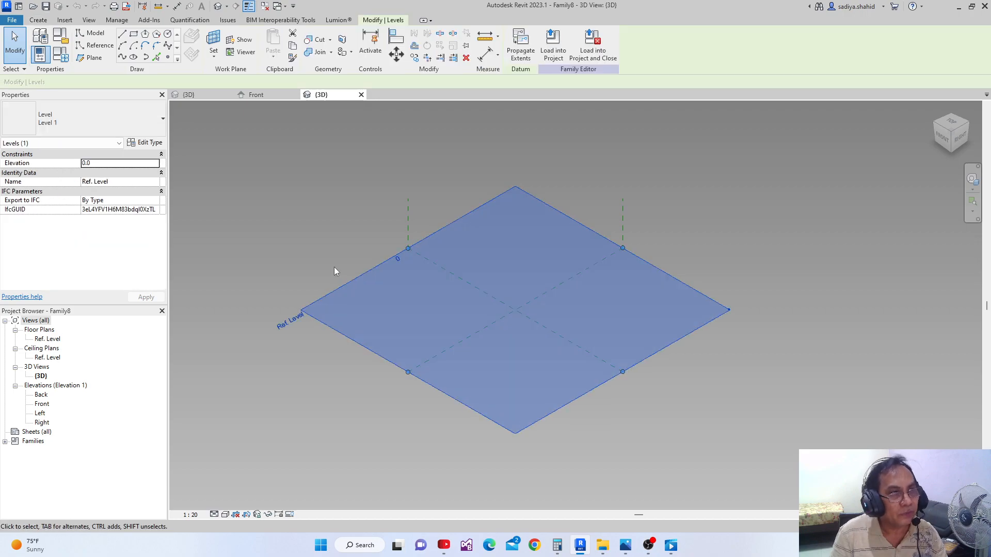
pyautogui.click(15, 21)
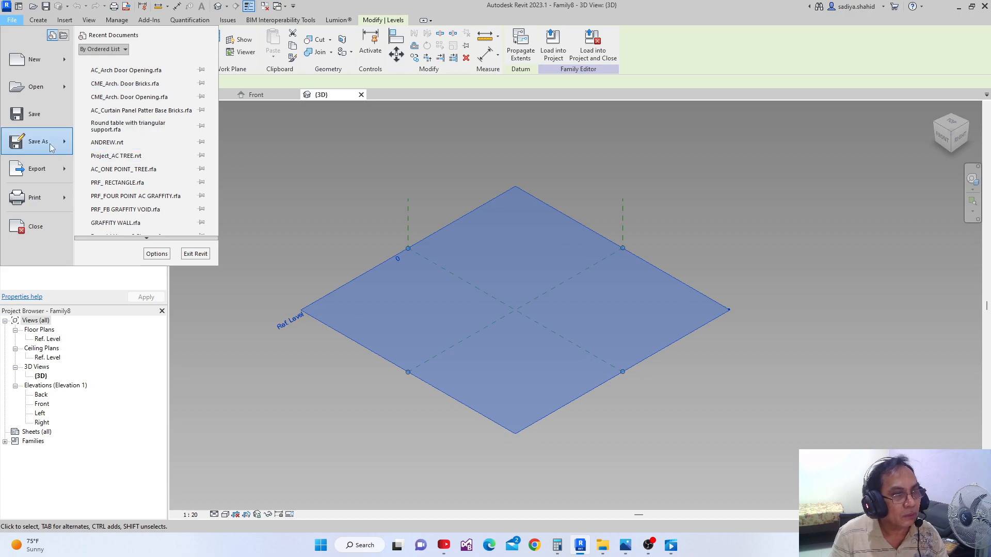
pyautogui.moveTo(52, 149)
pyautogui.click(150, 132)
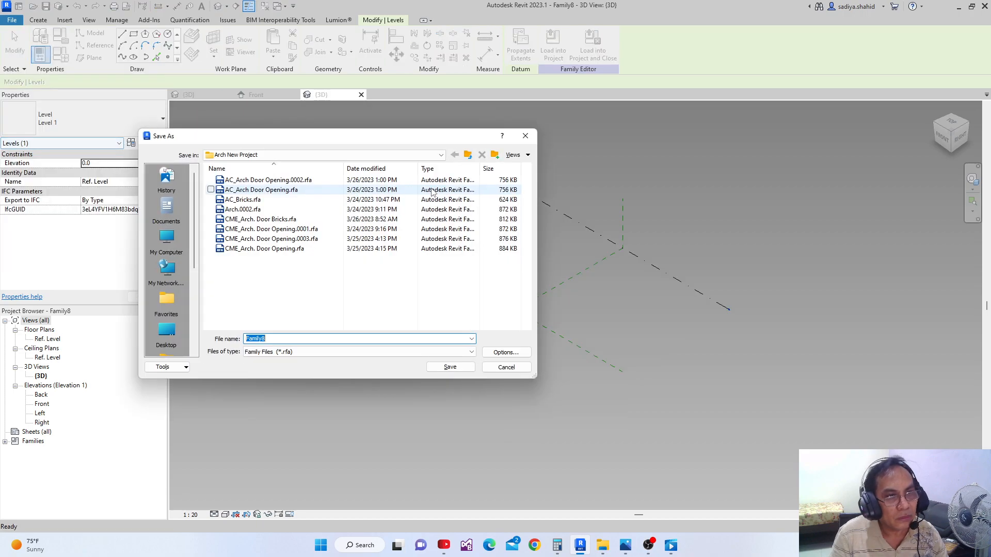
pyautogui.click(242, 201)
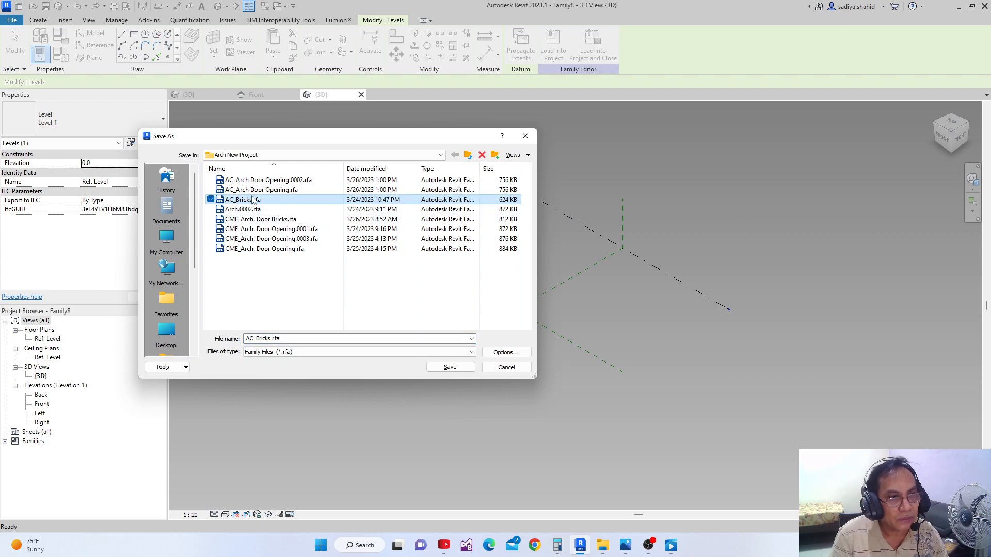
pyautogui.click(506, 352)
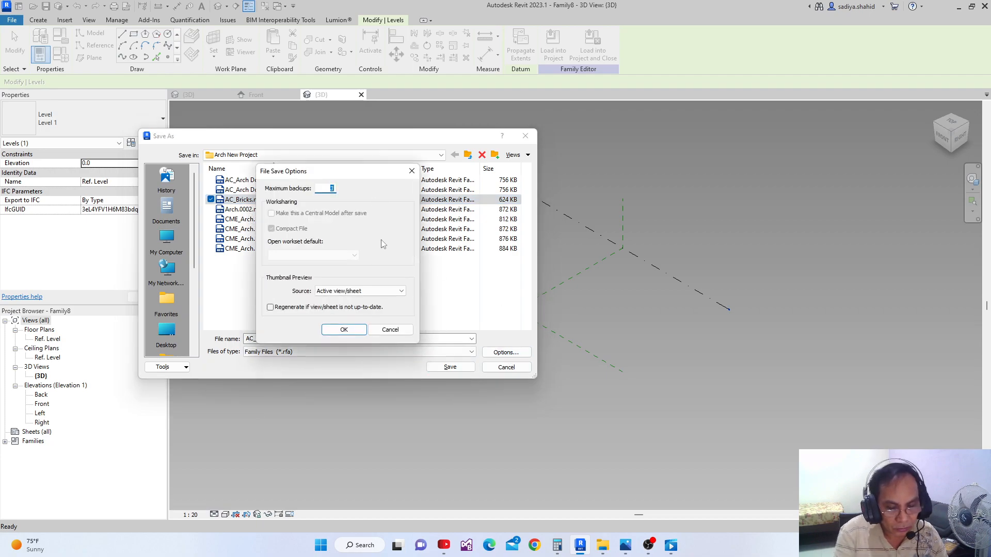
pyautogui.click(344, 330)
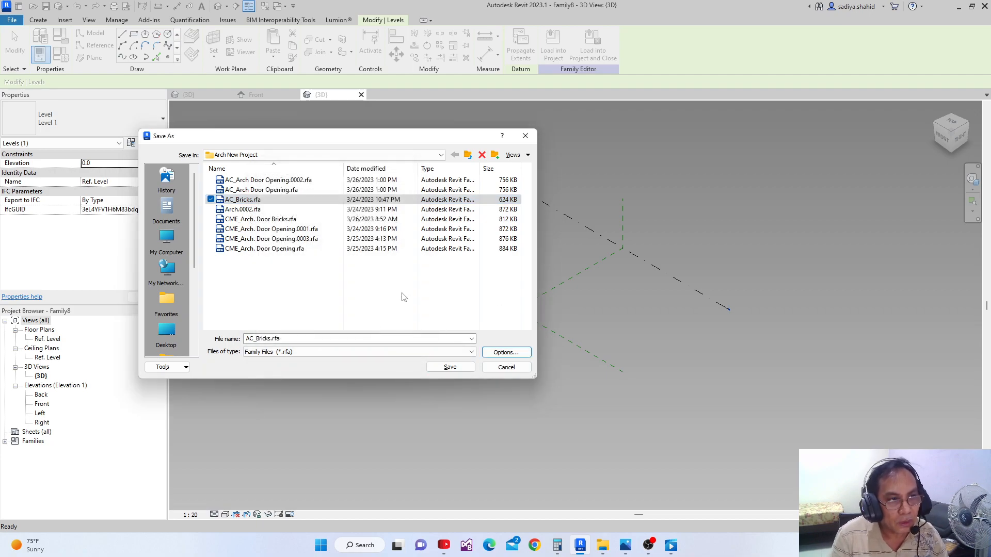
pyautogui.click(457, 369)
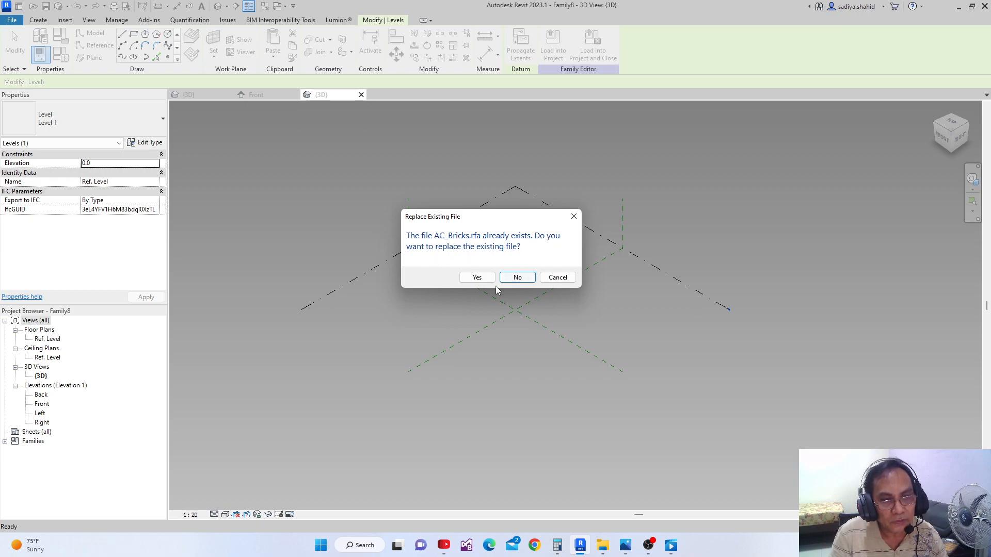
pyautogui.click(478, 277)
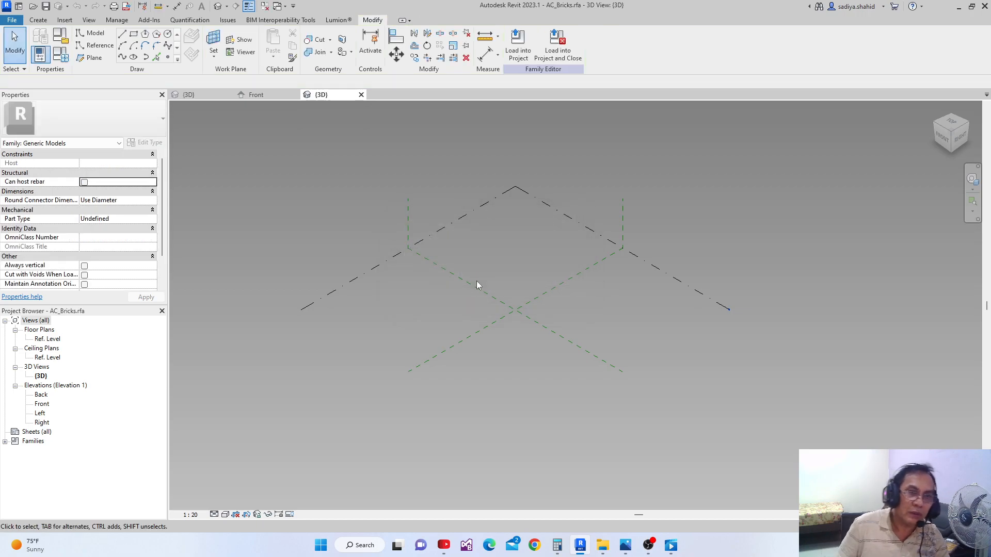
# Place a reference point on Ref. Level, about 4918 from Center (Front/Back) and 7401 from the other center plane, and make it adaptive
pyautogui.scroll(3, 476, 283)
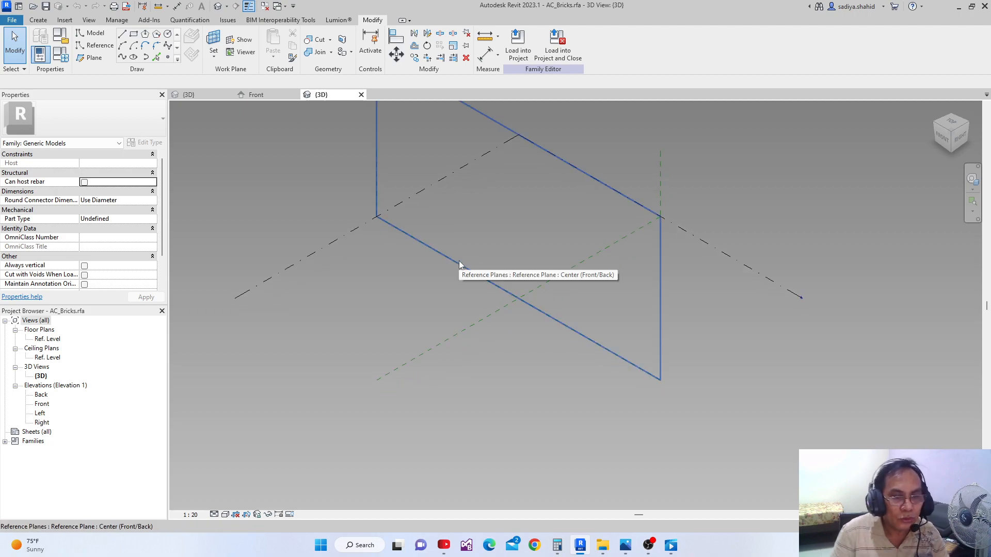
pyautogui.moveTo(457, 272); pyautogui.dragTo(434, 307, button='middle')
pyautogui.scroll(1, 434, 330)
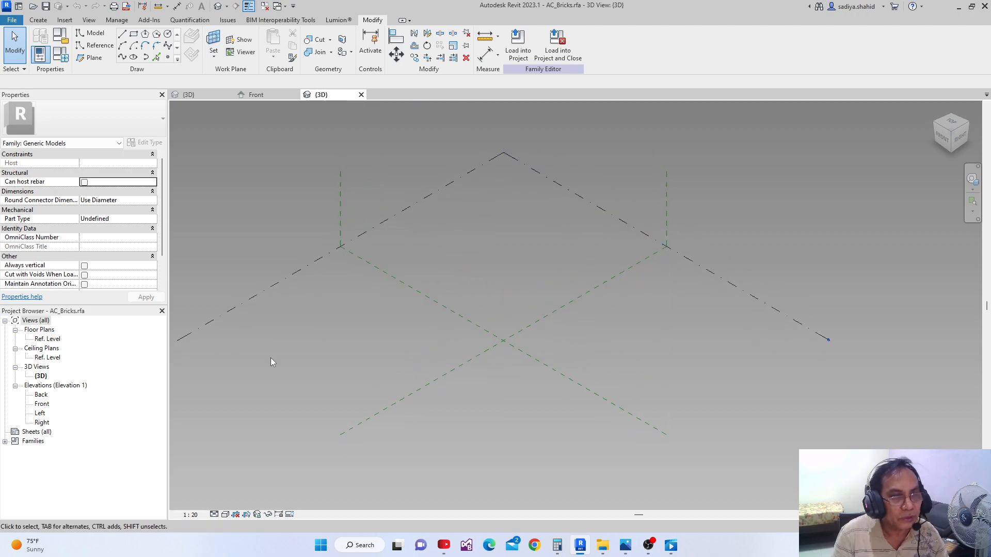
pyautogui.click(102, 48)
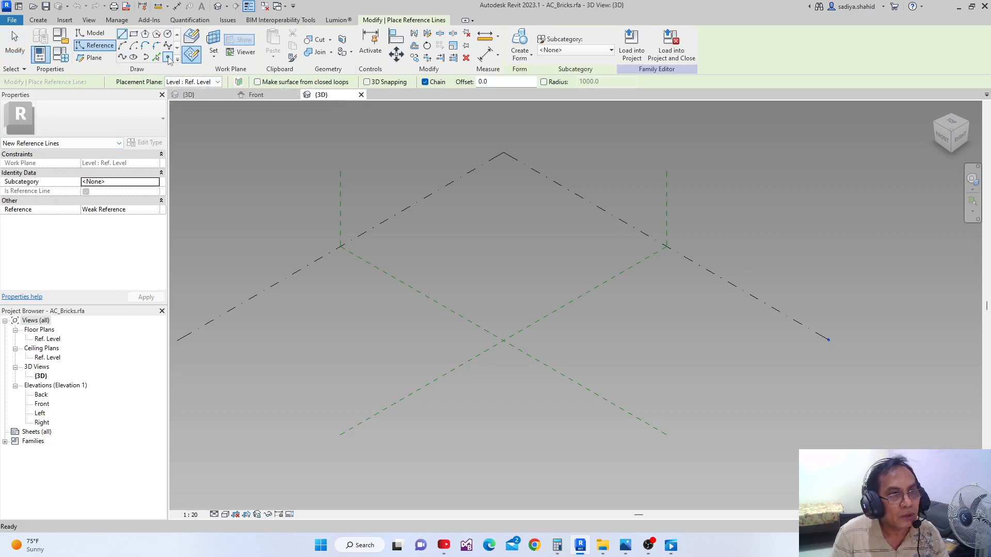
pyautogui.click(168, 57)
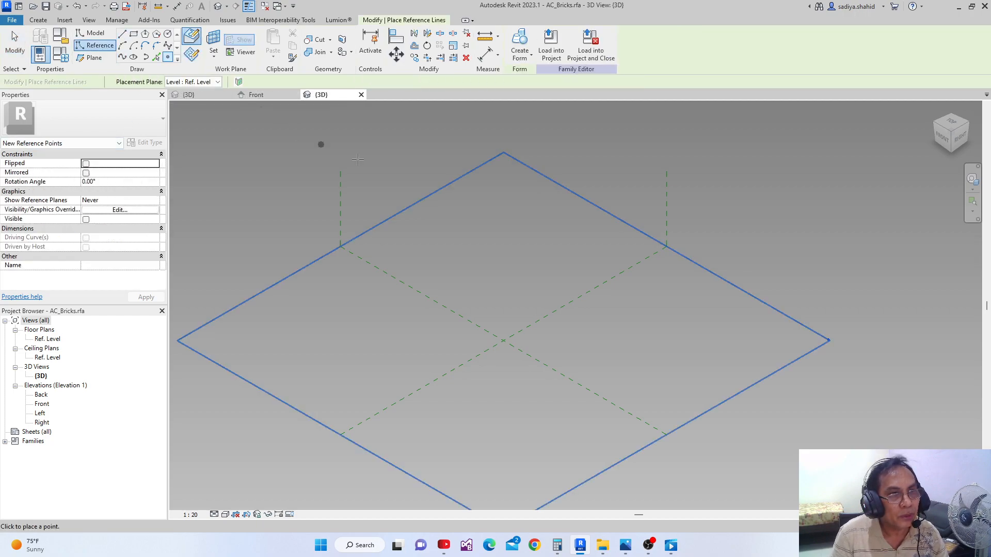
pyautogui.click(477, 264)
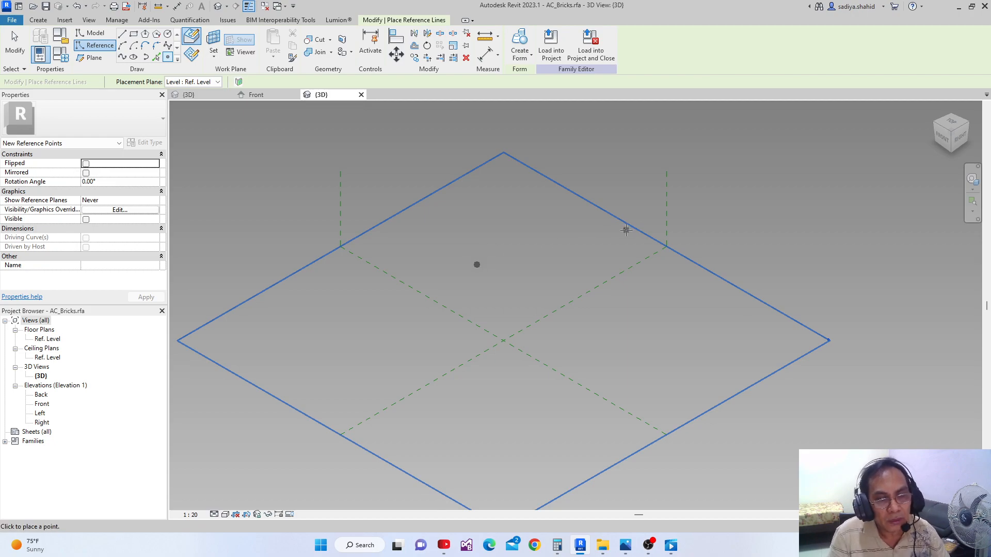
pyautogui.press('Escape')
pyautogui.press('Escape')
pyautogui.moveTo(455, 249); pyautogui.dragTo(502, 284)
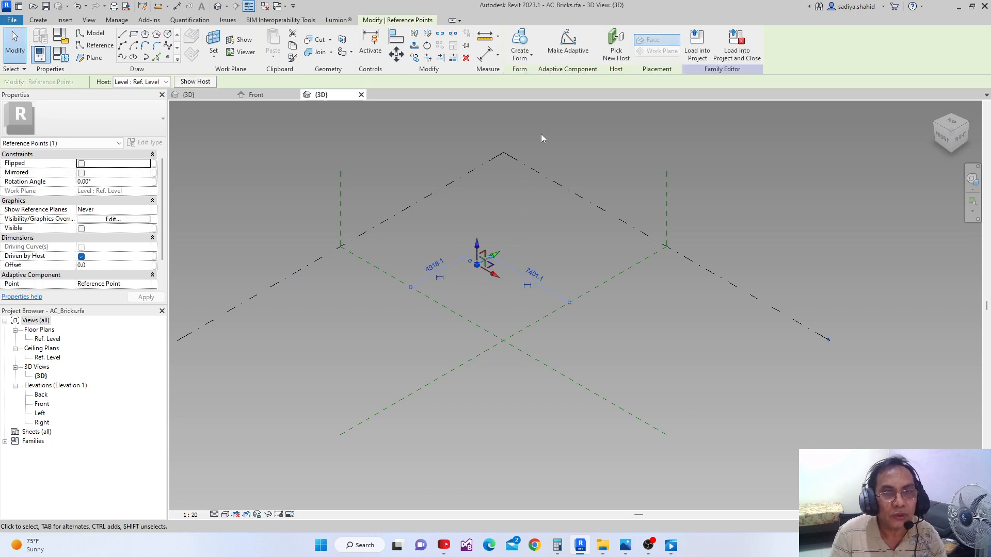
pyautogui.click(567, 45)
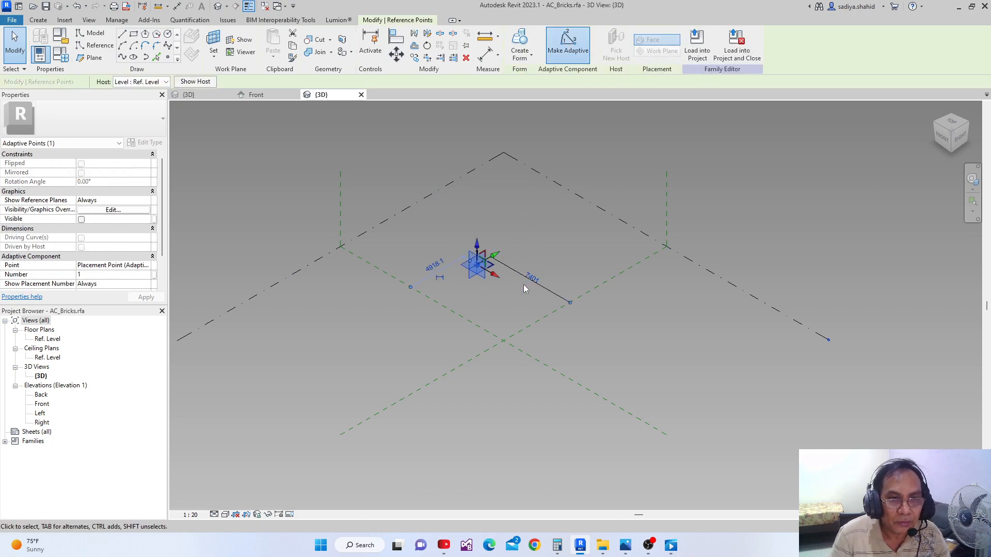
# Open the family types and parameters of the bricks family
pyautogui.scroll(3, 519, 283)
pyautogui.moveTo(380, 262); pyautogui.dragTo(426, 285, button='middle')
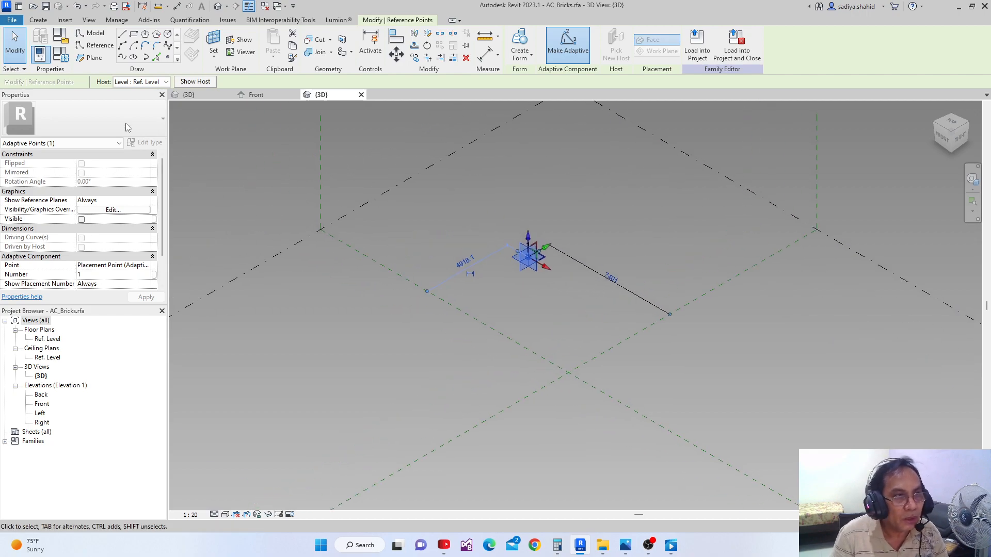
pyautogui.click(65, 56)
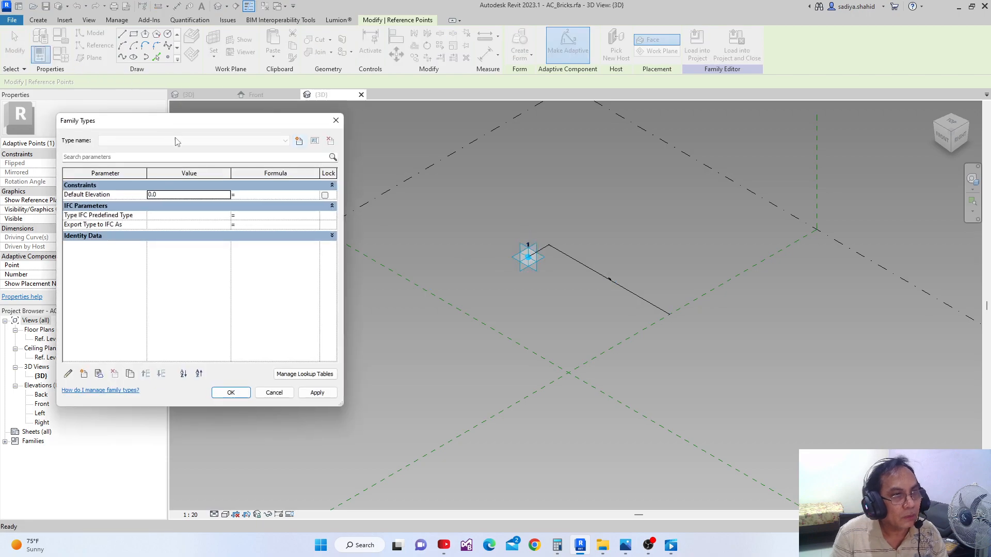
pyautogui.moveTo(195, 124); pyautogui.dragTo(227, 123)
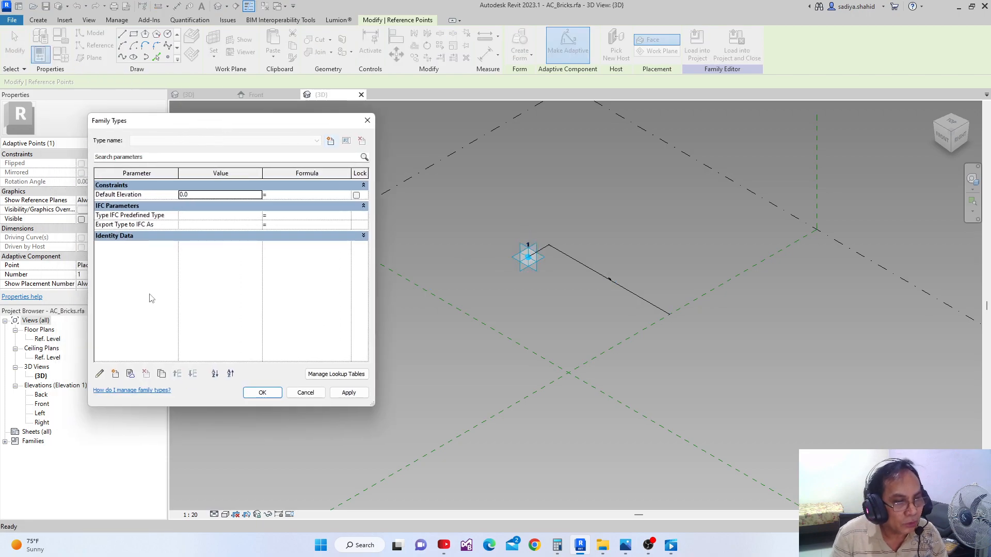
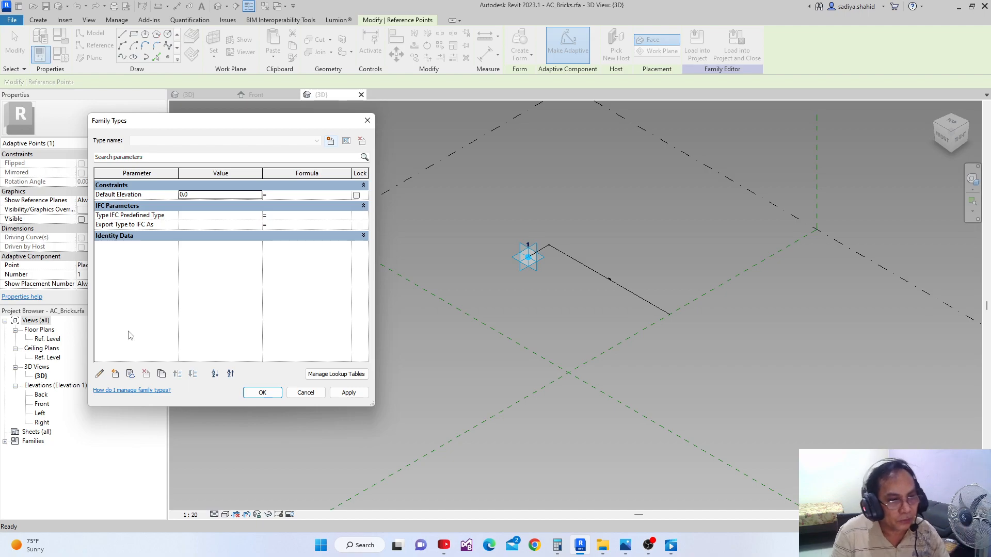
pyautogui.click(115, 374)
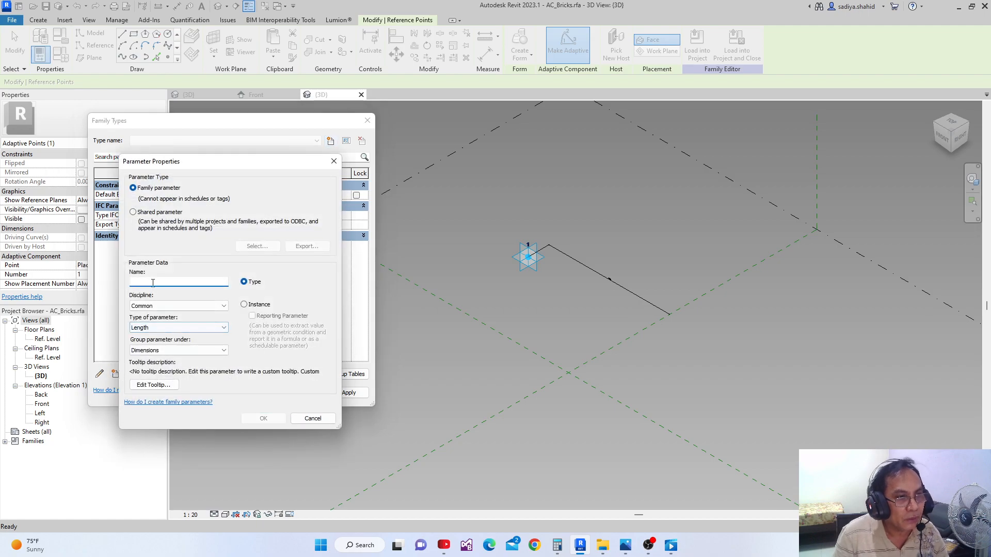
pyautogui.write('X')
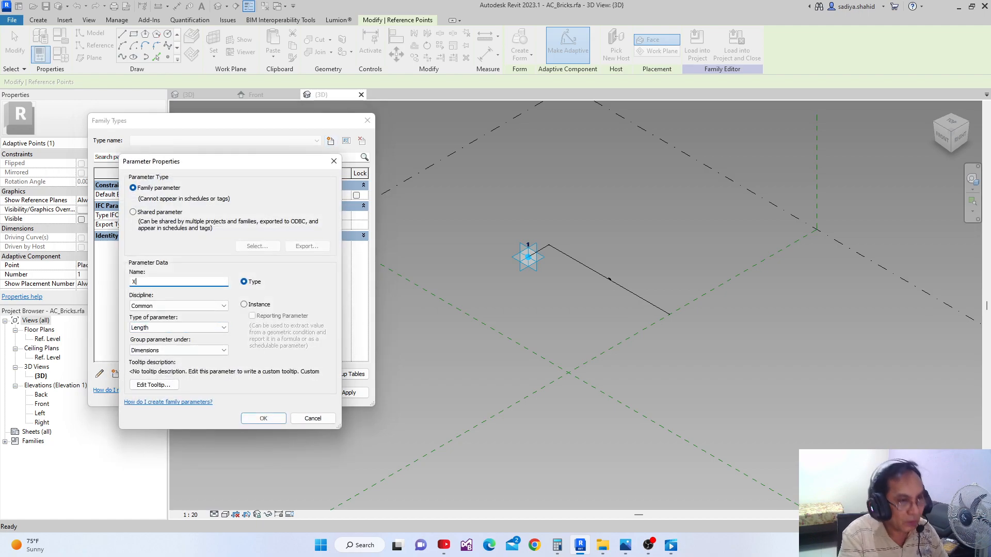
pyautogui.click(244, 304)
pyautogui.click(262, 419)
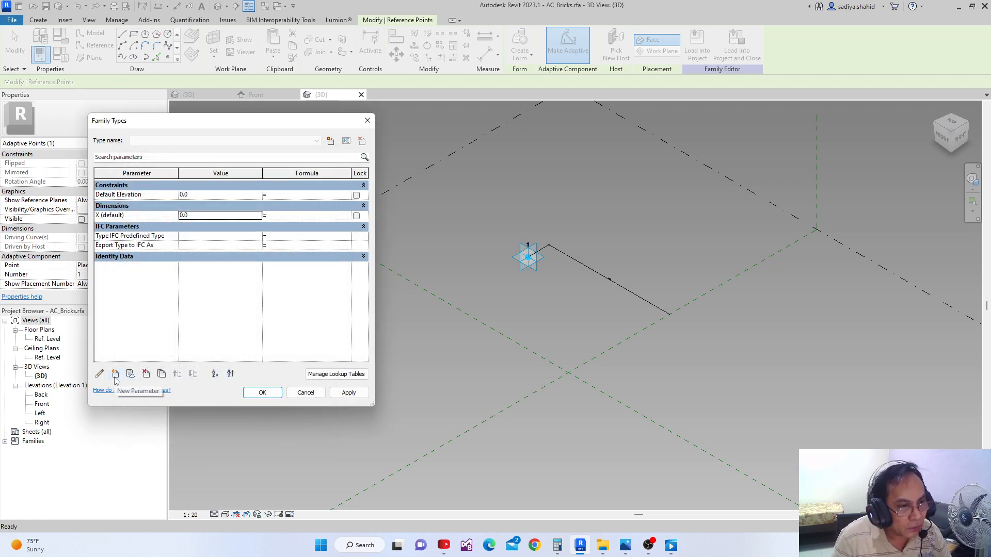
pyautogui.click(115, 375)
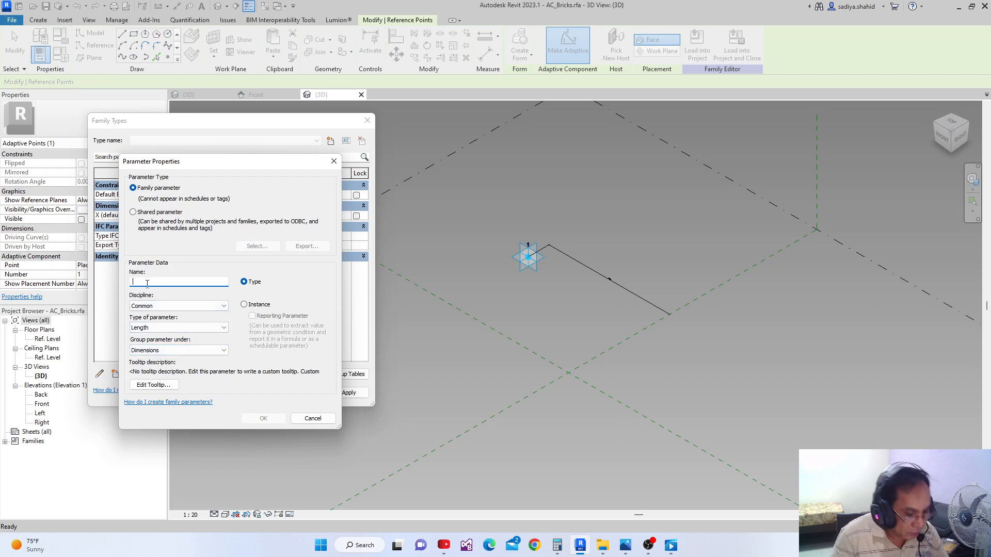
pyautogui.write('Y')
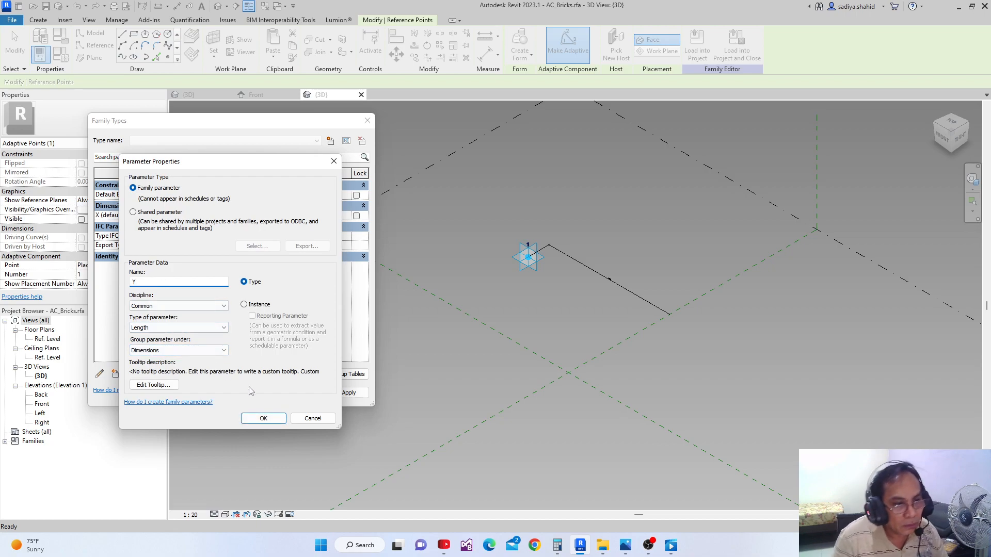
pyautogui.click(262, 419)
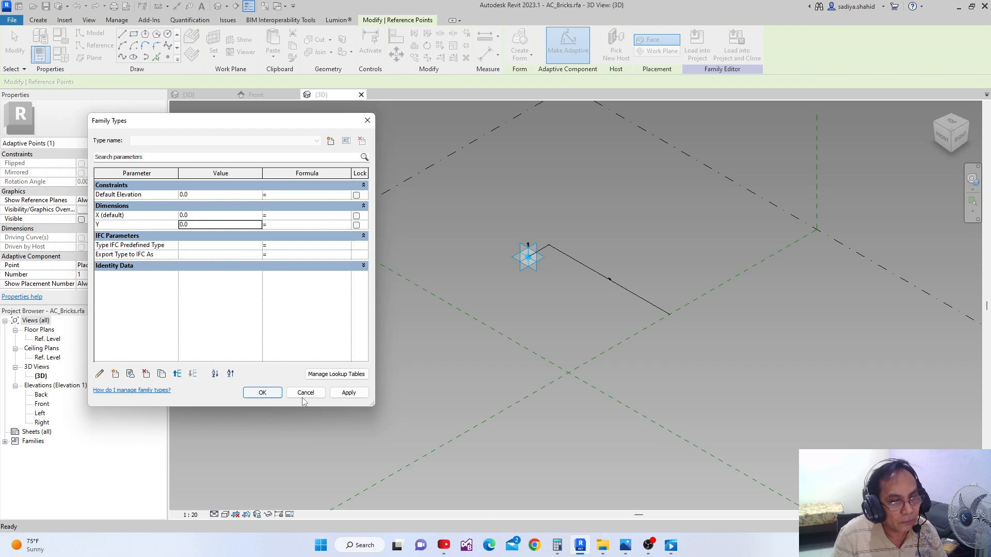
pyautogui.click(99, 373)
pyautogui.click(244, 304)
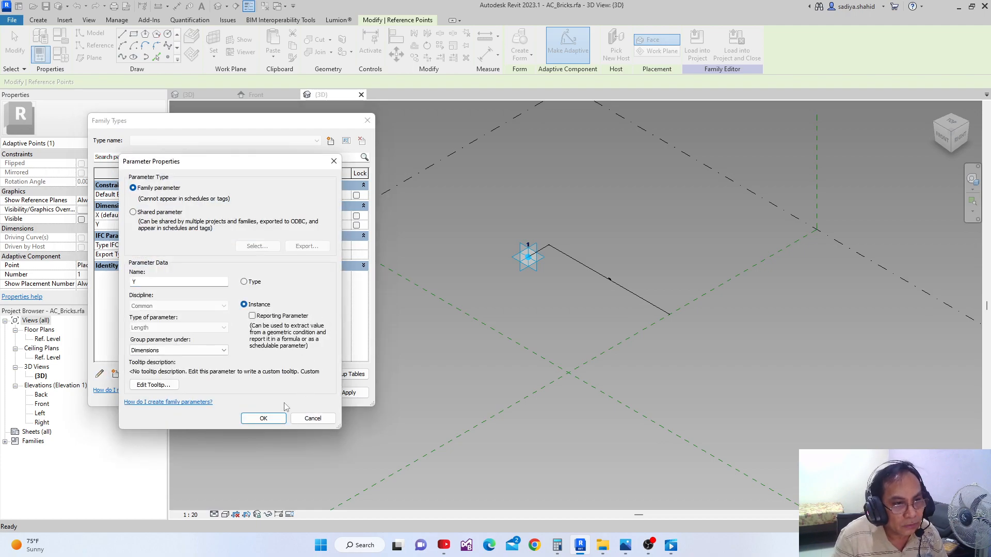
pyautogui.click(277, 418)
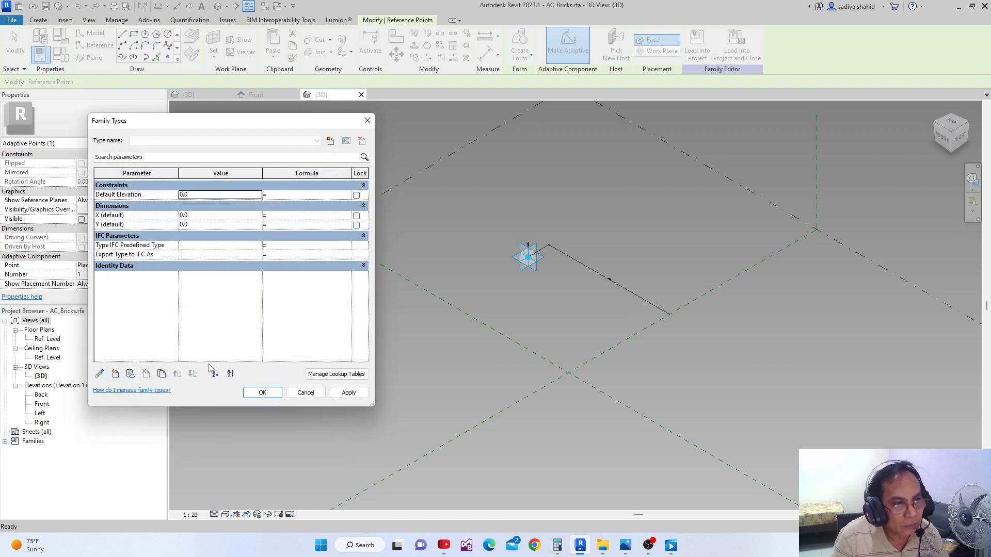
pyautogui.click(115, 374)
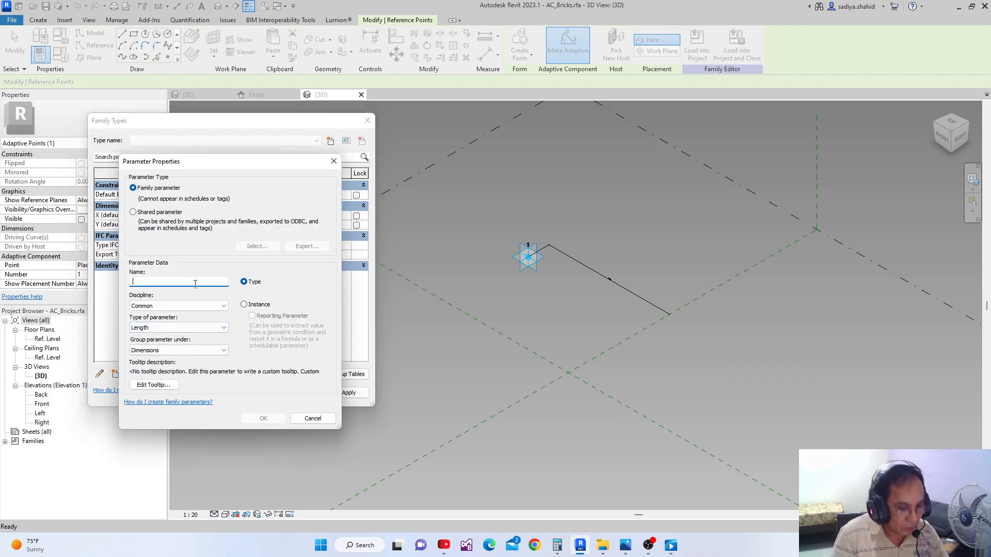
pyautogui.write('Z')
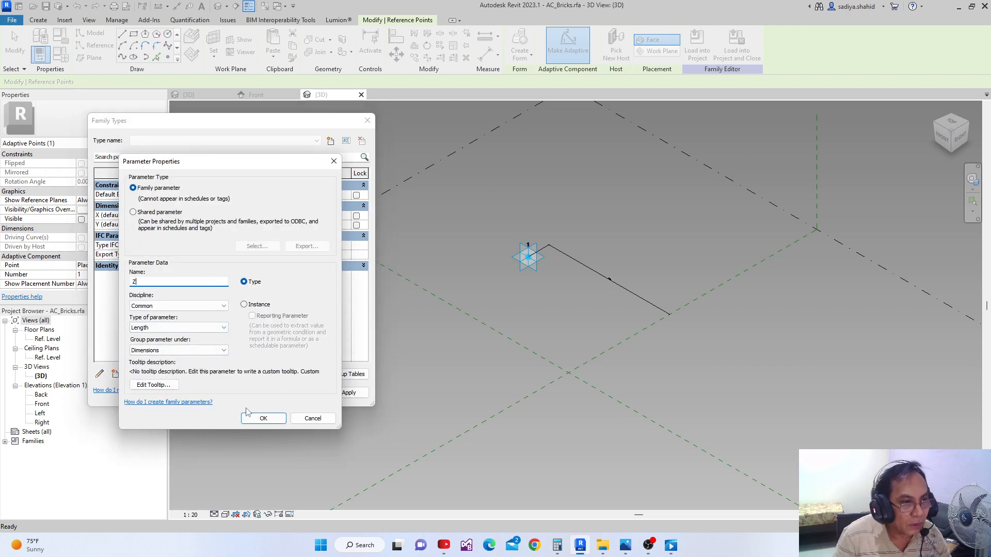
pyautogui.click(244, 305)
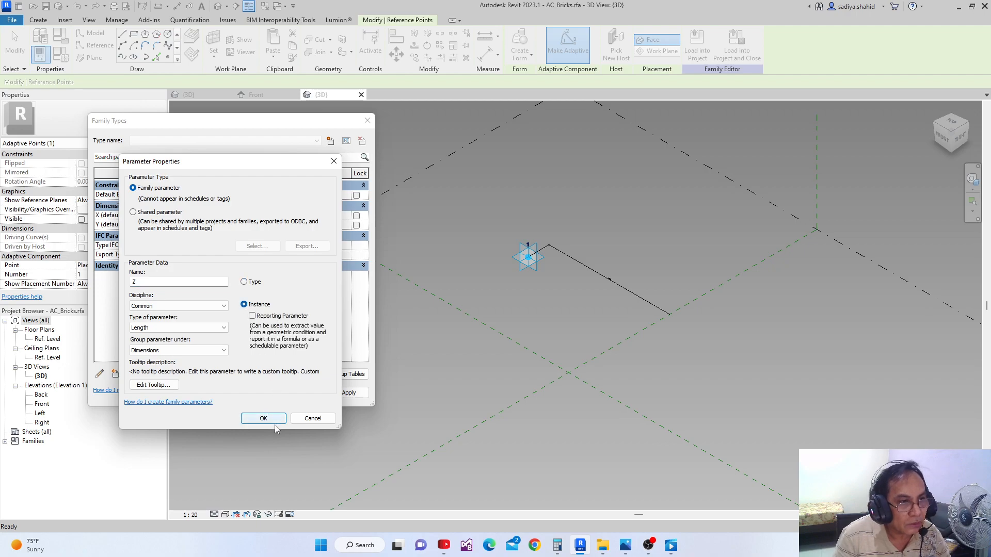
pyautogui.click(263, 418)
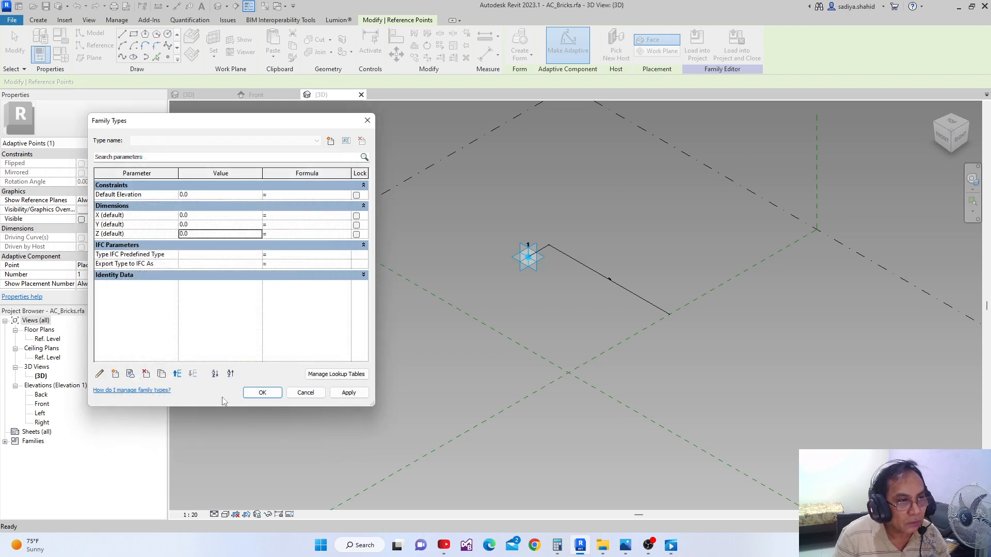
pyautogui.click(214, 215)
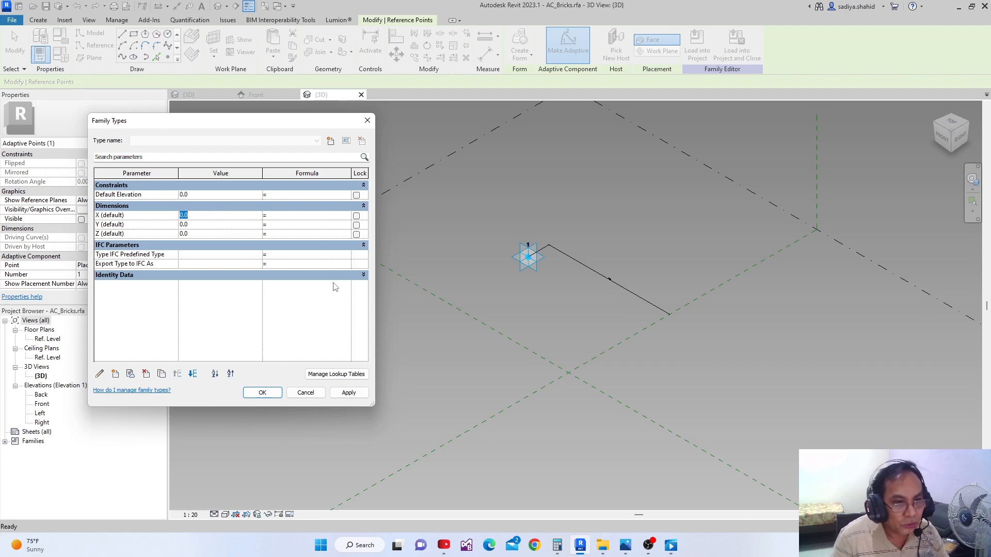
pyautogui.click(307, 393)
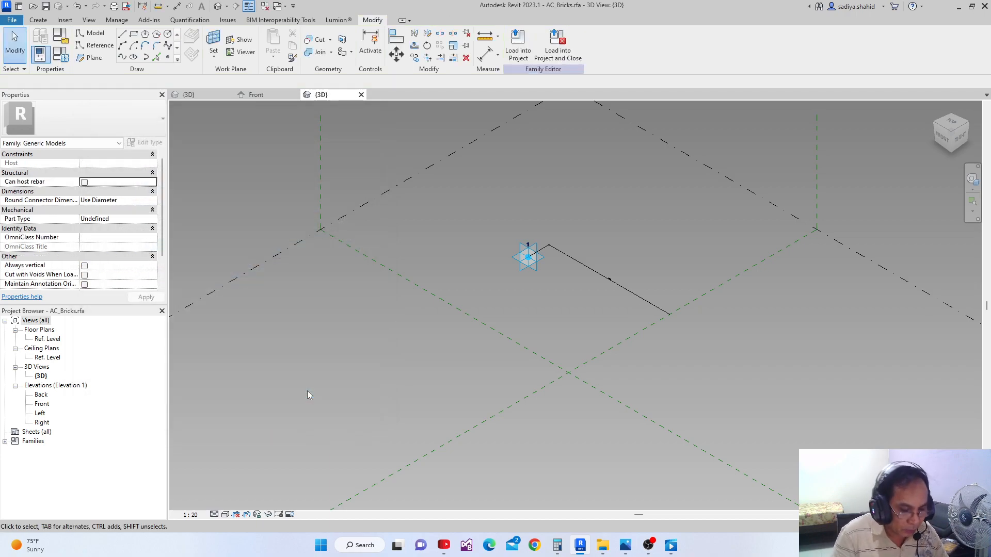
# Set the project's length units to meters with rounding to 2 decimal places
pyautogui.press('u')
pyautogui.press('n')
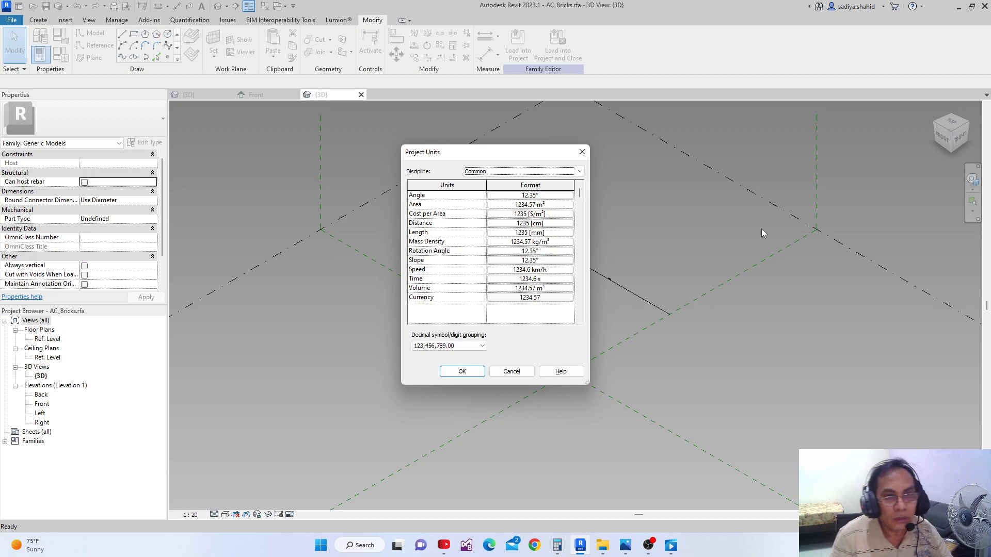
pyautogui.click(569, 233)
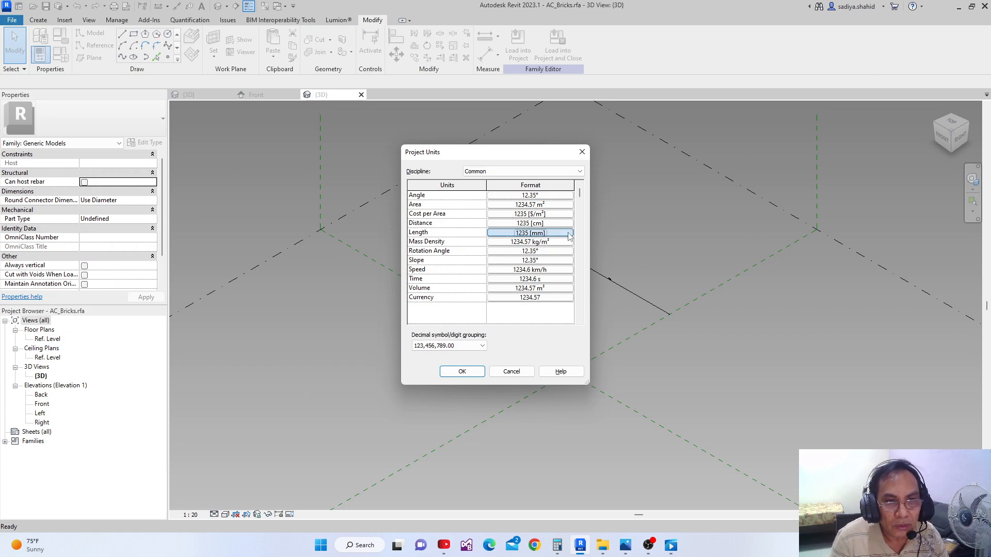
pyautogui.click(553, 214)
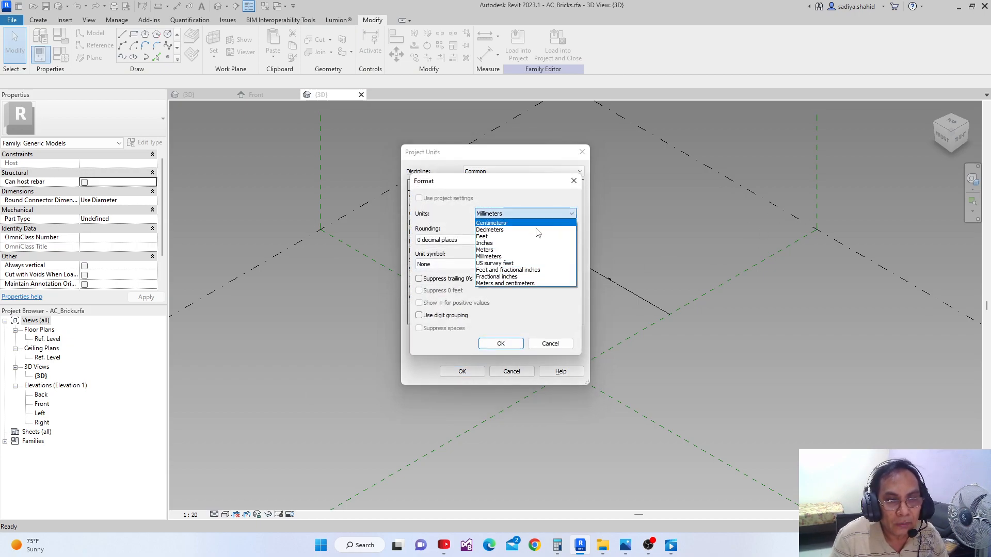
pyautogui.click(485, 250)
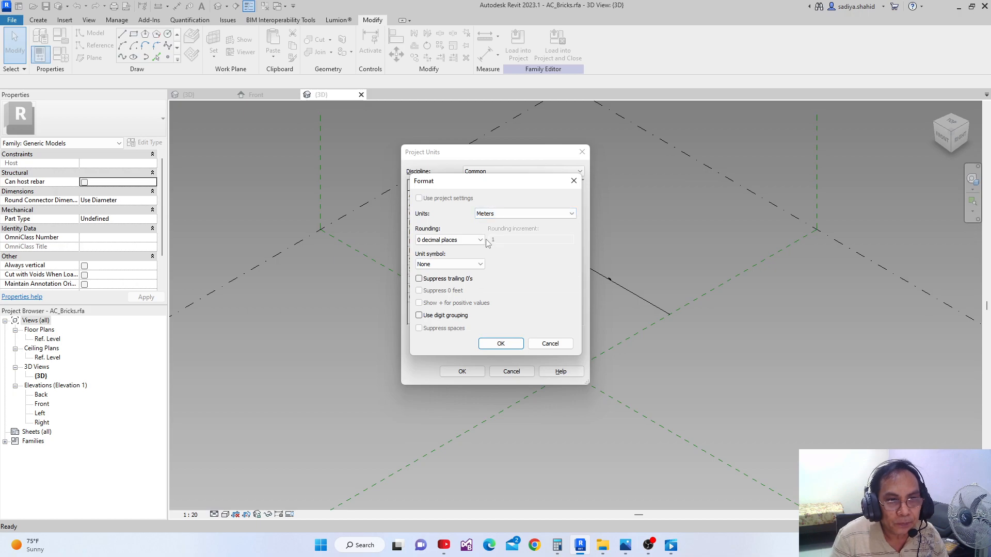
pyautogui.click(449, 240)
pyautogui.click(449, 283)
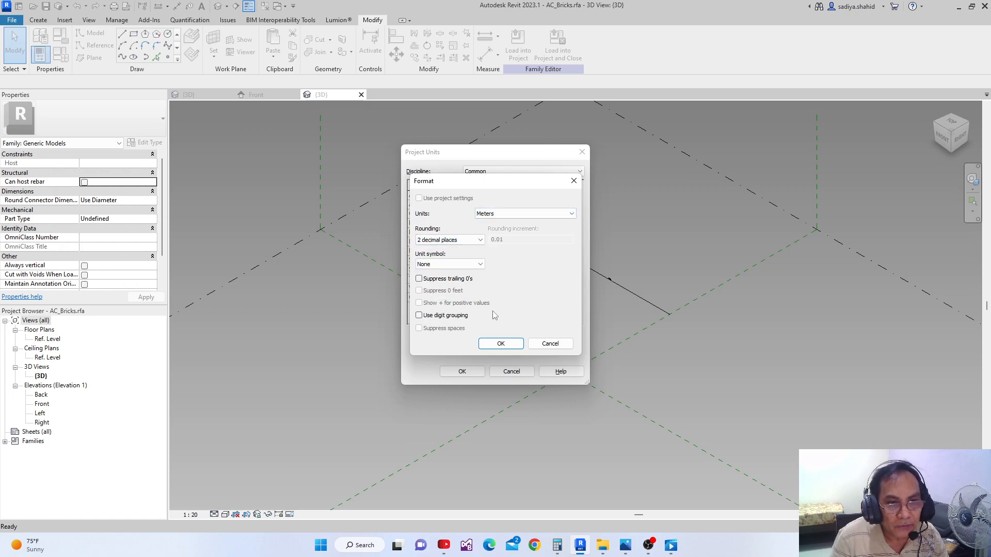
pyautogui.click(506, 345)
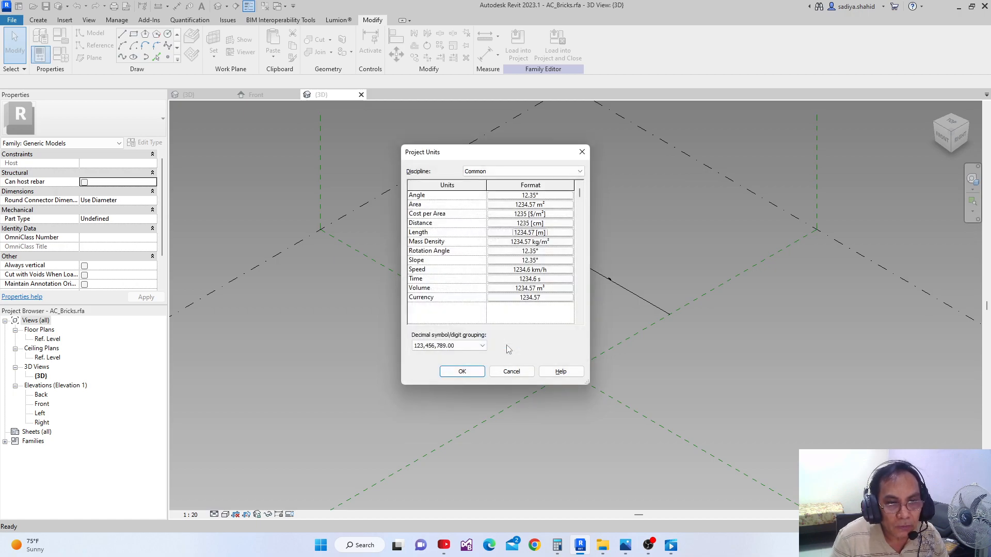
pyautogui.click(462, 371)
# Create three length type parameters named X, Y and Z under Dimensions in the family types and apply them
pyautogui.moveTo(458, 344); pyautogui.dragTo(415, 353, button='middle')
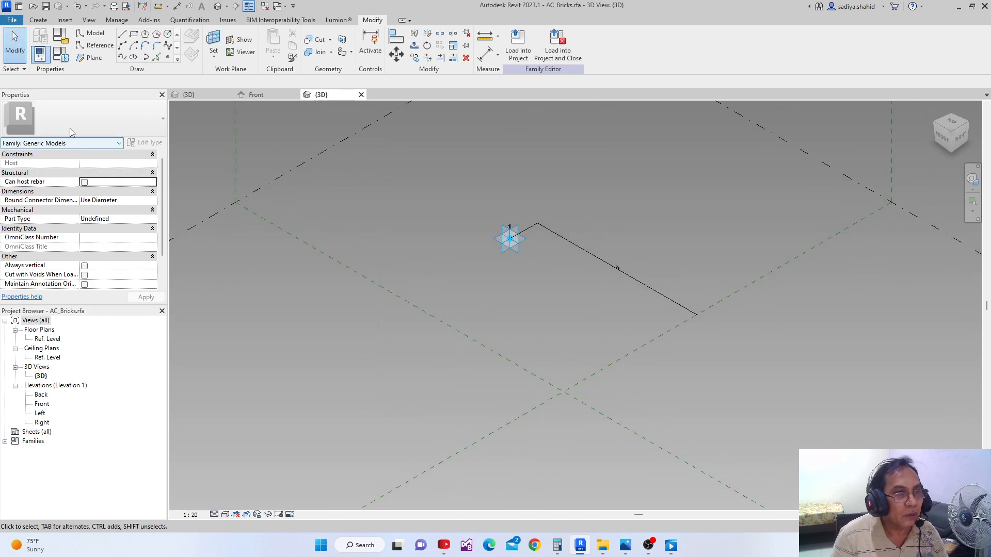
pyautogui.click(64, 60)
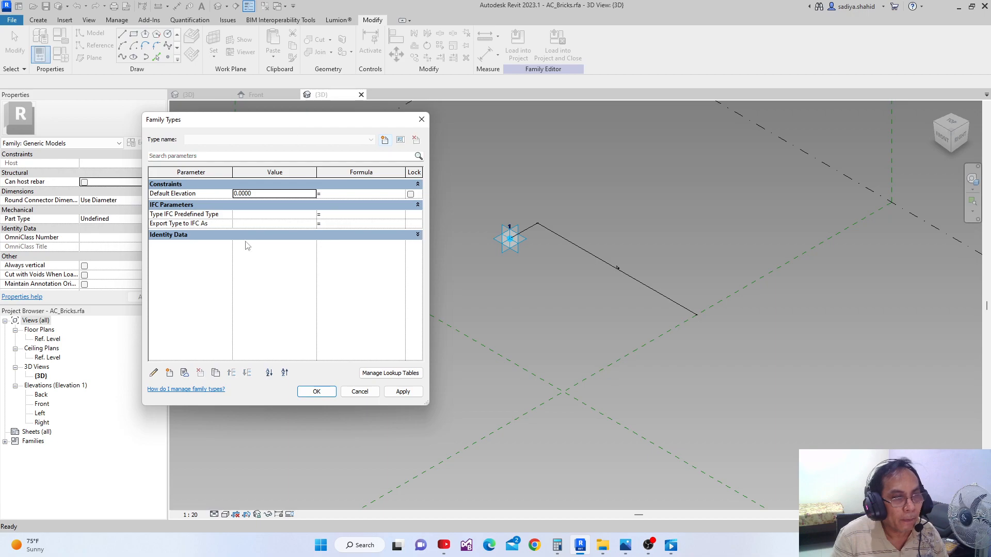
pyautogui.click(170, 373)
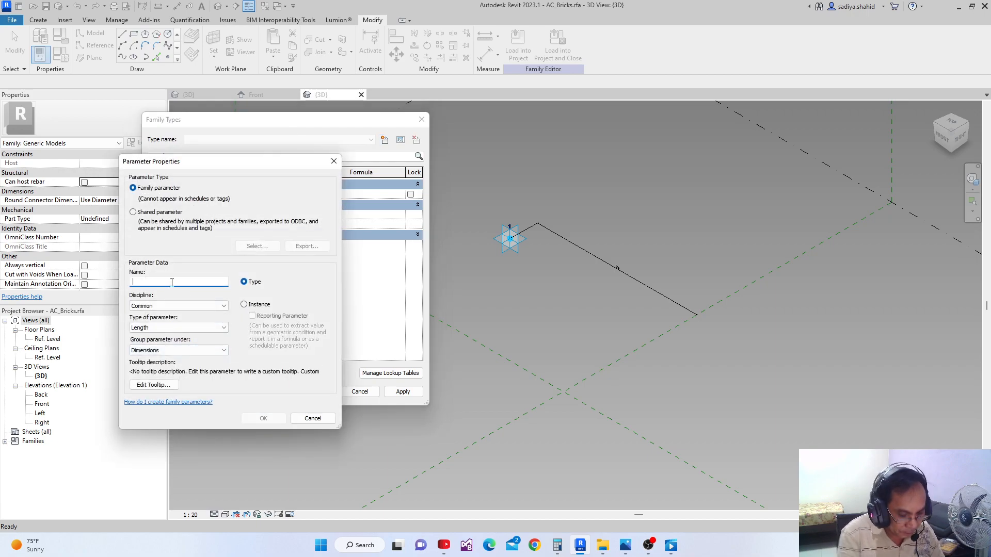
pyautogui.write('x')
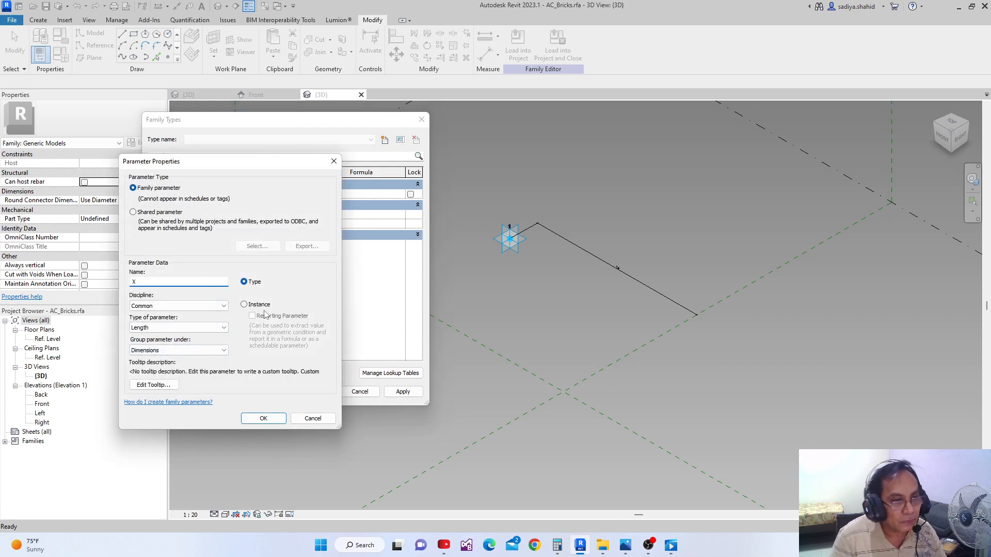
pyautogui.click(262, 418)
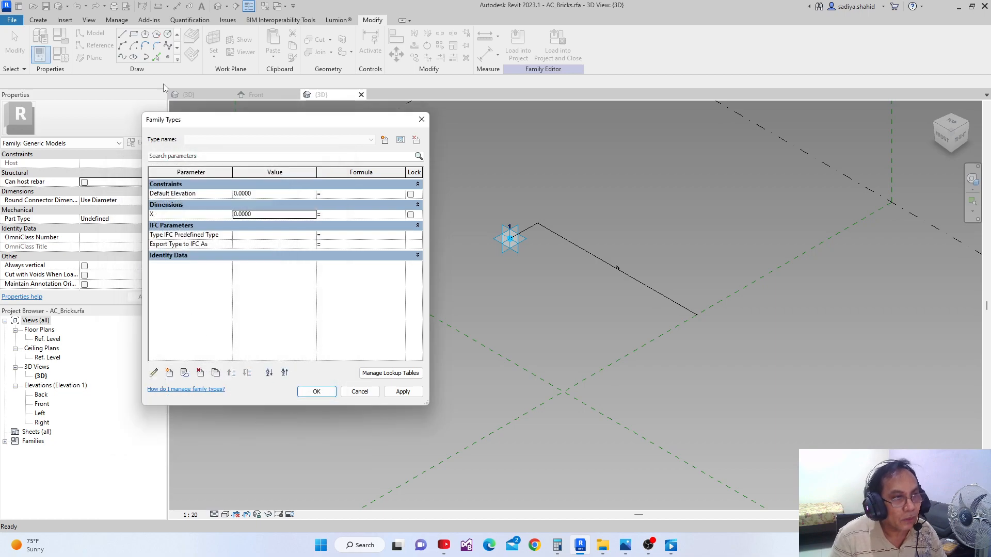
pyautogui.click(170, 373)
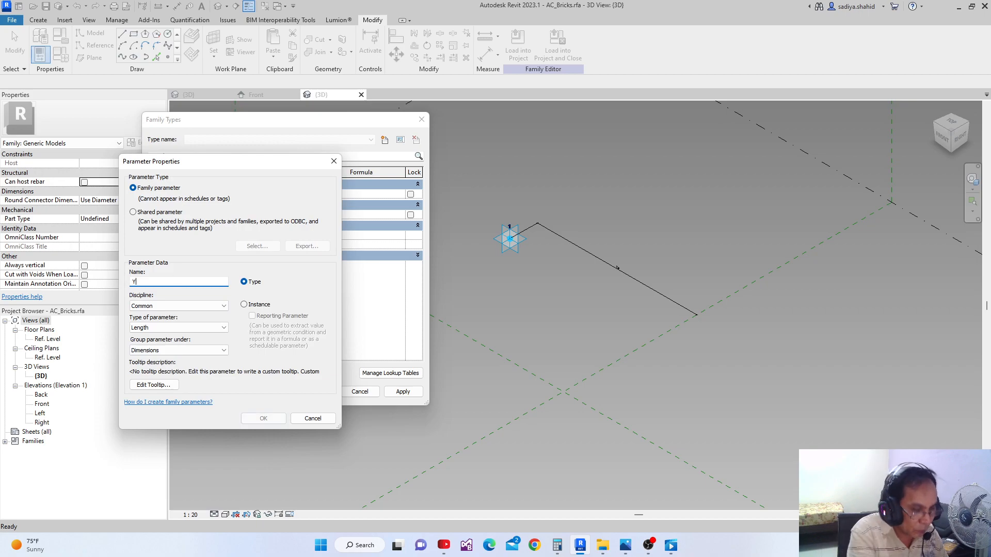
pyautogui.write('Y')
pyautogui.click(264, 418)
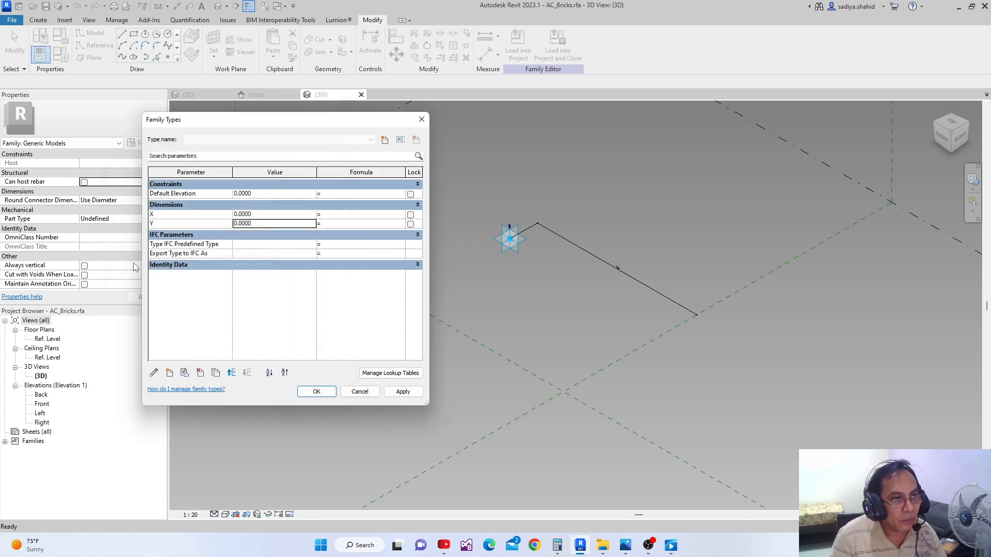
pyautogui.click(170, 373)
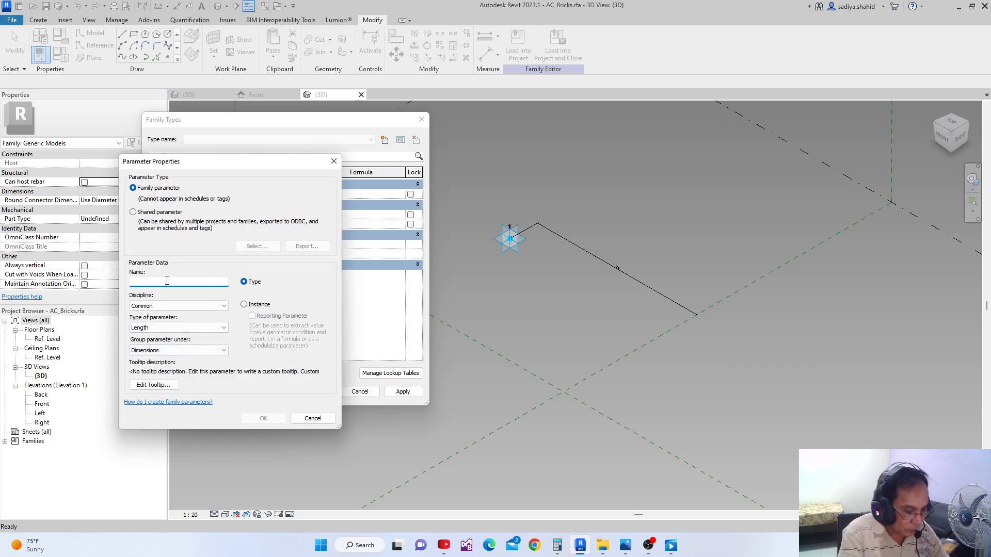
pyautogui.write('Z')
pyautogui.click(250, 419)
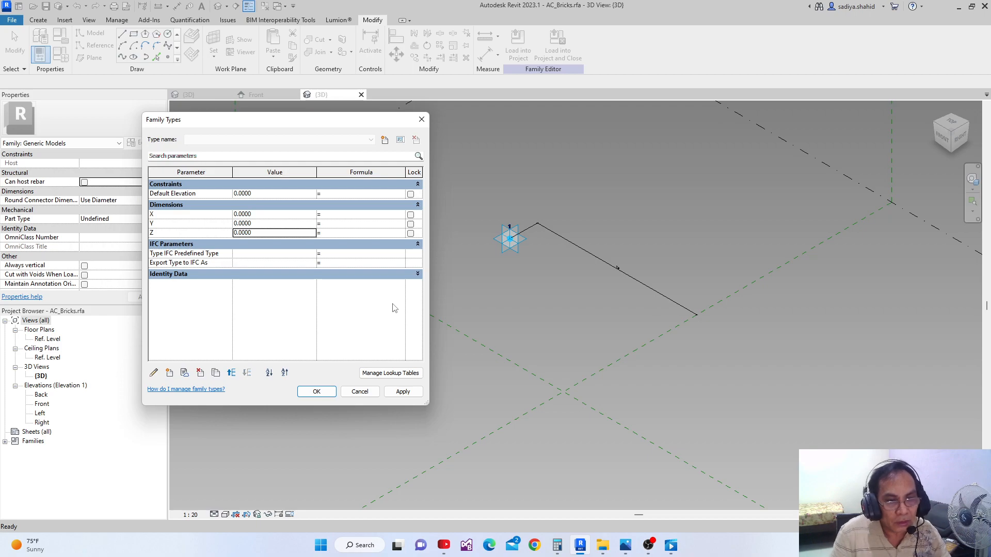
pyautogui.click(403, 392)
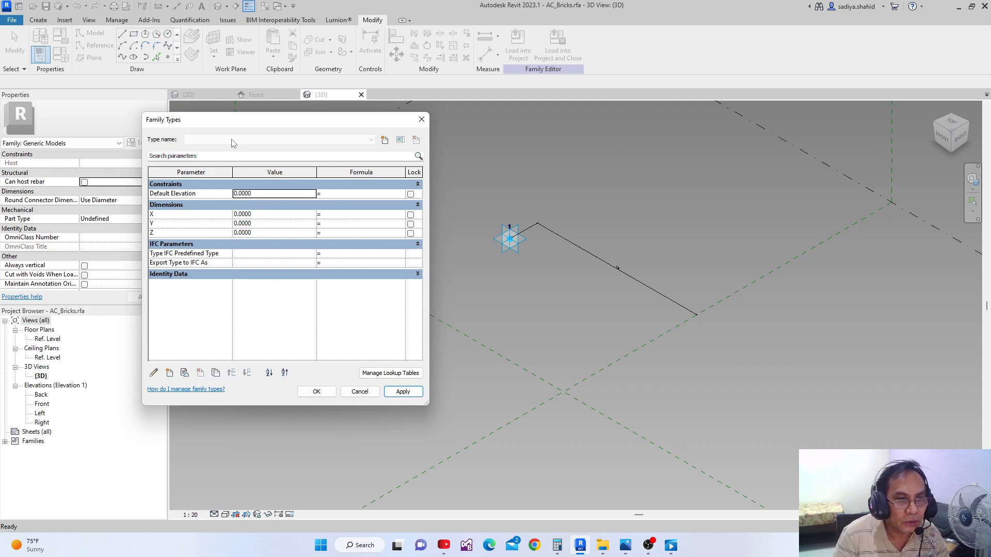
# Set the family parameters X to 0.2286, Y to 0.1143 and Z to 0.1, and apply the values
pyautogui.click(258, 216)
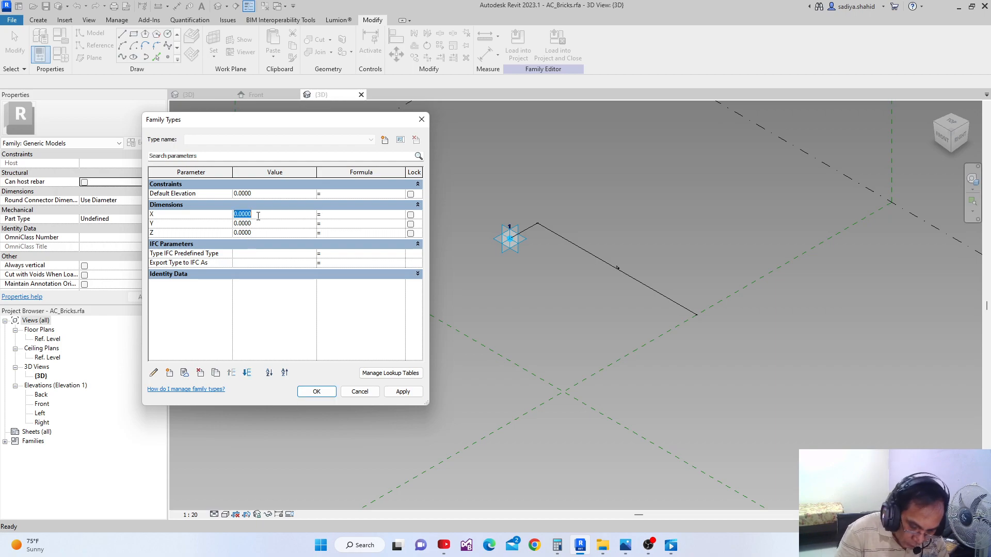
pyautogui.press('BackSpace')
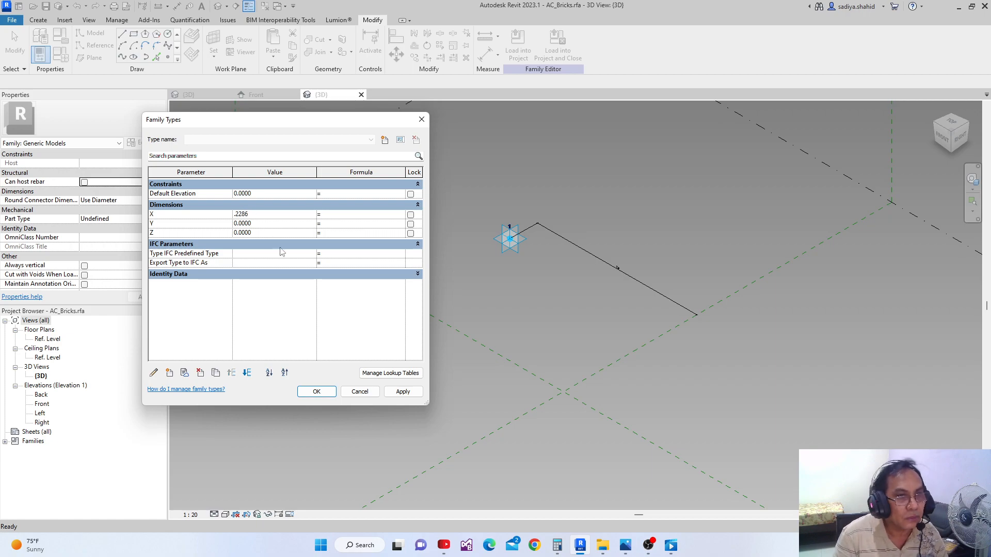
pyautogui.click(403, 391)
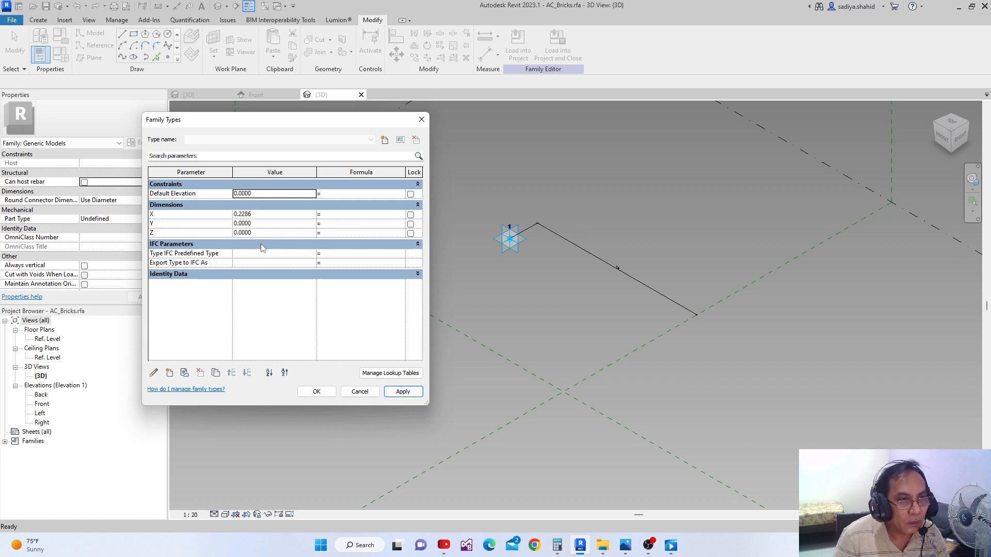
pyautogui.click(262, 224)
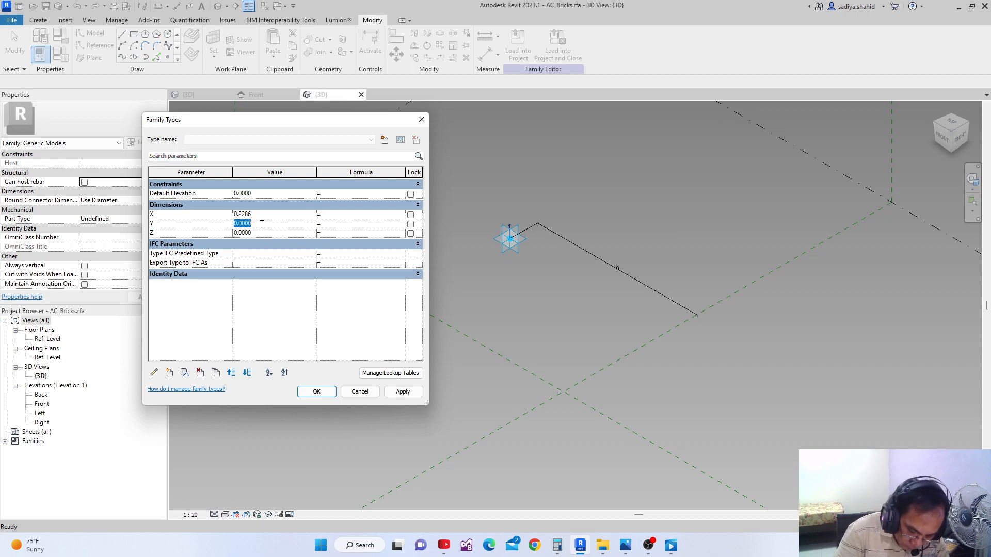
pyautogui.press('BackSpace')
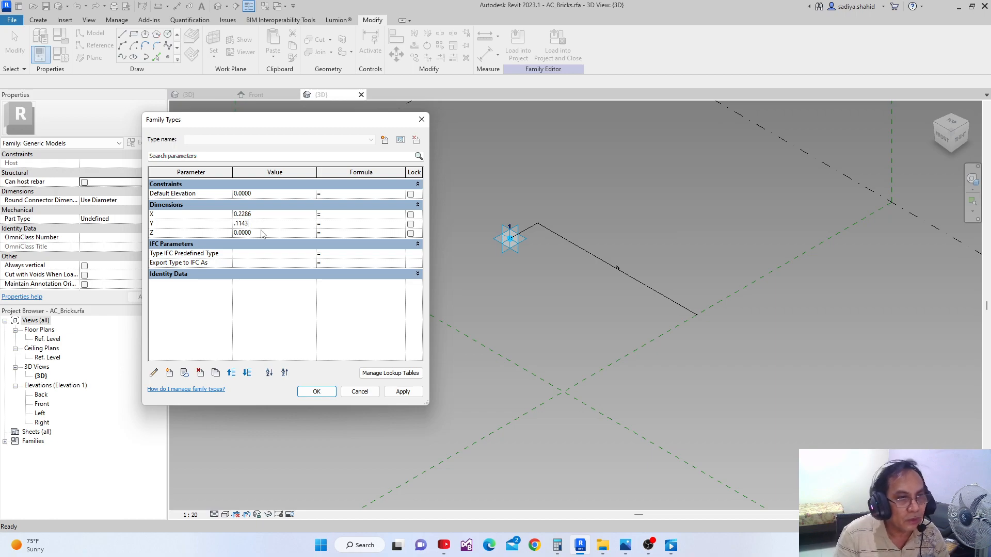
pyautogui.click(262, 232)
pyautogui.press('BackSpace')
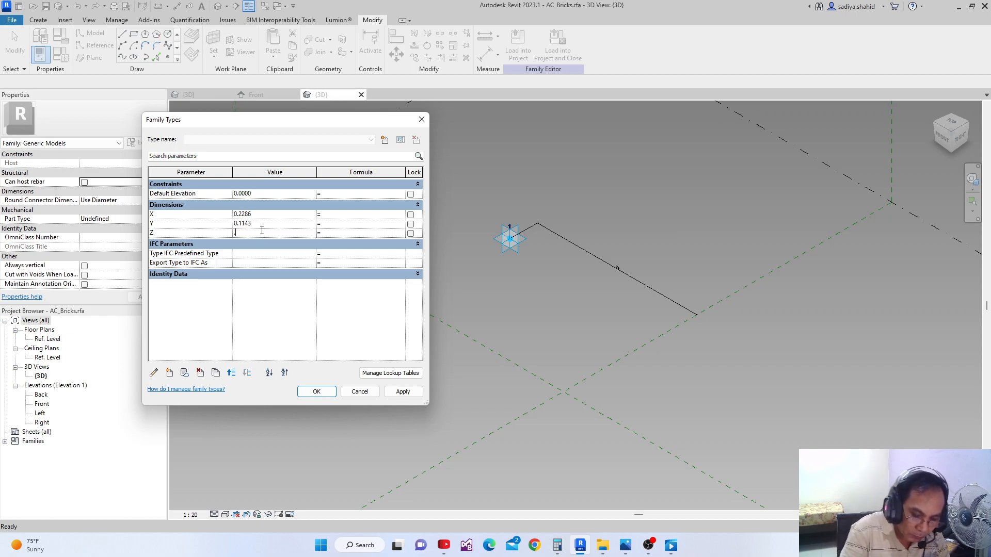
pyautogui.click(402, 392)
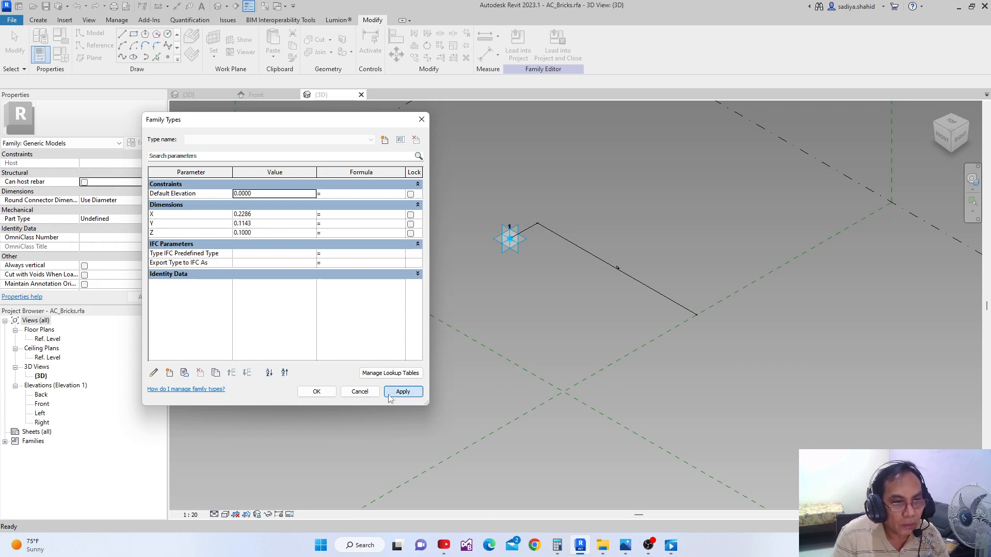
pyautogui.click(312, 394)
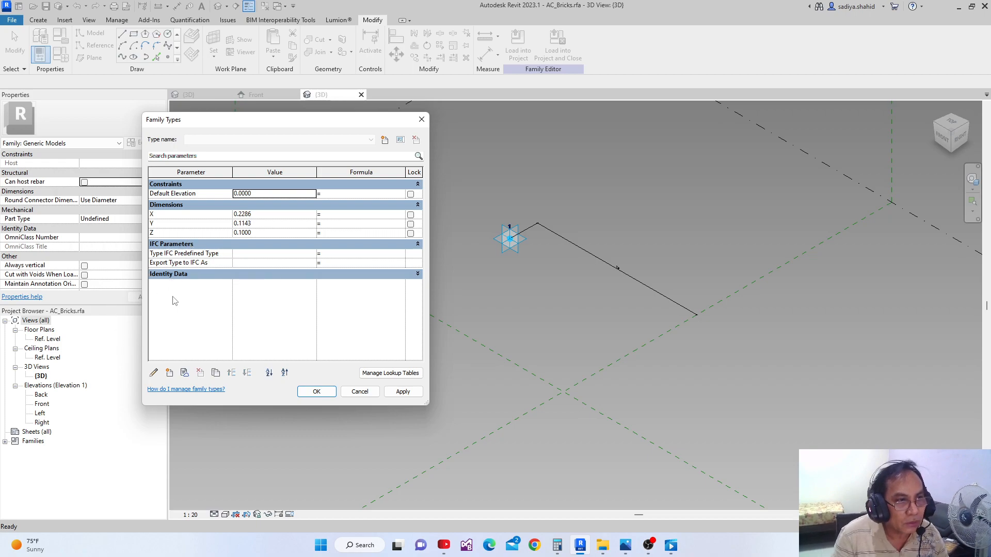
# Add an instance length parameter named Y1 under Dimensions and give it the formula -Y
pyautogui.click(169, 372)
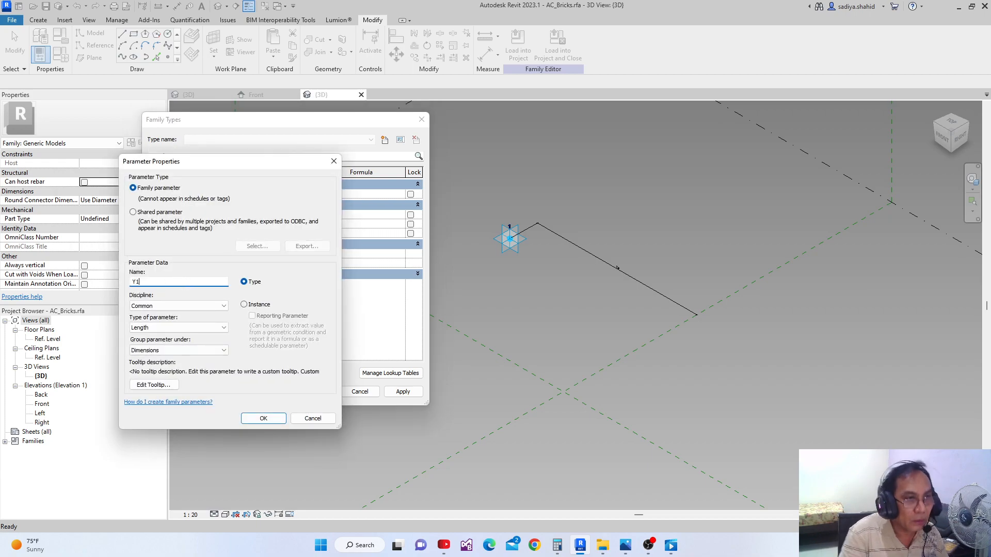
pyautogui.click(245, 304)
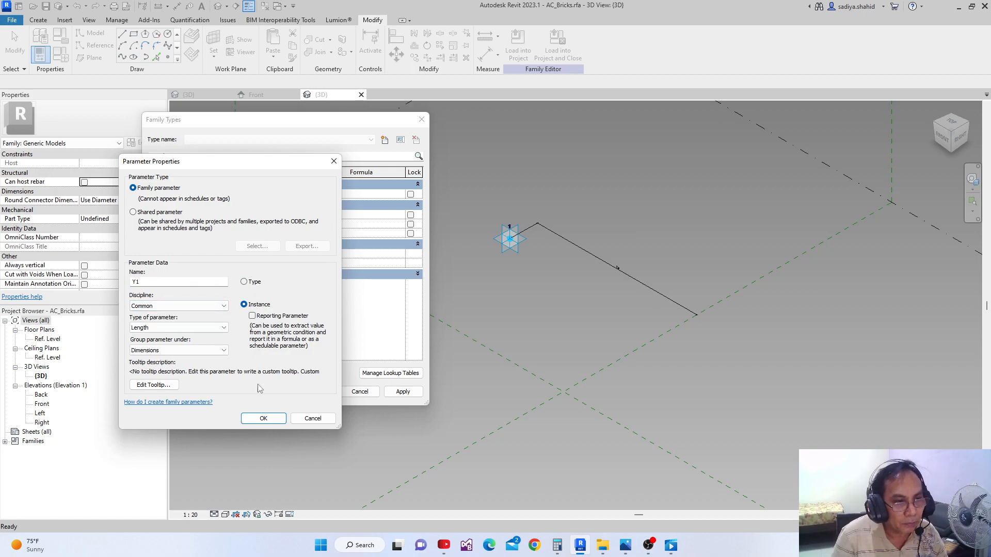
pyautogui.click(260, 419)
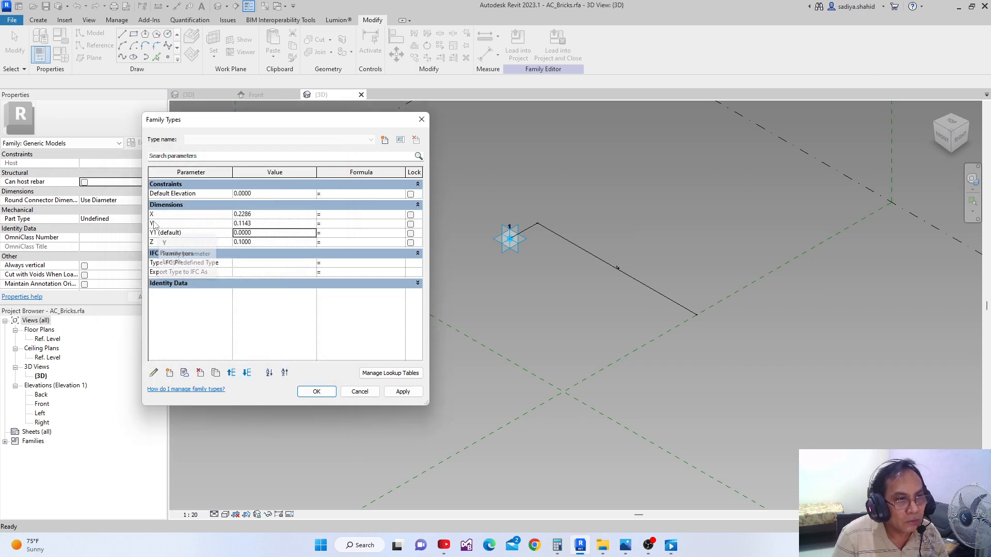
pyautogui.click(333, 234)
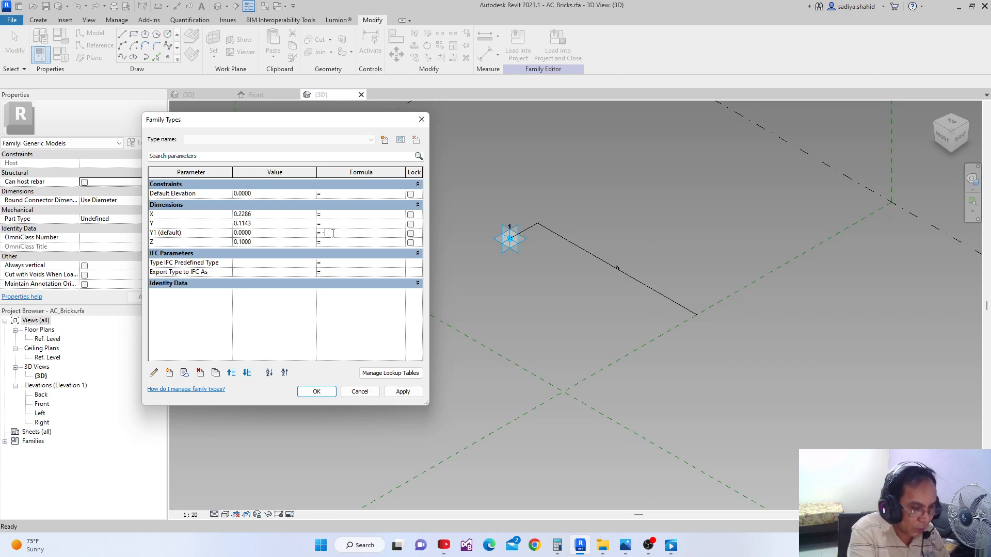
pyautogui.click(403, 392)
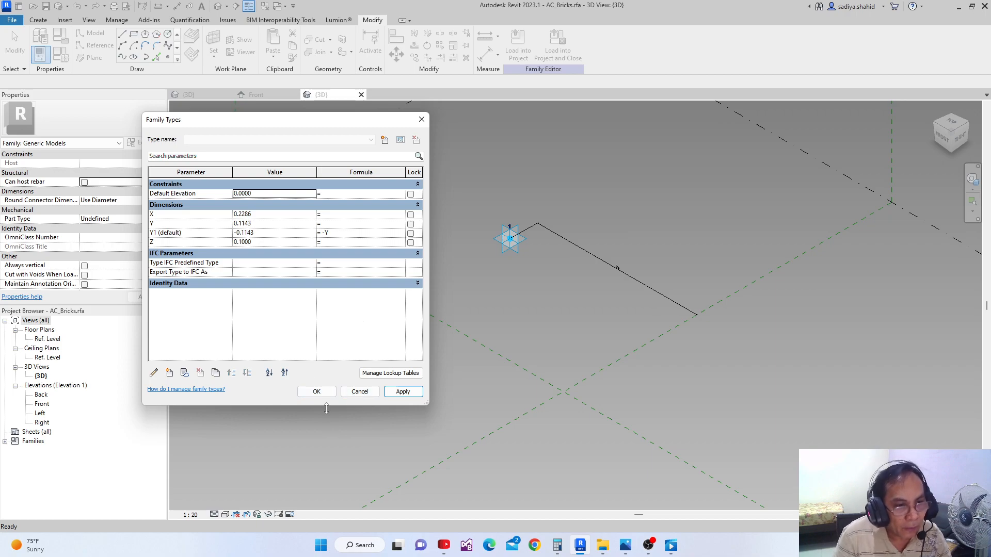
pyautogui.click(317, 393)
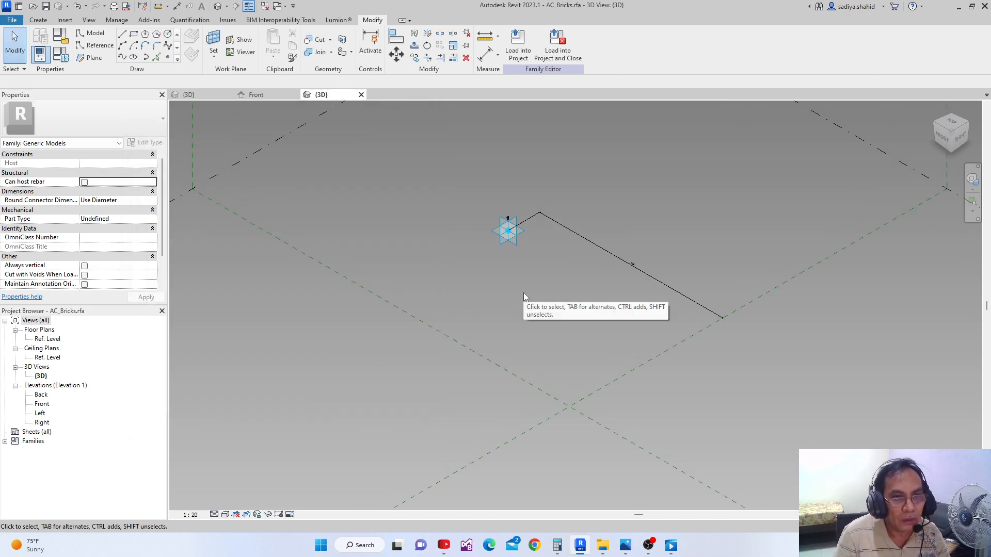
# Place two coincident reference points on the adaptive point, using its horizontal plane as the work plane
pyautogui.moveTo(513, 316); pyautogui.dragTo(449, 342, button='middle')
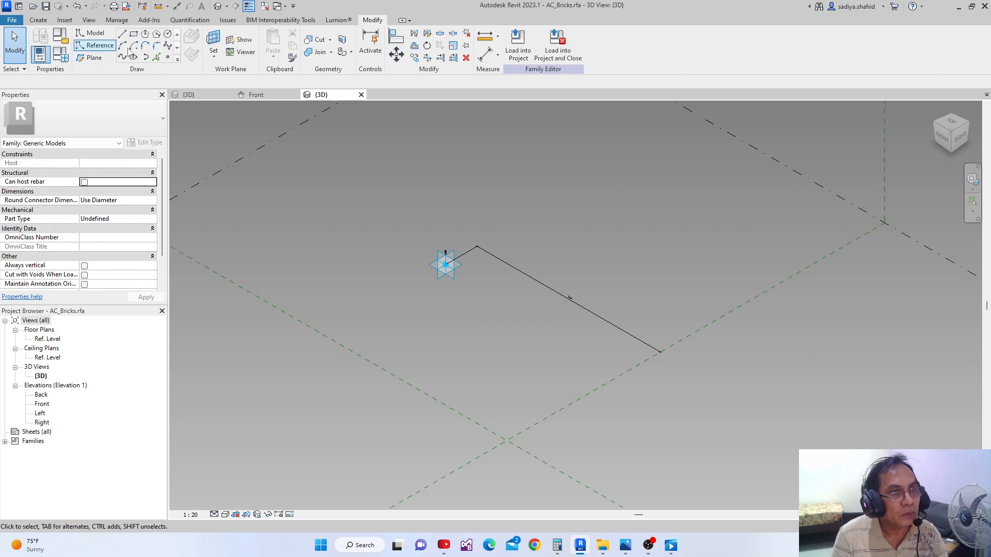
pyautogui.click(174, 59)
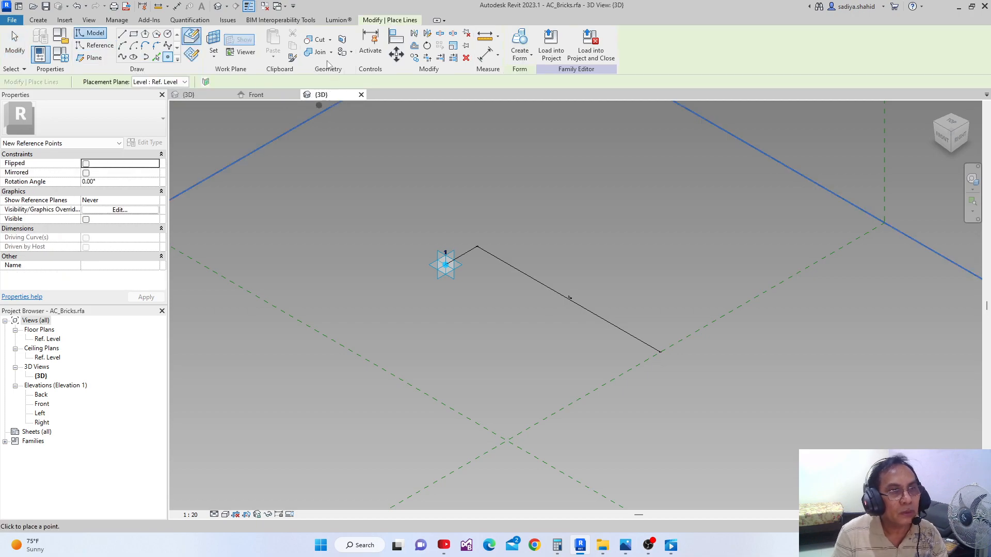
pyautogui.click(214, 41)
pyautogui.scroll(2, 448, 266)
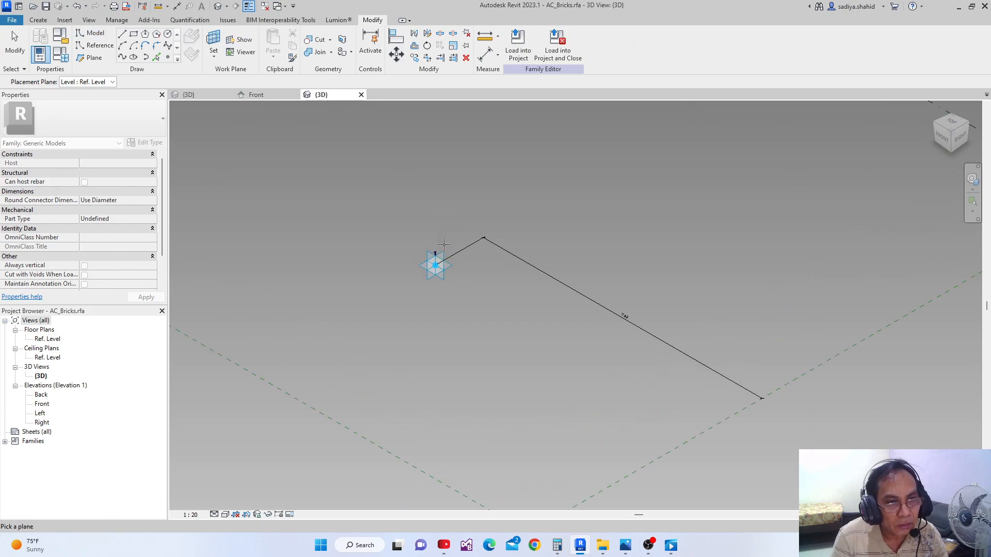
pyautogui.click(445, 268)
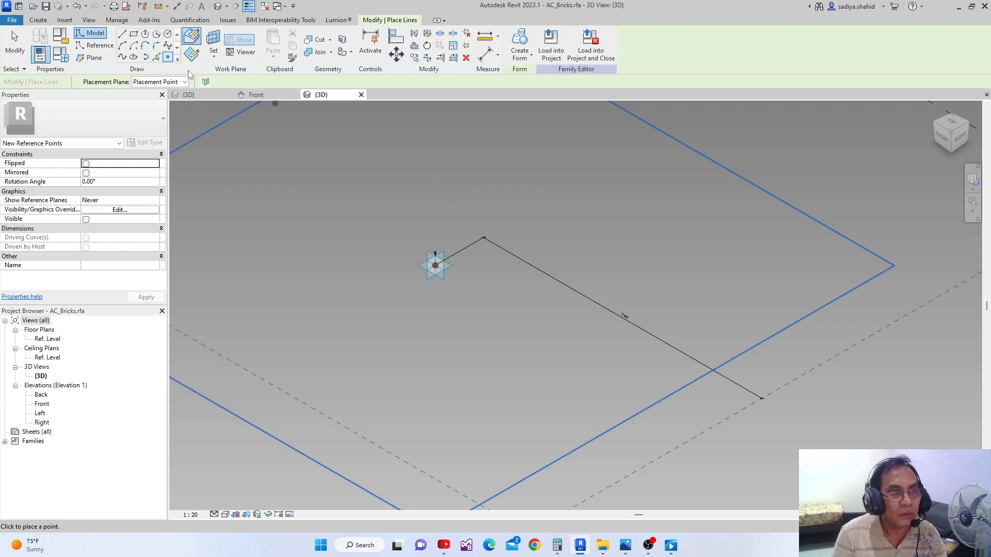
pyautogui.click(213, 43)
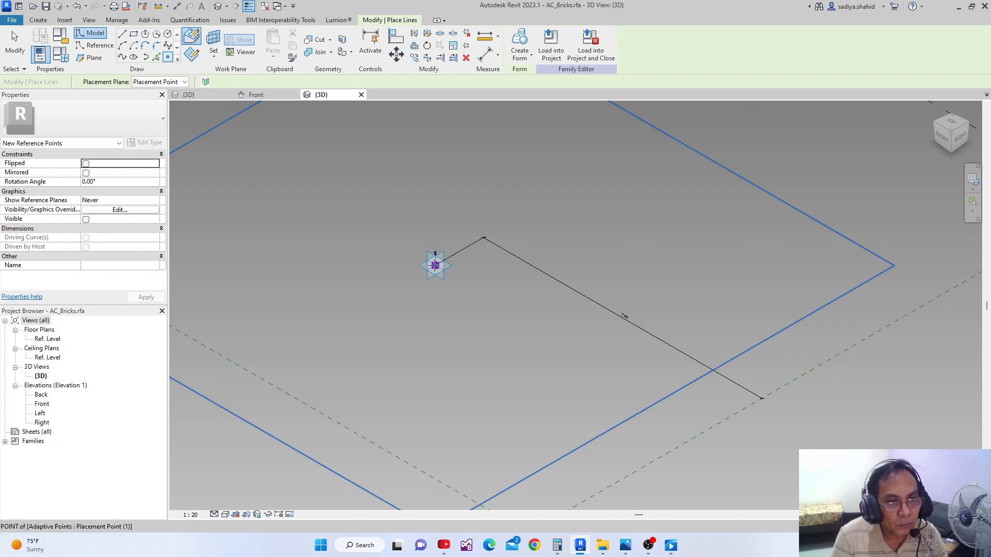
pyautogui.click(435, 266)
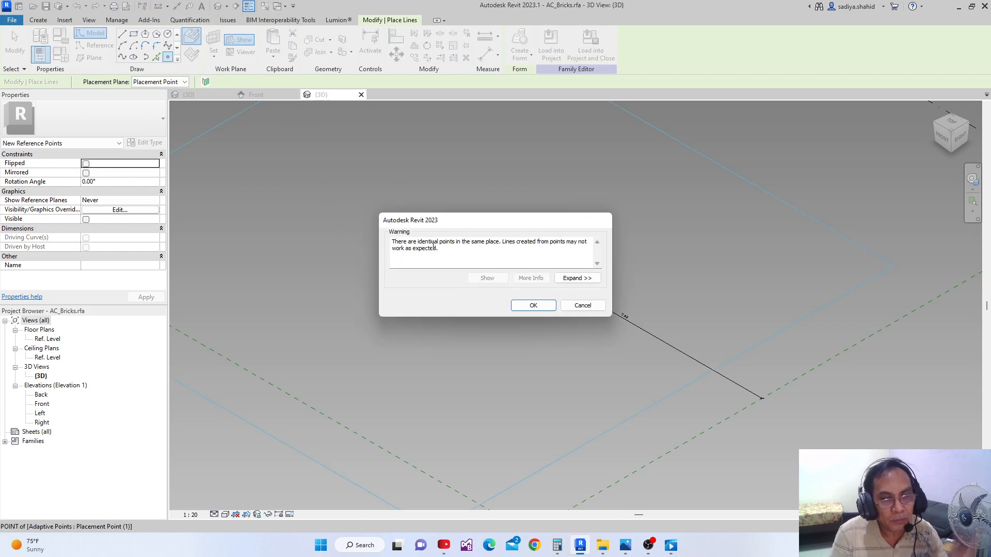
pyautogui.click(531, 305)
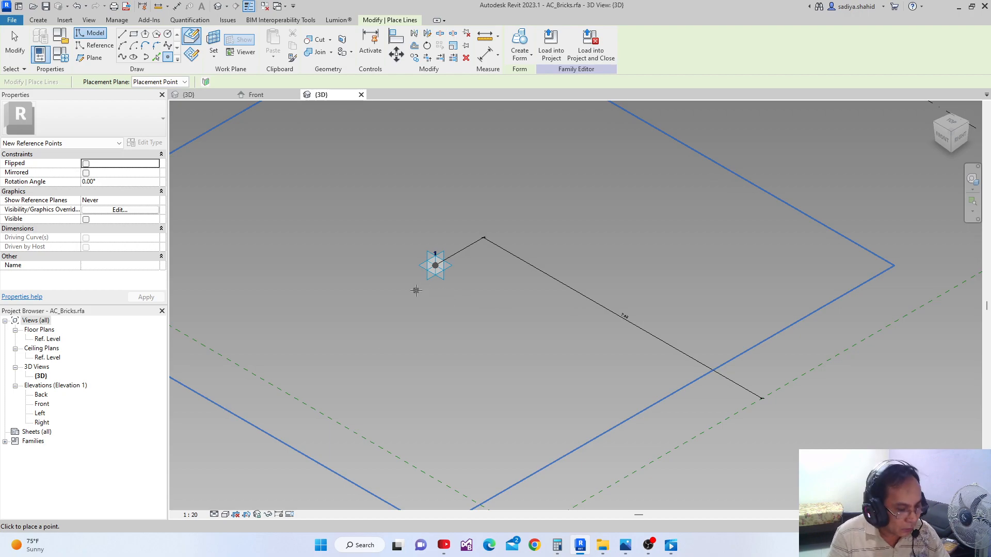
pyautogui.press('Escape')
# Associate the offset of one hosted reference point with the Y1 parameter
pyautogui.click(435, 266)
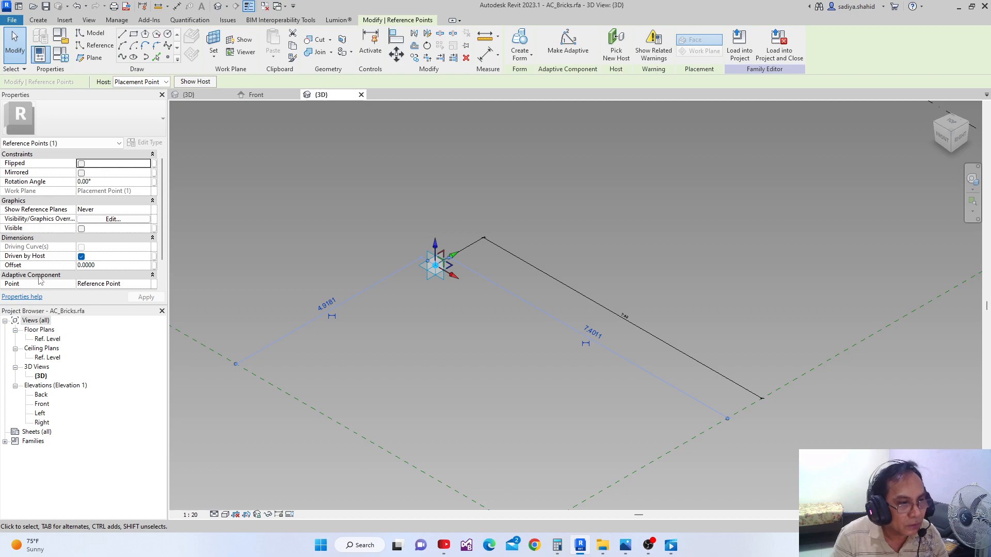
pyautogui.click(154, 268)
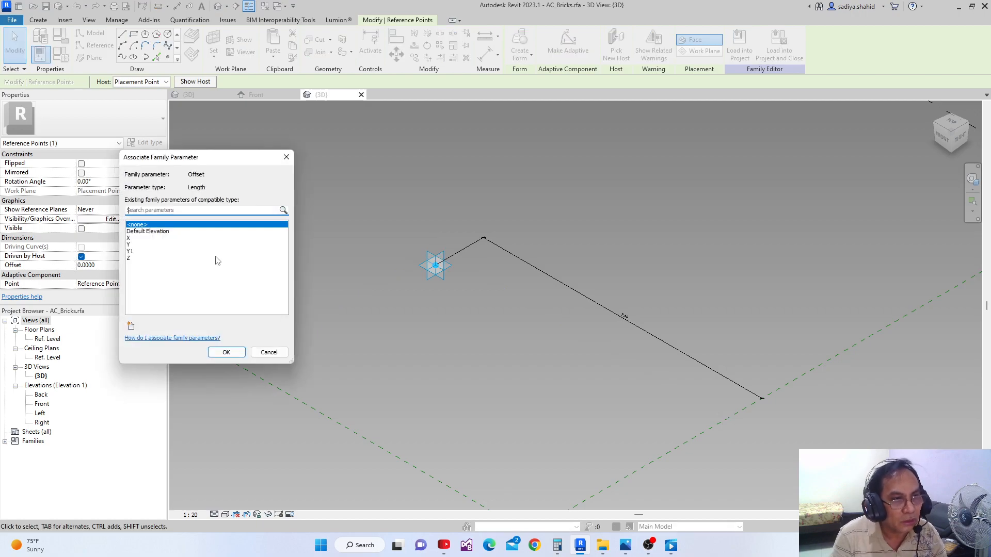
pyautogui.click(130, 252)
pyautogui.click(226, 352)
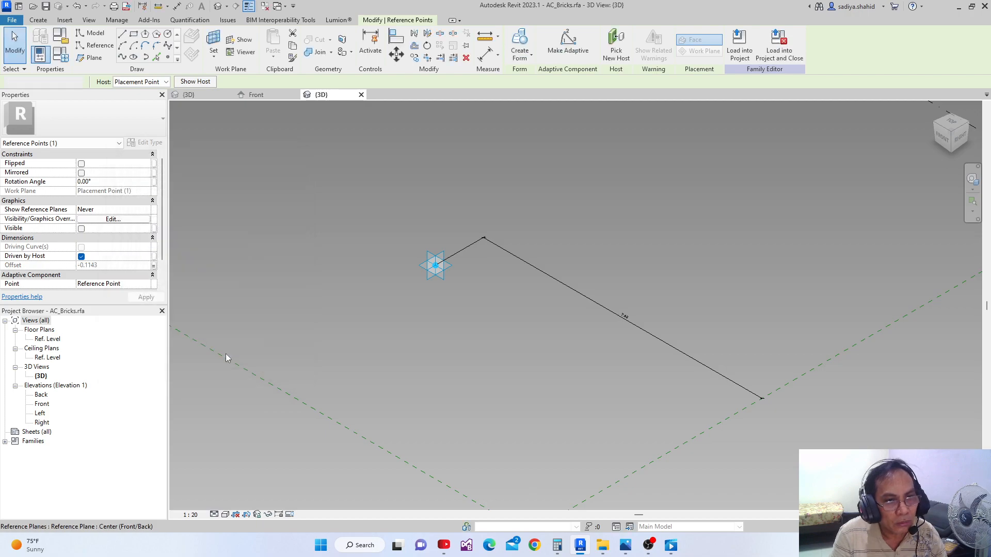
pyautogui.scroll(6, 444, 270)
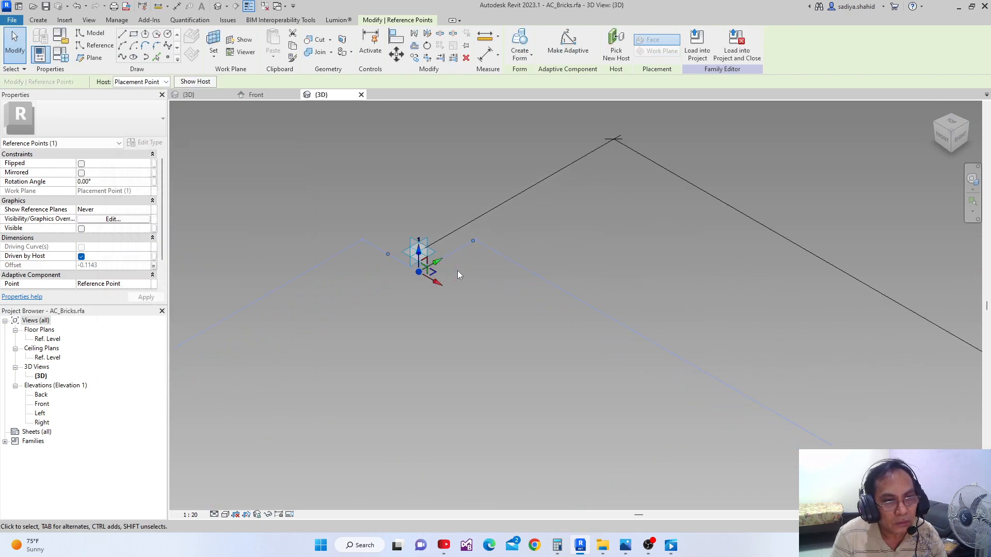
pyautogui.scroll(3, 458, 271)
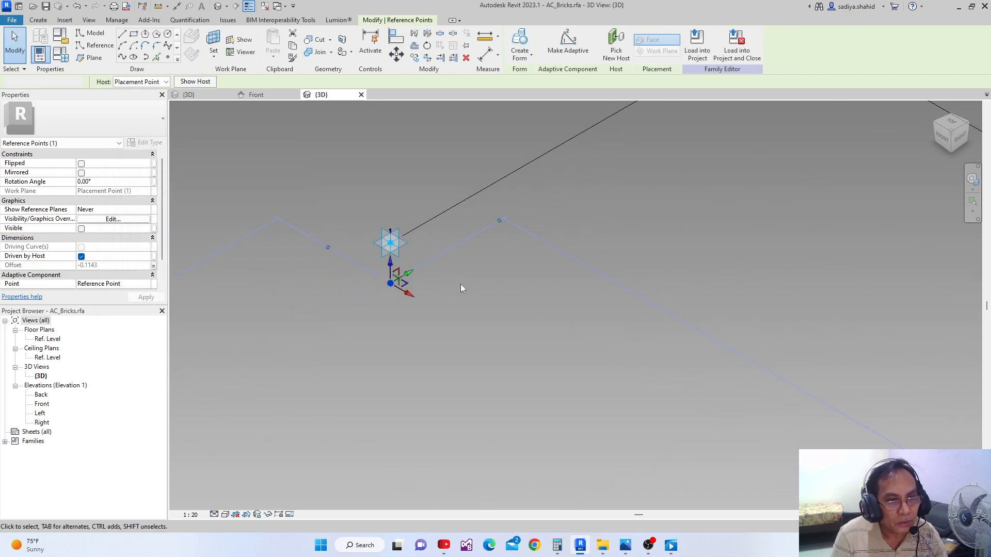
pyautogui.click(461, 288)
# Associate the offset of the other hosted reference point with the Y parameter
pyautogui.click(383, 247)
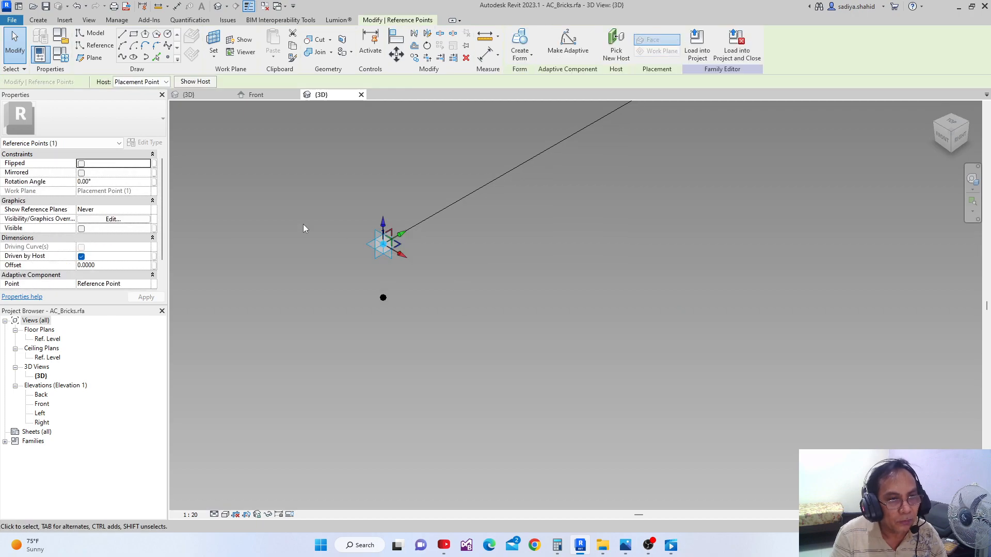
pyautogui.click(154, 266)
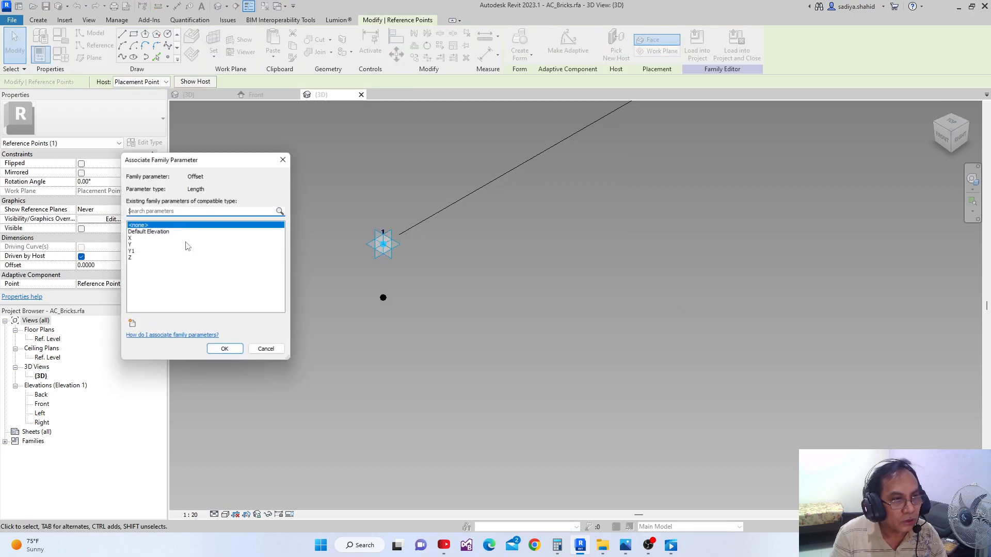
pyautogui.click(130, 245)
pyautogui.click(226, 352)
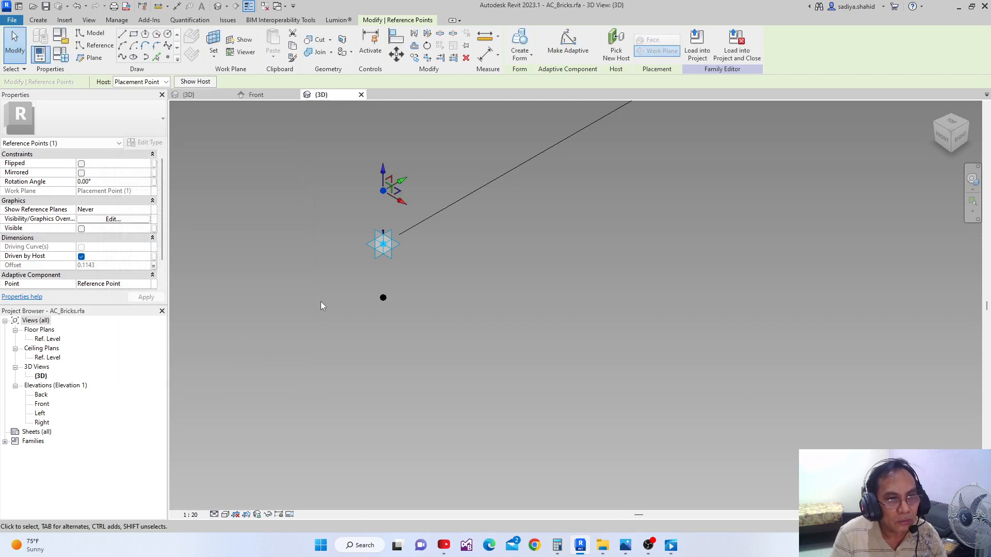
pyautogui.scroll(-8, 320, 305)
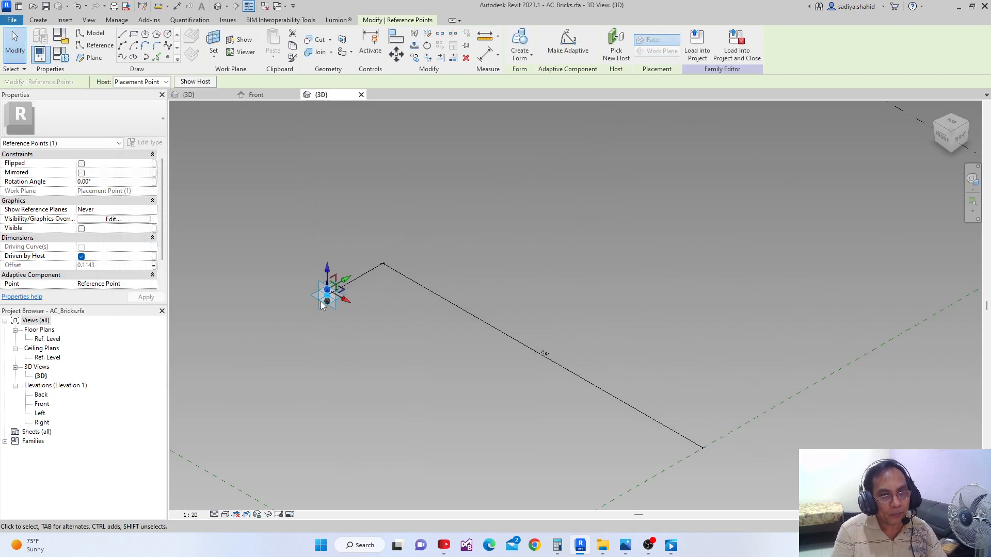
pyautogui.click(336, 326)
# Delete the linear dimension between the adaptive point and the center reference plane
pyautogui.scroll(2, 336, 326)
pyautogui.moveTo(337, 326); pyautogui.dragTo(406, 182, button='middle')
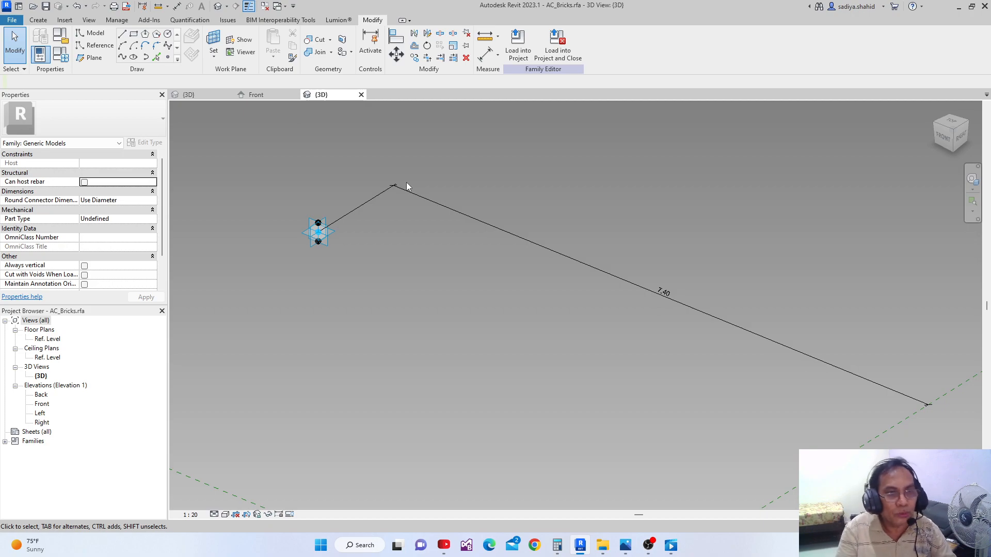
pyautogui.keyDown('shift'); pyautogui.moveTo(407, 181); pyautogui.dragTo(389, 235, button='middle'); pyautogui.keyUp('shift')
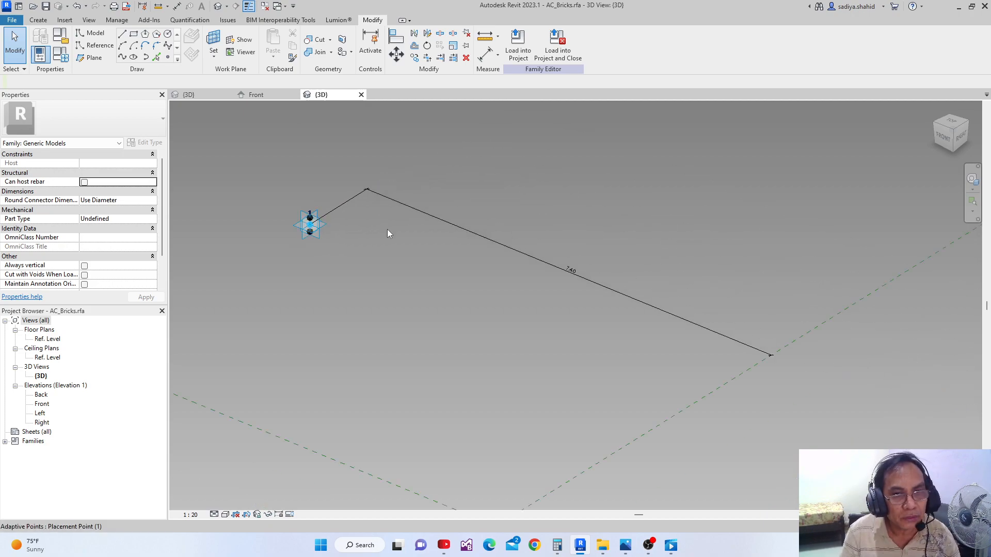
pyautogui.click(567, 278)
pyautogui.scroll(-2, 484, 271)
pyautogui.click(487, 270)
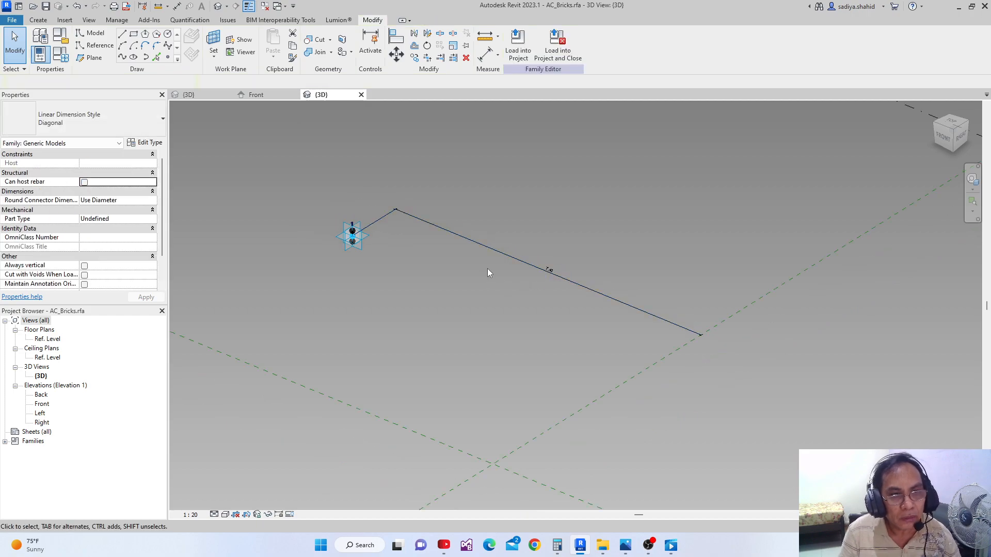
pyautogui.click(452, 237)
pyautogui.press('Delete')
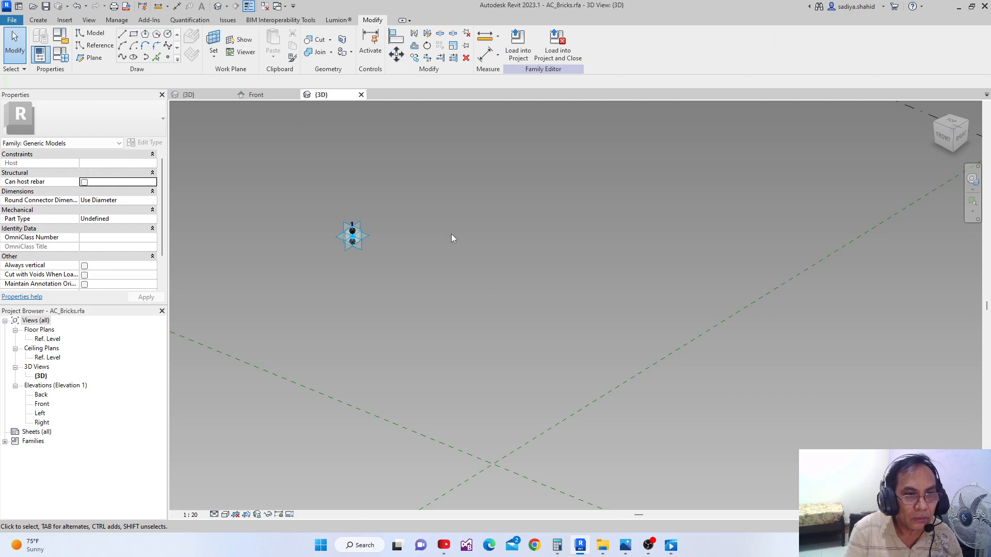
pyautogui.scroll(2, 343, 224)
pyautogui.moveTo(343, 224); pyautogui.dragTo(390, 271, button='middle')
pyautogui.scroll(1, 390, 272)
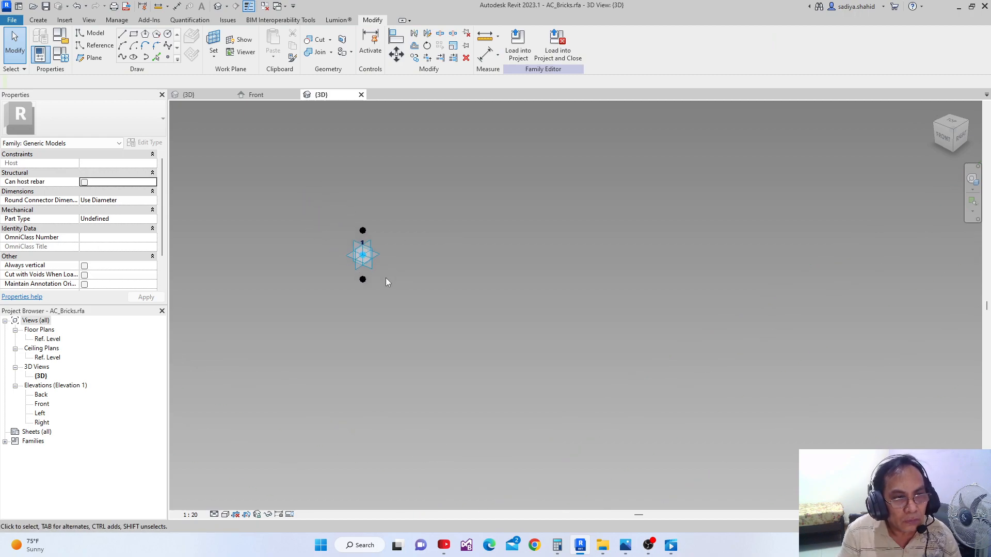
# Place a reference point on the lower hosted point, using that point's side-facing vertical plane as the work plane
pyautogui.scroll(2, 332, 280)
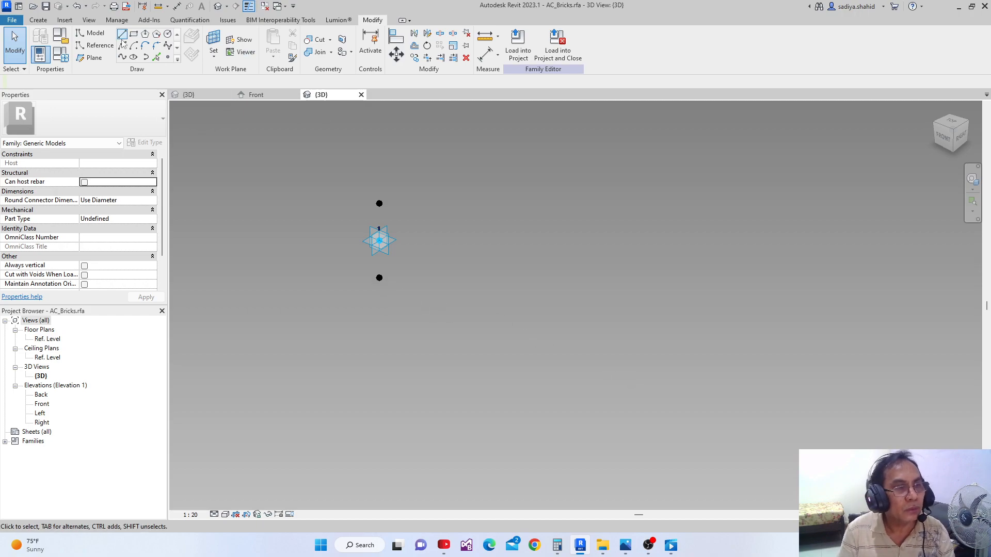
pyautogui.click(168, 58)
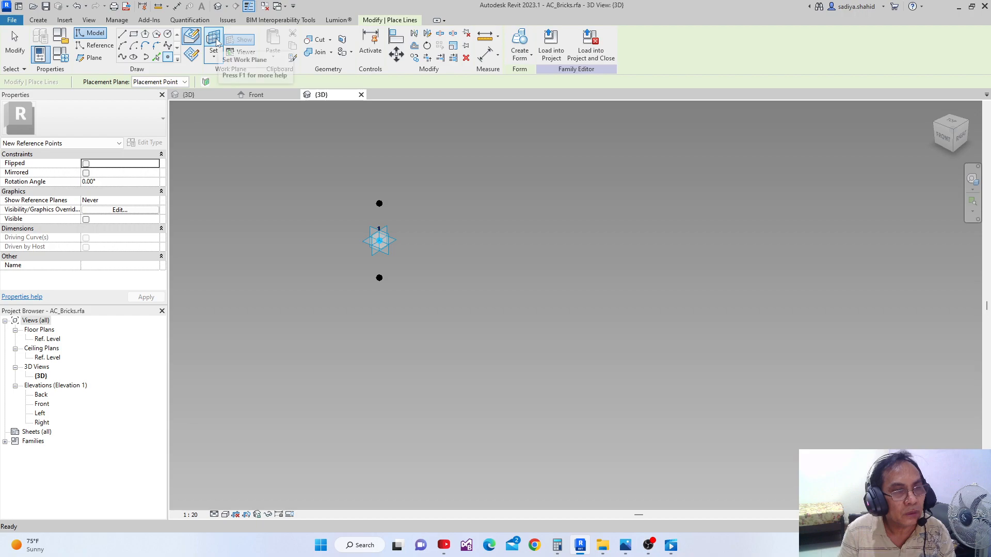
pyautogui.click(216, 44)
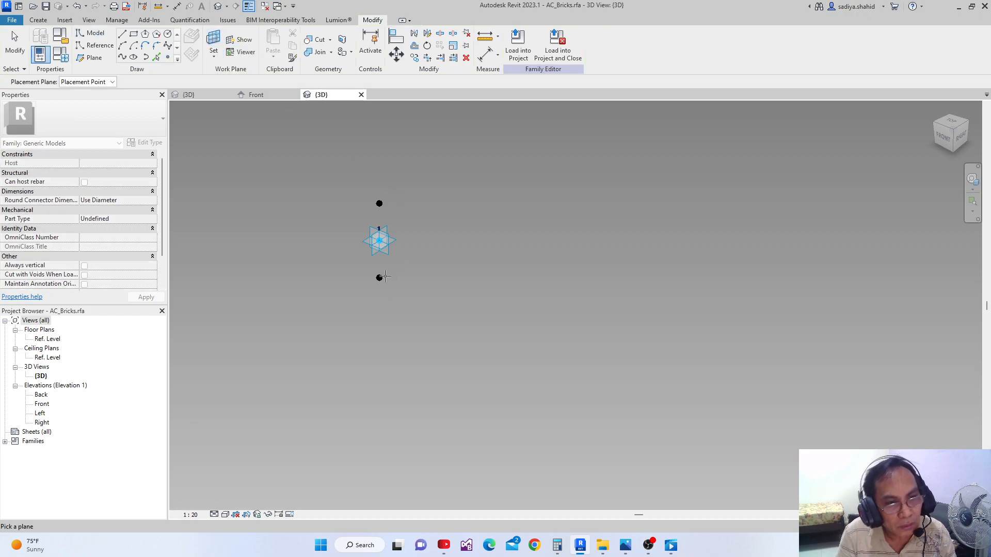
pyautogui.click(377, 283)
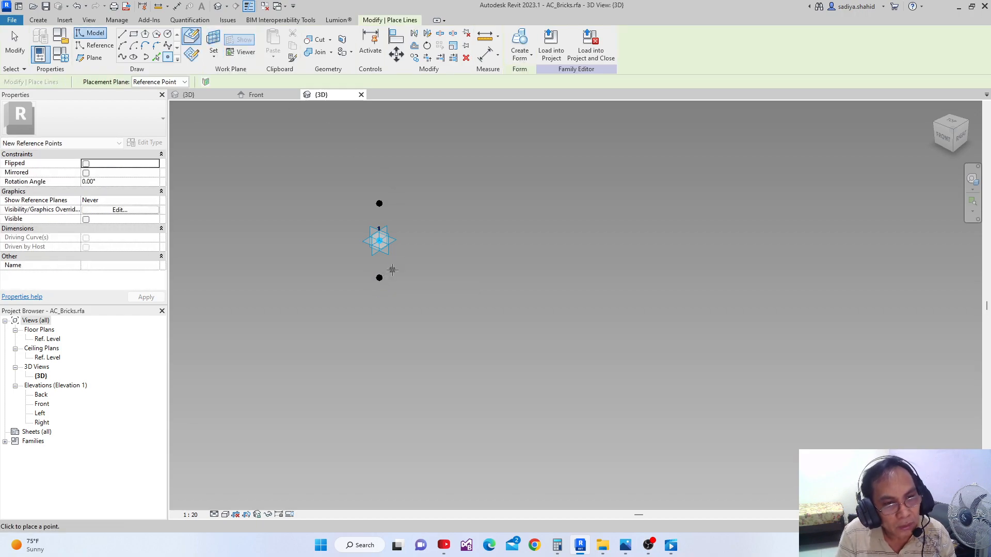
pyautogui.click(381, 279)
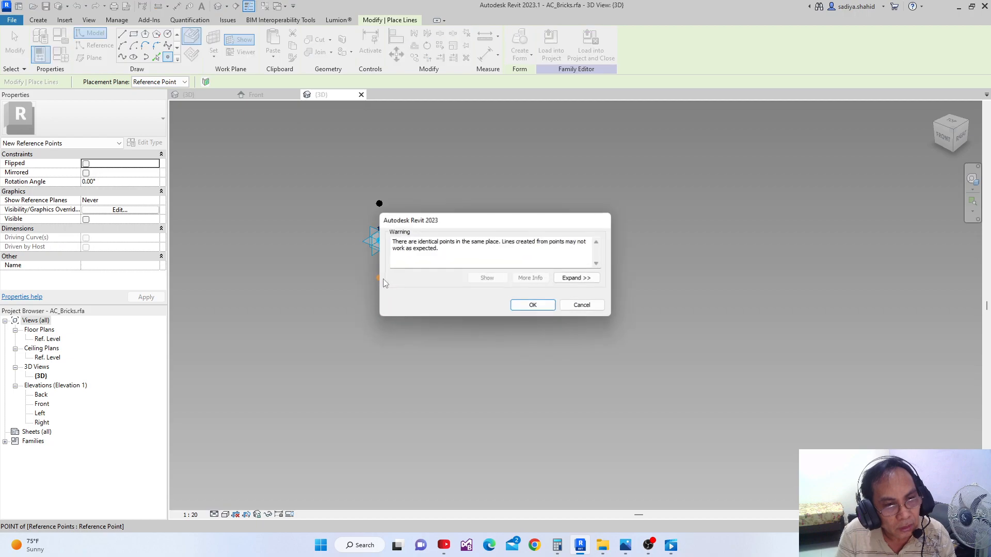
pyautogui.click(523, 304)
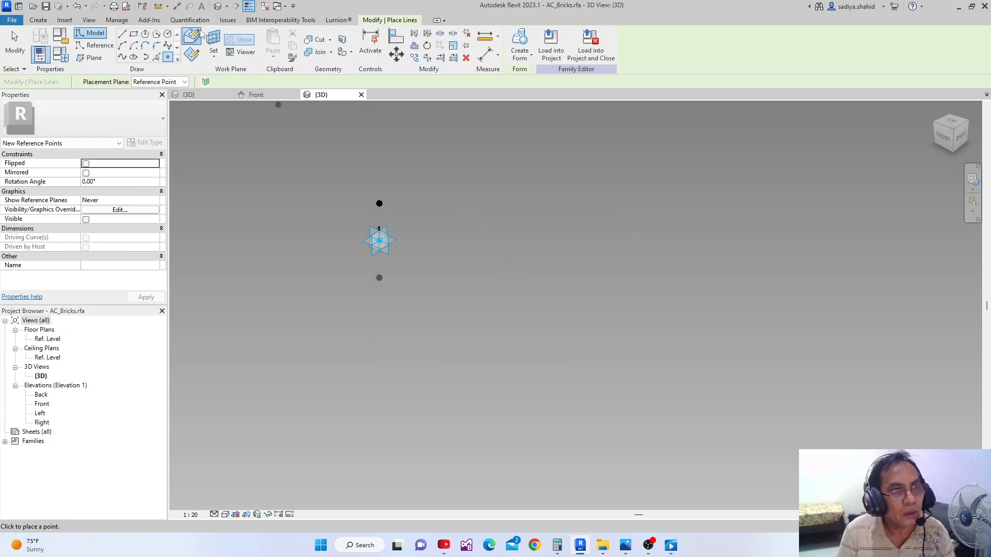
# Place a reference point on the upper hosted point, using that point's side-facing vertical plane as the work plane
pyautogui.press('Escape')
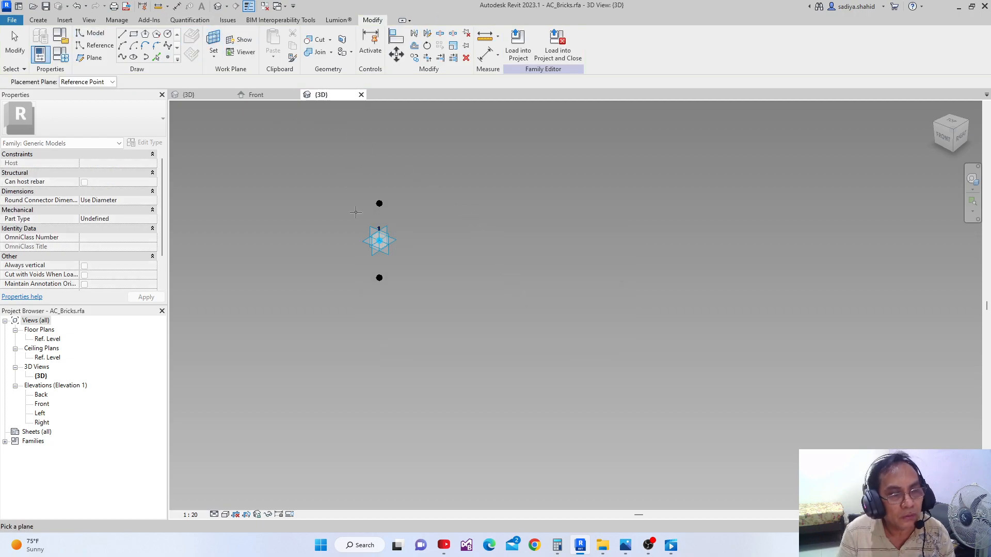
pyautogui.click(384, 206)
pyautogui.click(383, 205)
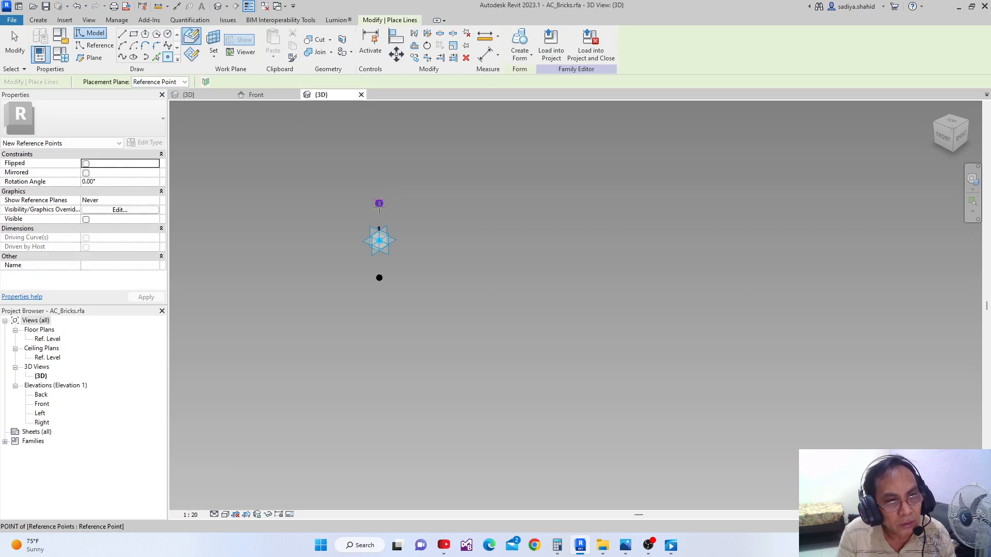
pyautogui.click(531, 305)
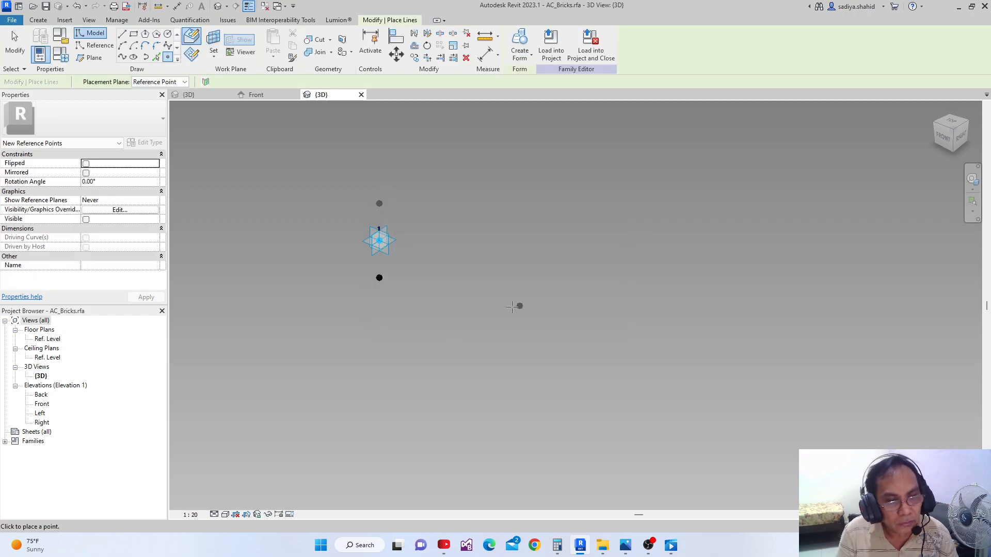
pyautogui.press('Escape')
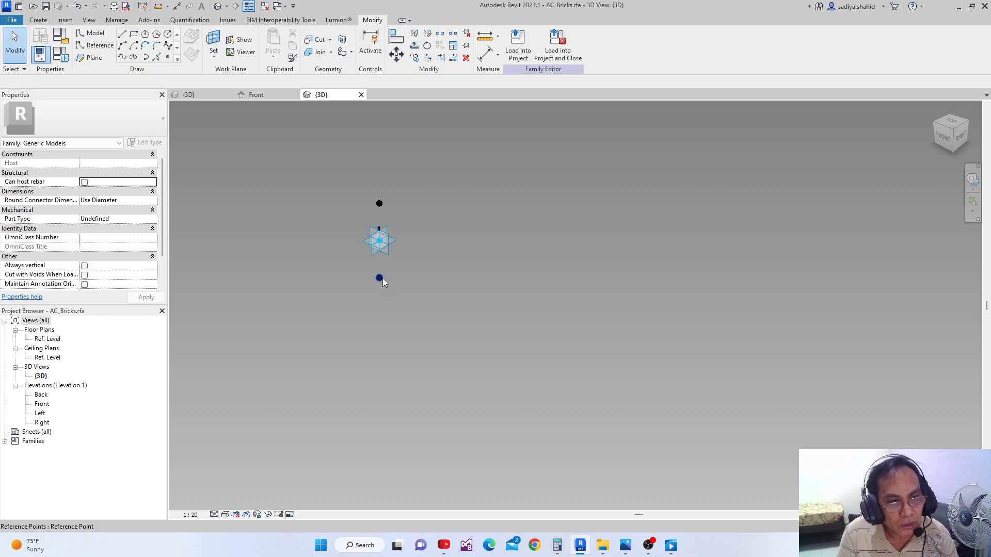
# Associate the offset of the new reference point hosted on the lower point with the X parameter
pyautogui.click(380, 278)
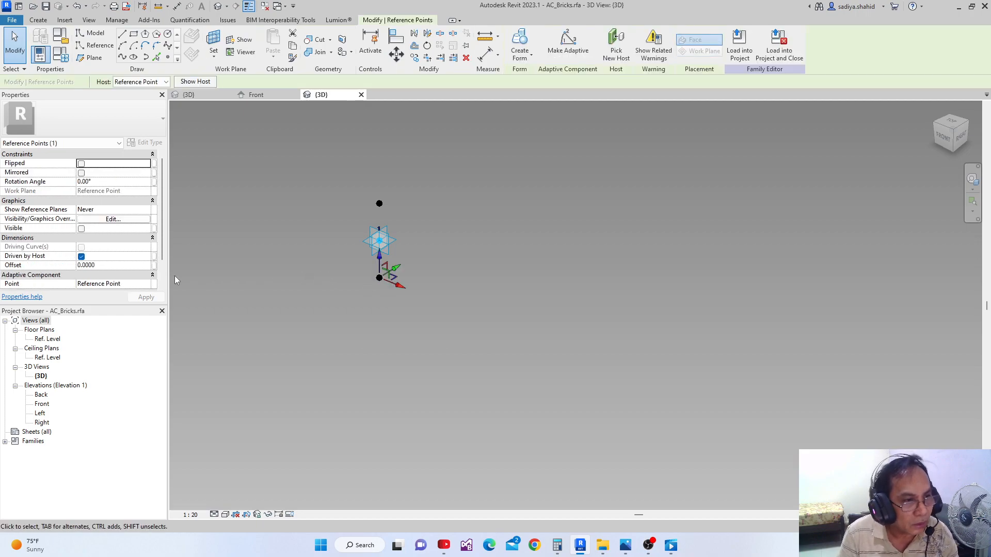
pyautogui.click(154, 265)
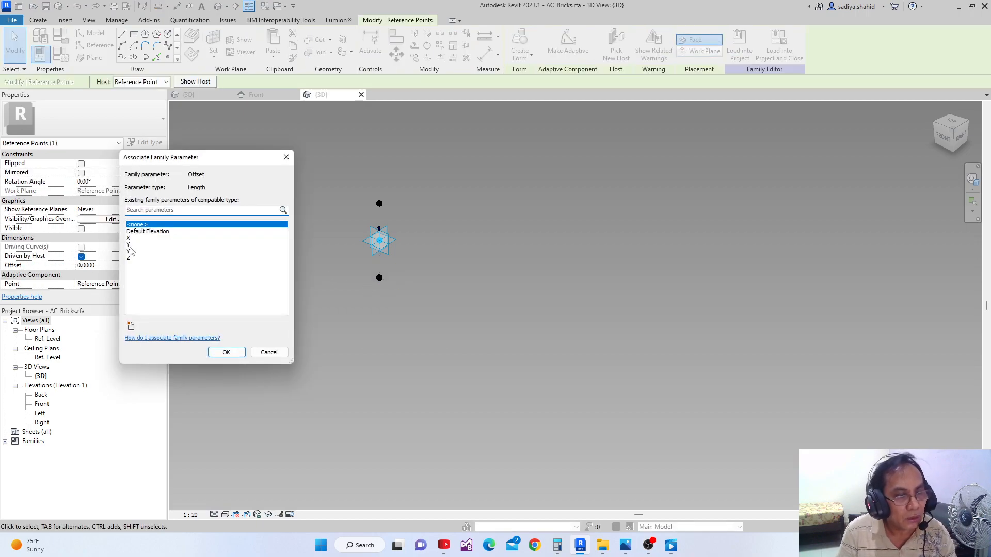
pyautogui.click(138, 231)
pyautogui.click(232, 353)
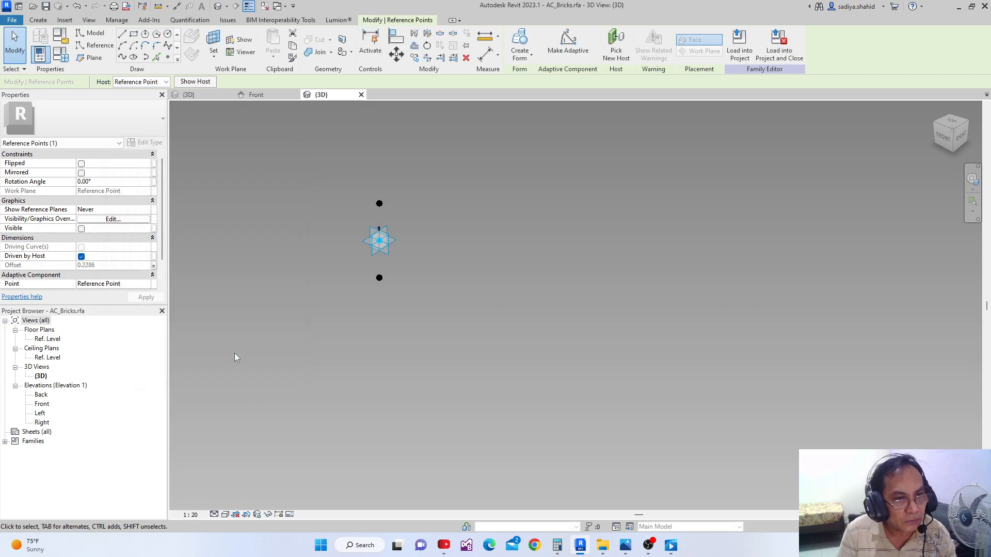
pyautogui.scroll(2, 336, 303)
pyautogui.moveTo(340, 303); pyautogui.dragTo(296, 348, button='middle')
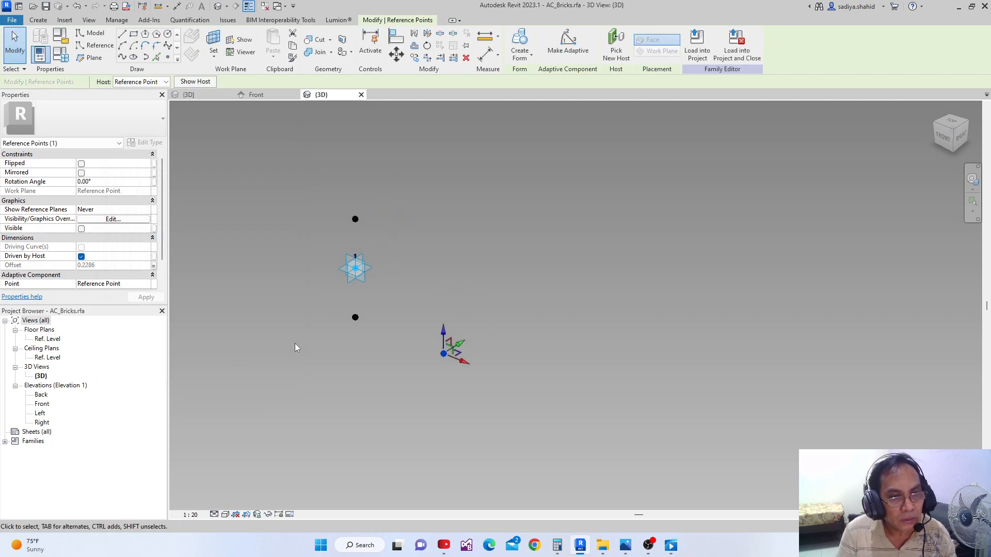
pyautogui.click(295, 342)
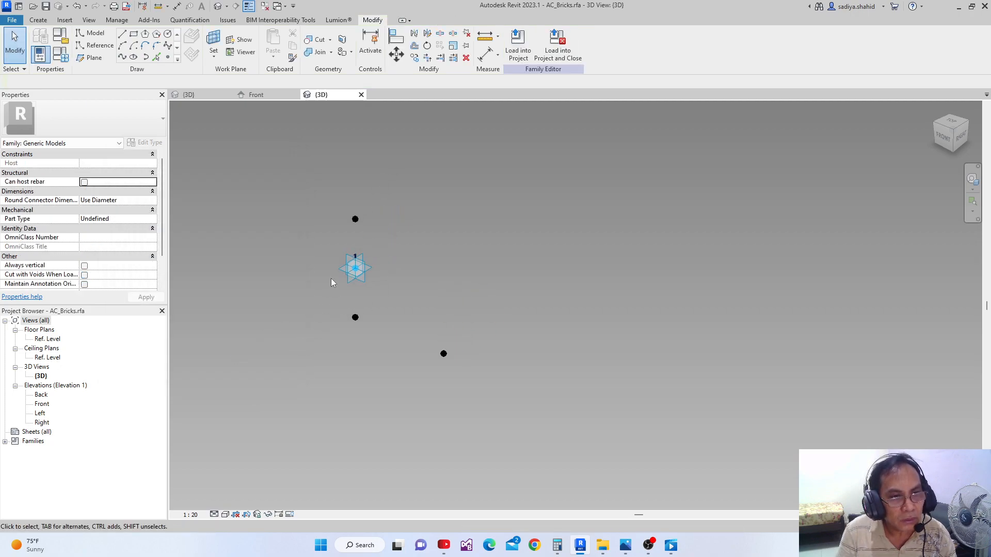
# Associate the offset of the new reference point hosted on the upper point with the X parameter
pyautogui.click(355, 220)
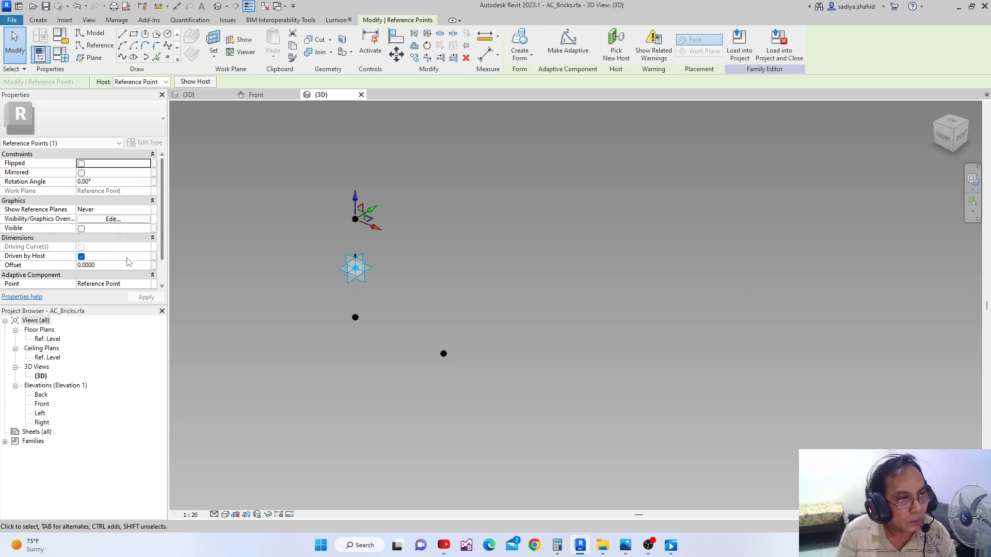
pyautogui.click(155, 265)
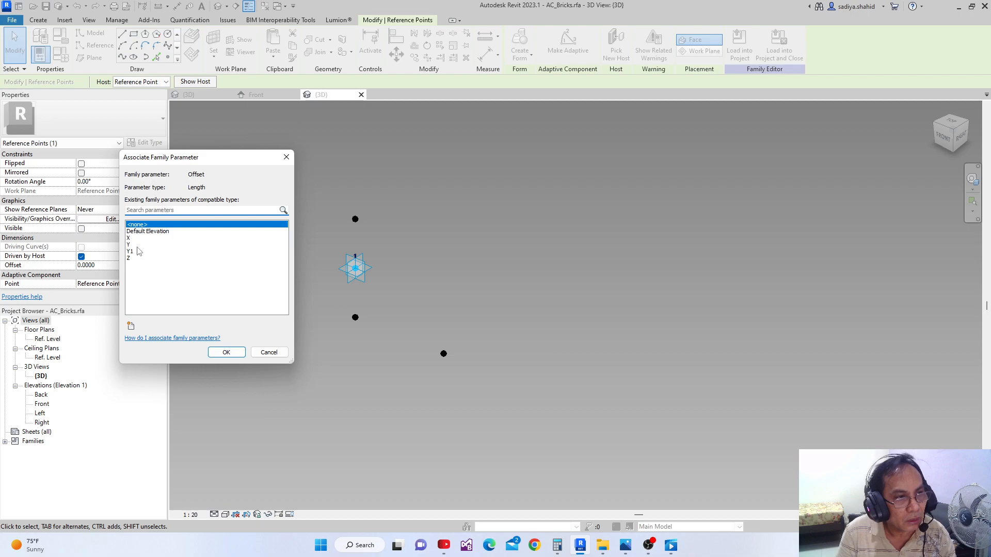
pyautogui.click(133, 238)
pyautogui.click(227, 352)
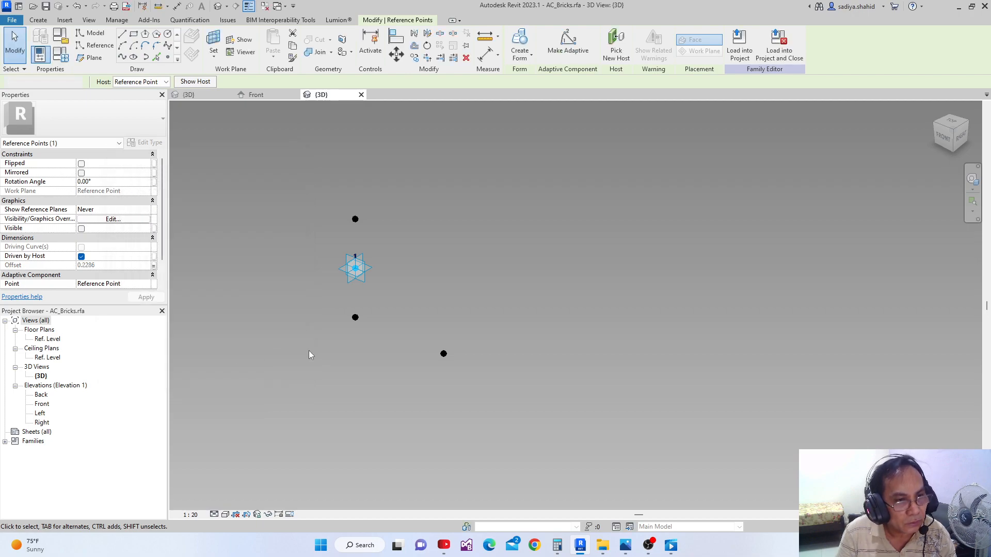
pyautogui.click(329, 350)
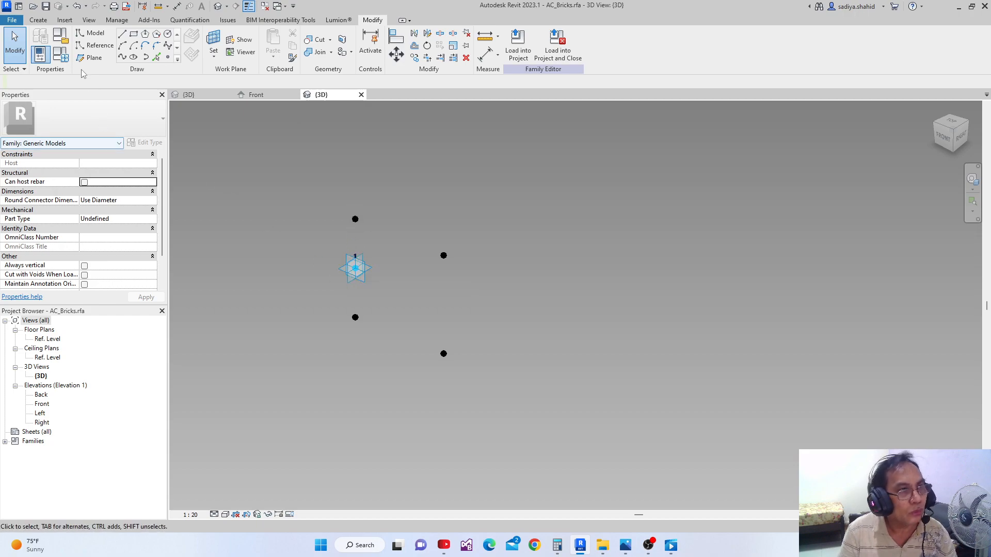
# Copy the result 0.05715 from Calculator and apply it as the Y parameter's value in the Revit family types
pyautogui.click(60, 53)
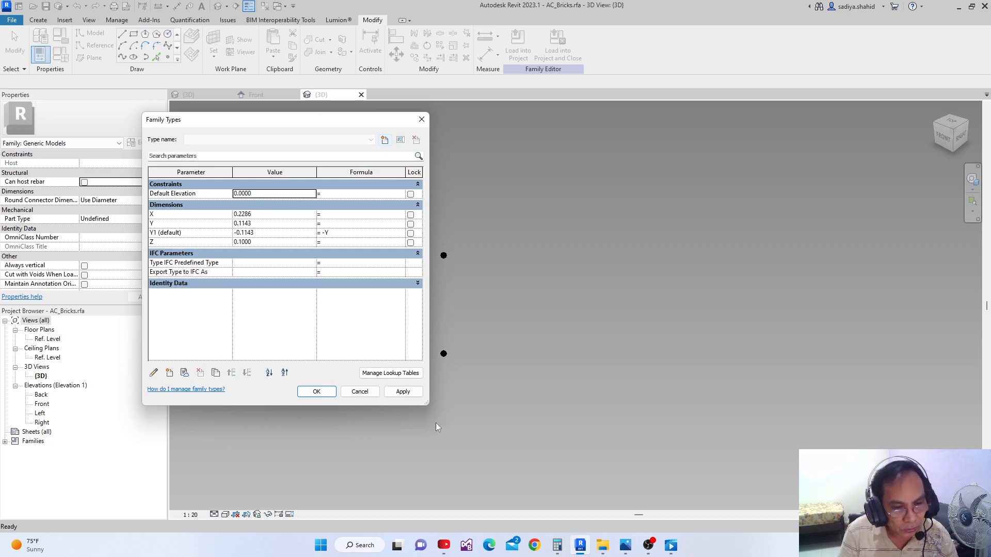
pyautogui.click(558, 545)
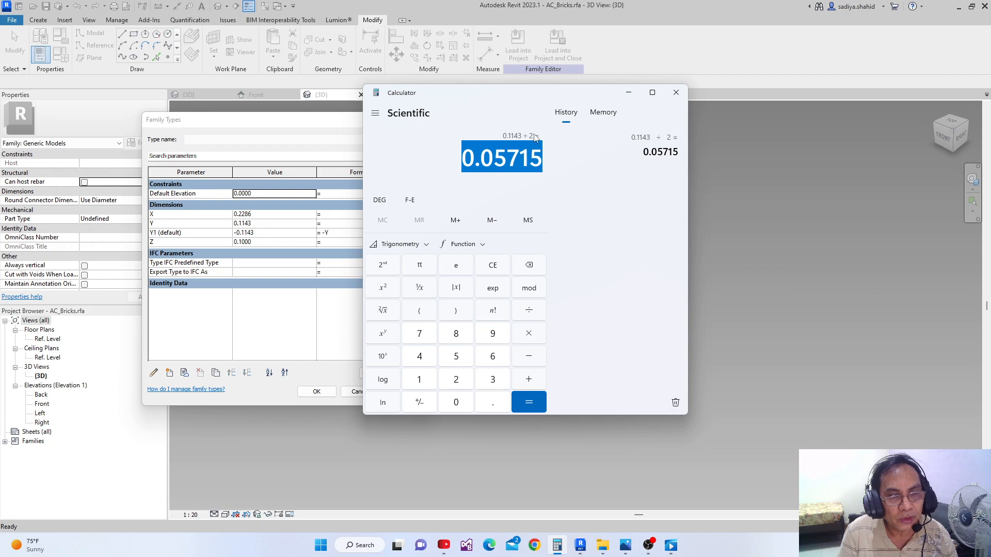
pyautogui.rightClick(493, 159)
pyautogui.click(511, 167)
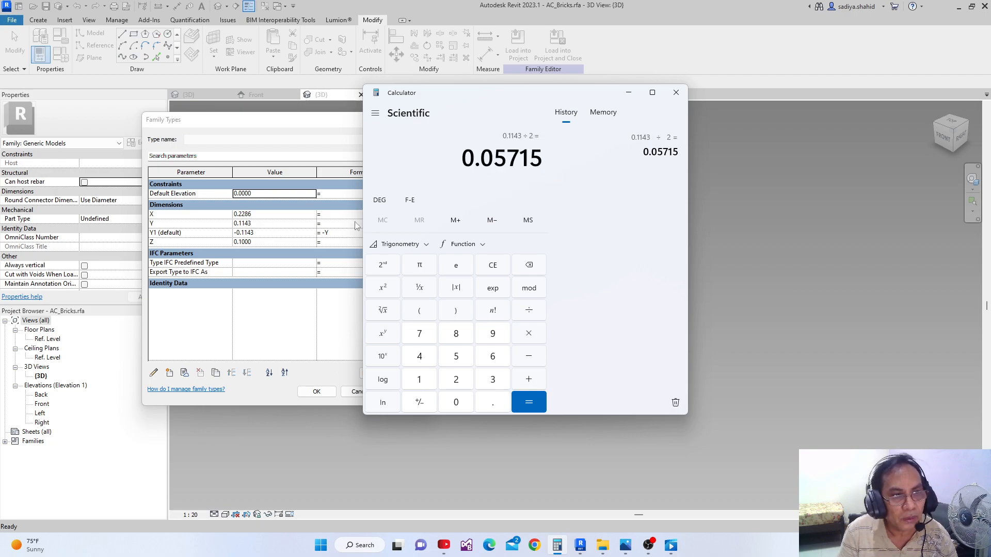
pyautogui.doubleClick(263, 224)
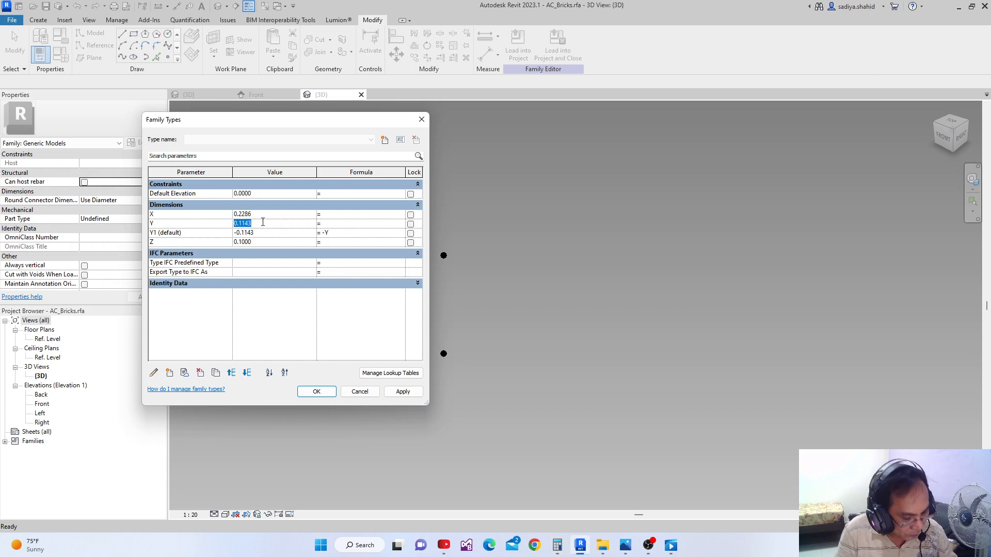
pyautogui.write('0.05715')
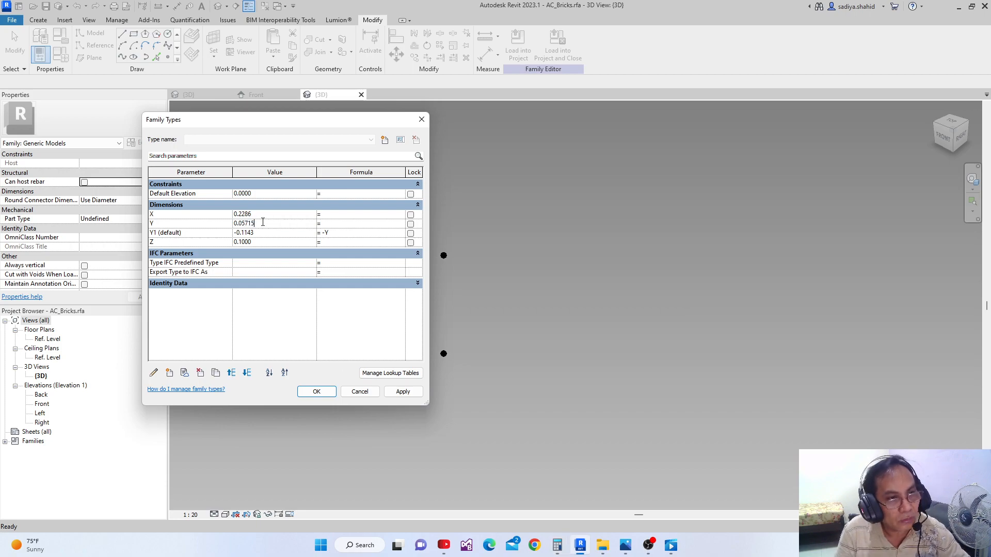
pyautogui.click(402, 392)
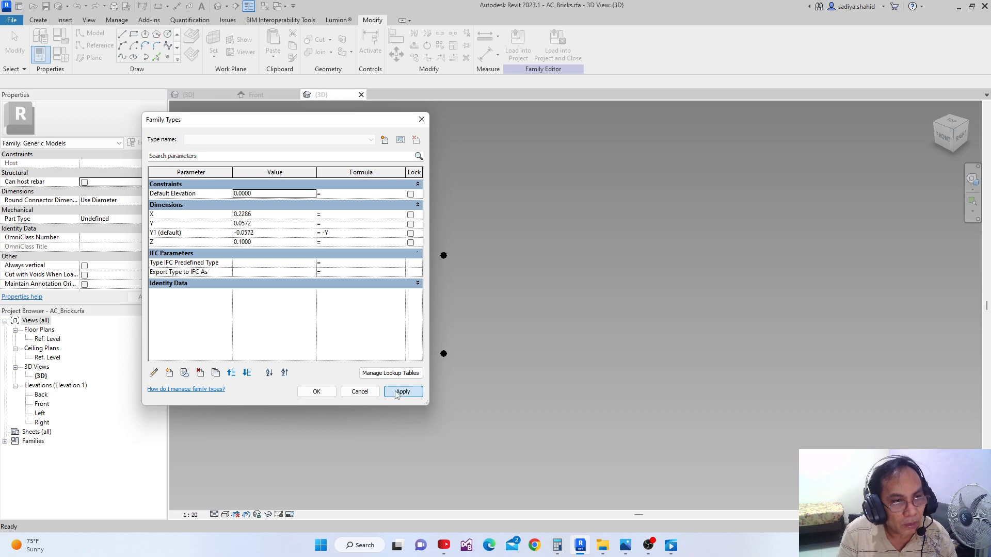
pyautogui.click(317, 392)
# Create a spline through the adaptive point and the two reference points directly above and below it
pyautogui.scroll(3, 360, 278)
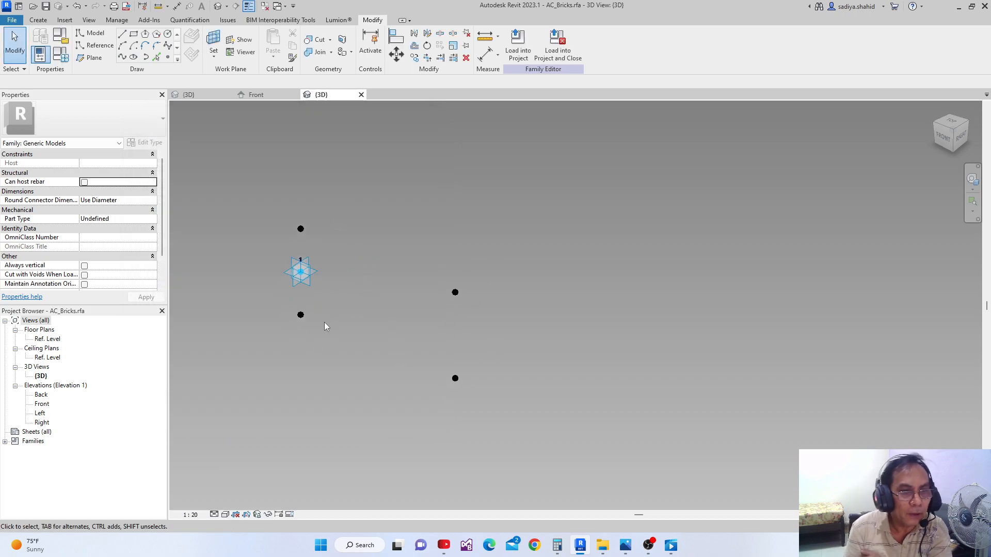
pyautogui.moveTo(311, 271); pyautogui.dragTo(324, 261, button='middle')
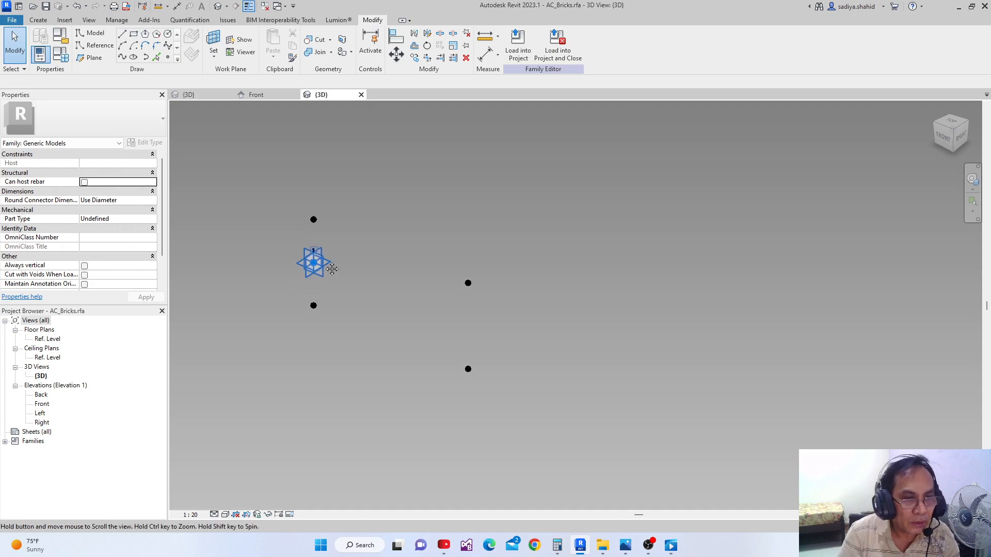
pyautogui.moveTo(302, 226); pyautogui.dragTo(344, 336)
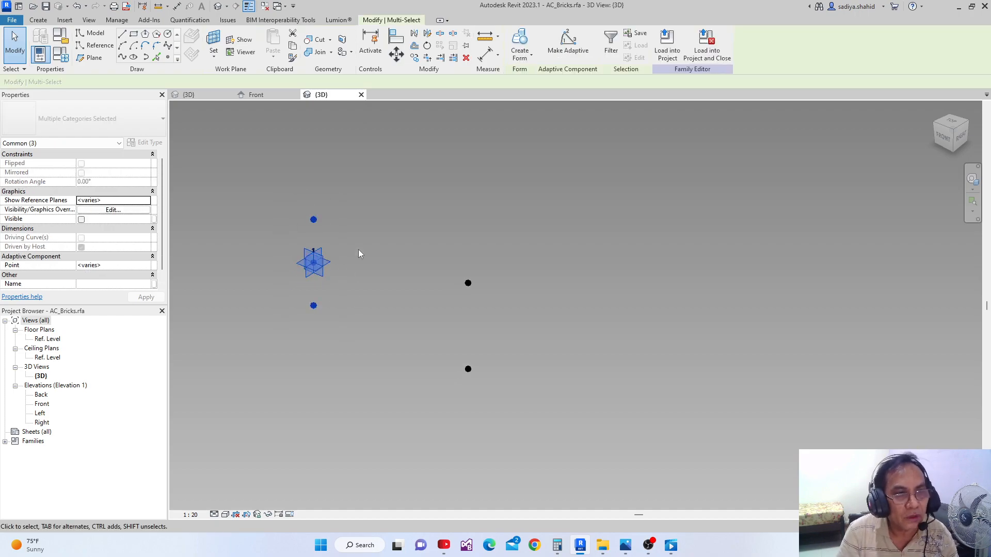
pyautogui.click(123, 57)
pyautogui.click(353, 203)
pyautogui.moveTo(342, 243); pyautogui.dragTo(339, 239, button='middle')
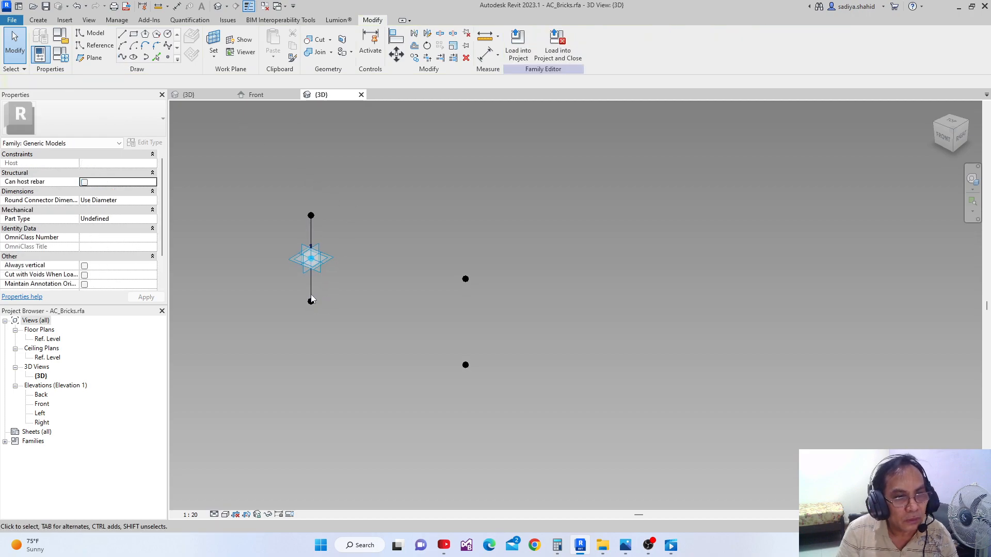
# Connect the two lower reference points, and likewise the two upper reference points, each with a spline through points
pyautogui.moveTo(261, 284); pyautogui.dragTo(480, 386)
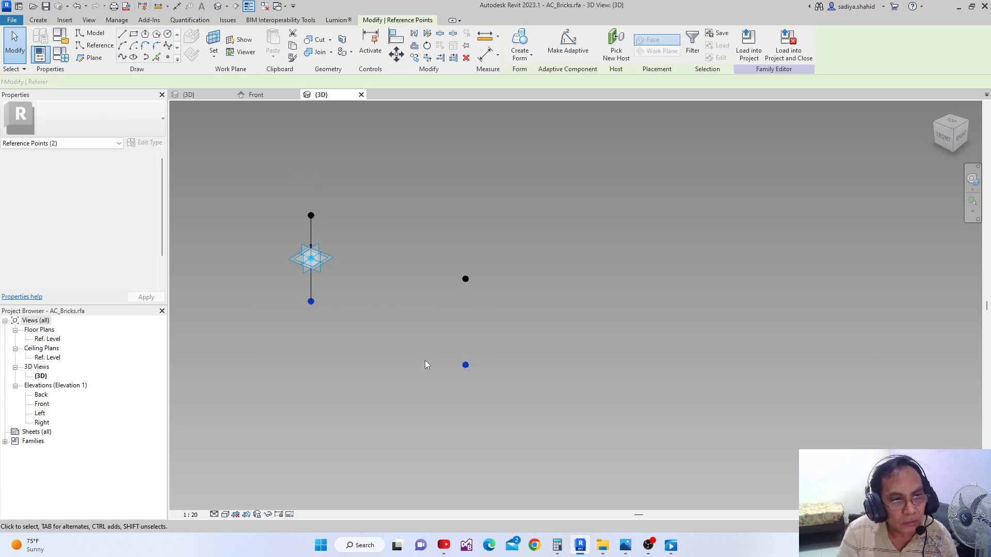
pyautogui.click(122, 57)
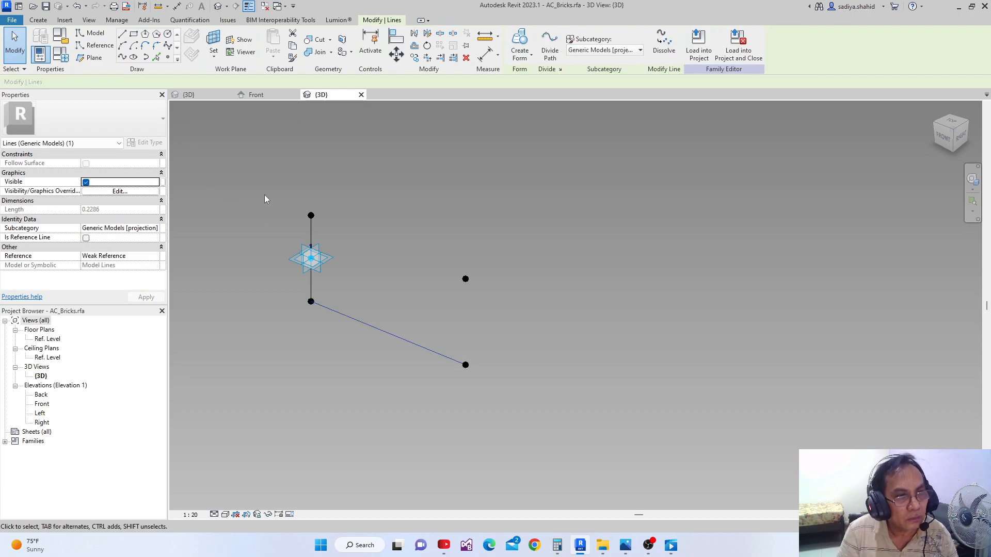
pyautogui.moveTo(288, 165); pyautogui.dragTo(497, 303)
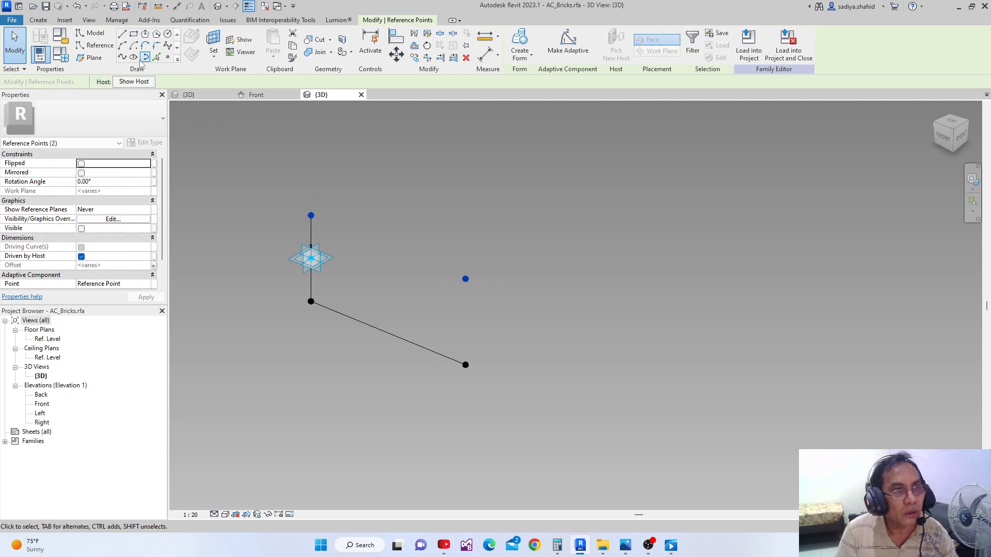
pyautogui.click(123, 57)
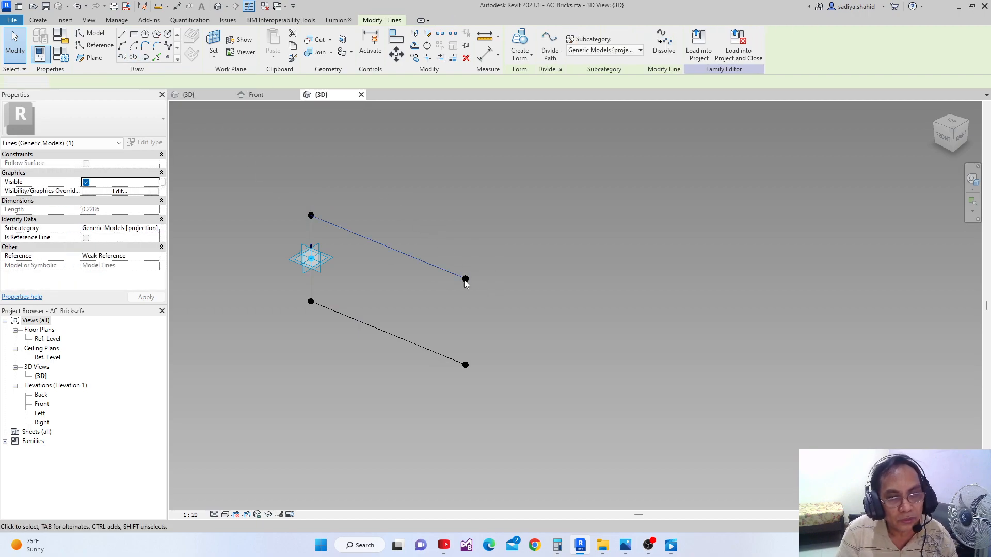
# Close the rectangular profile with a spline through the two X-offset reference points at its far end
pyautogui.moveTo(436, 226); pyautogui.dragTo(492, 367)
pyautogui.click(123, 57)
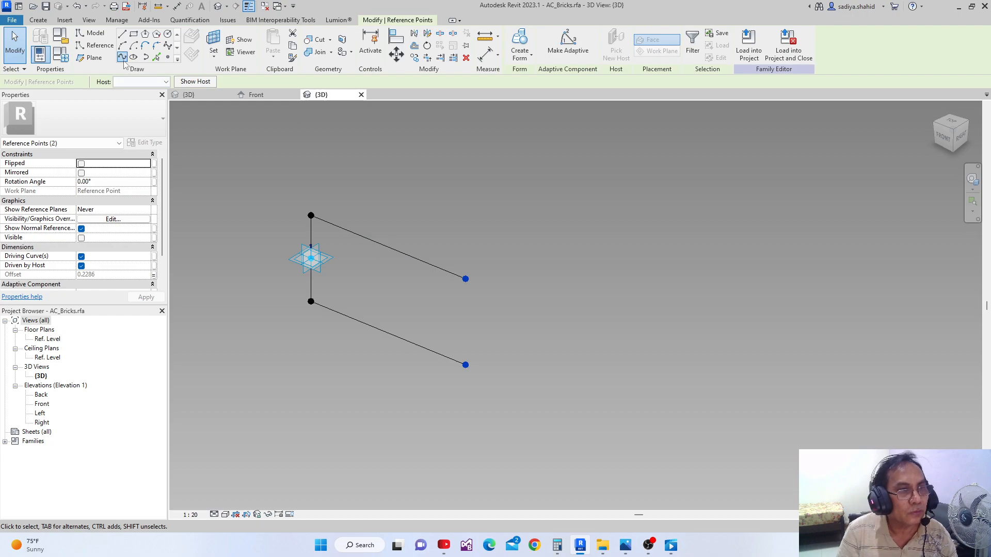
pyautogui.click(394, 249)
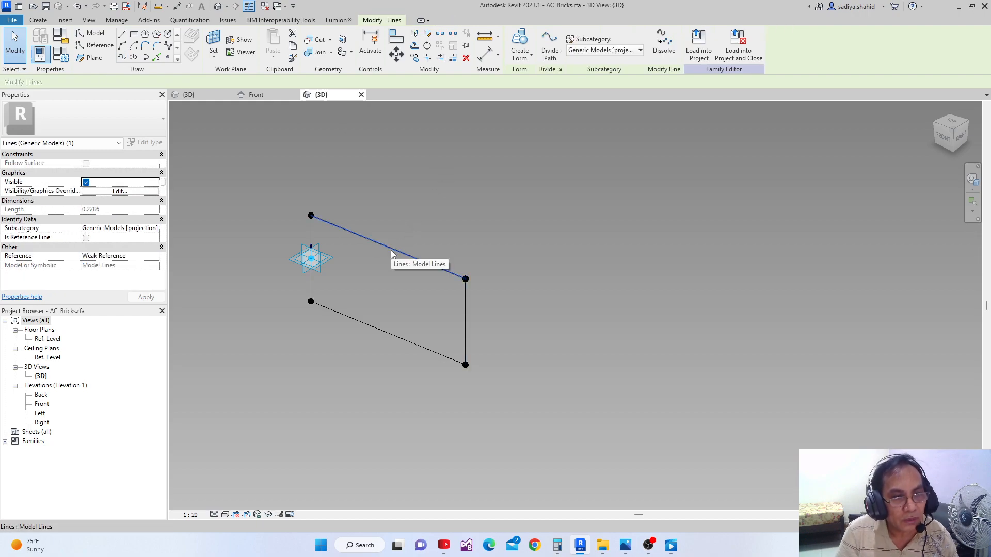
# Select the chain of four profile lines around the brick rectangle and turn them into reference lines
pyautogui.click(453, 213)
pyautogui.press('Tab')
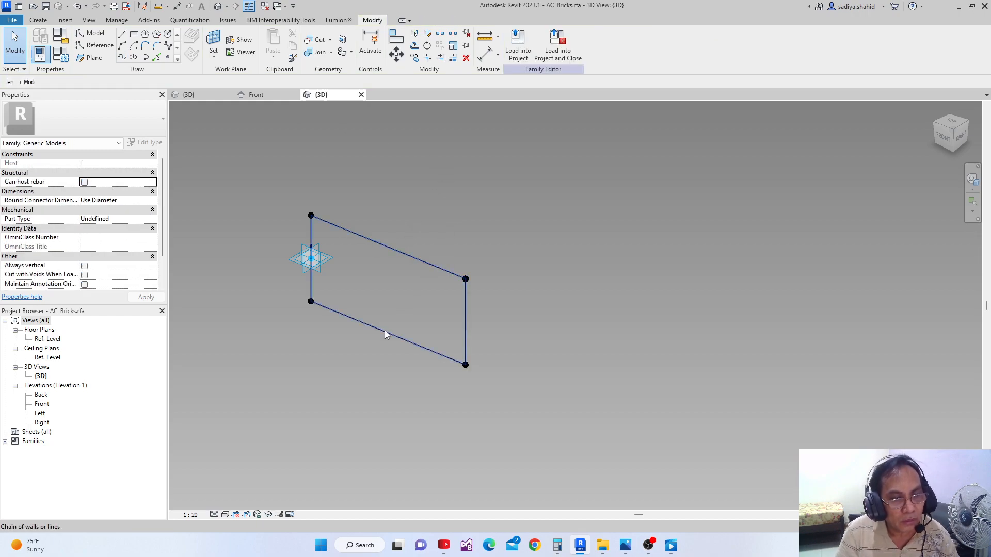
pyautogui.click(385, 331)
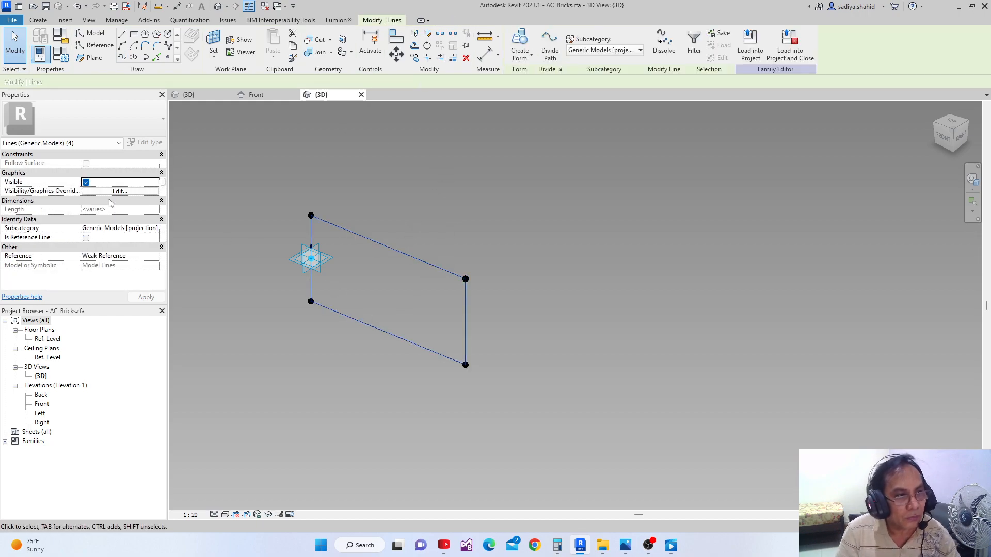
pyautogui.click(498, 185)
pyautogui.moveTo(349, 280); pyautogui.dragTo(348, 268, button='middle')
pyautogui.scroll(2, 348, 269)
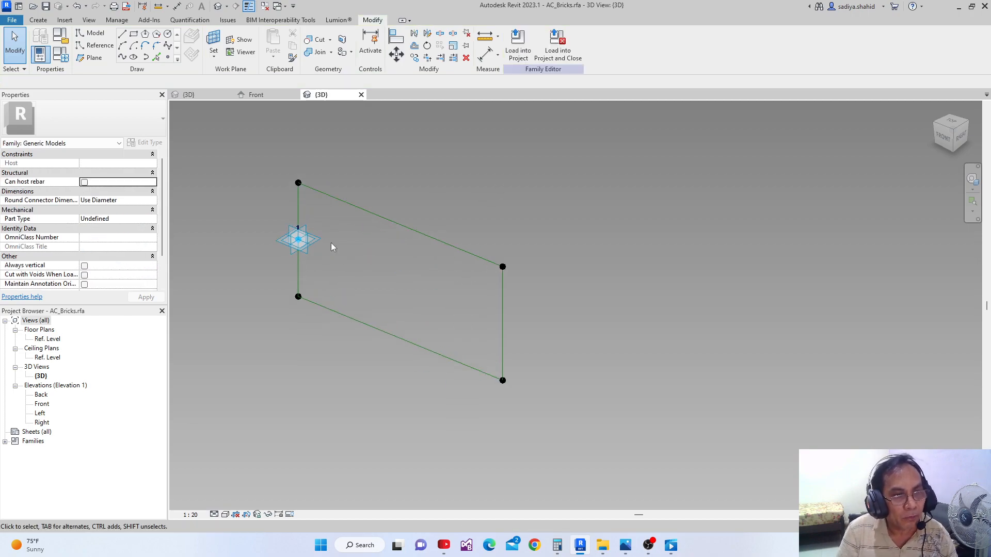
# Select the adaptive point on the profile's vertical edge and examine its properties
pyautogui.click(310, 246)
pyautogui.moveTo(330, 258); pyautogui.dragTo(299, 246)
pyautogui.click(386, 274)
pyautogui.click(350, 262)
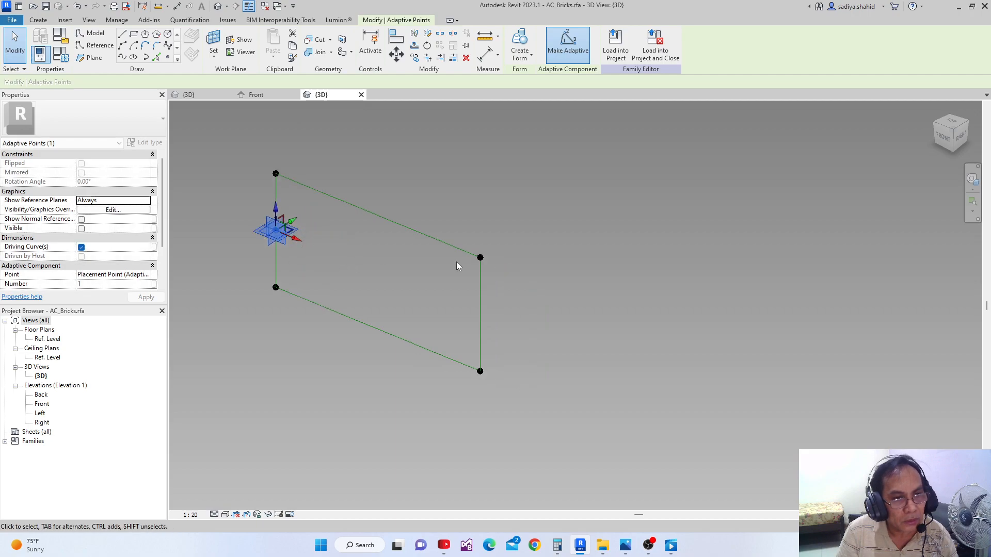
pyautogui.scroll(-3, 459, 263)
pyautogui.click(537, 243)
pyautogui.scroll(-1, 515, 257)
pyautogui.moveTo(515, 257); pyautogui.dragTo(490, 286, button='middle')
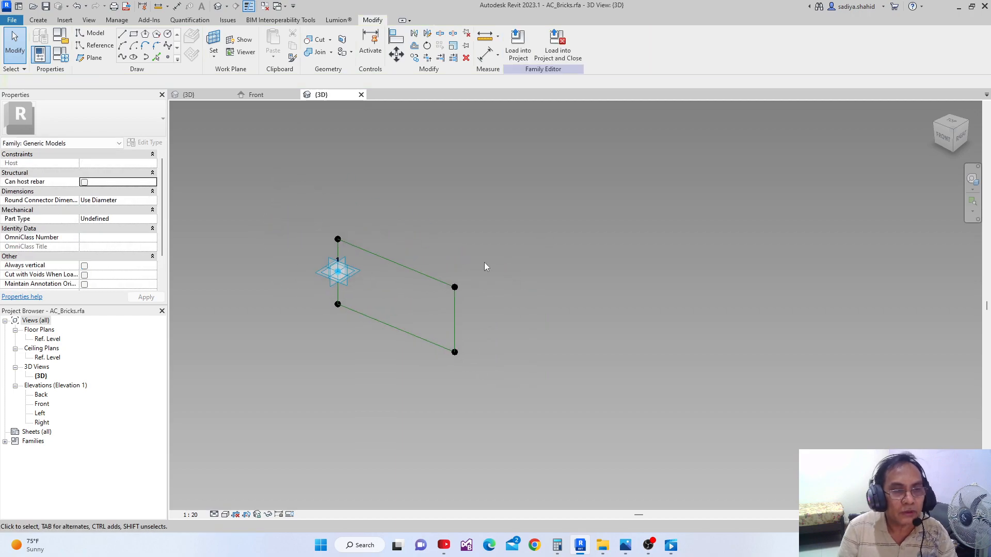
# Select the chain of four reference lines and create a solid form from the rectangular profile
pyautogui.press('Tab')
pyautogui.click(417, 273)
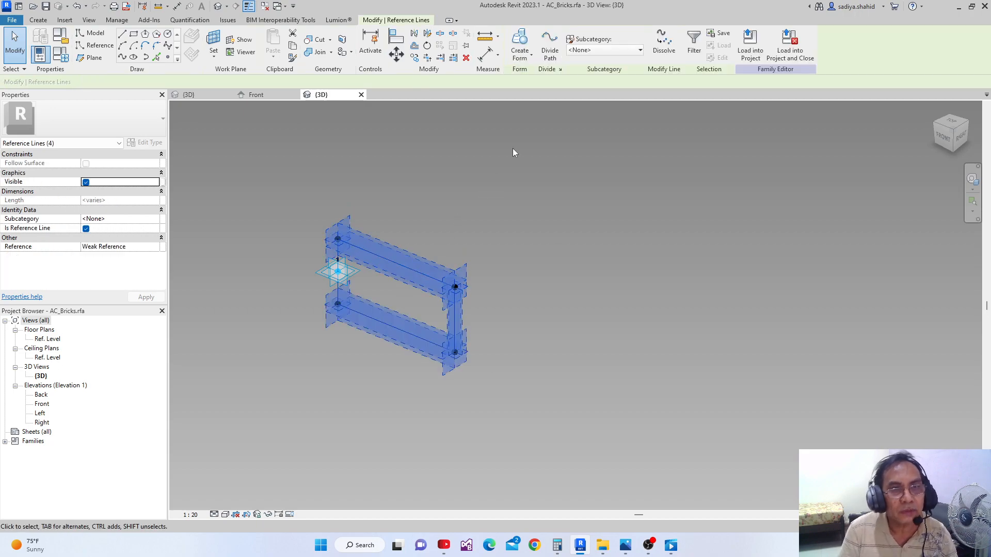
pyautogui.click(521, 41)
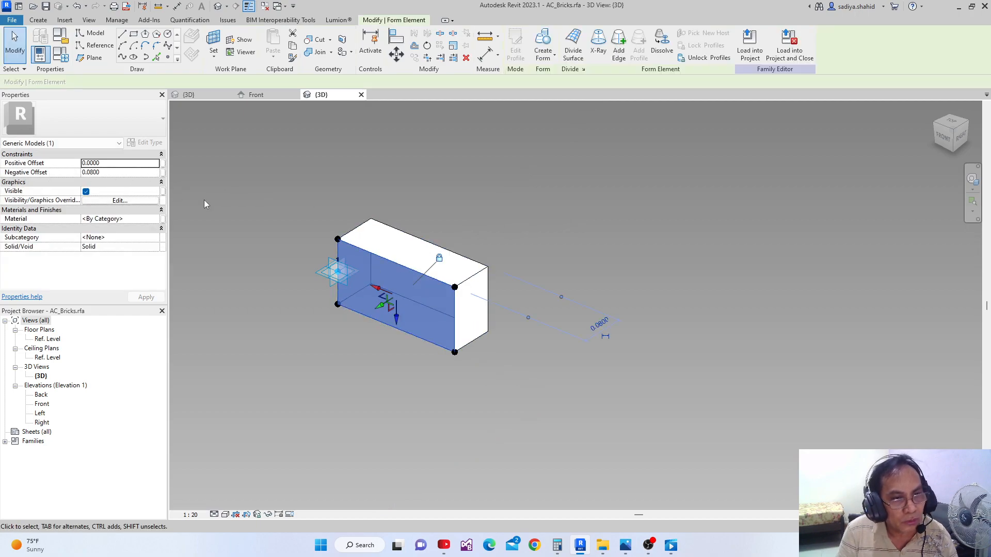
# Associate the solid brick form's Negative Offset with the Z family parameter
pyautogui.click(162, 173)
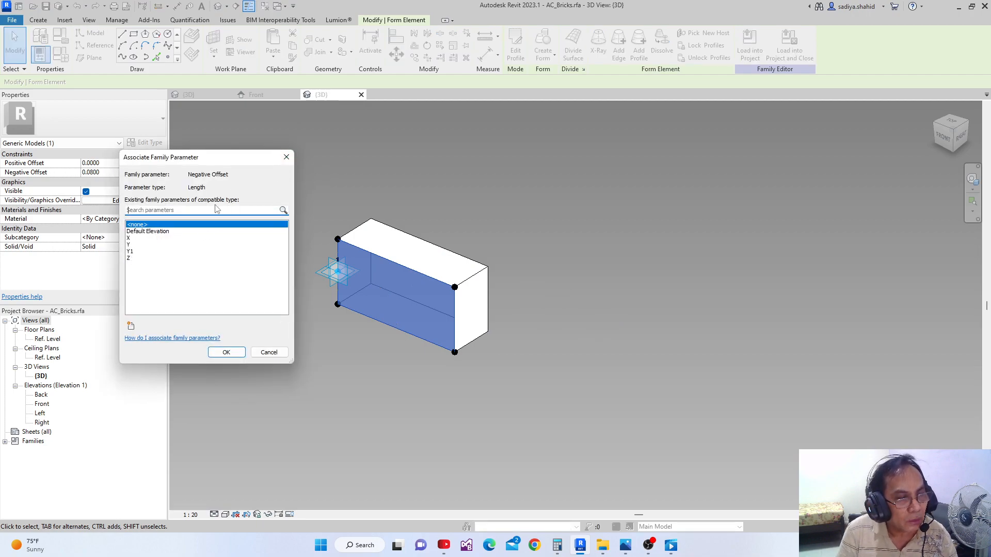
pyautogui.moveTo(221, 163); pyautogui.dragTo(249, 147)
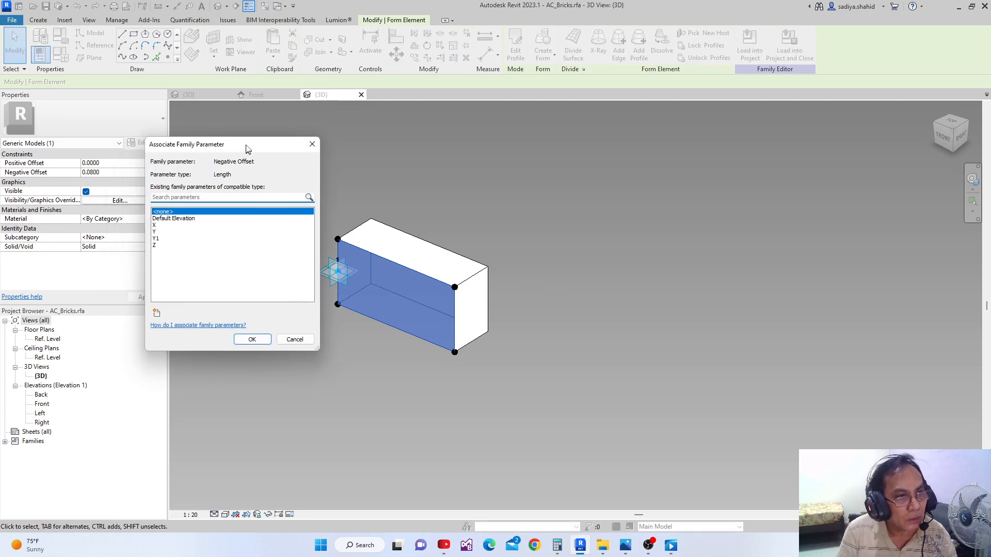
pyautogui.click(162, 243)
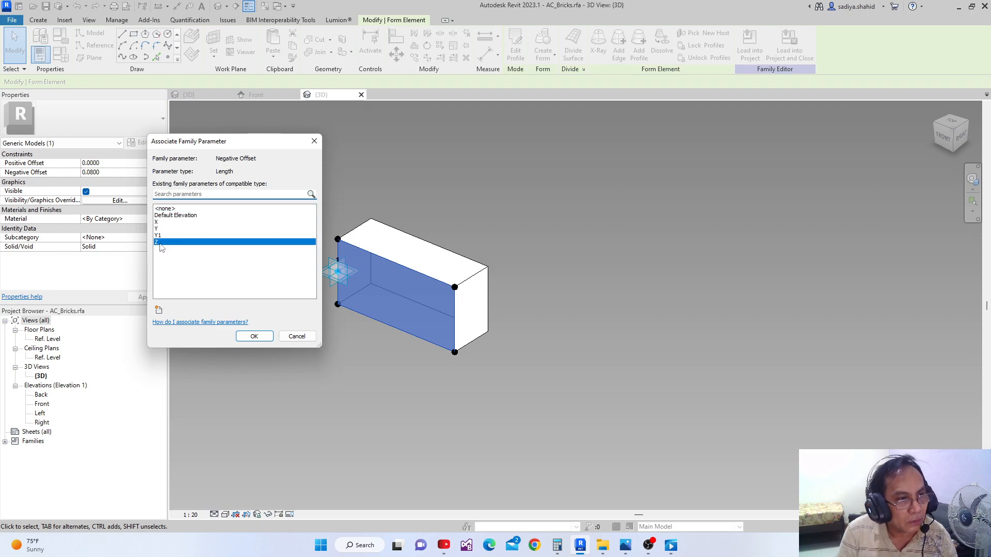
pyautogui.click(254, 336)
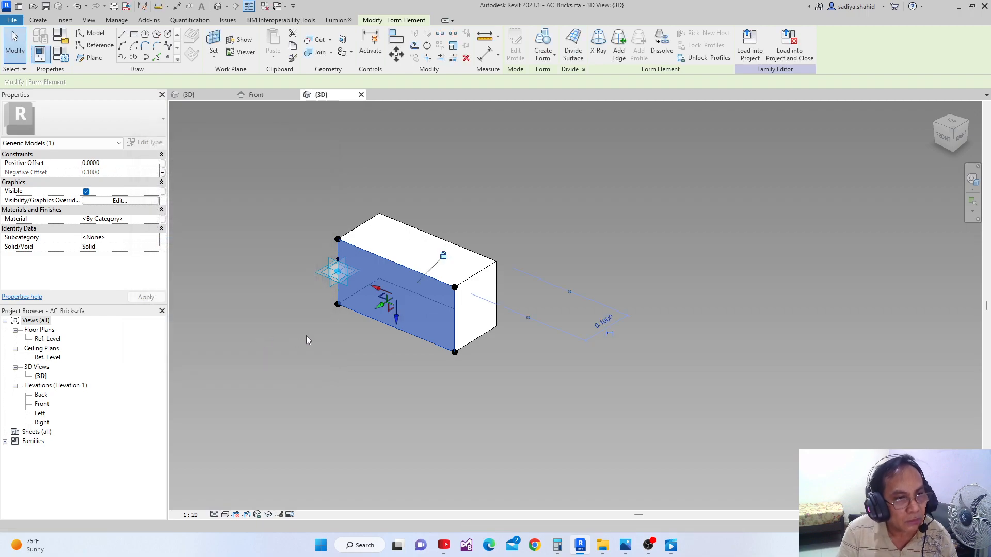
pyautogui.click(290, 361)
pyautogui.scroll(1, 335, 328)
pyautogui.moveTo(385, 314); pyautogui.dragTo(396, 279, button='middle')
pyautogui.moveTo(389, 359); pyautogui.dragTo(447, 348, button='middle')
pyautogui.scroll(-2, 378, 372)
pyautogui.scroll(1, 462, 356)
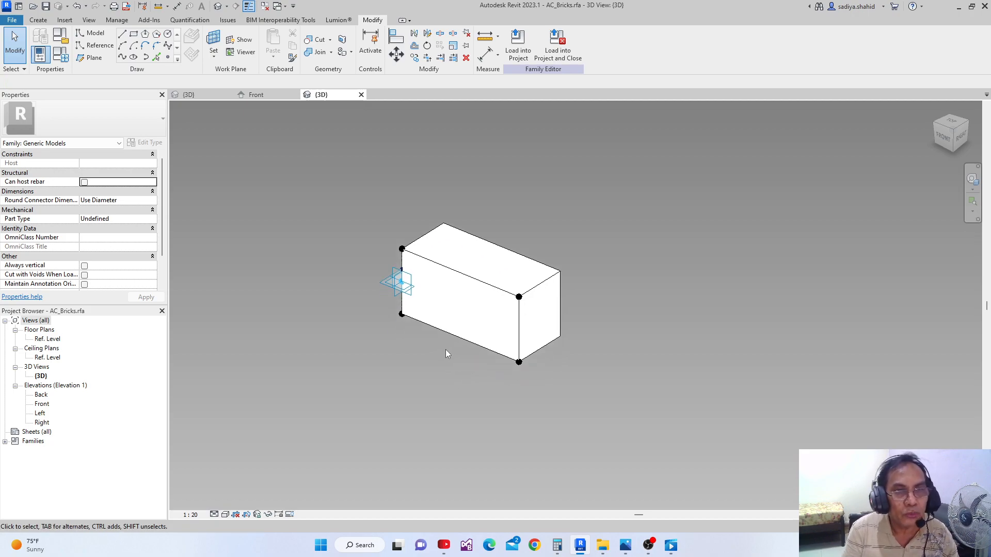
pyautogui.moveTo(445, 349)
pyautogui.mouseDown(button='middle')
pyautogui.moveTo(433, 394)
pyautogui.moveTo(440, 361)
pyautogui.mouseUp(button='middle')
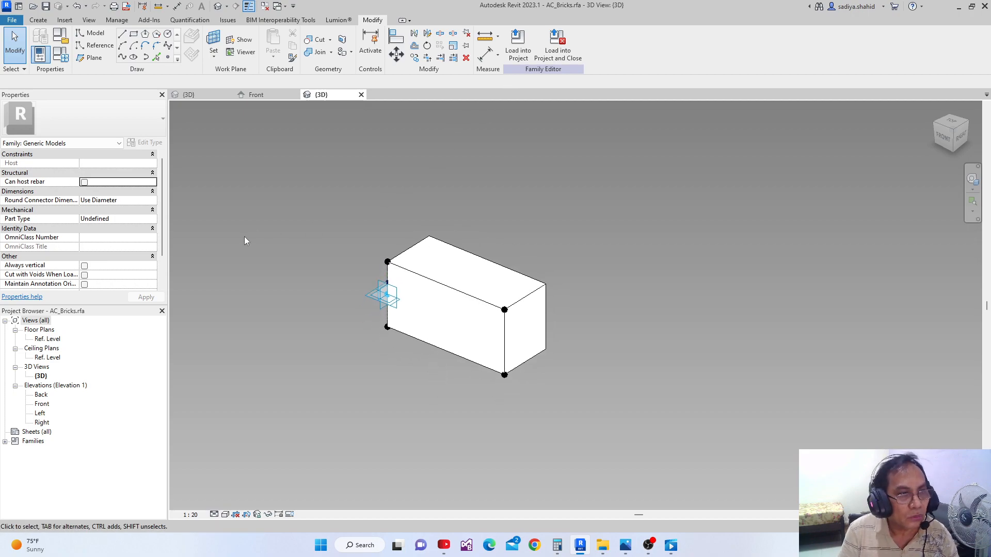
# Load the AC_Bricks family into AC_Arch Door Opening.rfa and place one brick on a divided-path node on the arch's curve in the 3D view
pyautogui.click(517, 45)
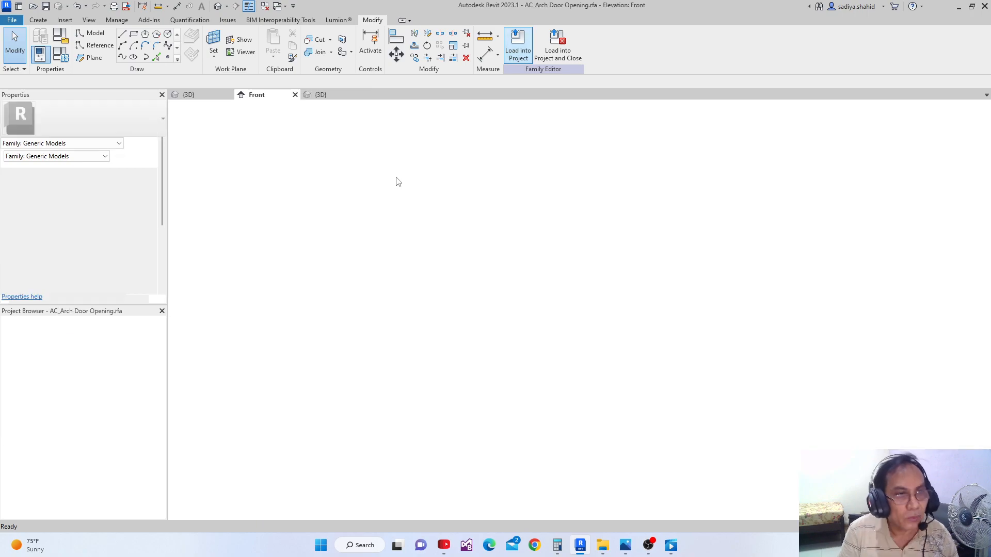
pyautogui.click(192, 95)
pyautogui.scroll(4, 446, 287)
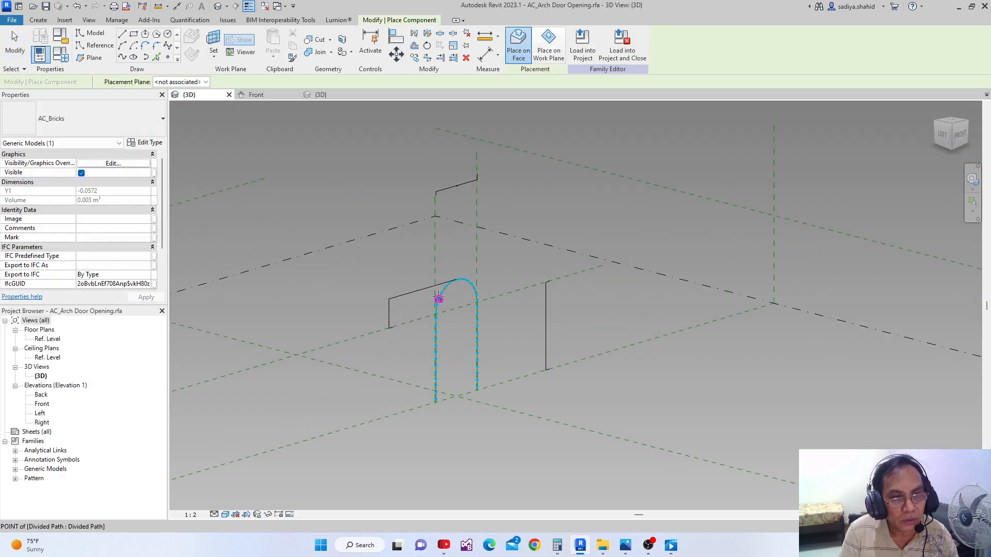
pyautogui.scroll(4, 446, 287)
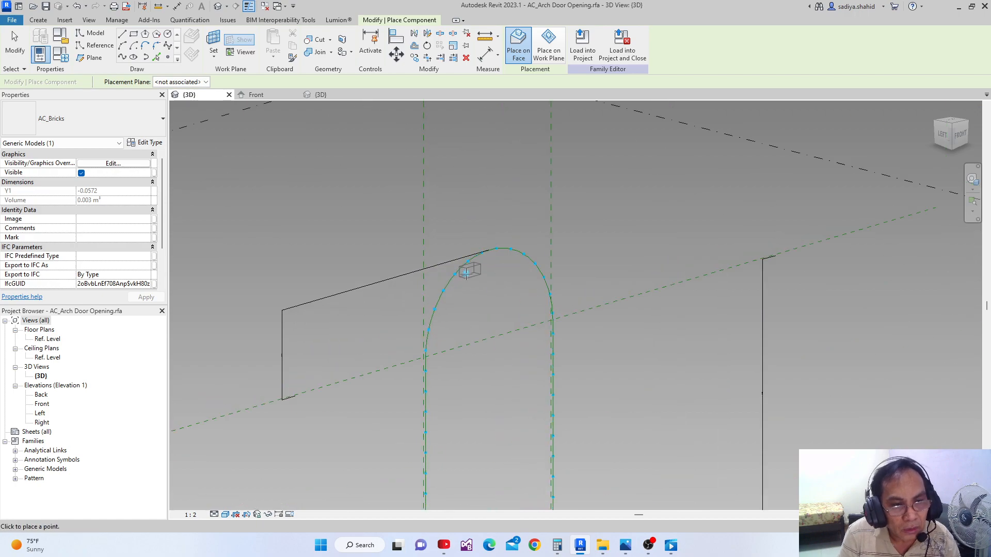
pyautogui.click(444, 291)
pyautogui.scroll(2, 506, 252)
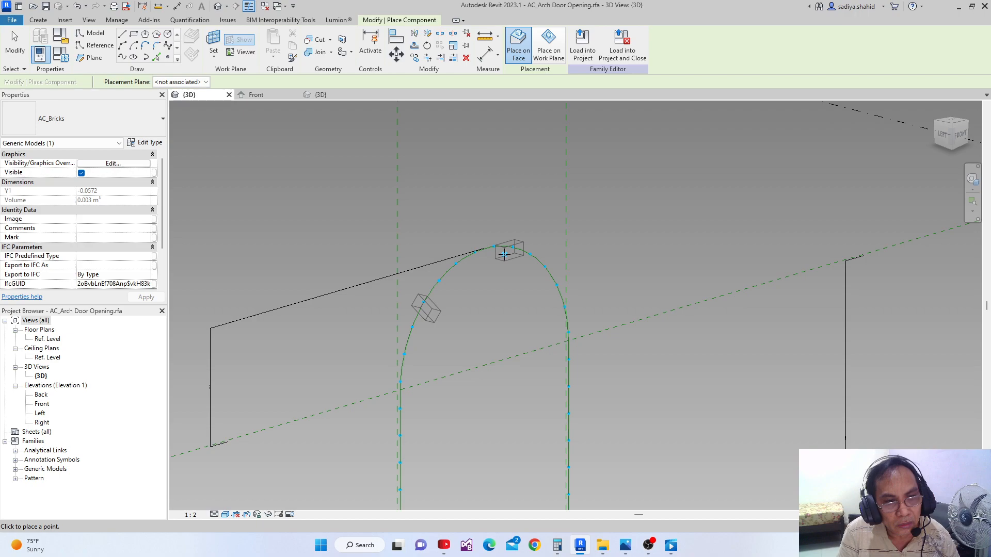
pyautogui.scroll(-1, 450, 288)
pyautogui.press('Escape')
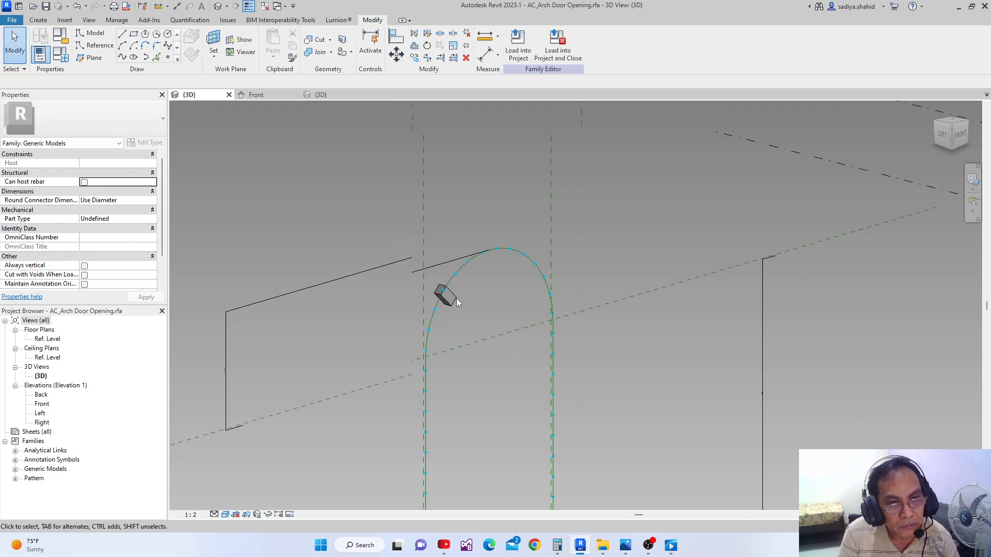
# Review the arch opening family's parameters and formulas in Family Types
pyautogui.keyDown('shift'); pyautogui.moveTo(456, 298); pyautogui.dragTo(454, 289, button='middle'); pyautogui.keyUp('shift')
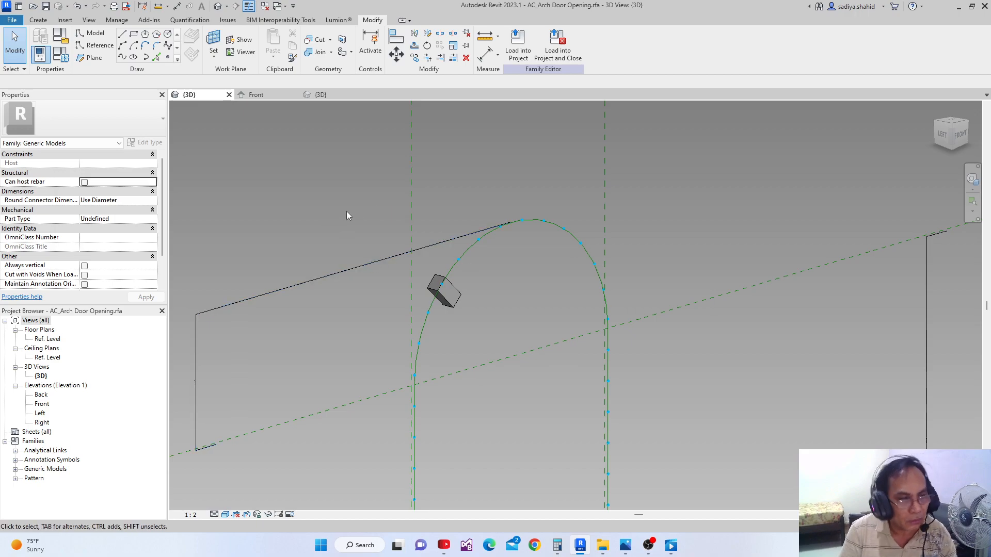
pyautogui.moveTo(426, 247); pyautogui.dragTo(430, 241, button='middle')
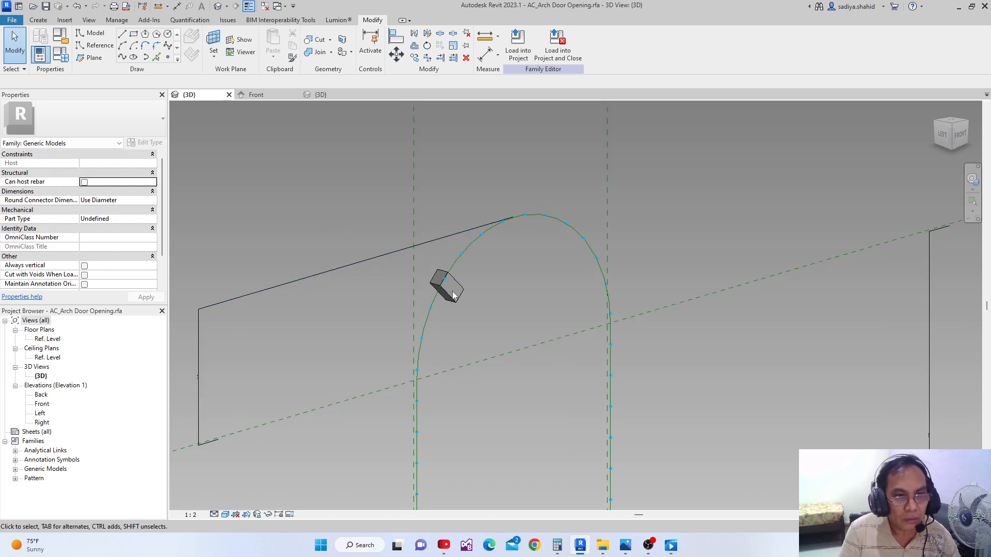
pyautogui.click(59, 57)
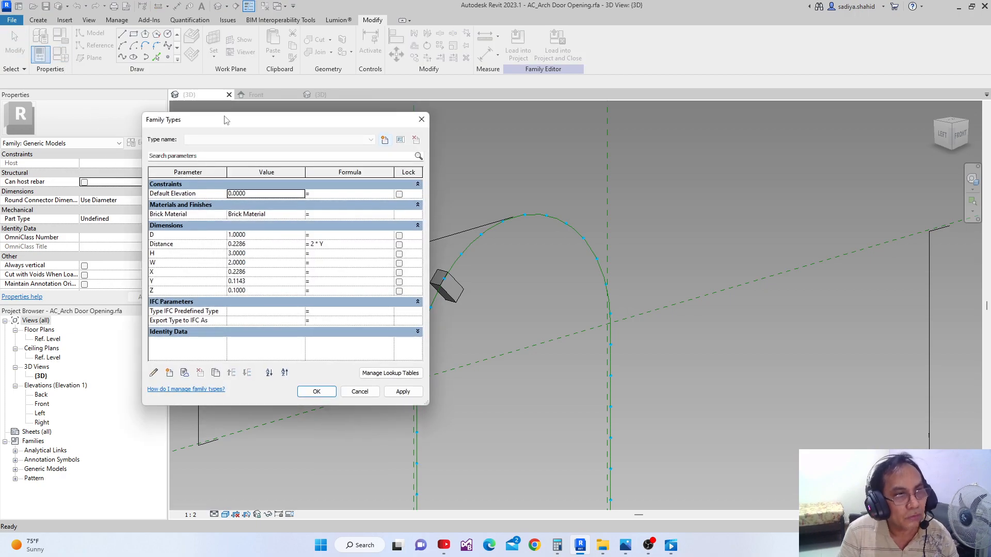
pyautogui.moveTo(226, 121); pyautogui.dragTo(159, 127)
pyautogui.click(351, 127)
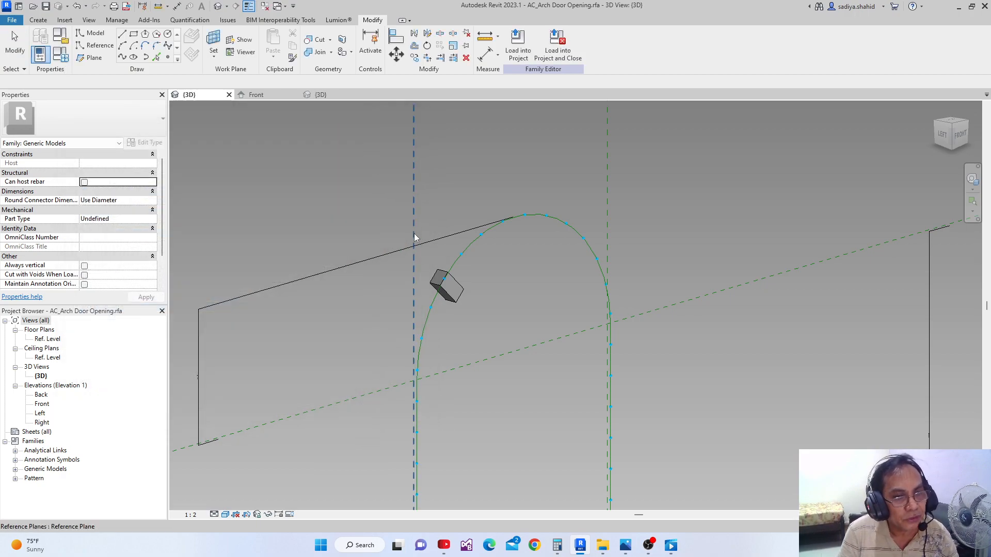
# Select the placed AC_Bricks component and check which dimension parameters its instance properties offer
pyautogui.click(457, 304)
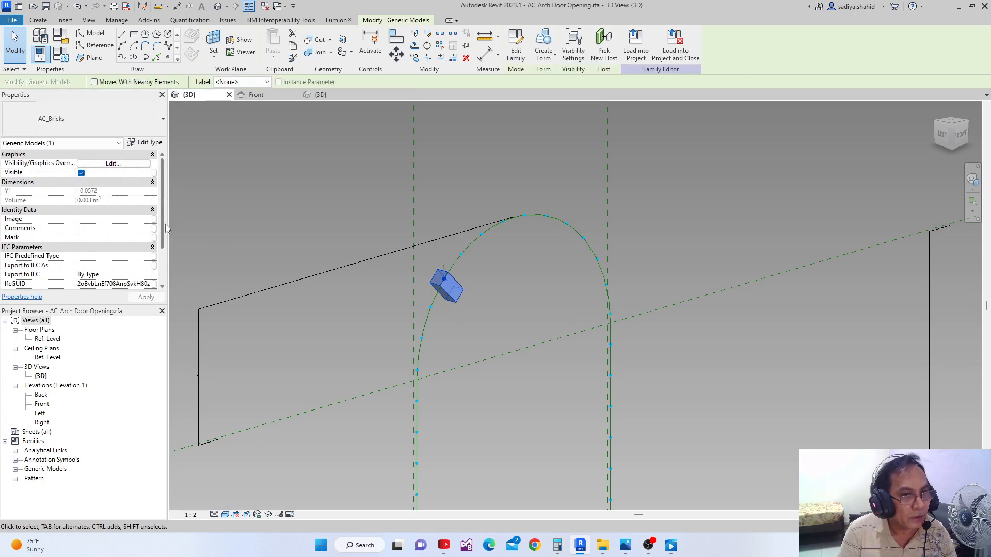
pyautogui.scroll(-3, 164, 221)
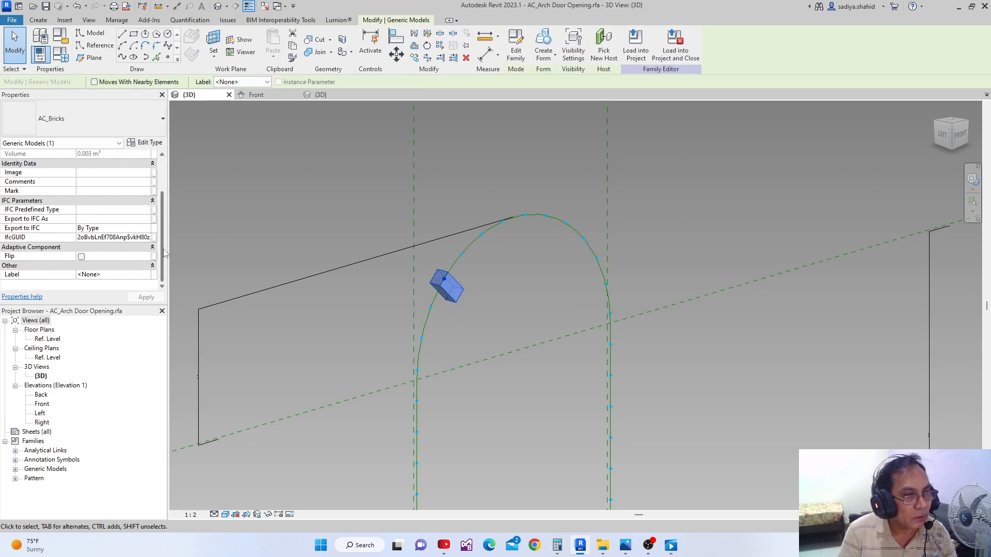
pyautogui.scroll(3, 163, 214)
pyautogui.scroll(-1, 160, 186)
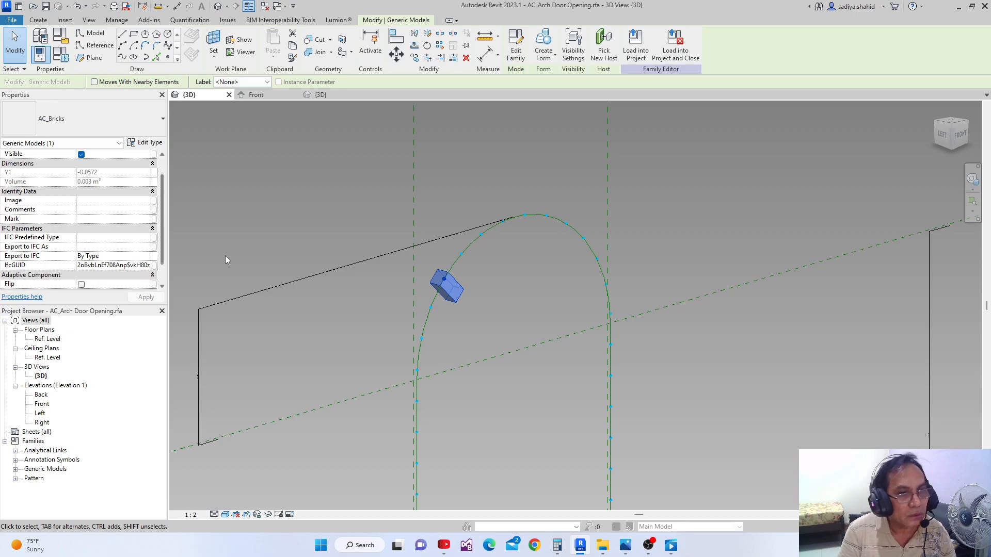
pyautogui.click(361, 277)
pyautogui.click(453, 306)
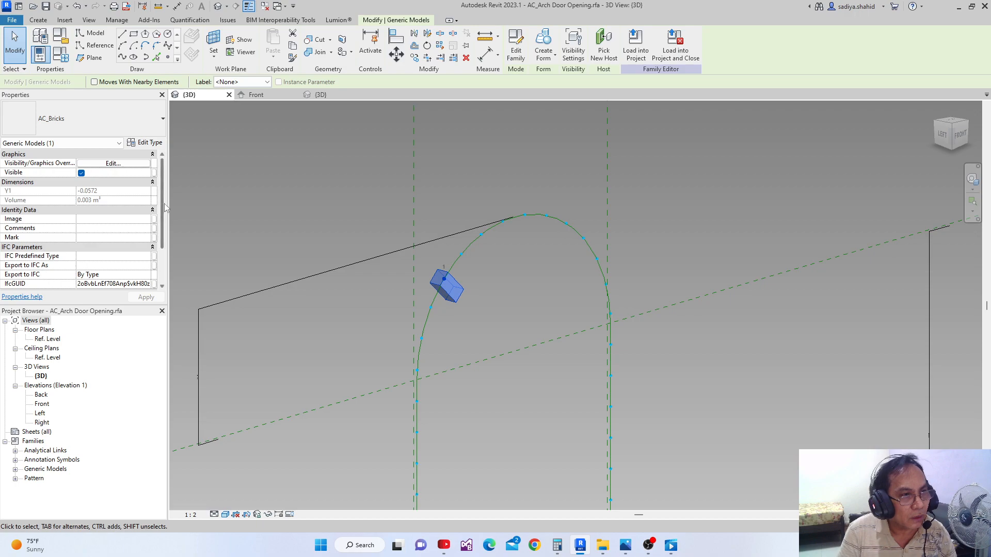
pyautogui.scroll(-1, 155, 206)
pyautogui.scroll(-1, 156, 234)
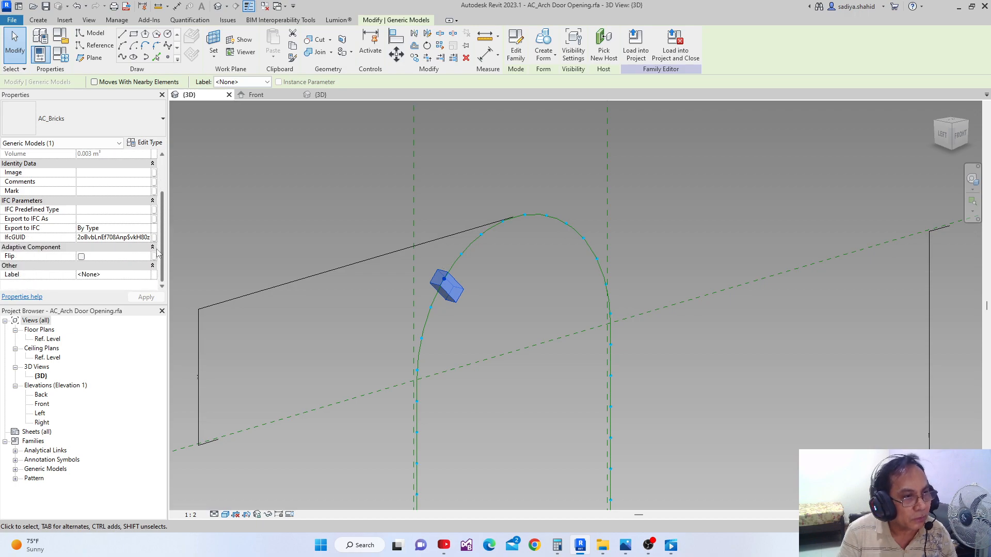
pyautogui.scroll(2, 157, 235)
pyautogui.click(426, 255)
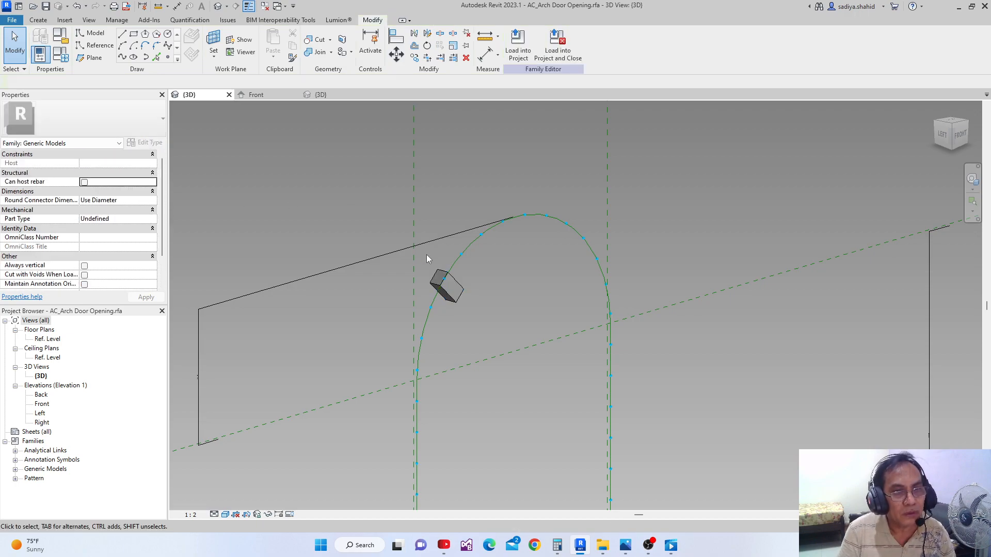
# Return to the AC_Bricks.rfa family and change its Y parameter to an instance parameter
pyautogui.click(326, 95)
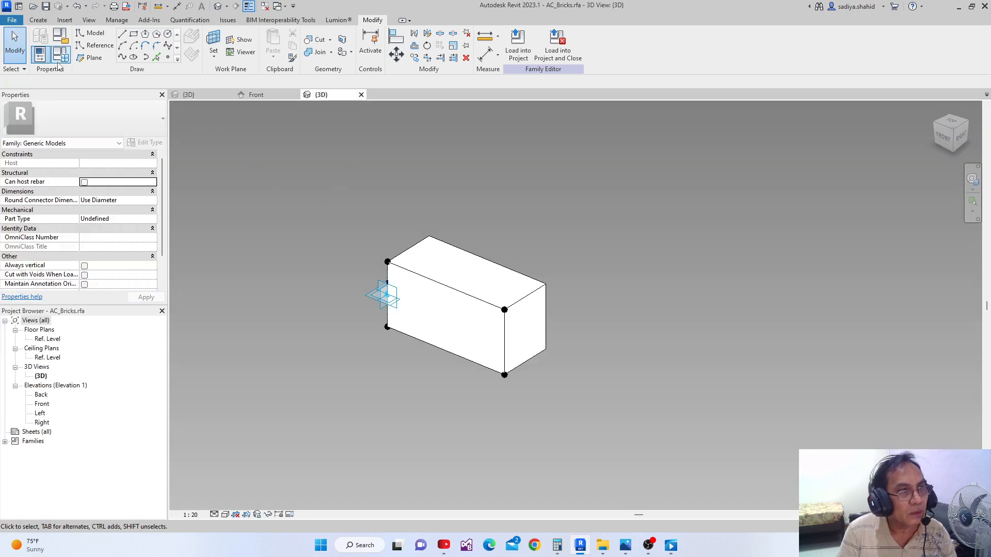
pyautogui.click(60, 54)
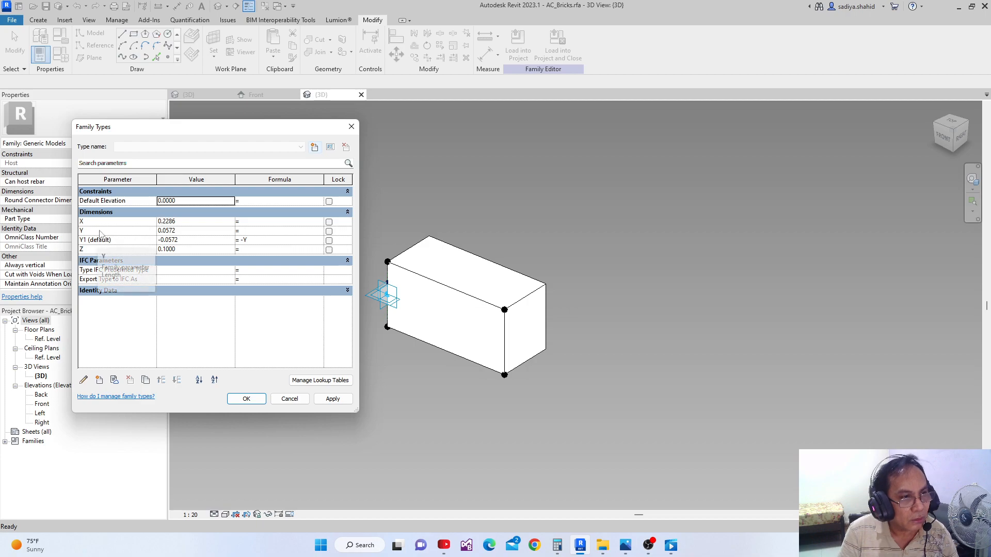
pyautogui.click(100, 231)
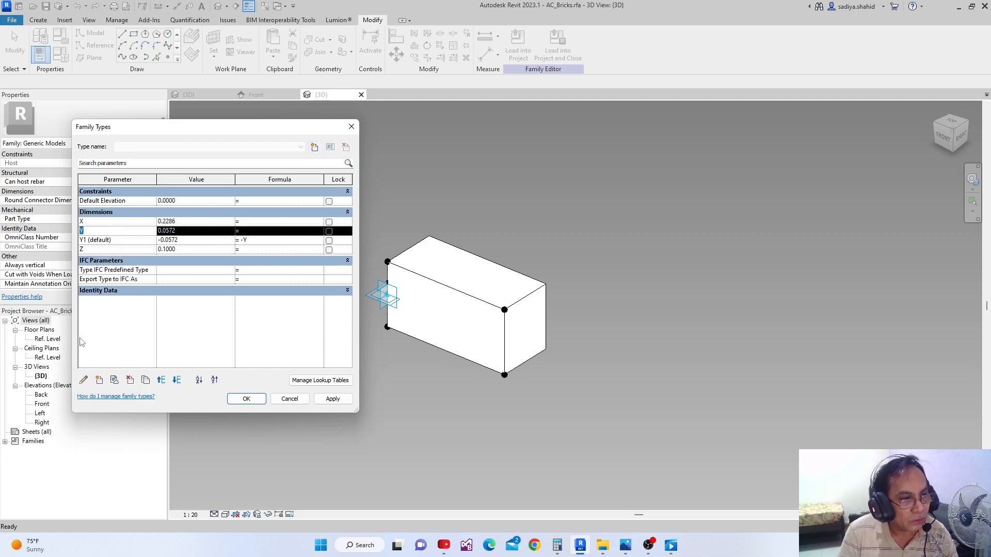
pyautogui.click(84, 381)
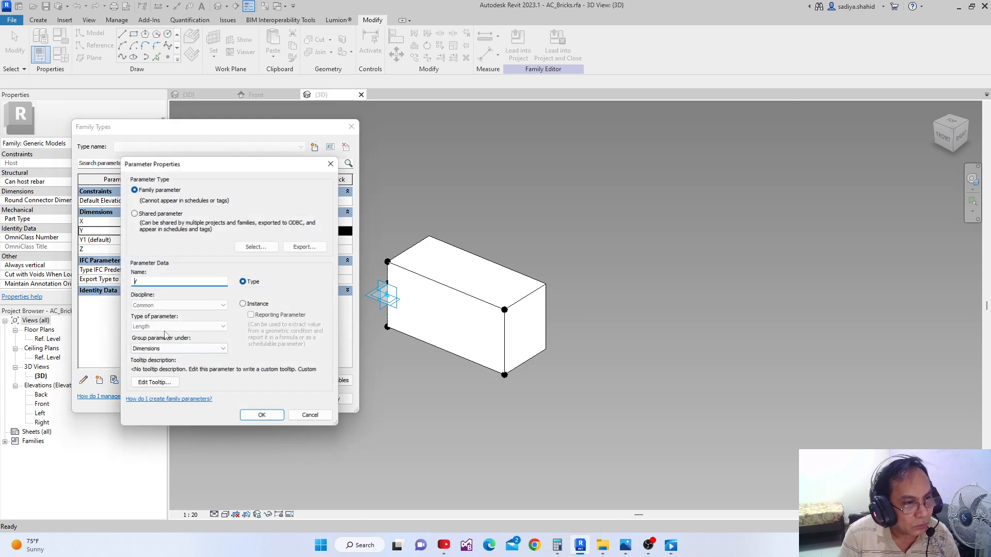
pyautogui.click(244, 305)
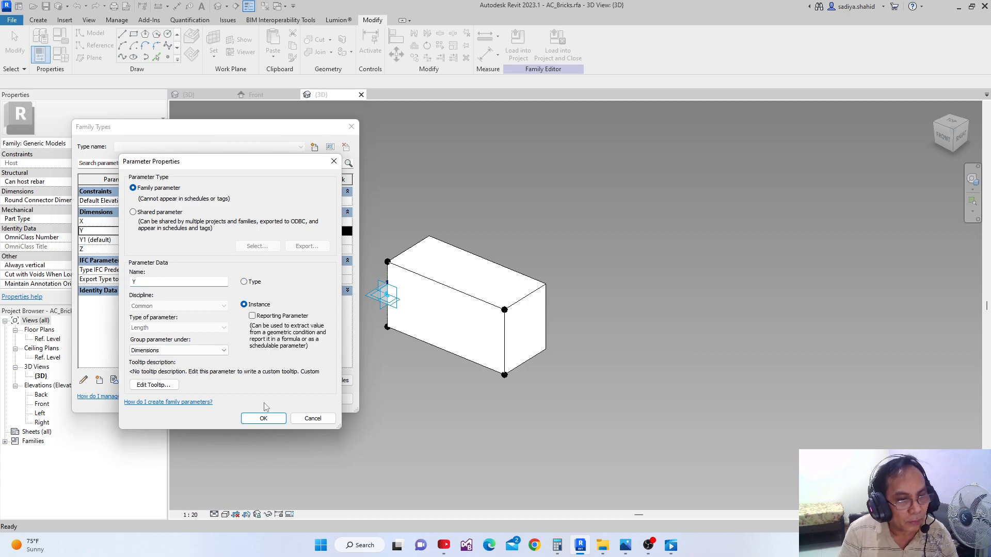
pyautogui.click(264, 419)
# Change the brick family's X and Z parameters from type to instance parameters
pyautogui.click(100, 223)
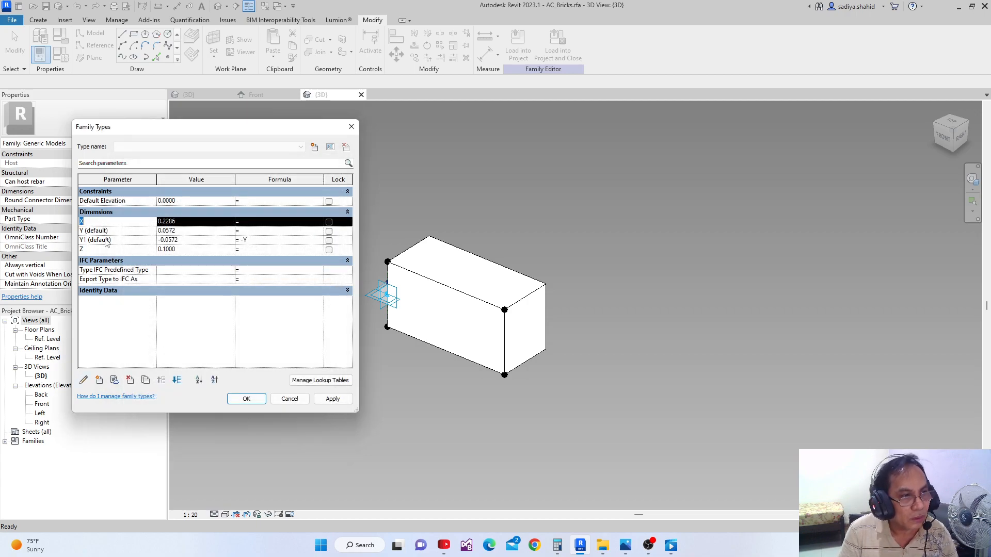
pyautogui.click(85, 382)
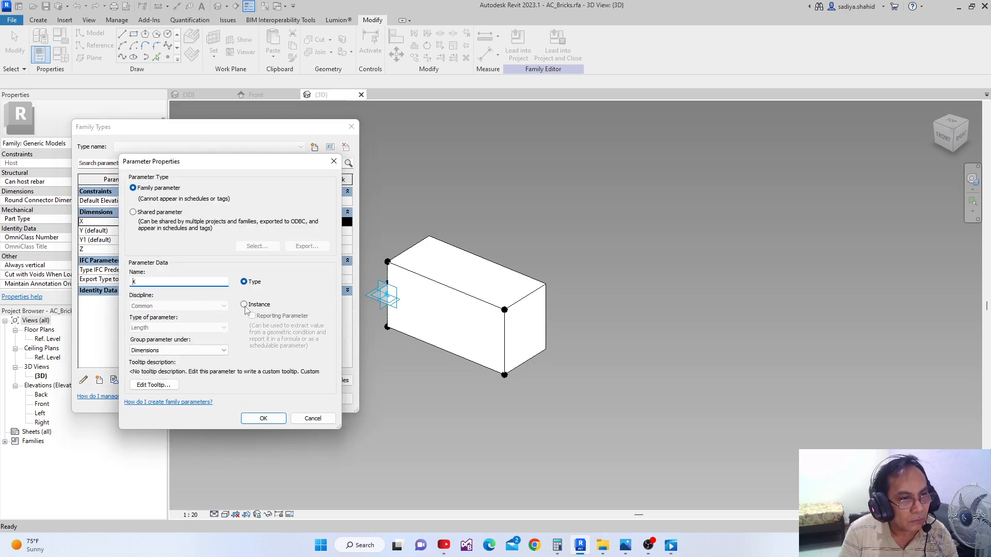
pyautogui.click(244, 305)
pyautogui.click(263, 418)
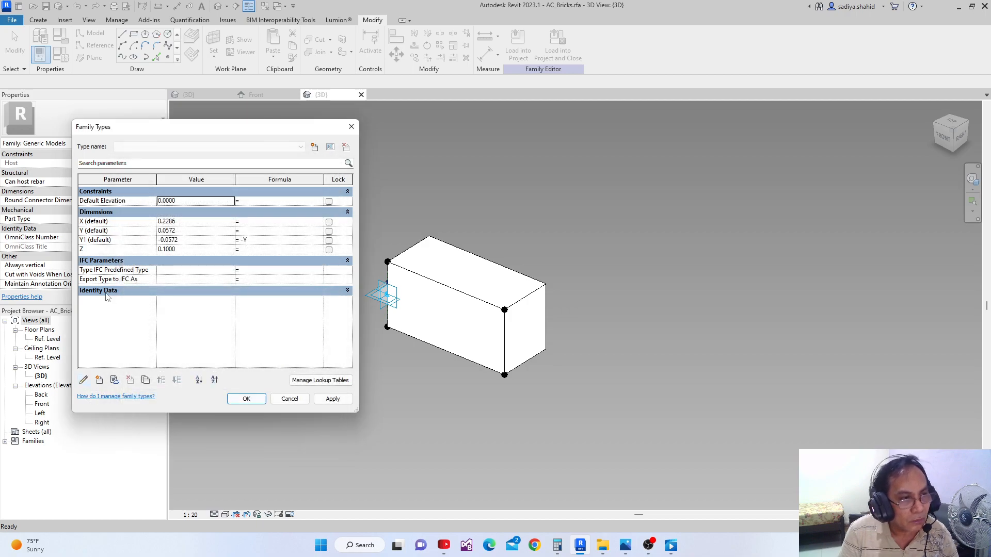
pyautogui.click(94, 249)
pyautogui.click(84, 380)
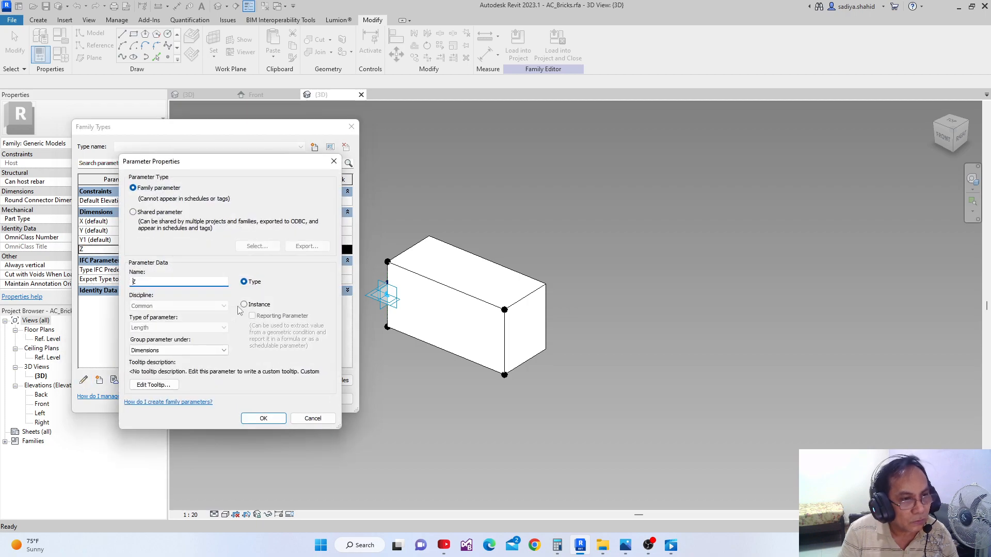
pyautogui.click(245, 305)
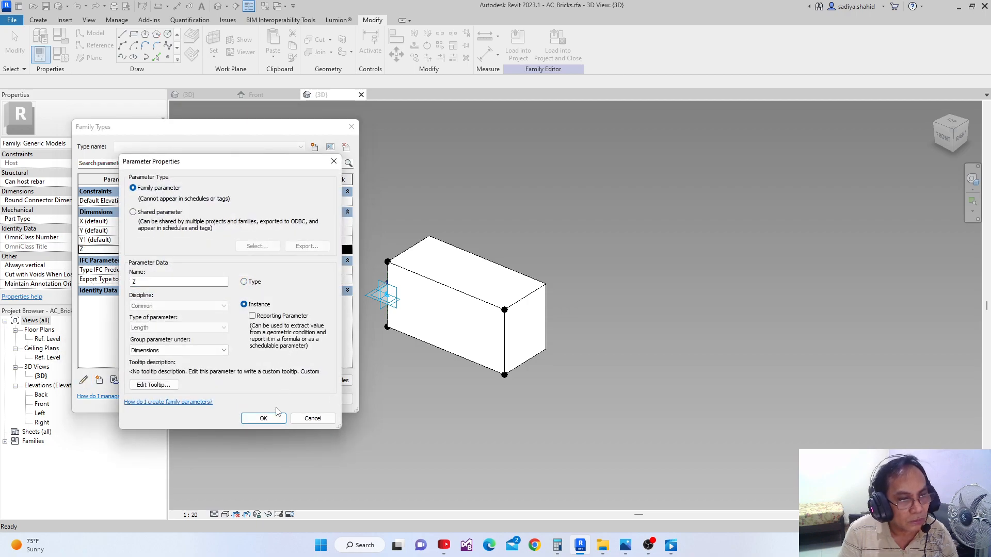
pyautogui.click(263, 418)
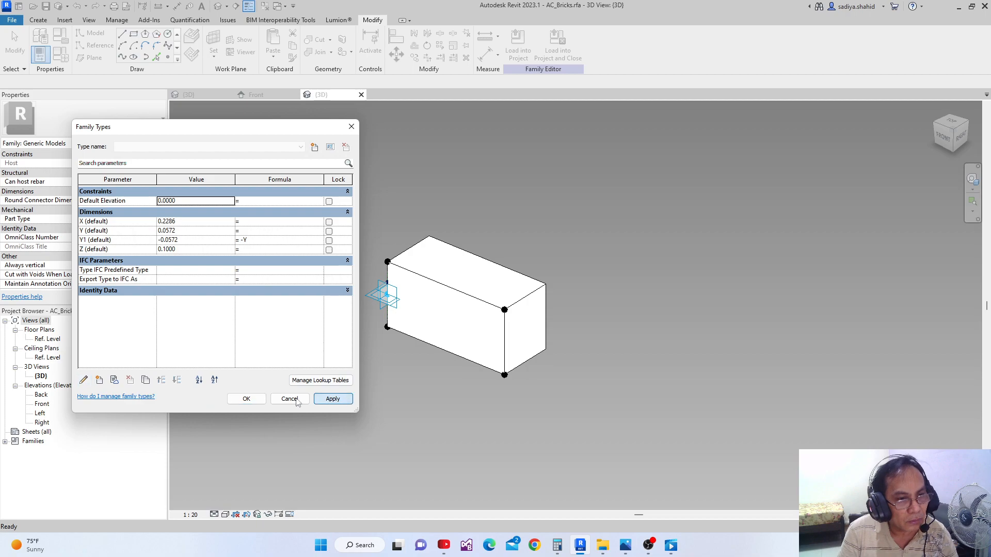
pyautogui.click(247, 398)
# Save the AC_Bricks family, reload it into AC_Arch Door Opening.rfa and show that family's 3D view
pyautogui.scroll(2, 340, 337)
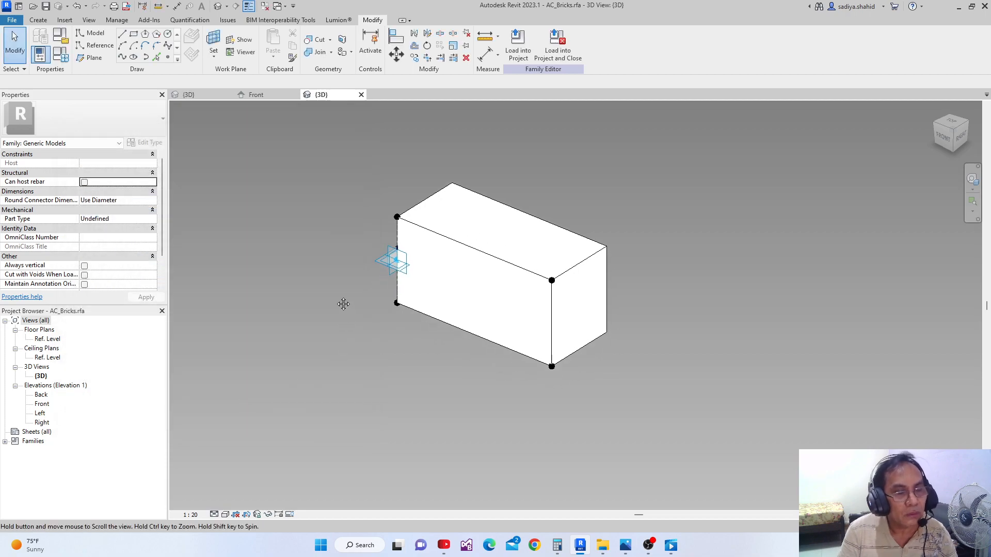
pyautogui.moveTo(343, 304); pyautogui.dragTo(294, 343, button='middle')
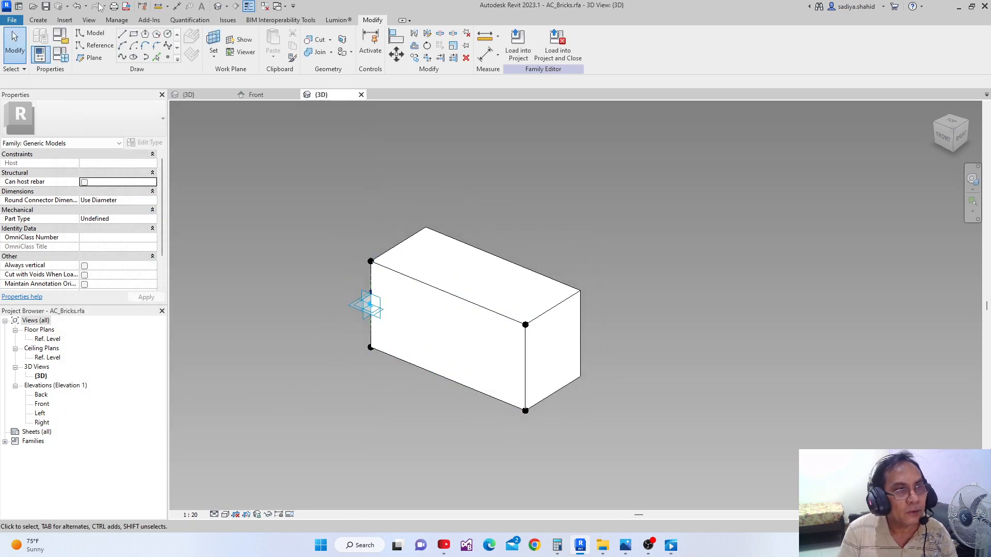
pyautogui.click(46, 6)
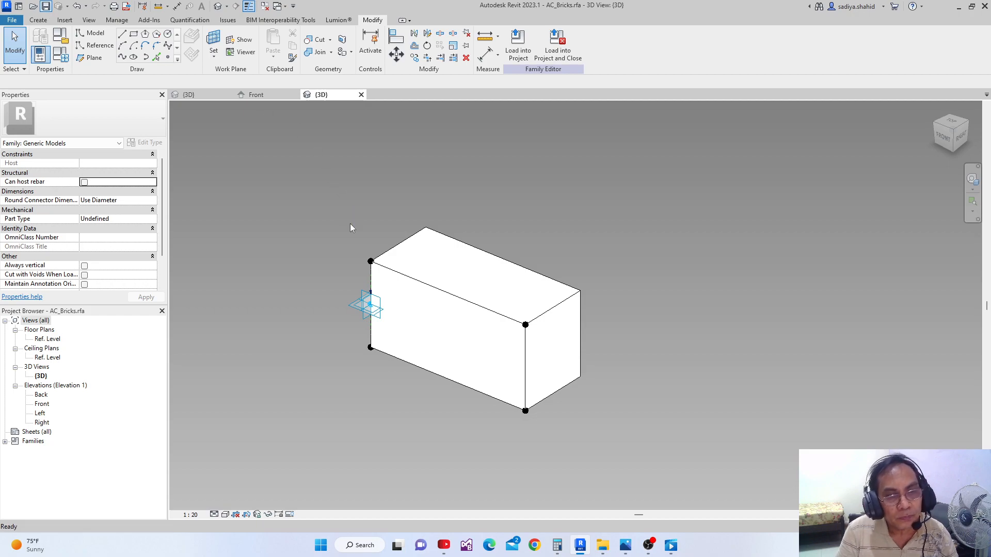
pyautogui.click(517, 44)
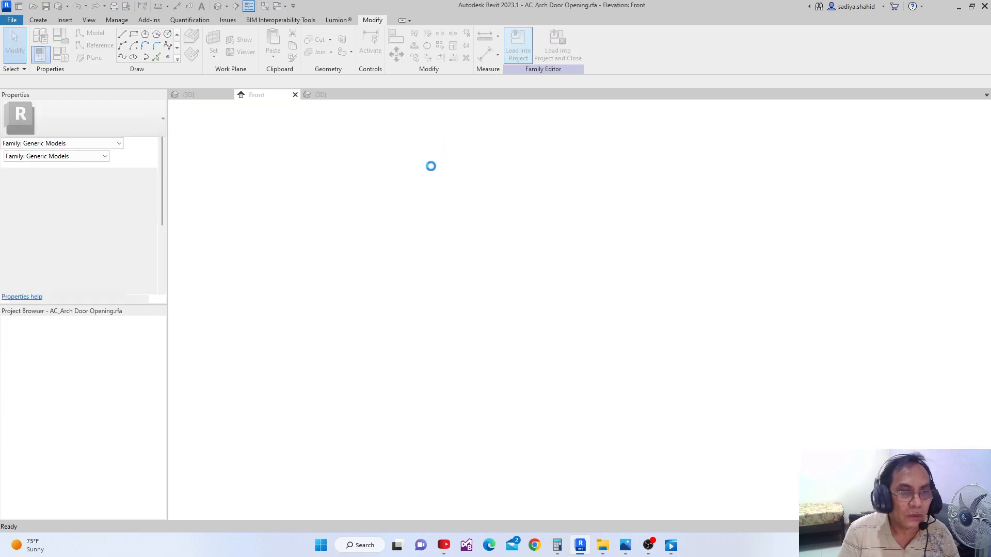
pyautogui.click(448, 267)
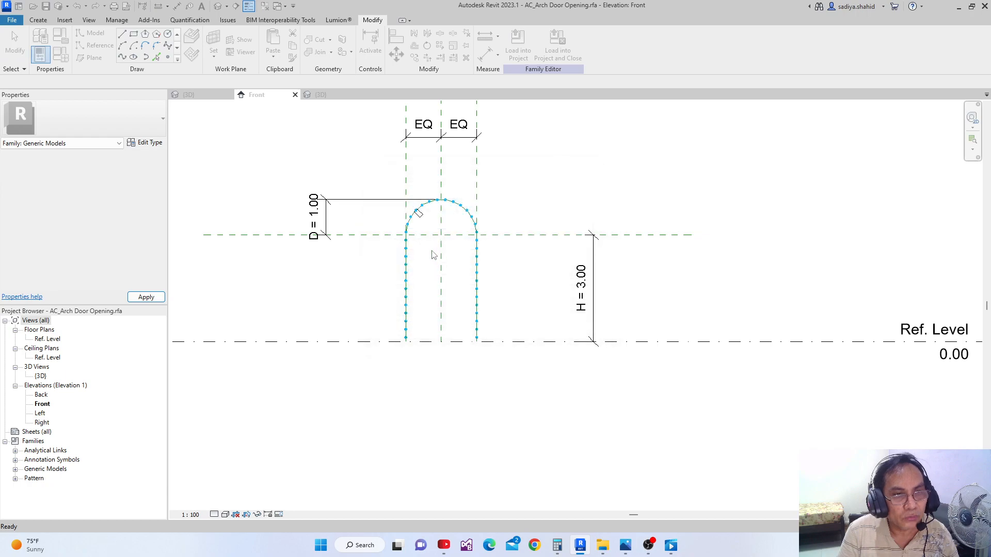
pyautogui.click(206, 93)
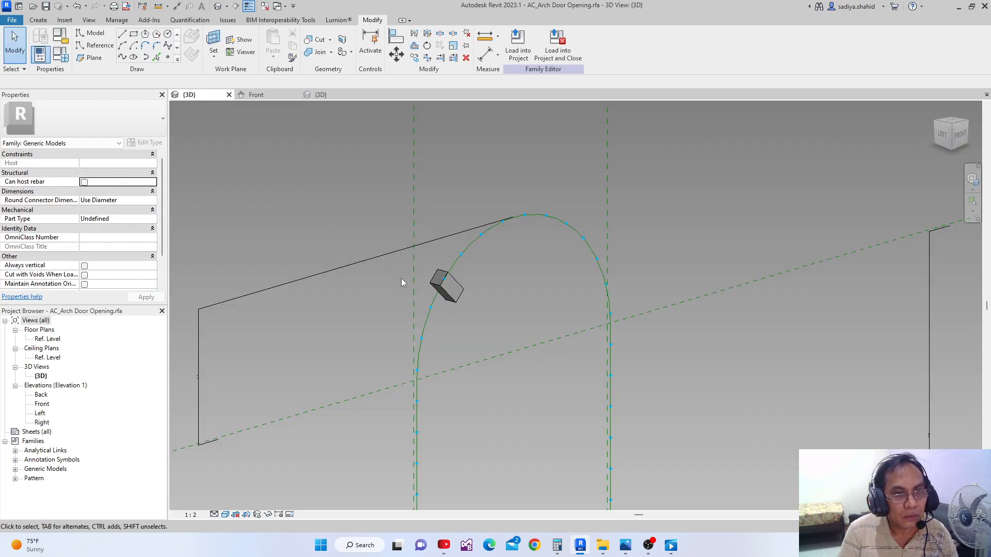
# Associate the placed brick's Z dimension with the arch opening family's Z parameter
pyautogui.scroll(3, 413, 289)
pyautogui.click(473, 292)
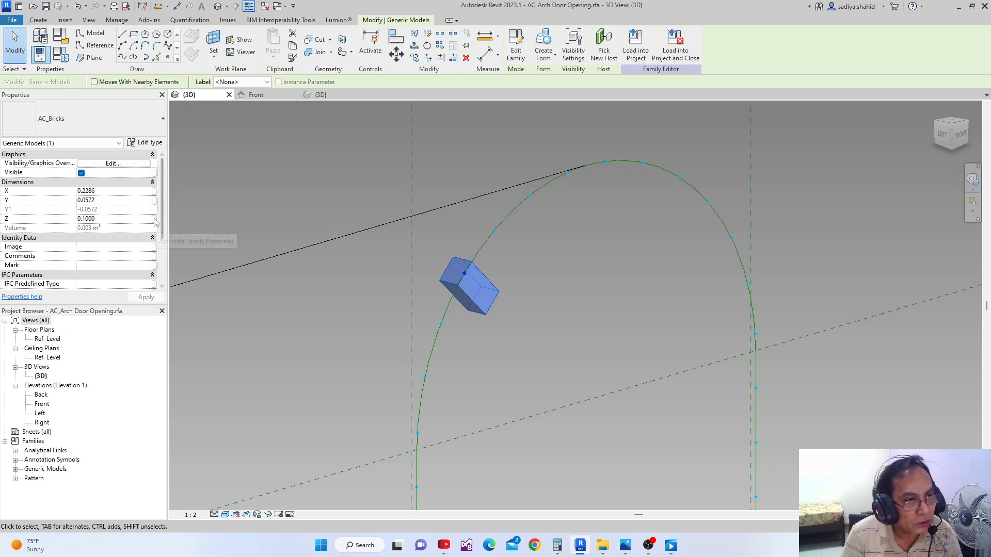
pyautogui.click(154, 219)
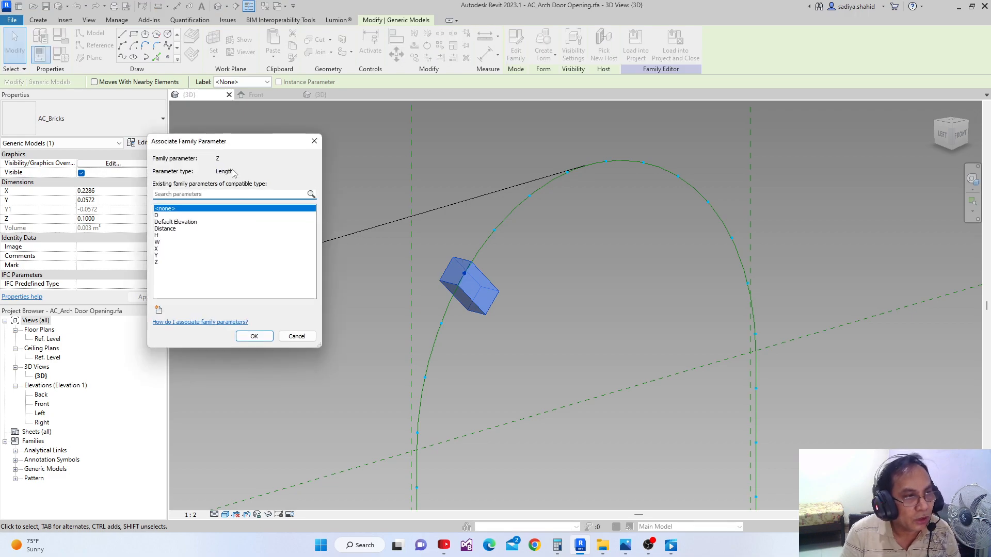
pyautogui.click(242, 262)
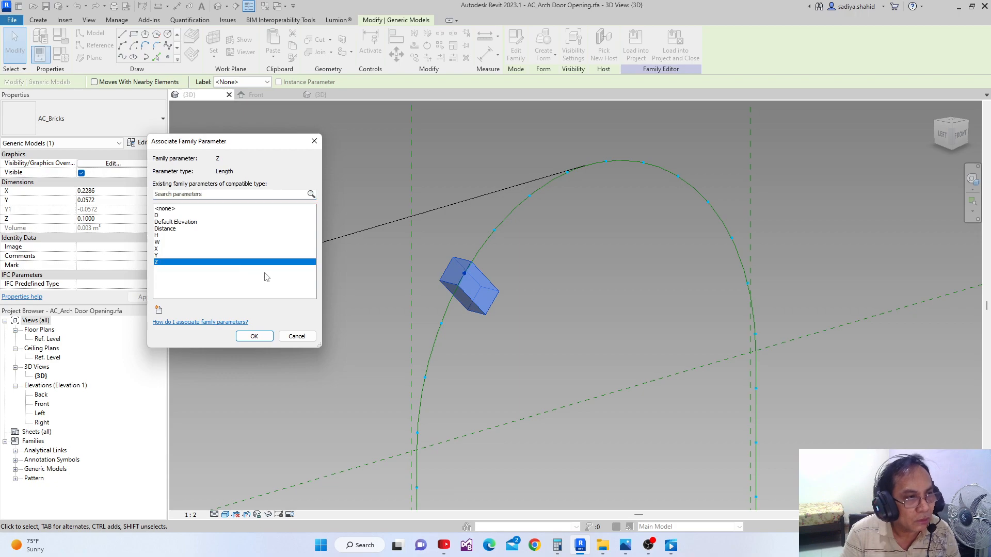
pyautogui.click(254, 336)
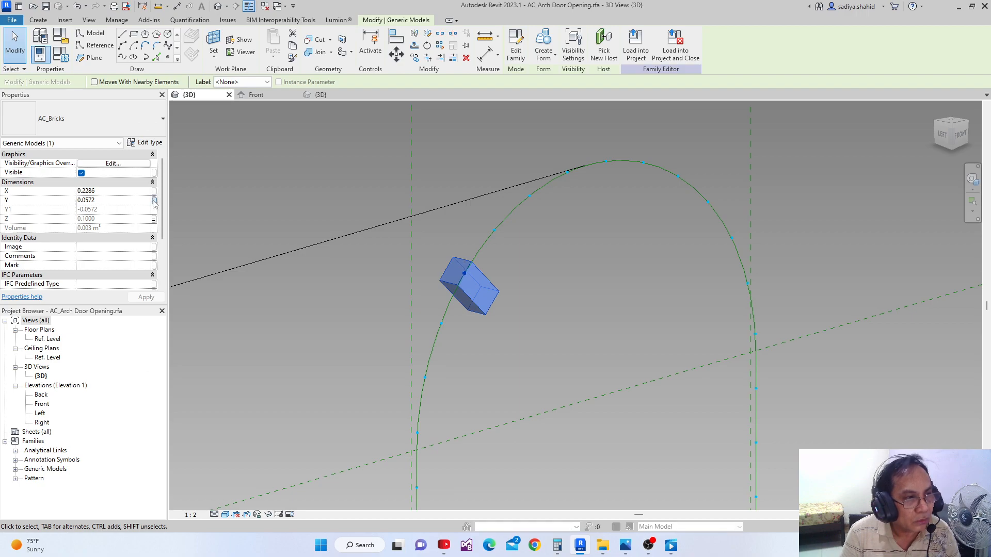
# Associate the placed brick's Y and X dimensions with the arch opening family's matching Y and X parameters
pyautogui.click(153, 200)
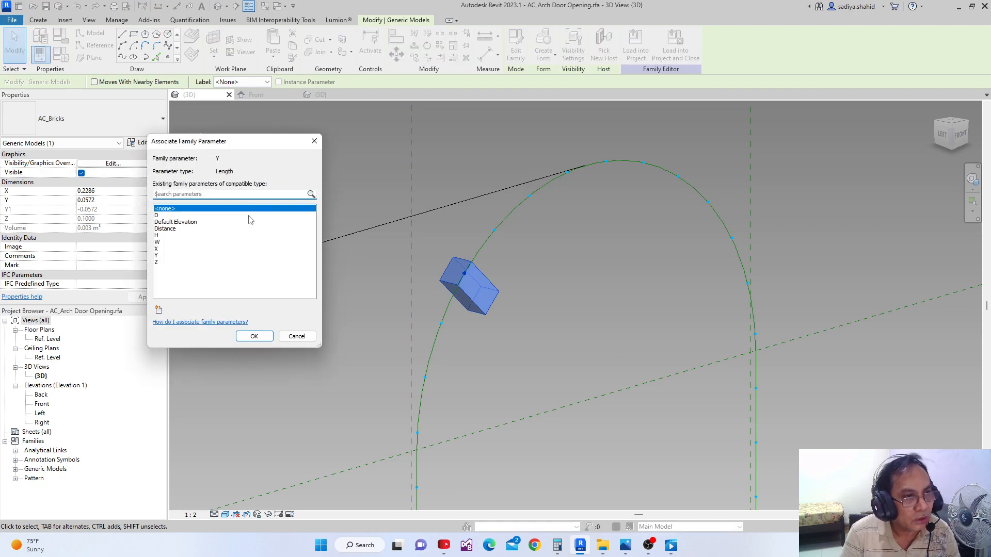
pyautogui.click(158, 256)
pyautogui.click(260, 337)
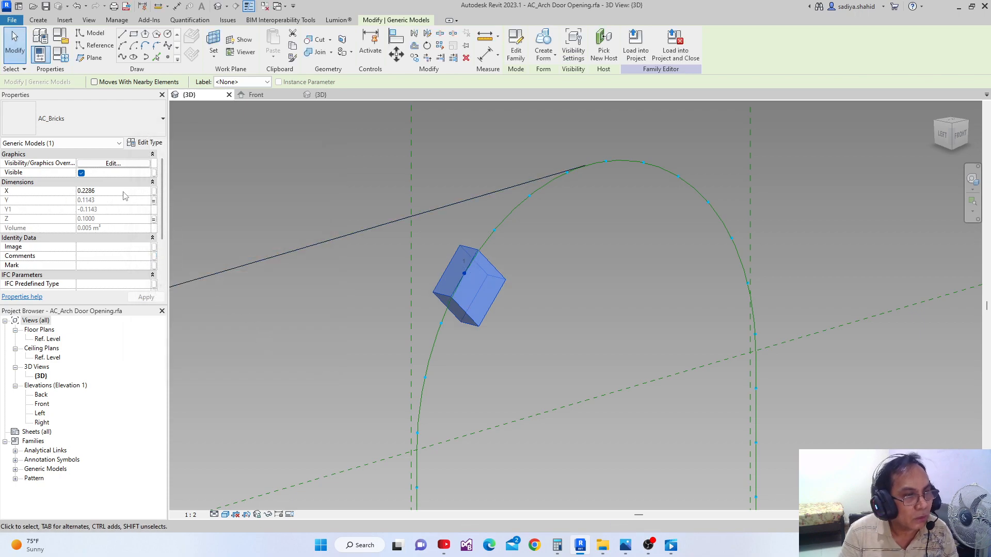
pyautogui.click(154, 191)
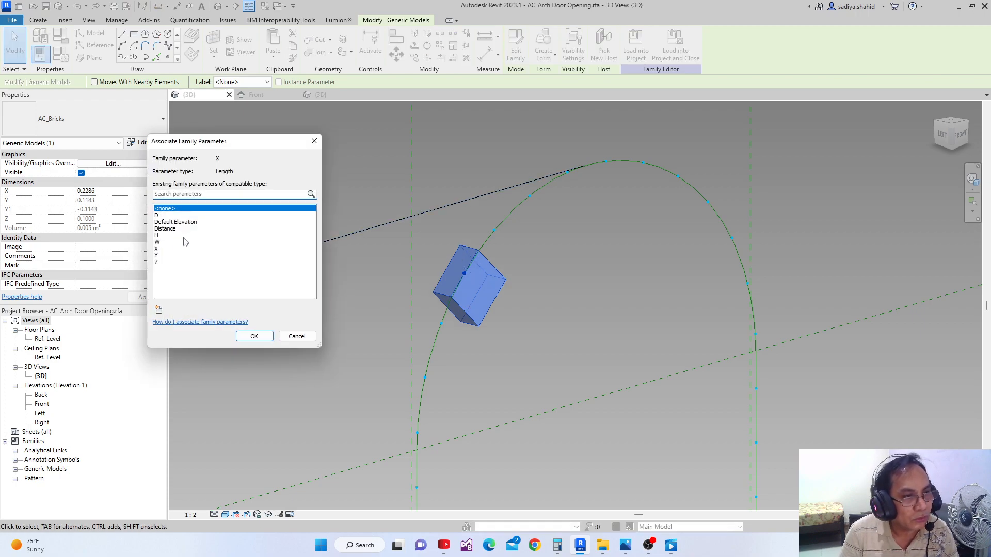
pyautogui.click(158, 248)
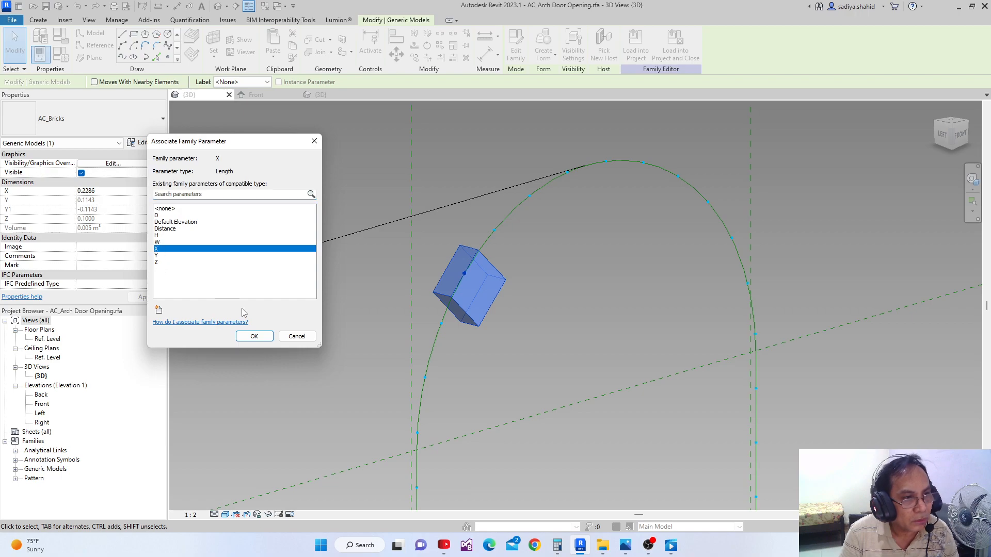
pyautogui.click(254, 336)
# Set the arch opening family's Y parameter to 0.05715 in Family Types
pyautogui.scroll(-2, 309, 315)
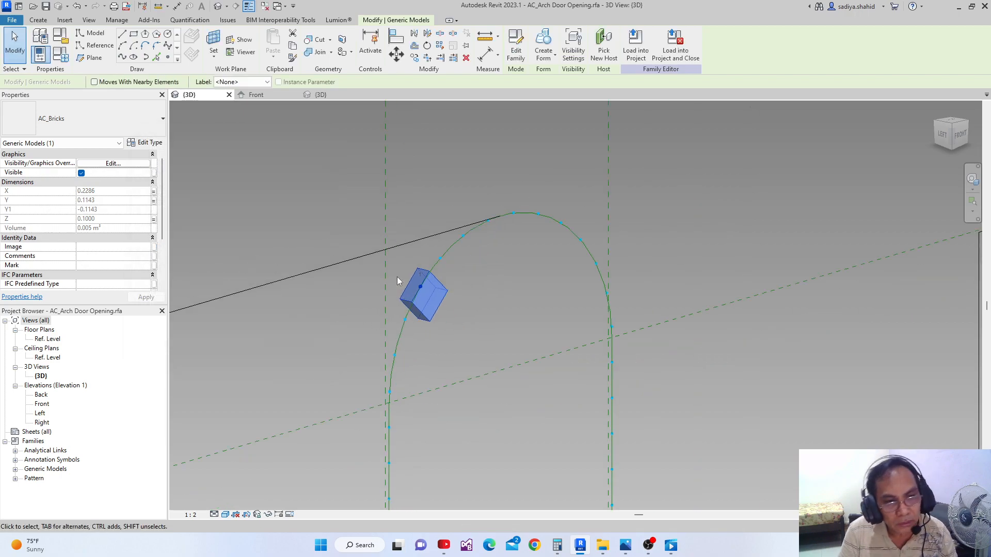
pyautogui.scroll(-2, 395, 278)
pyautogui.scroll(-2, 382, 274)
pyautogui.moveTo(381, 274); pyautogui.dragTo(379, 302, button='middle')
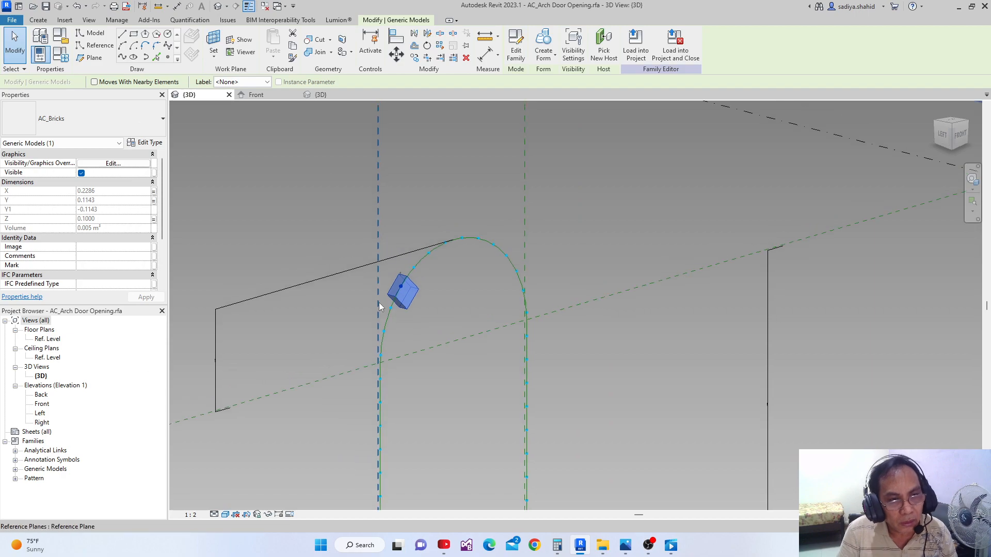
pyautogui.scroll(2, 379, 303)
pyautogui.scroll(-3, 378, 306)
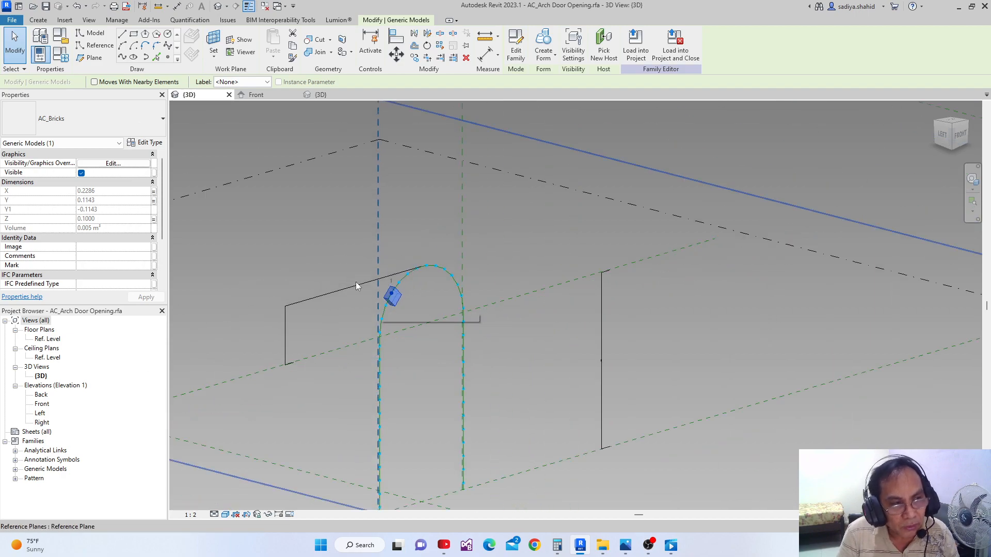
pyautogui.click(65, 59)
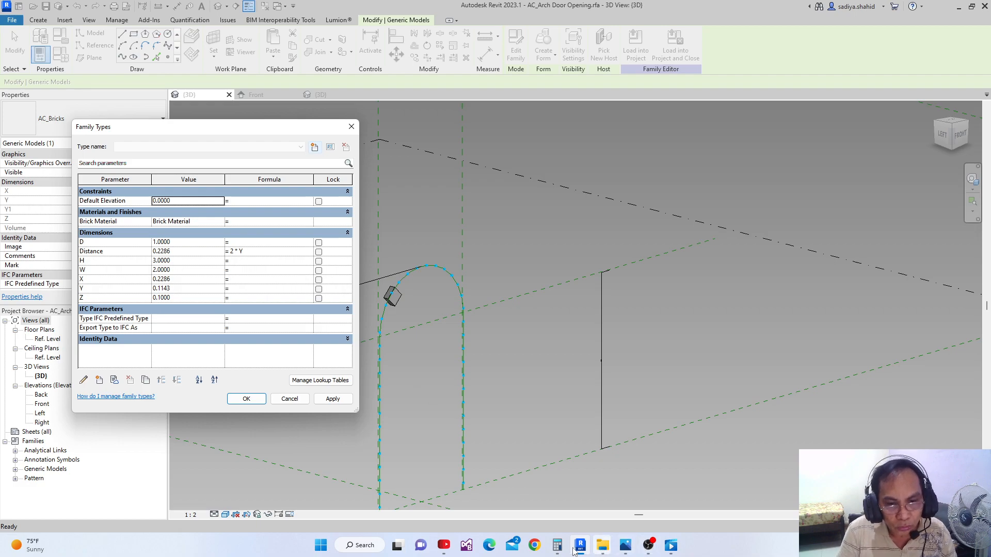
pyautogui.click(178, 289)
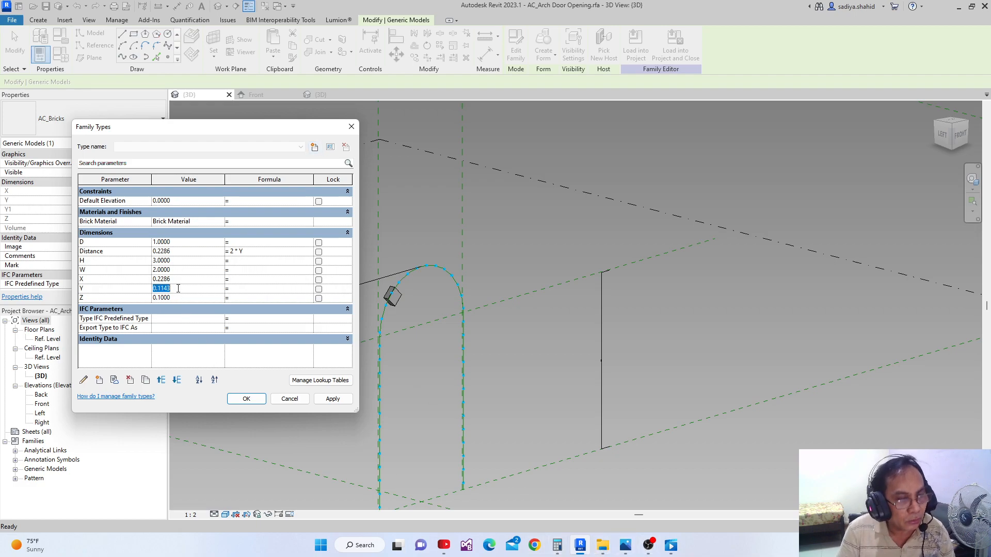
pyautogui.write('0.05715')
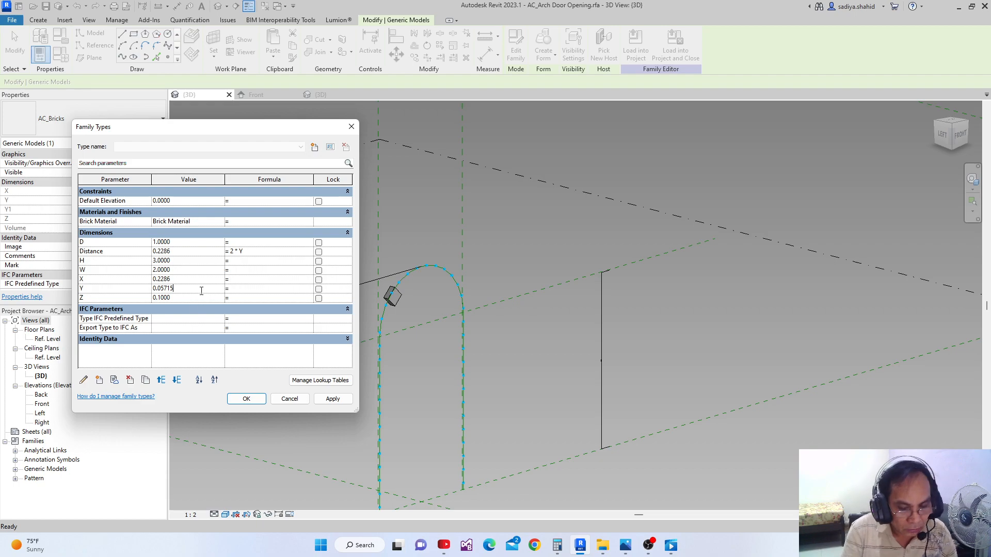
pyautogui.click(332, 399)
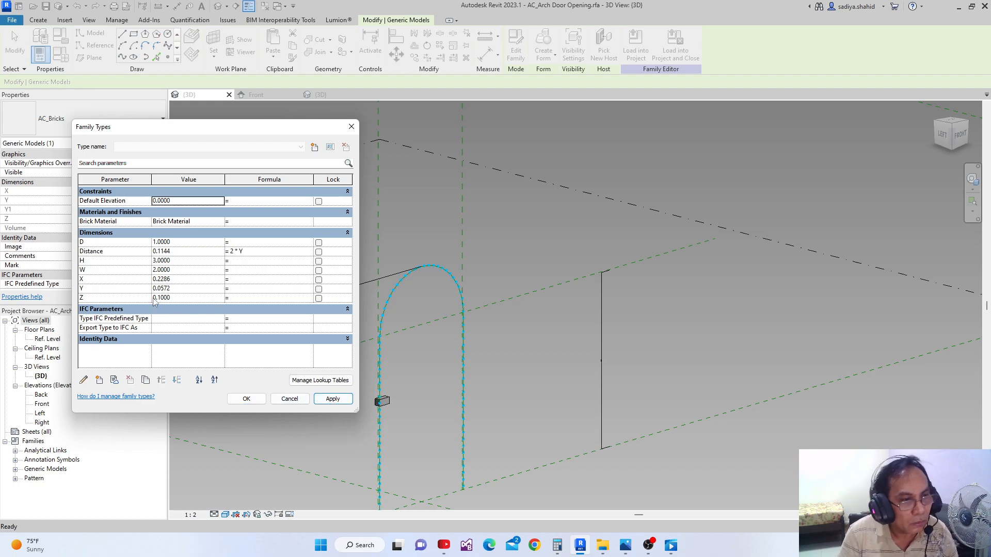
pyautogui.click(246, 399)
# Inspect the resized brick on the arch path and check its dimension values in its instance properties
pyautogui.click(401, 381)
pyautogui.scroll(5, 368, 329)
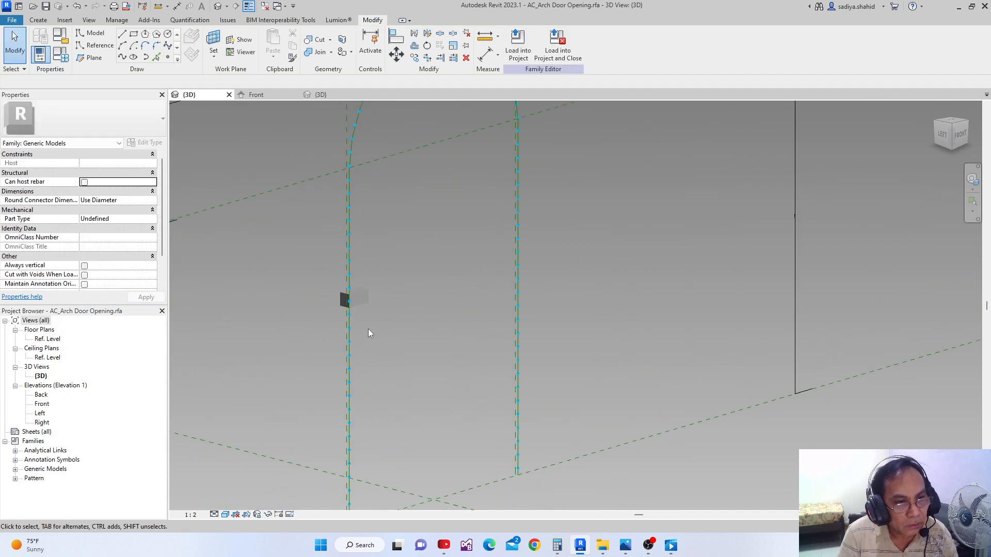
pyautogui.scroll(2, 353, 278)
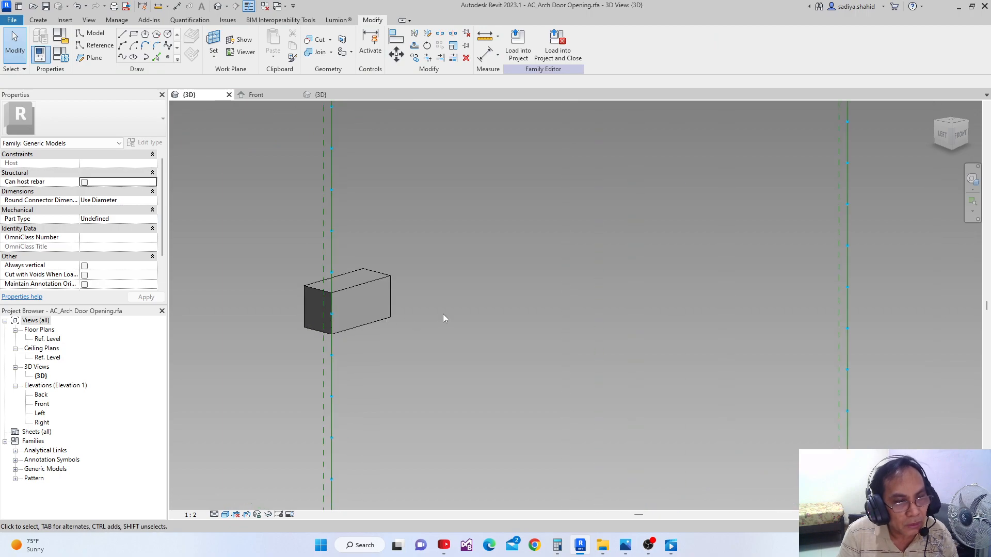
pyautogui.scroll(-3, 443, 315)
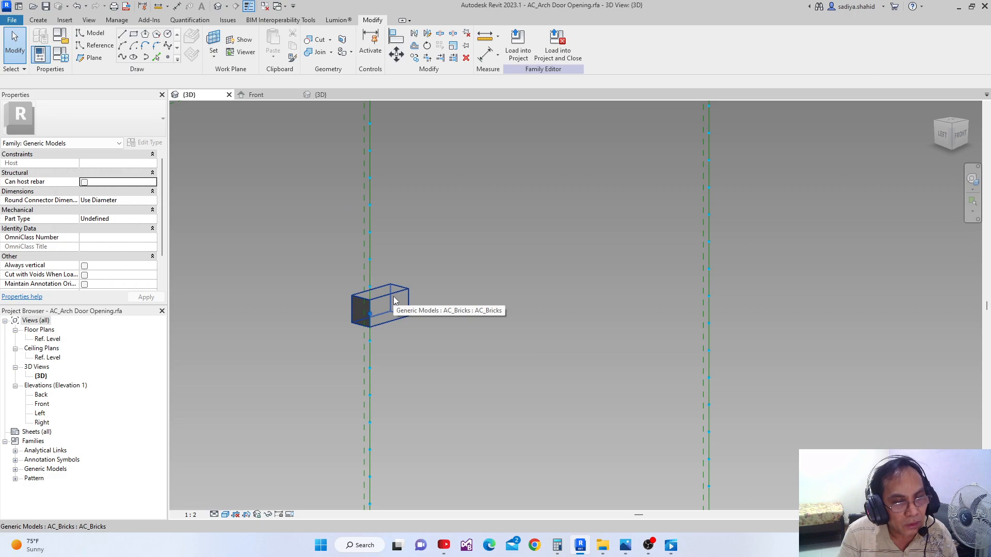
pyautogui.click(393, 297)
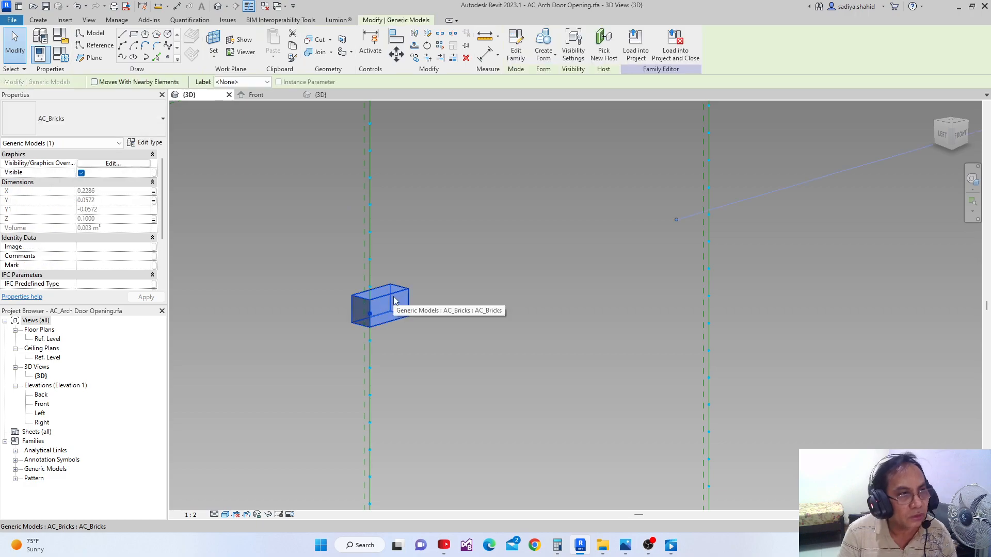
pyautogui.scroll(-2, 393, 296)
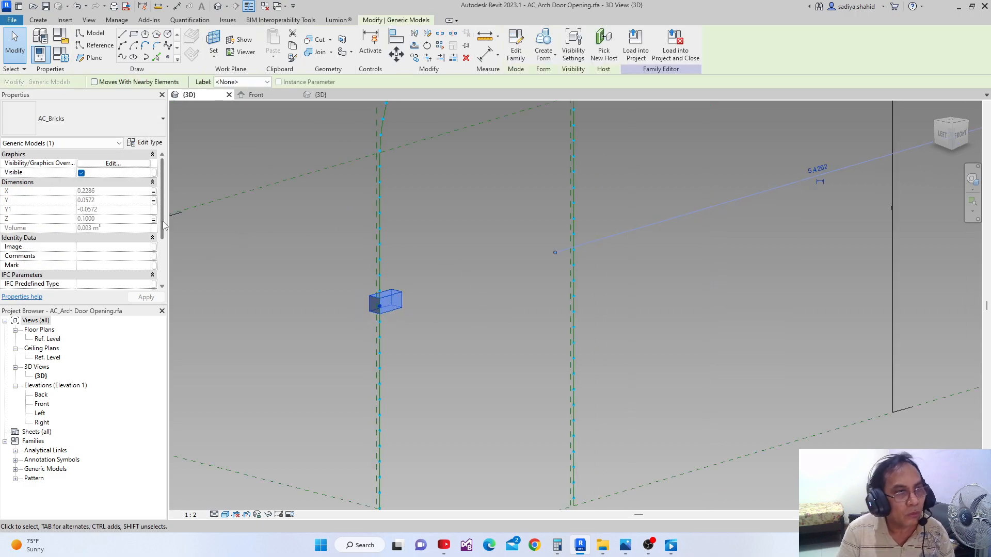
pyautogui.click(213, 139)
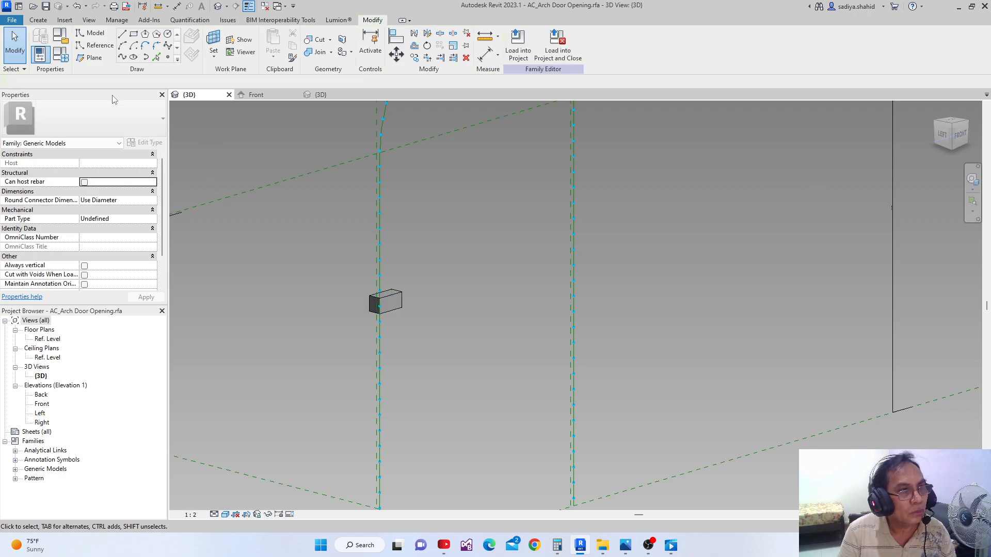
# Set the arch opening family's X parameter to -0.2286 in Family Types
pyautogui.click(65, 63)
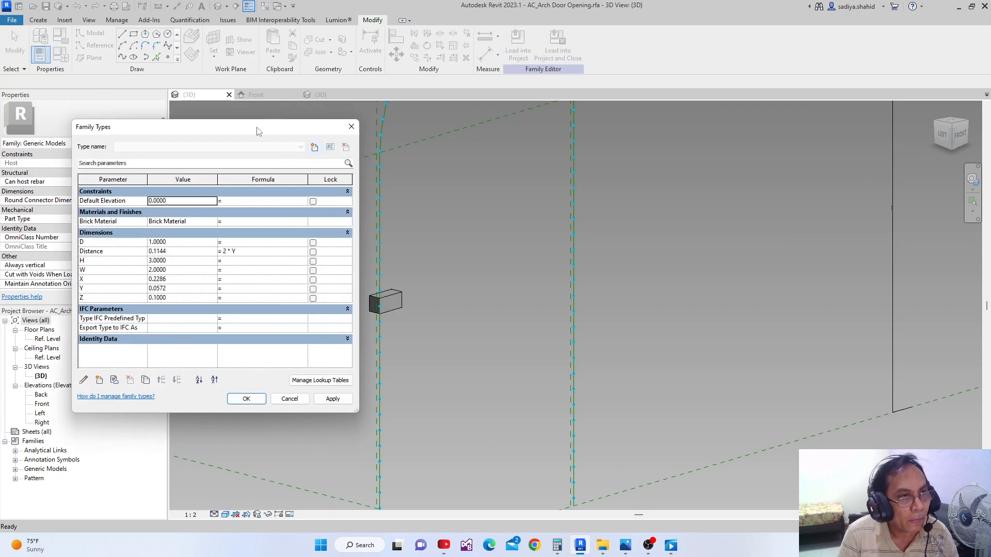
pyautogui.moveTo(259, 132); pyautogui.dragTo(269, 151)
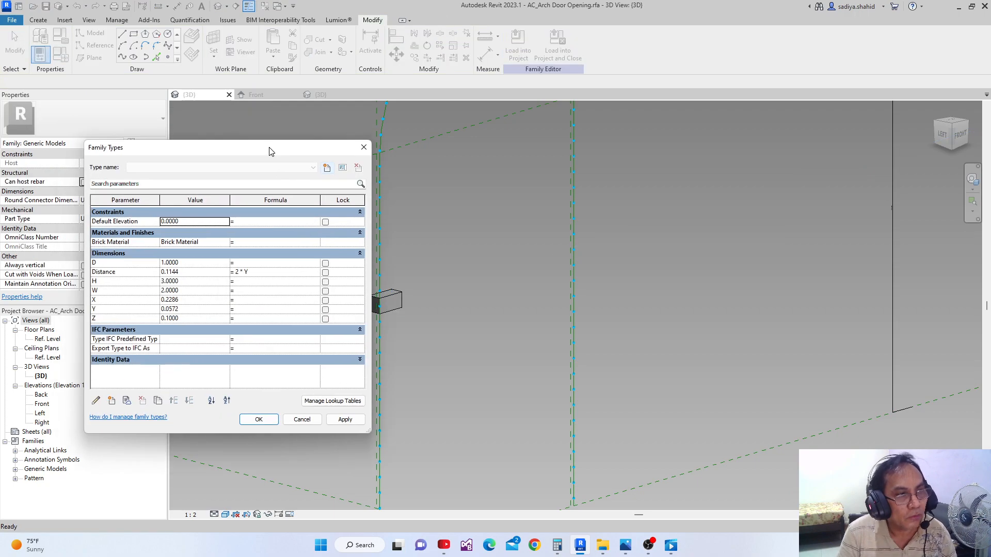
pyautogui.click(162, 301)
pyautogui.click(162, 301)
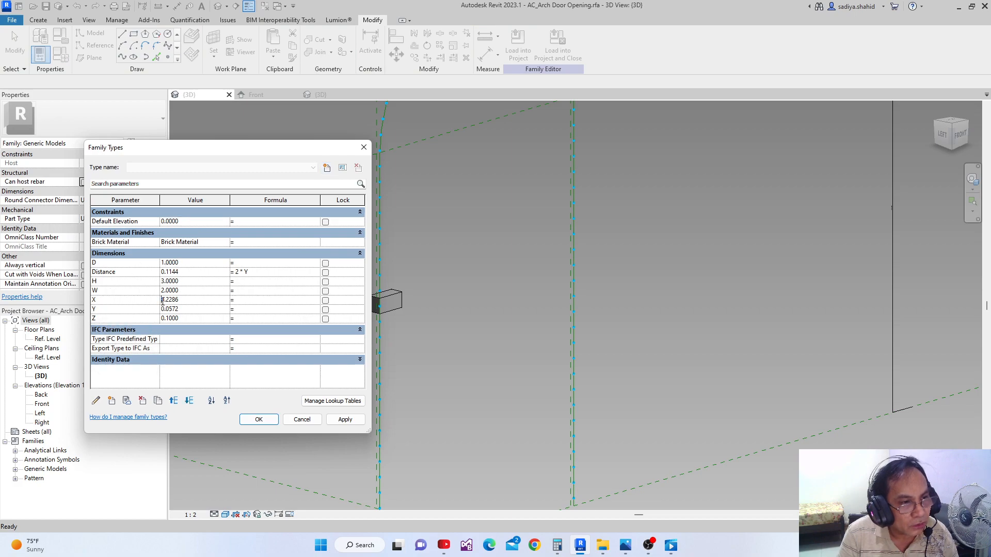
pyautogui.write('=')
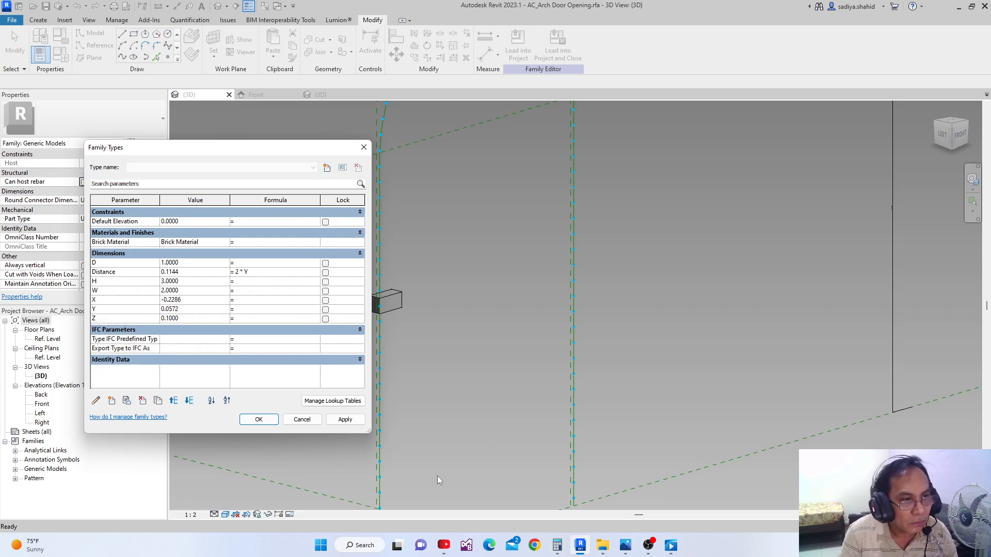
pyautogui.click(346, 421)
pyautogui.click(258, 420)
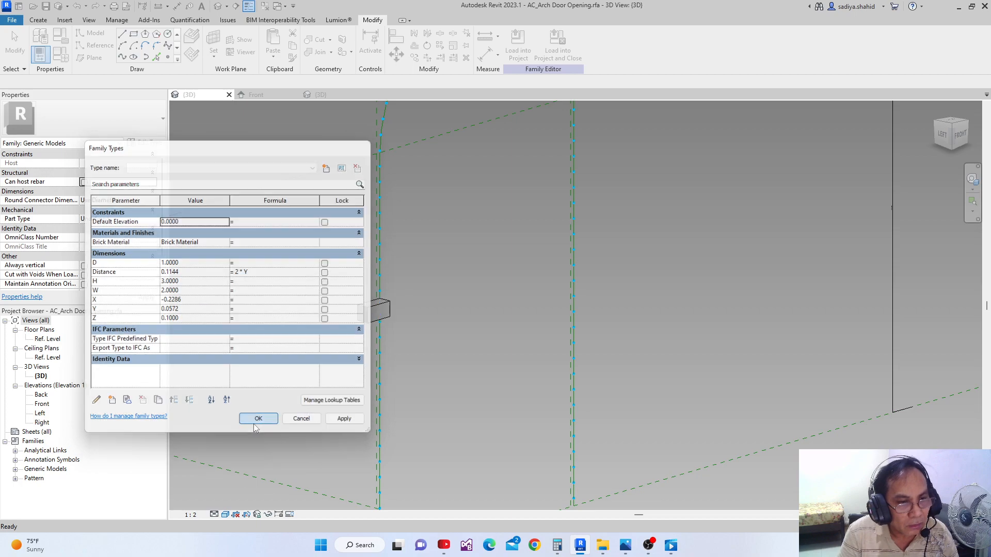
# Repeat the placed AC_Bricks component along the whole divided arch path
pyautogui.scroll(-3, 360, 419)
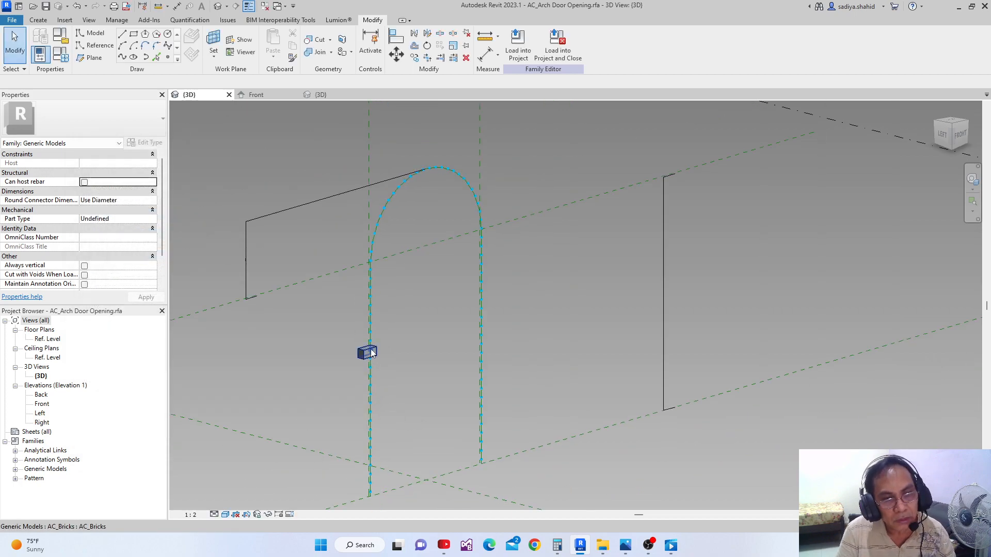
pyautogui.scroll(2, 360, 364)
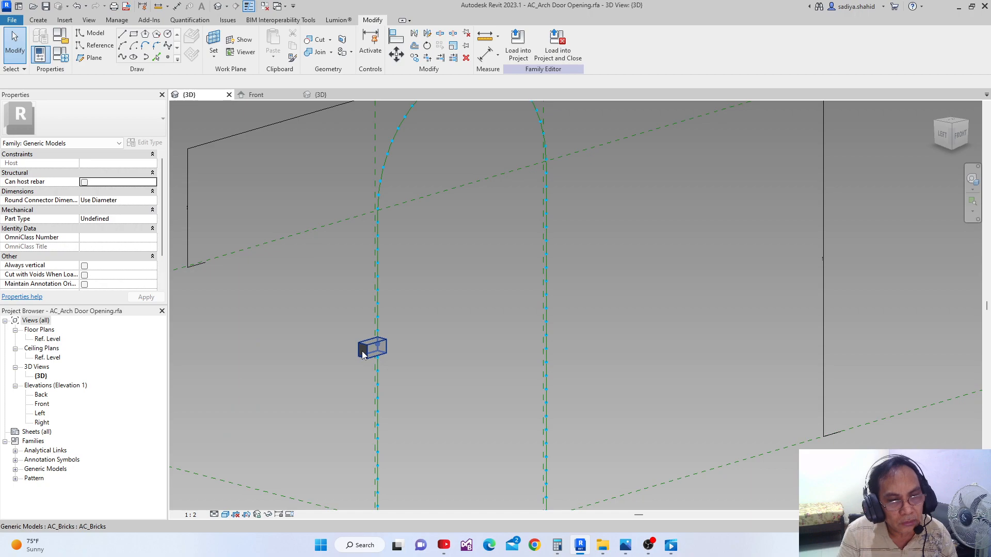
pyautogui.click(363, 354)
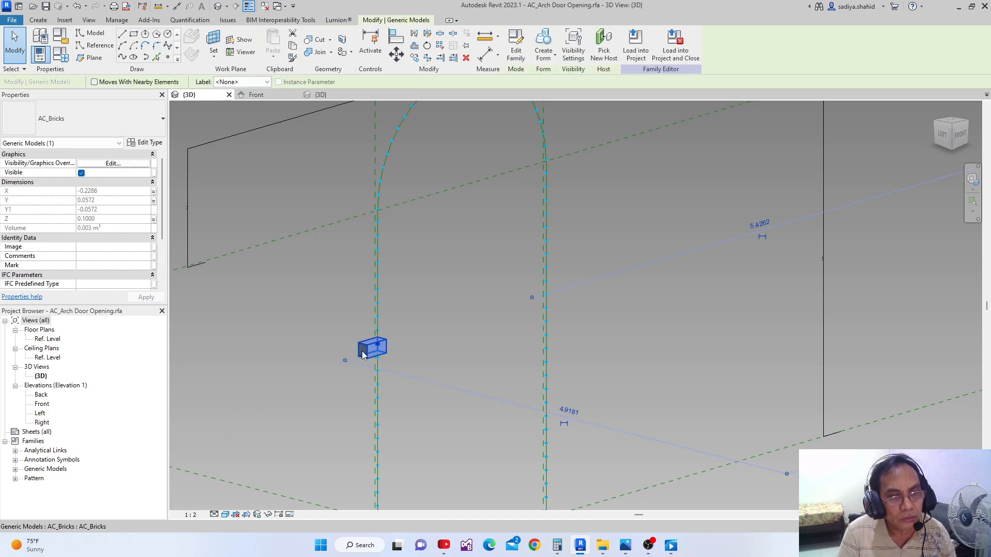
pyautogui.click(445, 45)
pyautogui.scroll(-4, 491, 215)
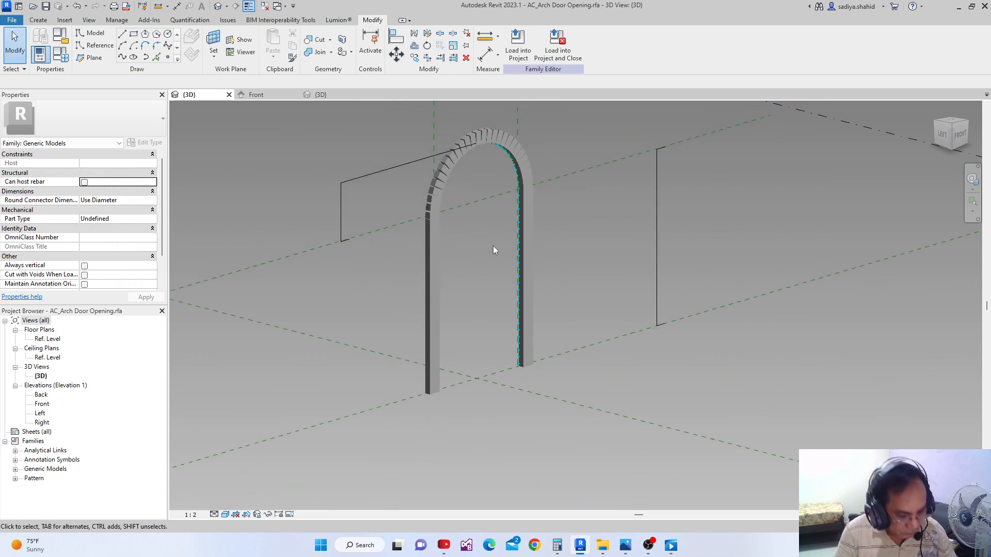
pyautogui.keyDown('shift'); pyautogui.moveTo(494, 246); pyautogui.dragTo(451, 316, button='middle'); pyautogui.keyUp('shift')
pyautogui.scroll(3, 478, 314)
pyautogui.scroll(-1, 475, 313)
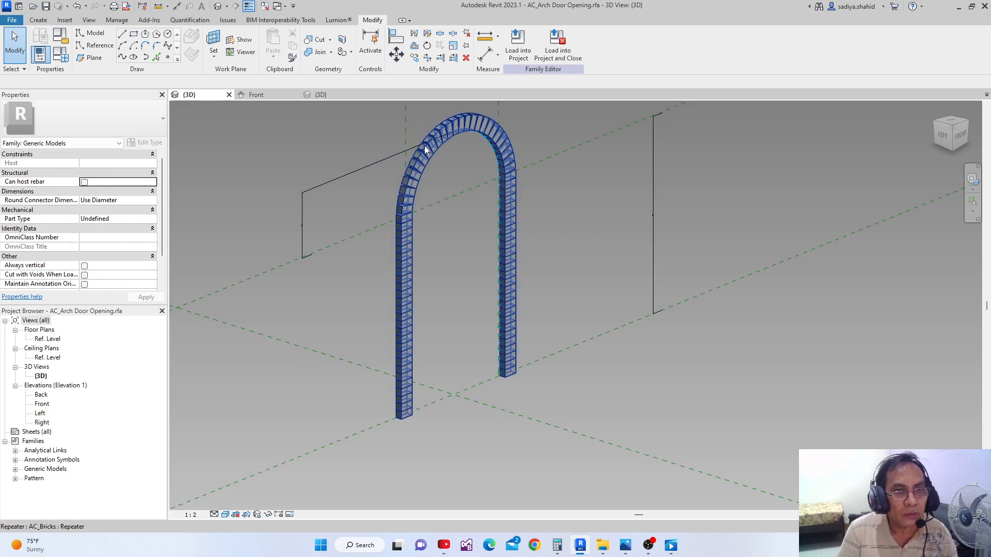
pyautogui.moveTo(454, 213); pyautogui.dragTo(453, 189, button='middle')
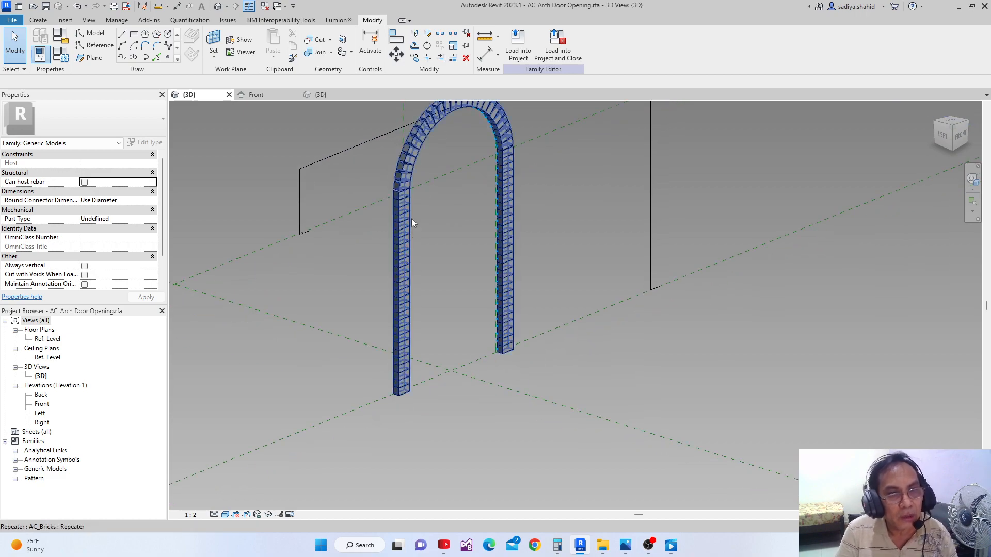
# In the AC_Bricks family, associate the brick solid's material with a new instance parameter named Brick Material, grouped under Materials and Finishes
pyautogui.click(330, 95)
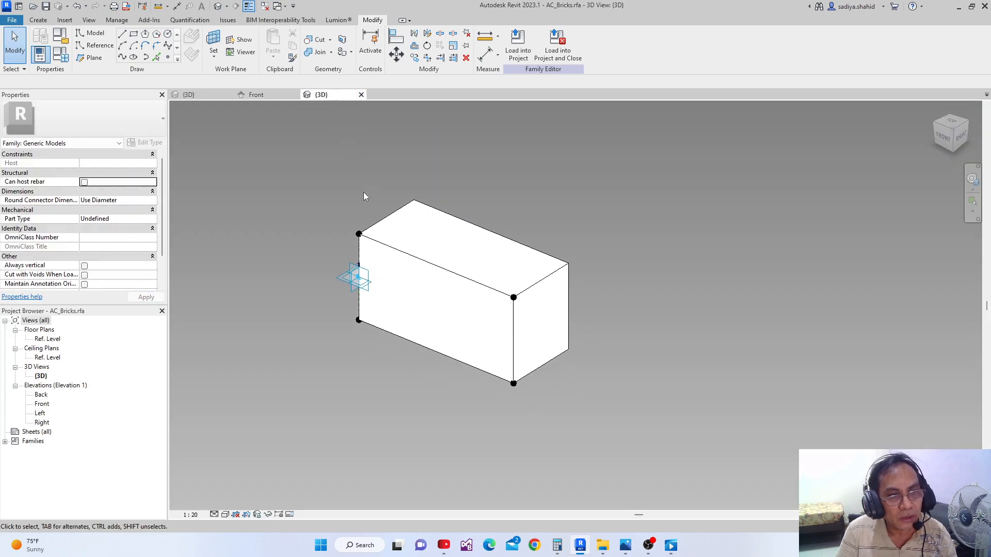
pyautogui.scroll(1, 521, 289)
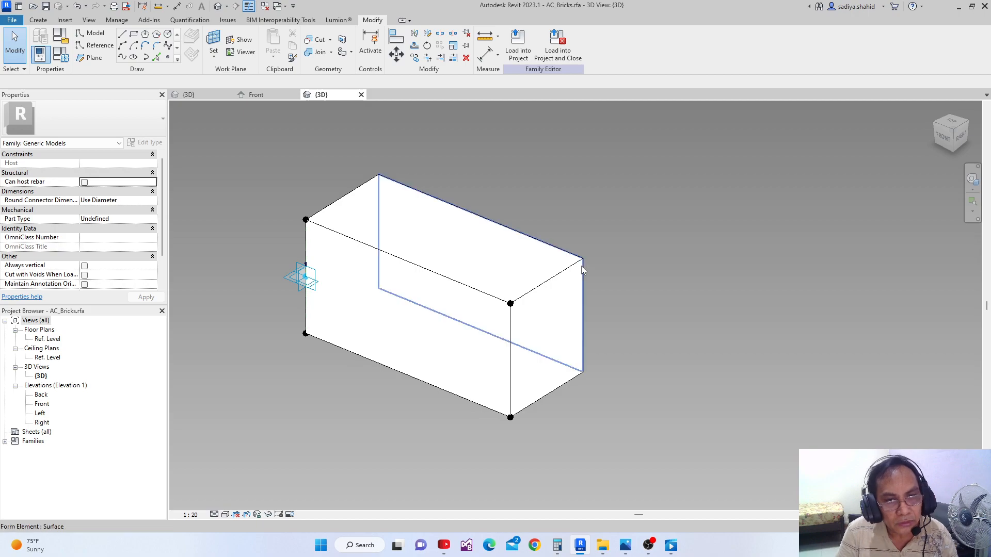
pyautogui.click(481, 285)
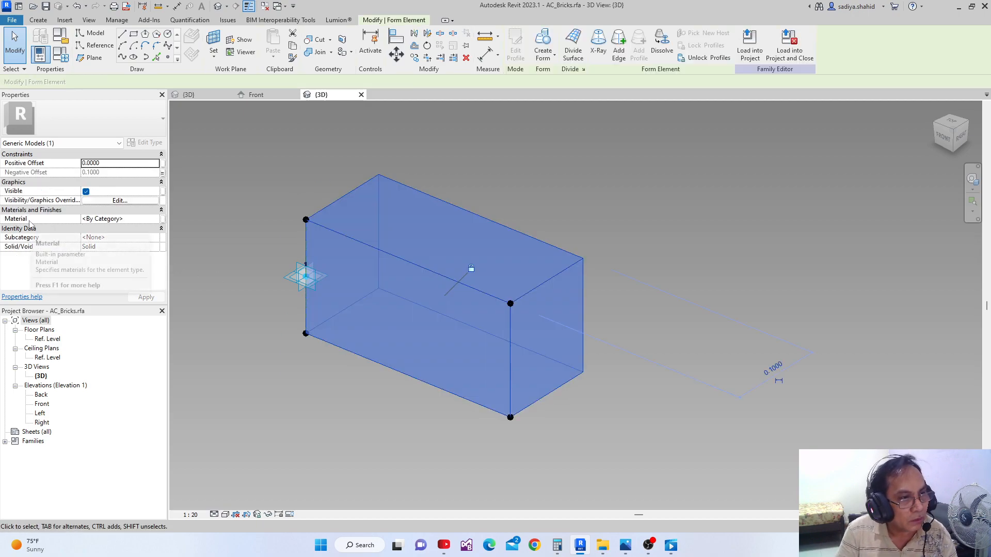
pyautogui.click(164, 223)
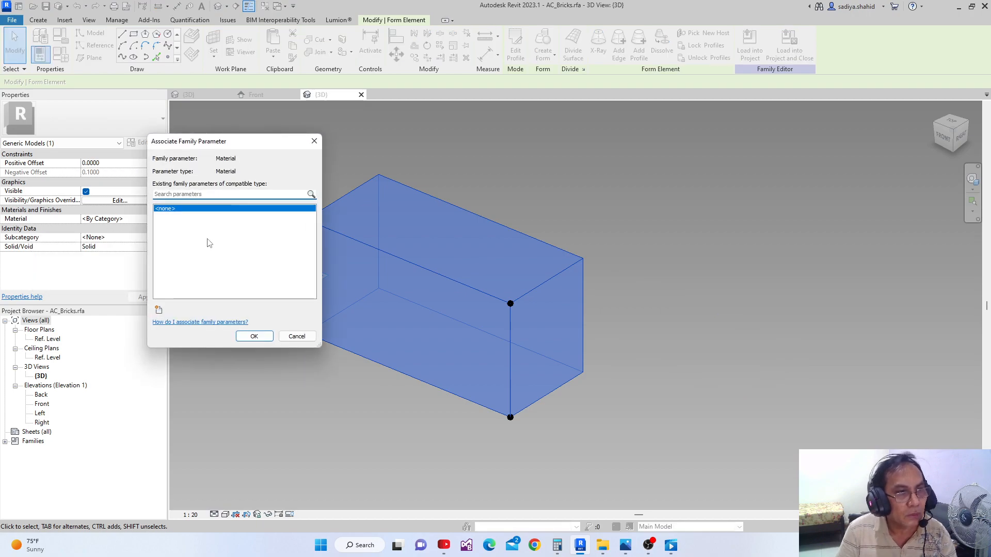
pyautogui.click(159, 310)
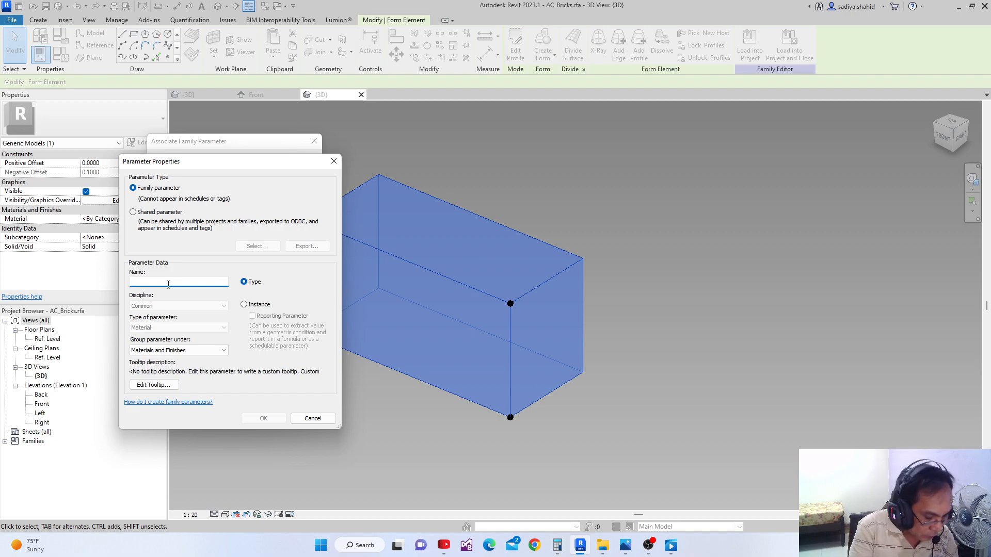
pyautogui.write('Brick Material')
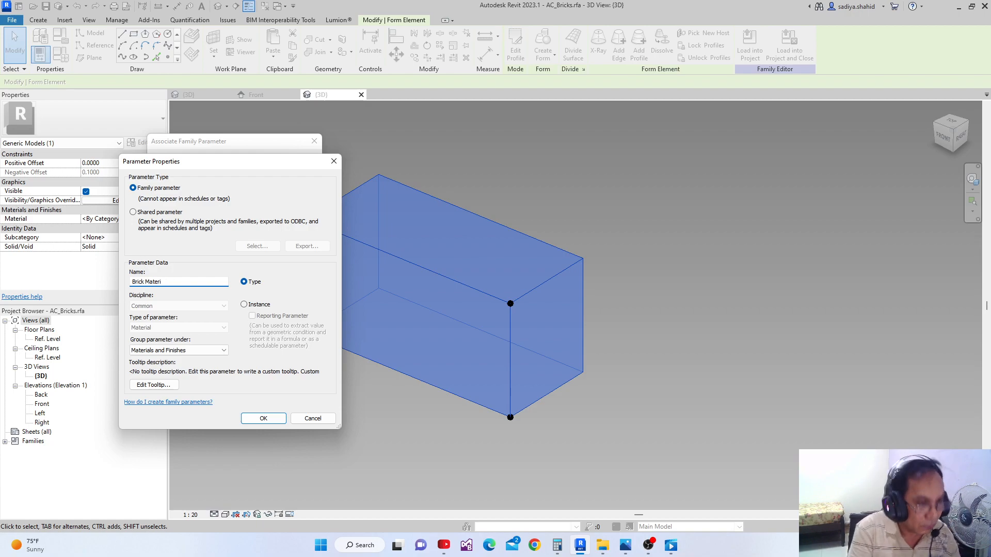
pyautogui.click(244, 305)
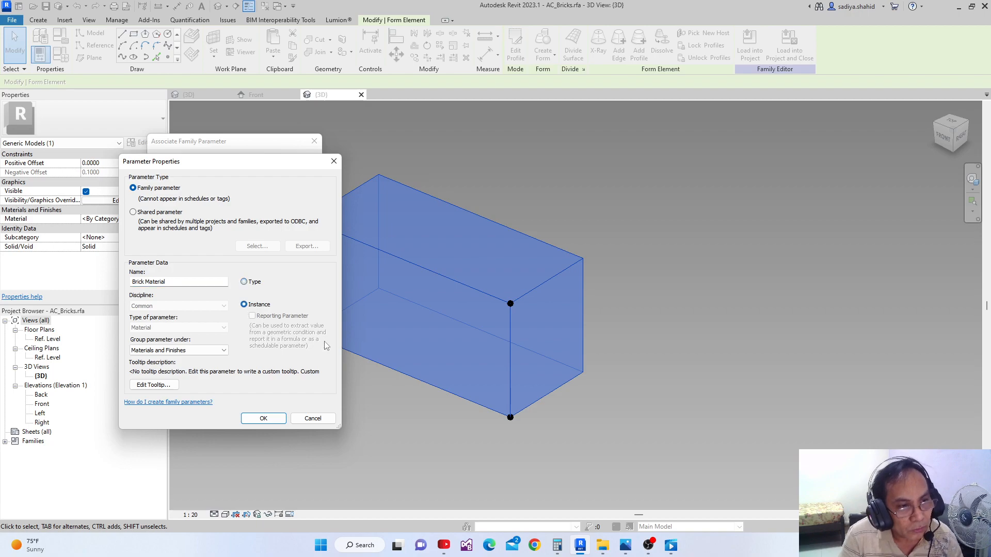
pyautogui.click(260, 418)
pyautogui.click(260, 340)
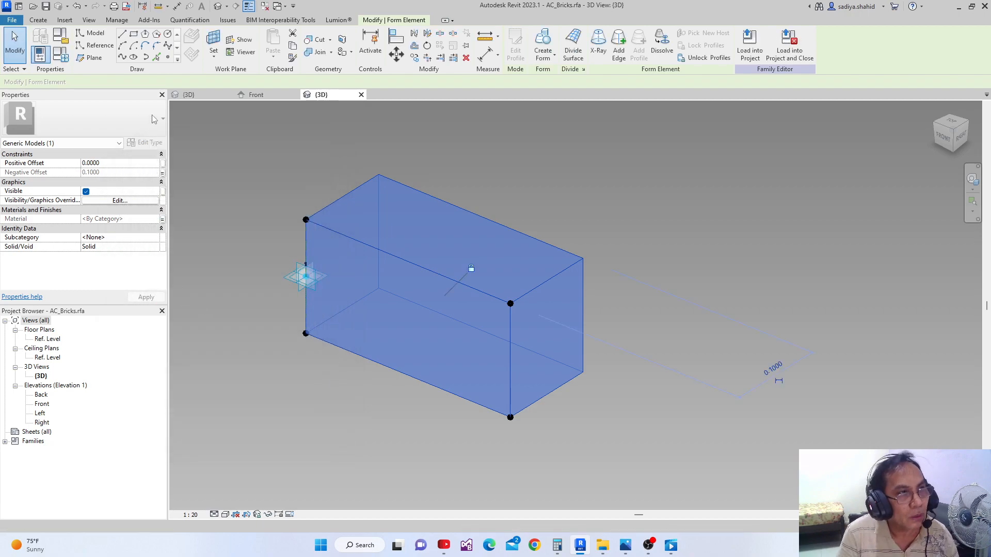
# From the Brick Material parameter's value in Family Types, create a new material and name it Brick Material
pyautogui.click(60, 53)
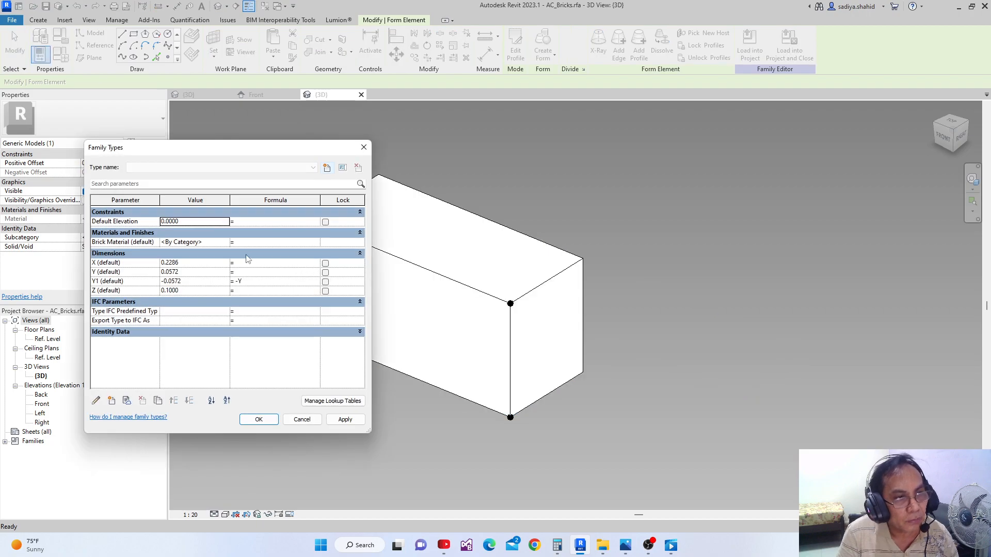
pyautogui.click(226, 245)
pyautogui.click(226, 242)
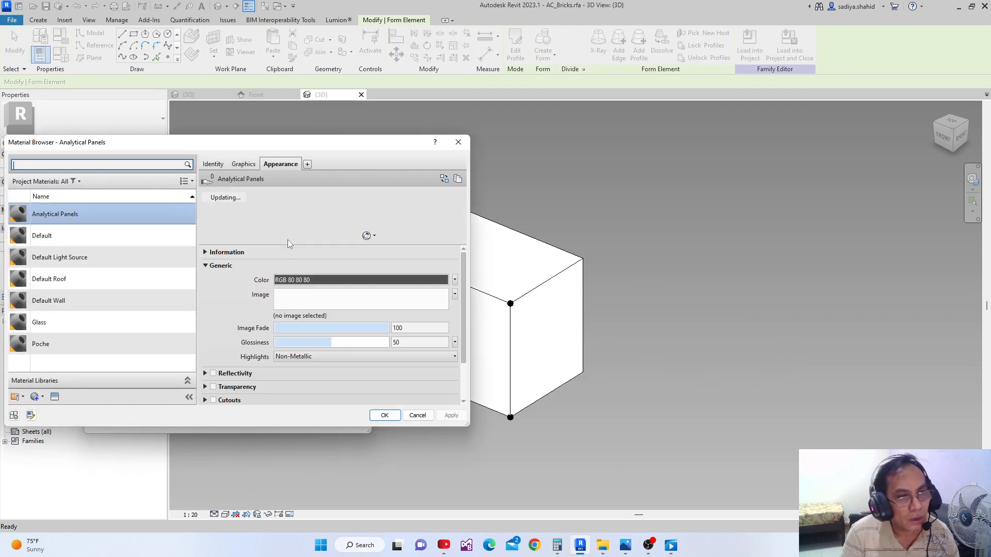
pyautogui.click(36, 397)
pyautogui.click(59, 409)
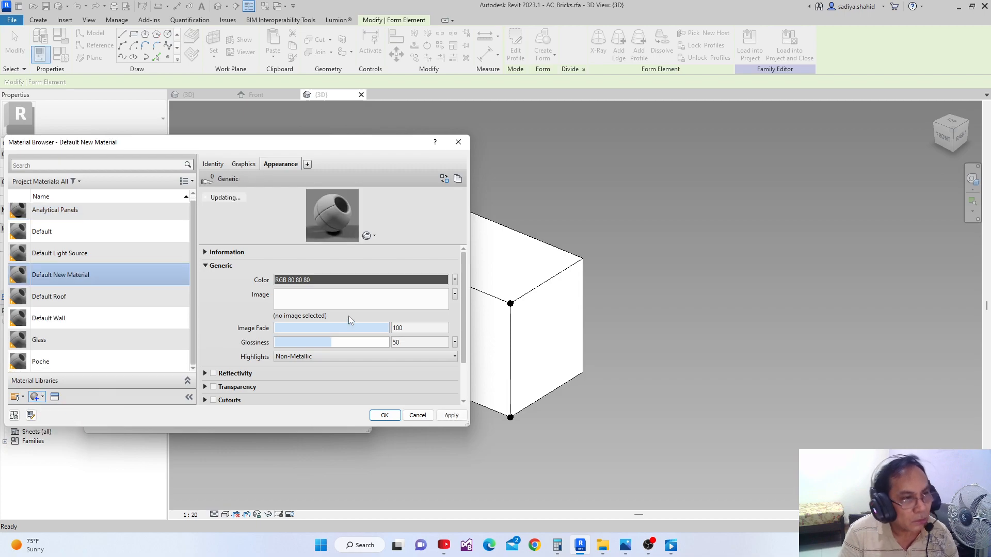
pyautogui.click(214, 164)
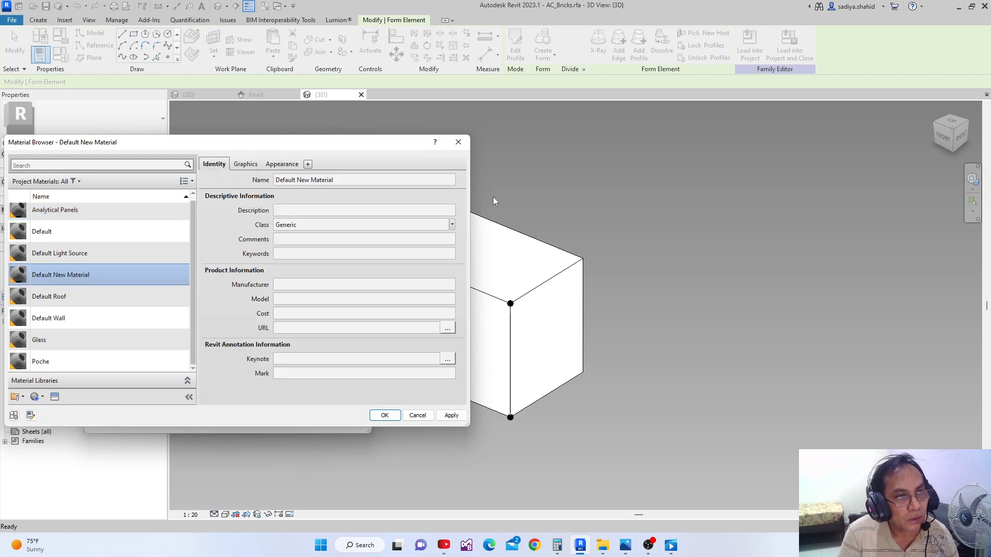
pyautogui.click(377, 180)
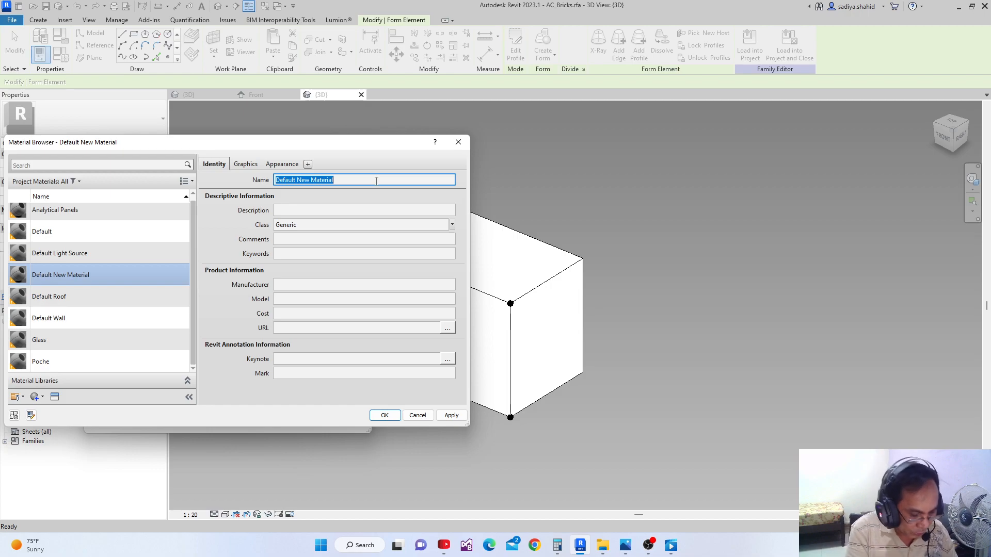
pyautogui.write('Brick')
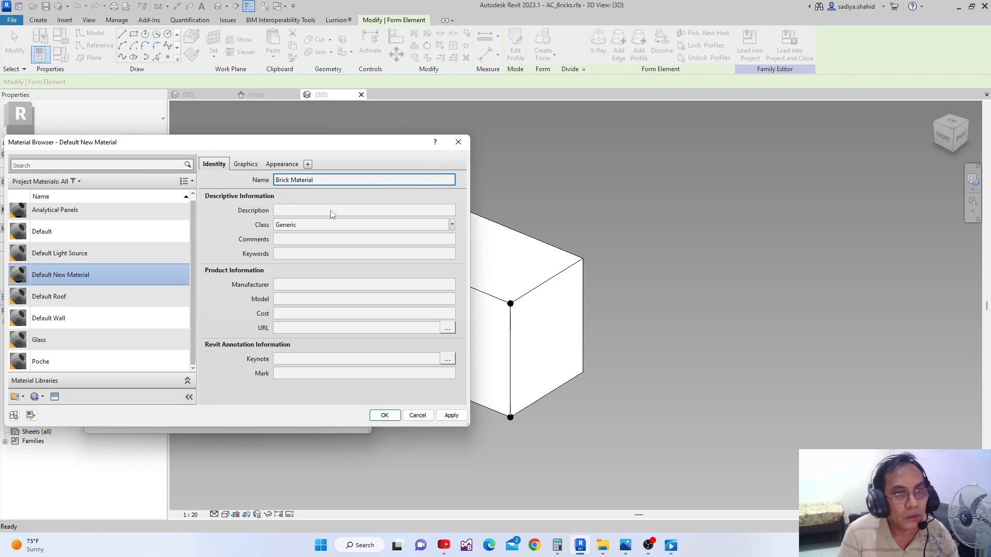
# Search the appearance assets for Soldier and replace Brick Material's appearance with Uniform Soldier - Burgundy
pyautogui.click(284, 165)
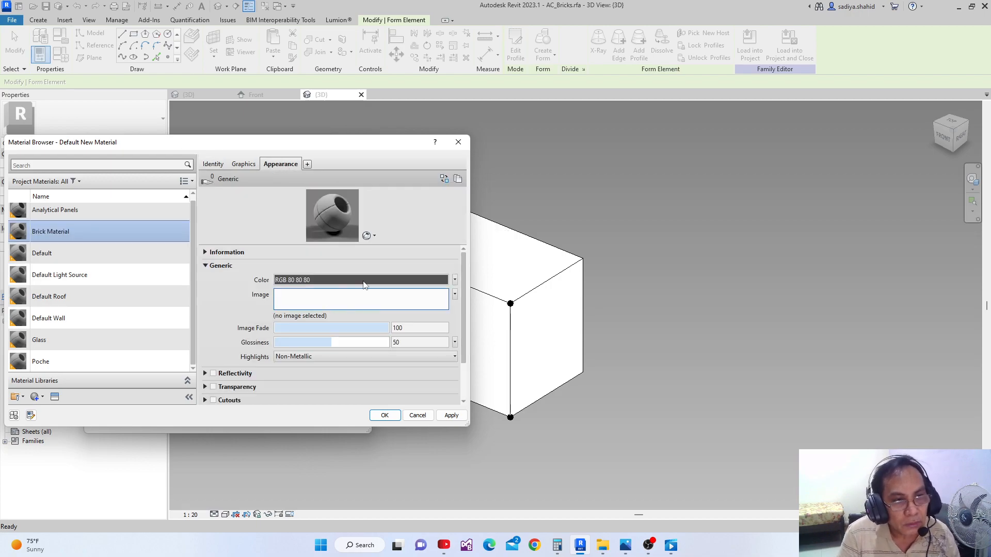
pyautogui.click(445, 183)
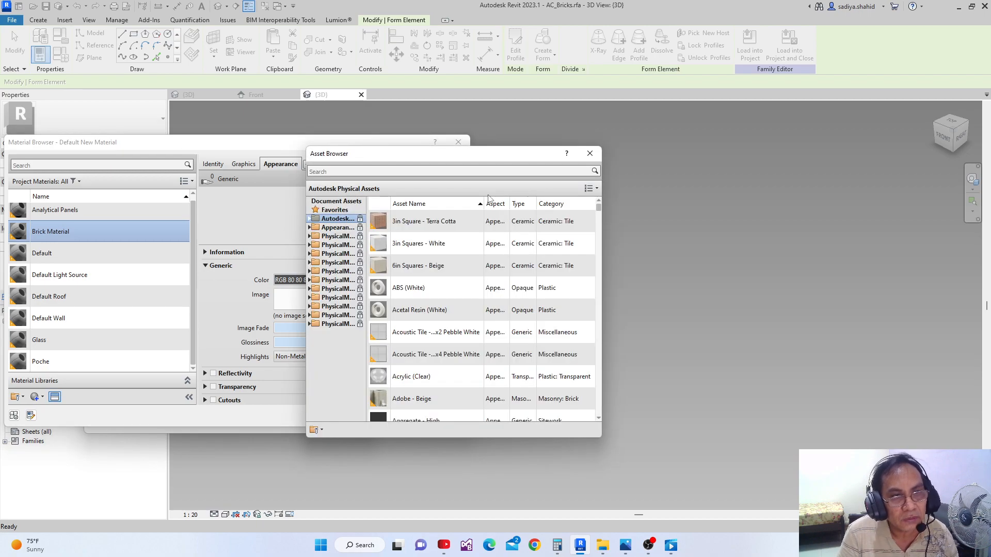
pyautogui.click(359, 172)
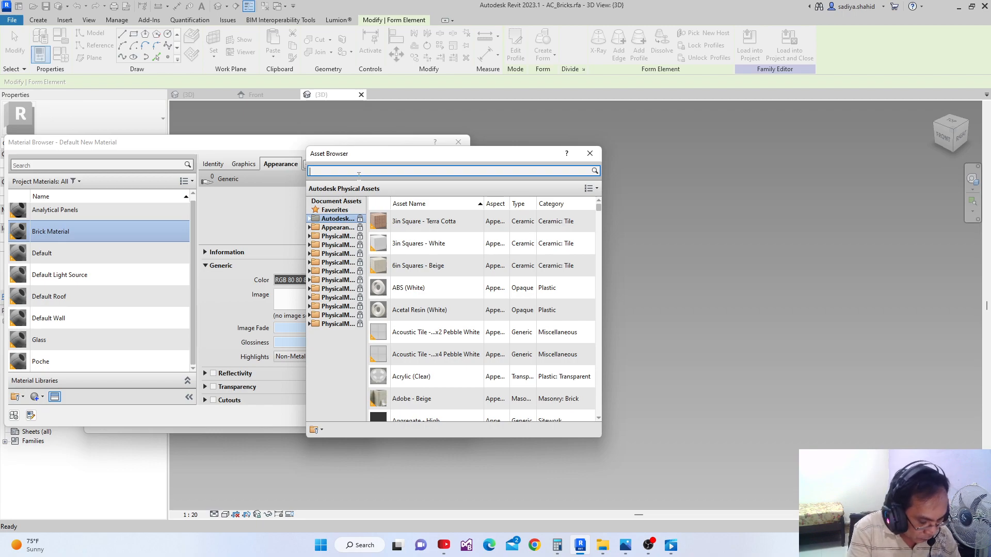
pyautogui.write('Spol')
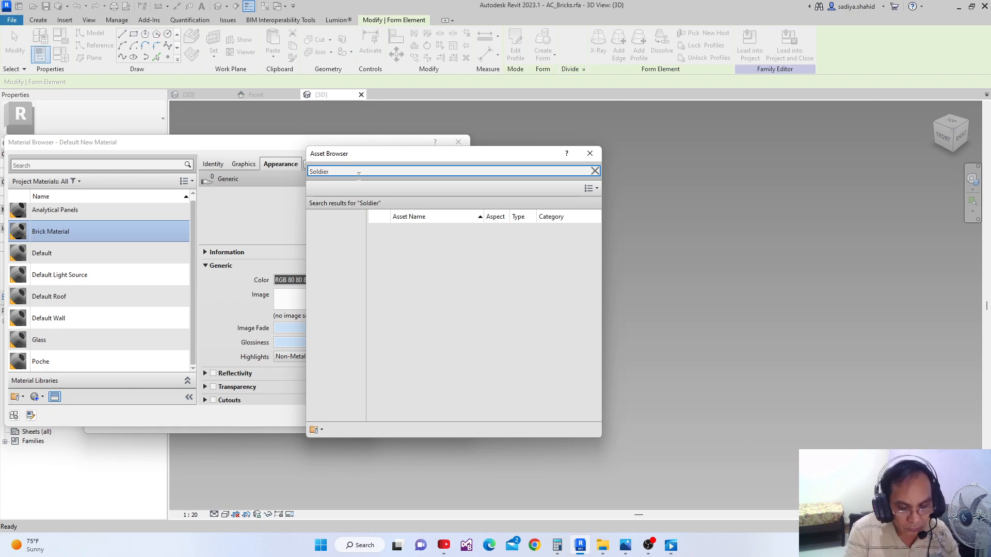
pyautogui.click(450, 279)
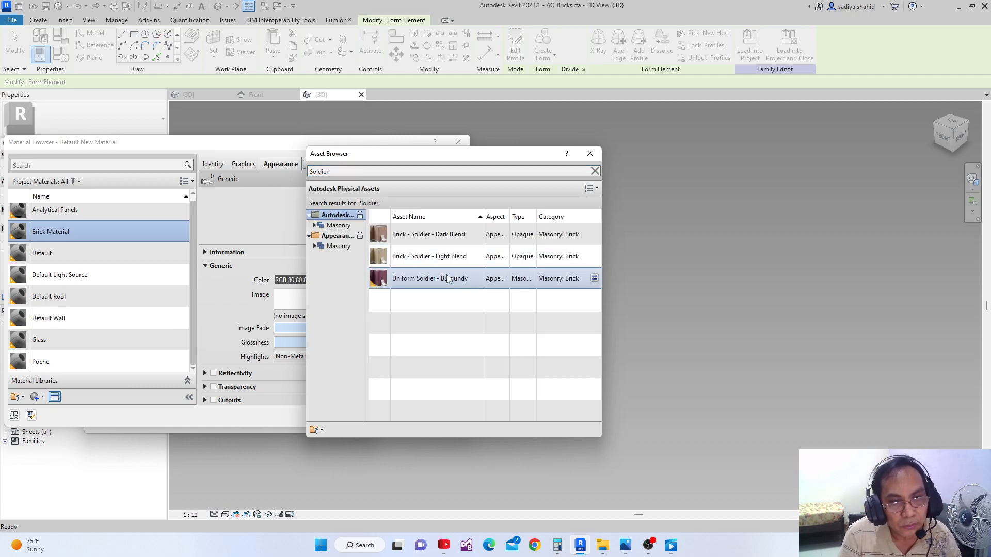
pyautogui.click(594, 279)
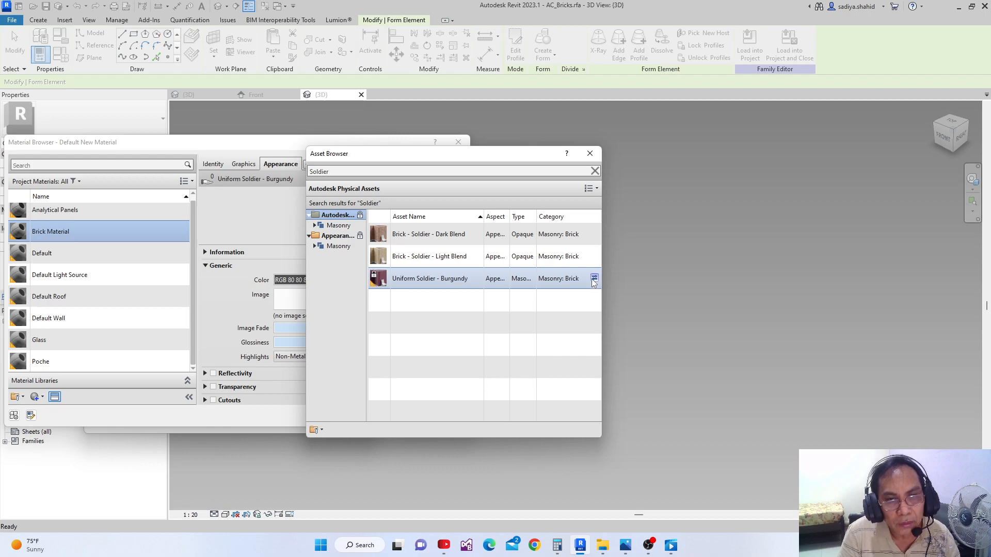
pyautogui.click(599, 154)
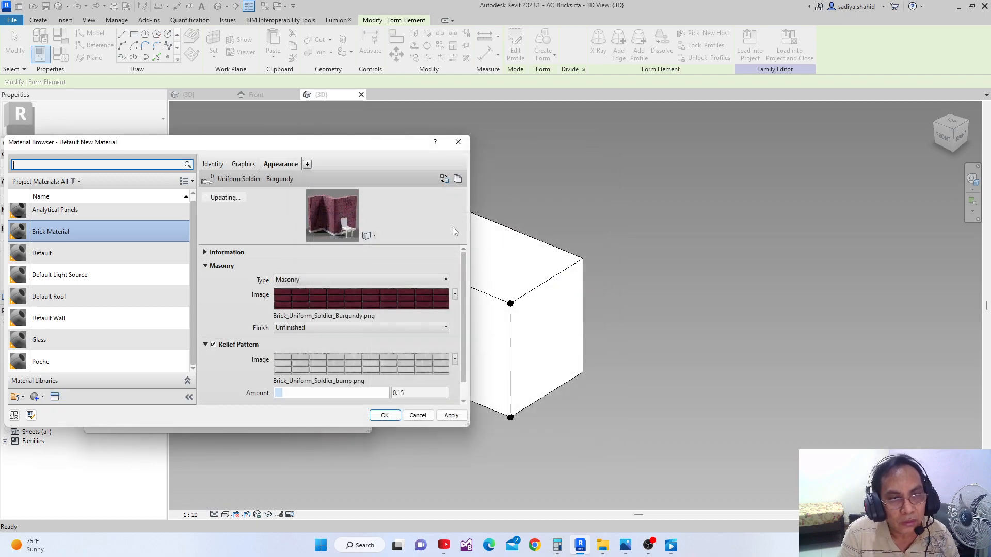
# Enable Use Render Appearance for Brick Material's shading and assign the material to the Brick Material parameter
pyautogui.click(244, 164)
pyautogui.click(277, 192)
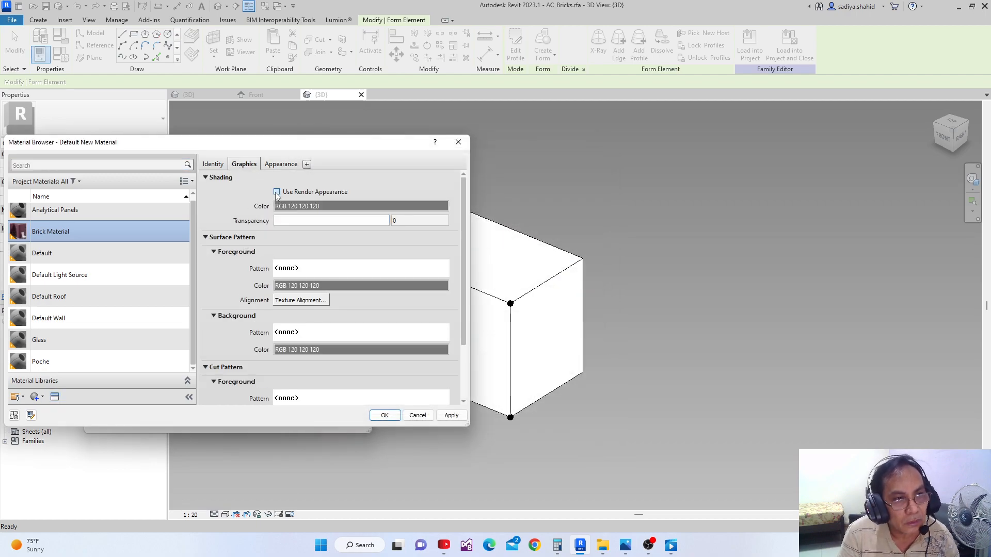
pyautogui.click(452, 415)
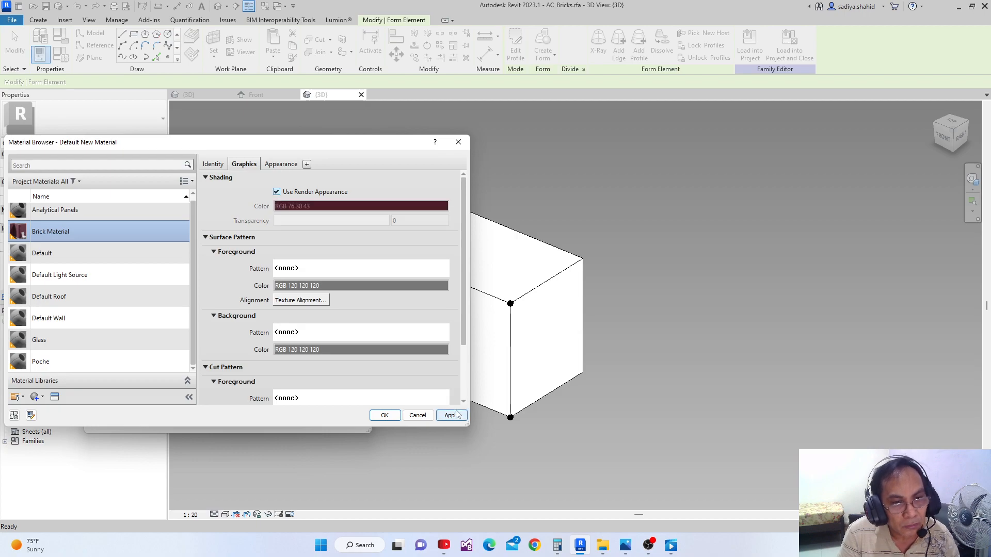
pyautogui.click(384, 415)
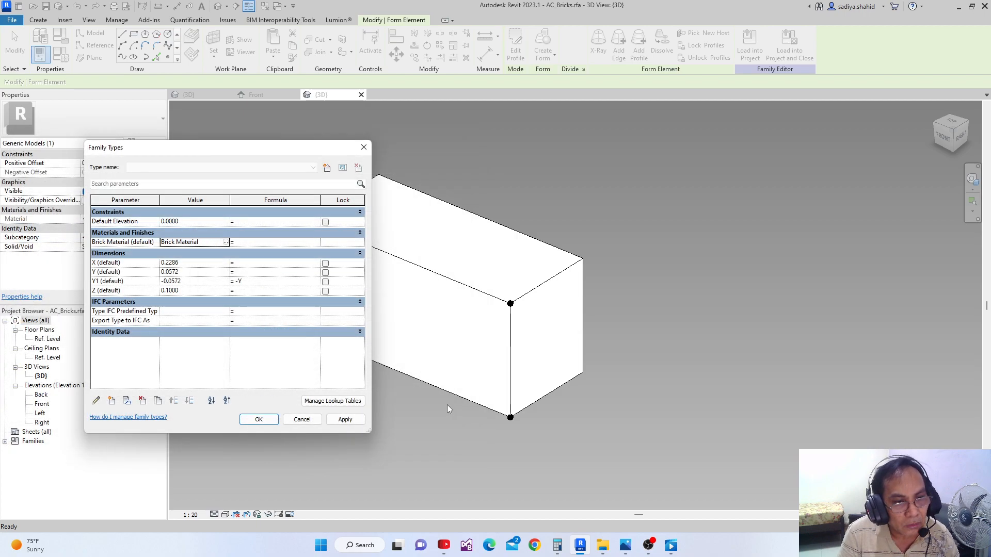
# Accept the family type changes and set the brick family's 3D view to the Realistic visual style
pyautogui.click(345, 419)
pyautogui.click(258, 419)
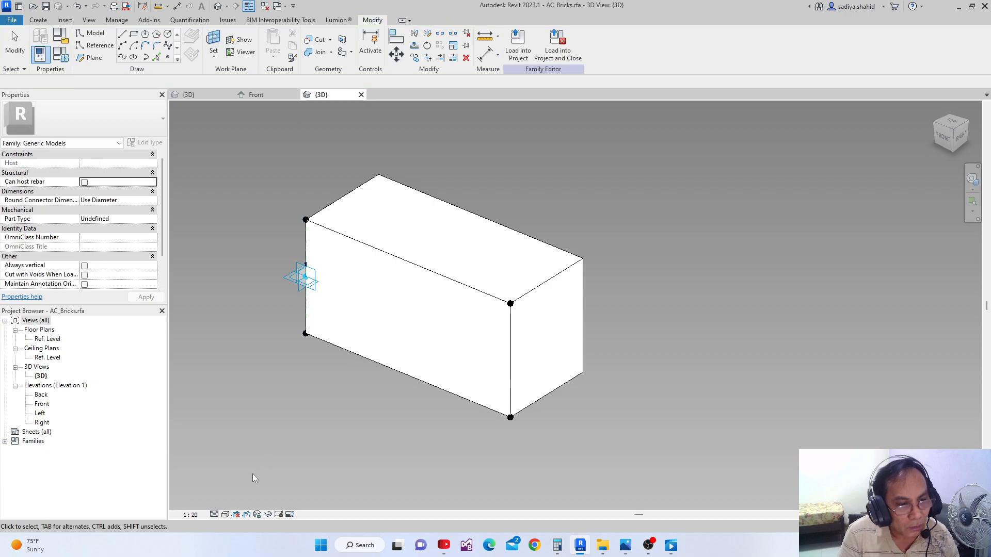
pyautogui.click(226, 514)
pyautogui.click(242, 502)
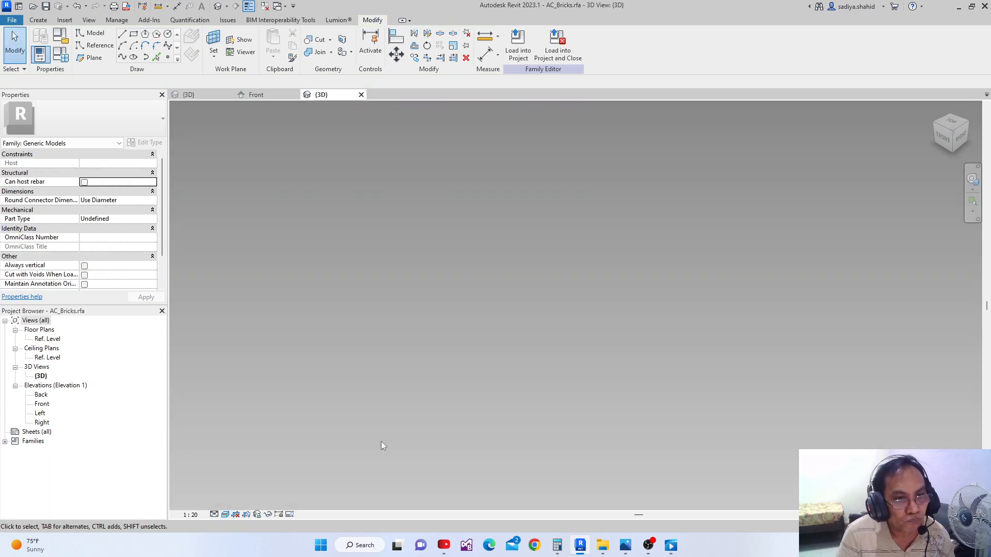
pyautogui.scroll(-4, 395, 362)
pyautogui.moveTo(407, 351); pyautogui.dragTo(364, 484, button='middle')
pyautogui.scroll(1, 426, 276)
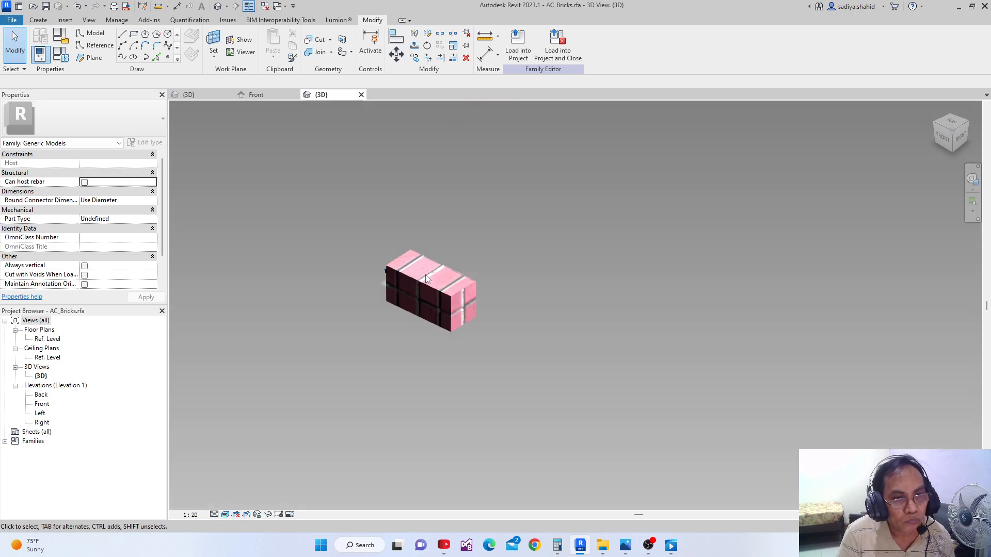
pyautogui.click(426, 279)
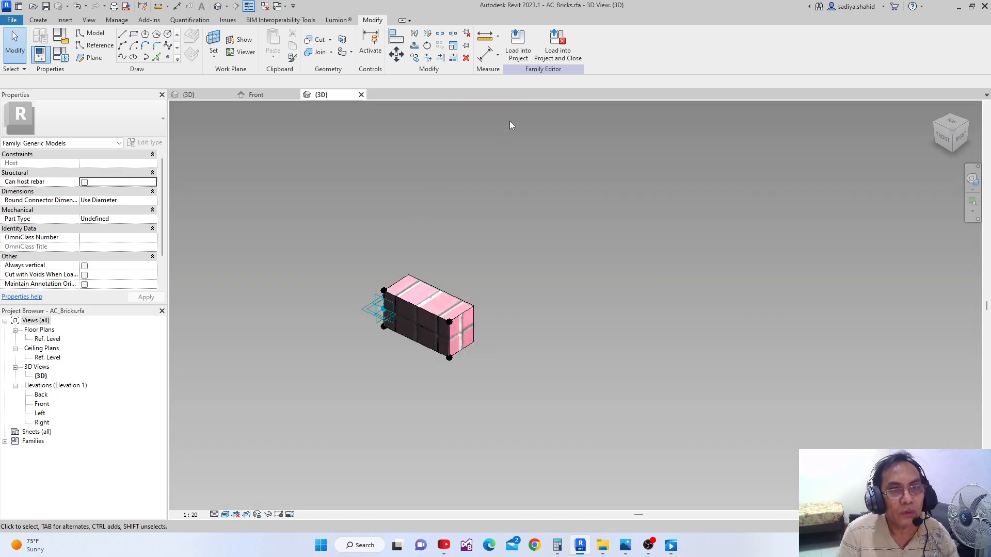
# Load AC_Bricks into AC_Arch Door Opening, overwriting the existing version and its parameter values, and display the arch's 3D view as Realistic
pyautogui.click(518, 46)
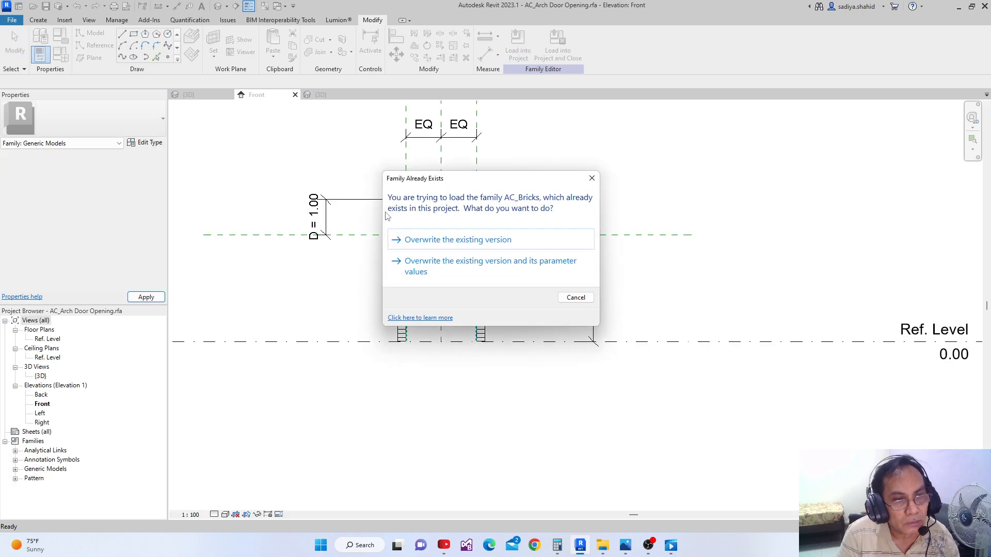
pyautogui.click(413, 262)
pyautogui.click(202, 96)
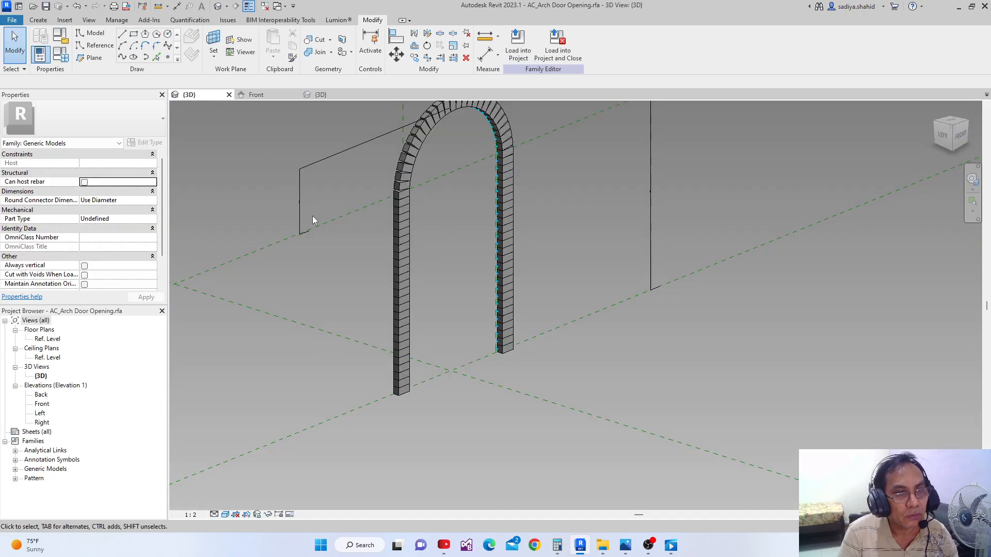
pyautogui.click(224, 514)
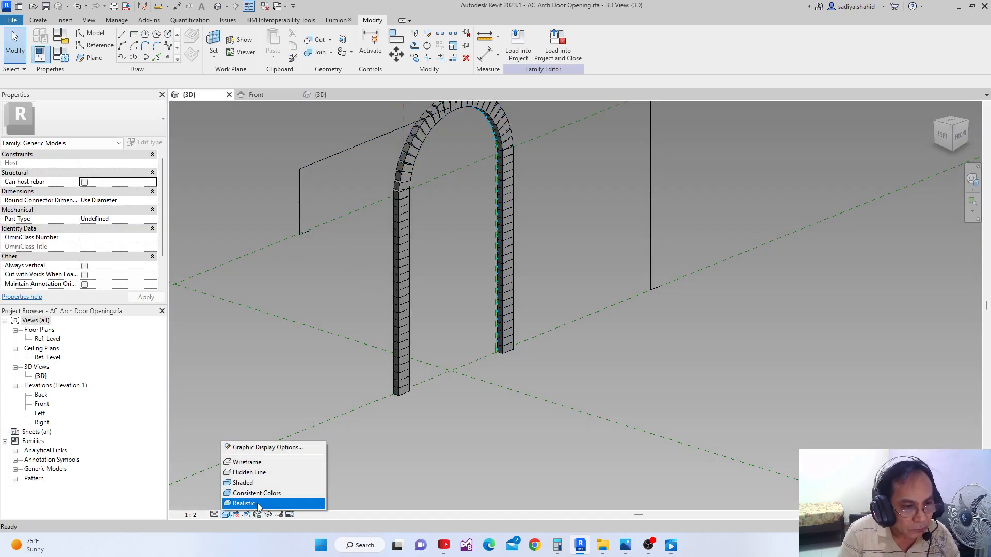
pyautogui.click(258, 503)
# Examine the brick material's appearance on the legs and curved top of the arch
pyautogui.scroll(5, 451, 269)
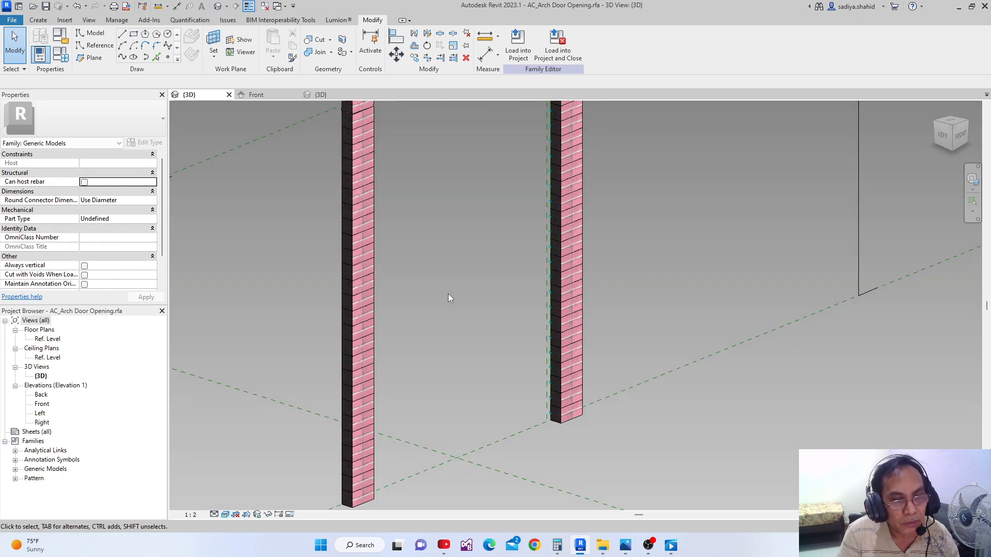
pyautogui.scroll(5, 377, 278)
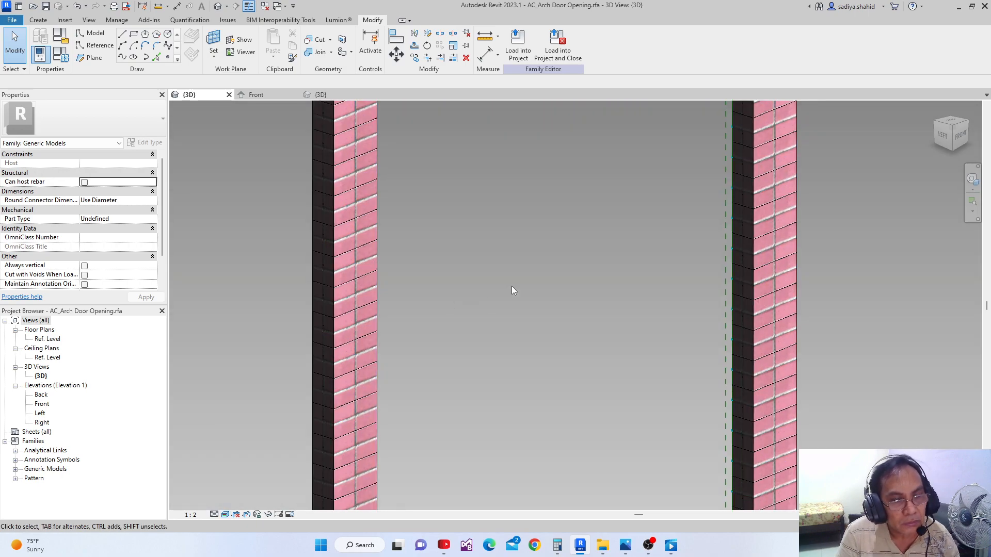
pyautogui.scroll(-6, 512, 287)
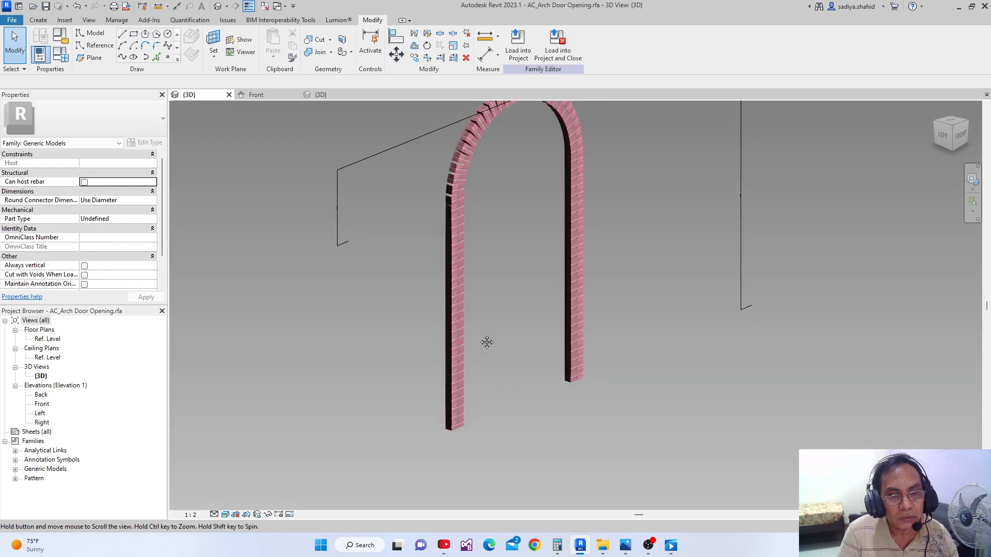
pyautogui.scroll(3, 478, 326)
pyautogui.moveTo(480, 328); pyautogui.dragTo(424, 360, button='middle')
pyautogui.scroll(-2, 422, 342)
pyautogui.scroll(-2, 423, 342)
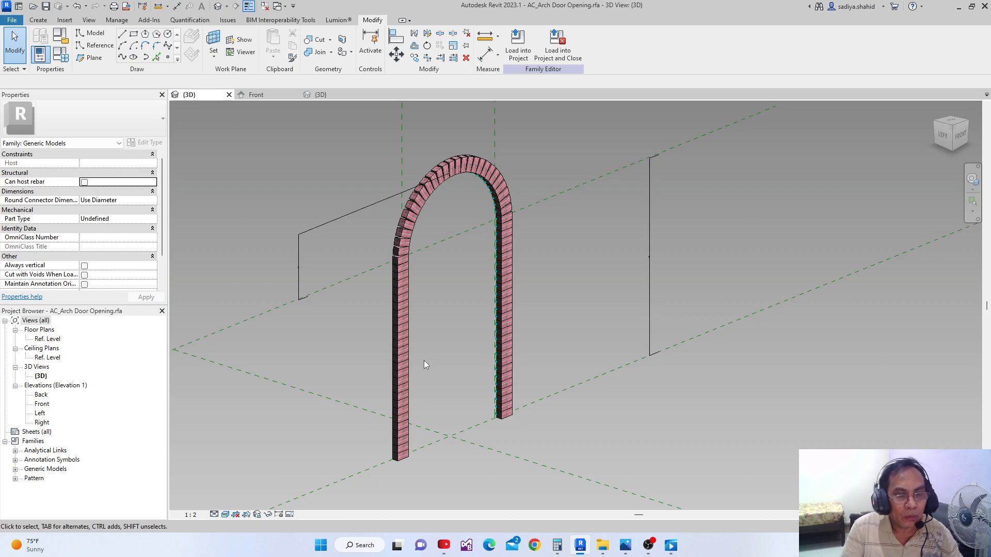
pyautogui.scroll(1, 395, 465)
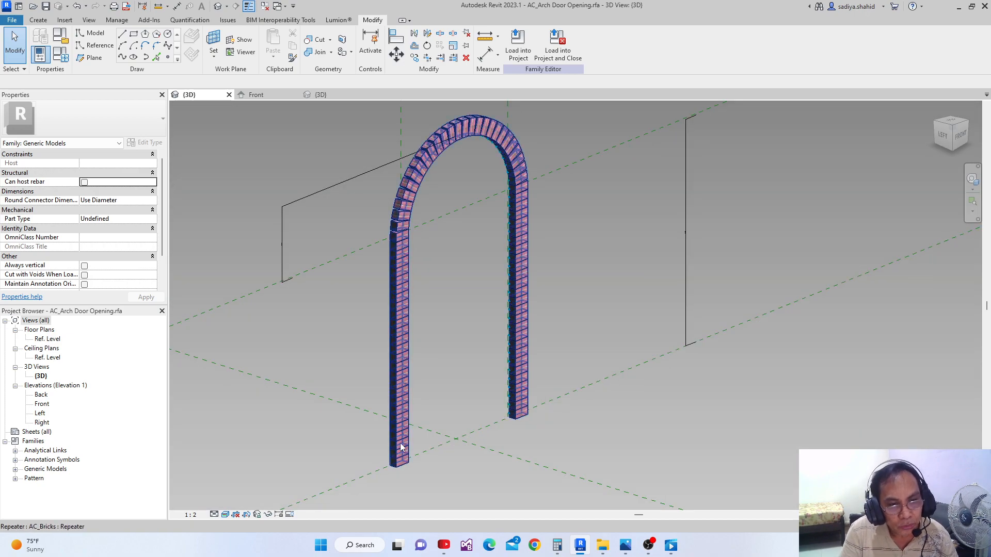
pyautogui.scroll(1, 398, 471)
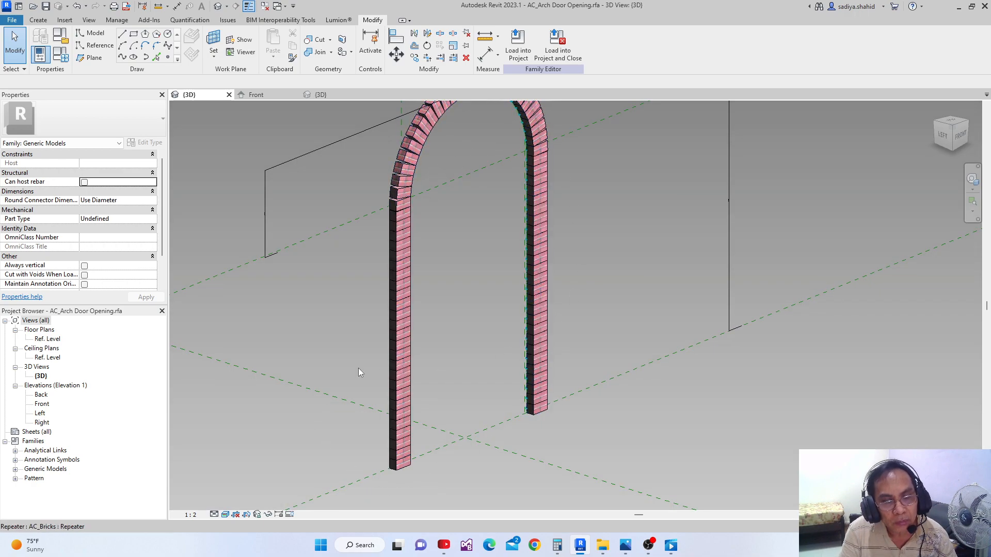
pyautogui.scroll(-3, 500, 258)
pyautogui.moveTo(497, 265); pyautogui.dragTo(486, 324, button='middle')
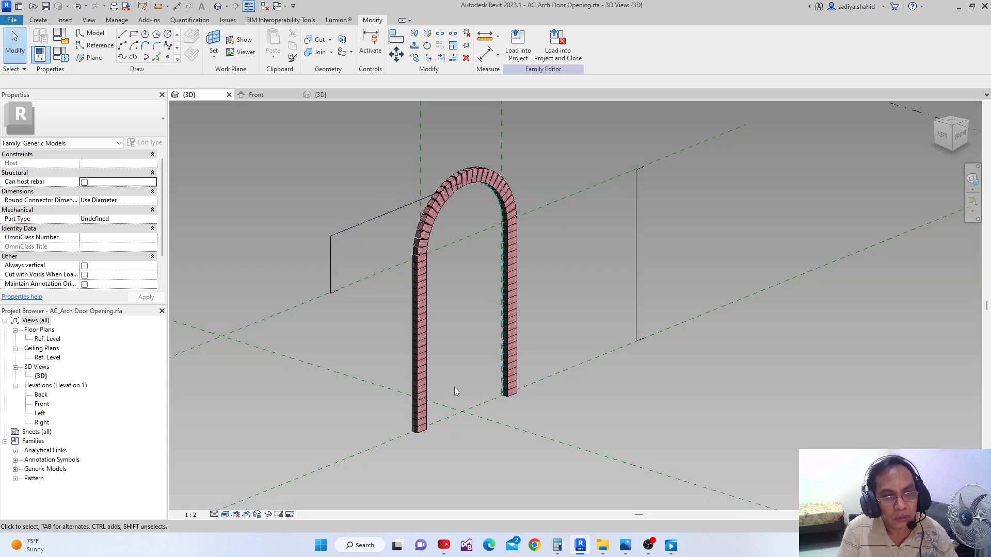
# Select the arch's dimension, divided path and repeater without its reference lines, and temporarily hide those elements in the 3D view
pyautogui.scroll(-2, 442, 359)
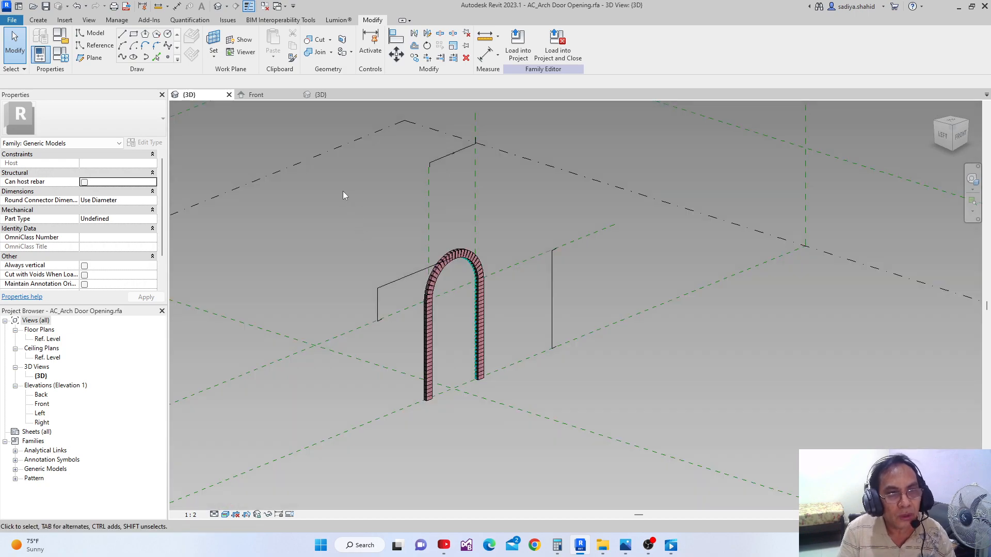
pyautogui.moveTo(346, 207); pyautogui.dragTo(540, 420)
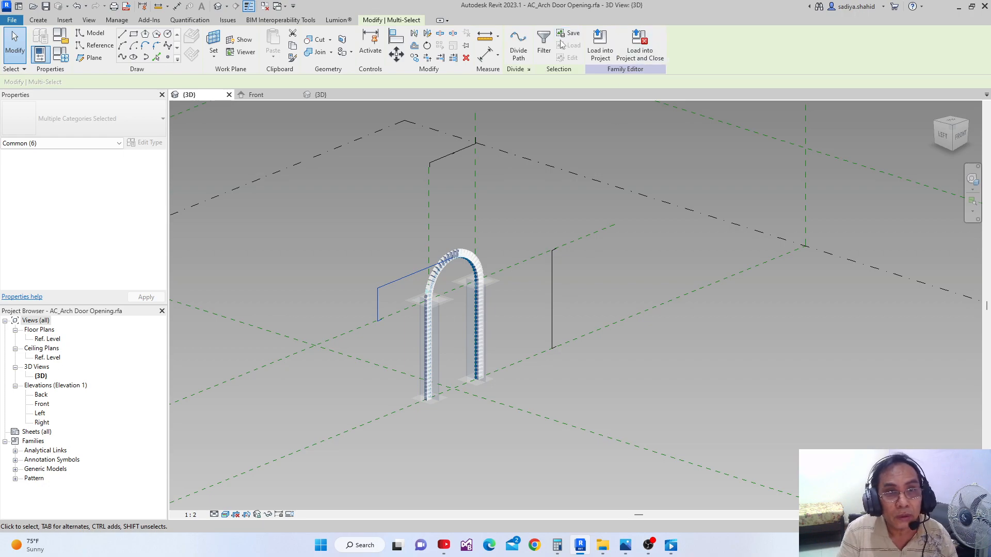
pyautogui.click(545, 49)
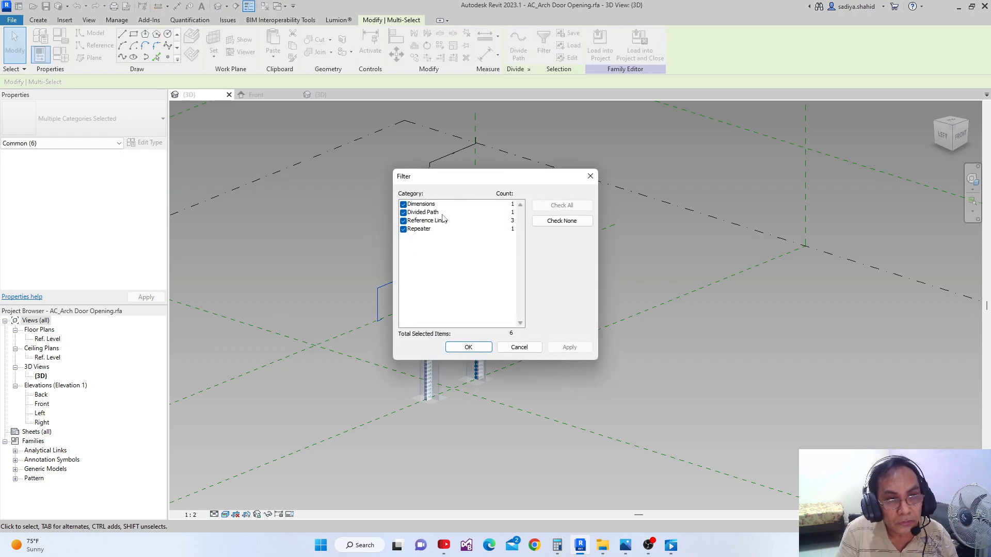
pyautogui.click(551, 225)
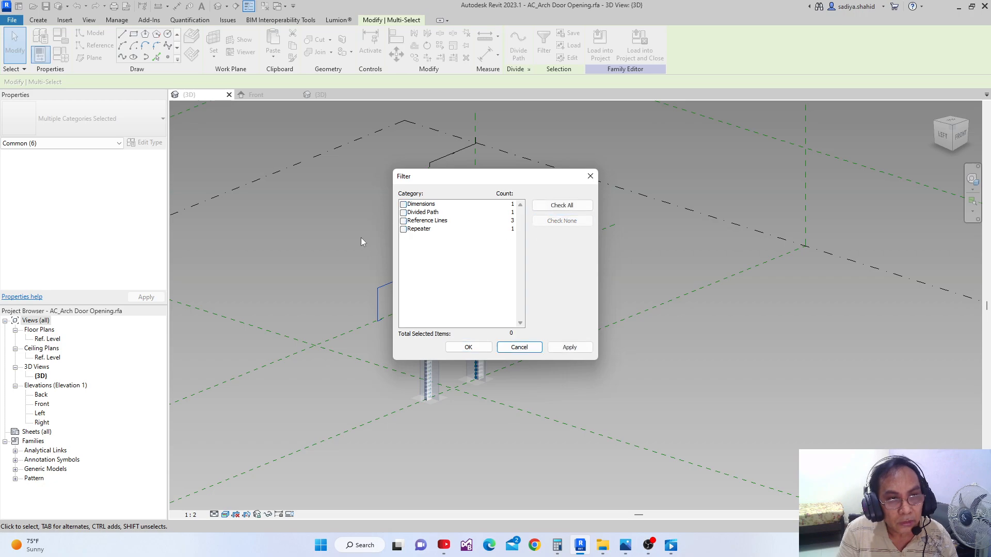
pyautogui.click(404, 222)
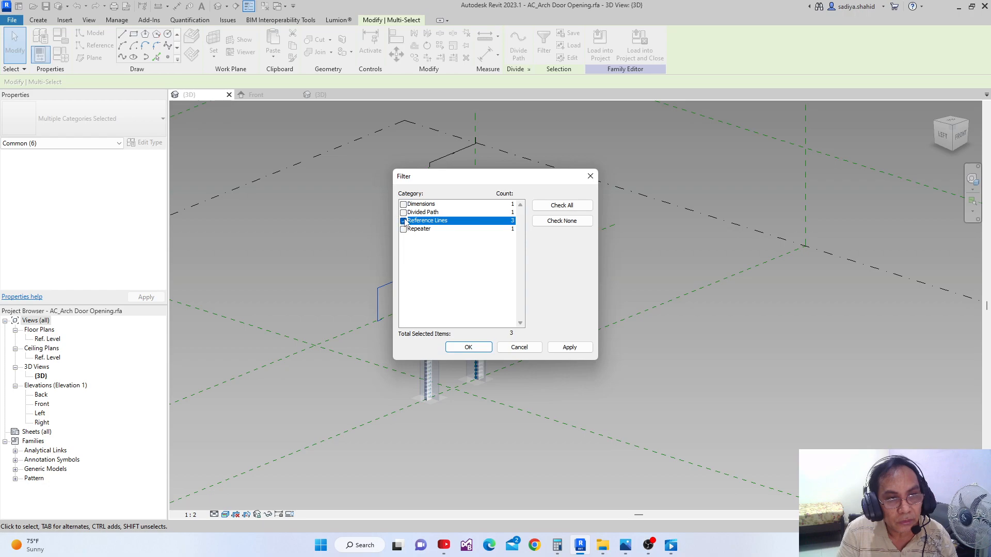
pyautogui.click(404, 221)
pyautogui.click(404, 204)
pyautogui.click(404, 212)
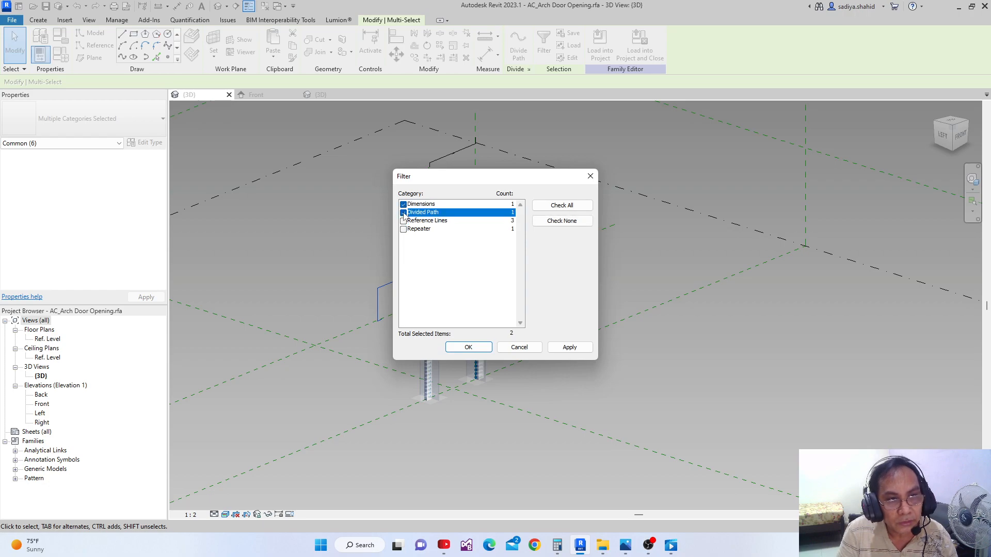
pyautogui.click(404, 230)
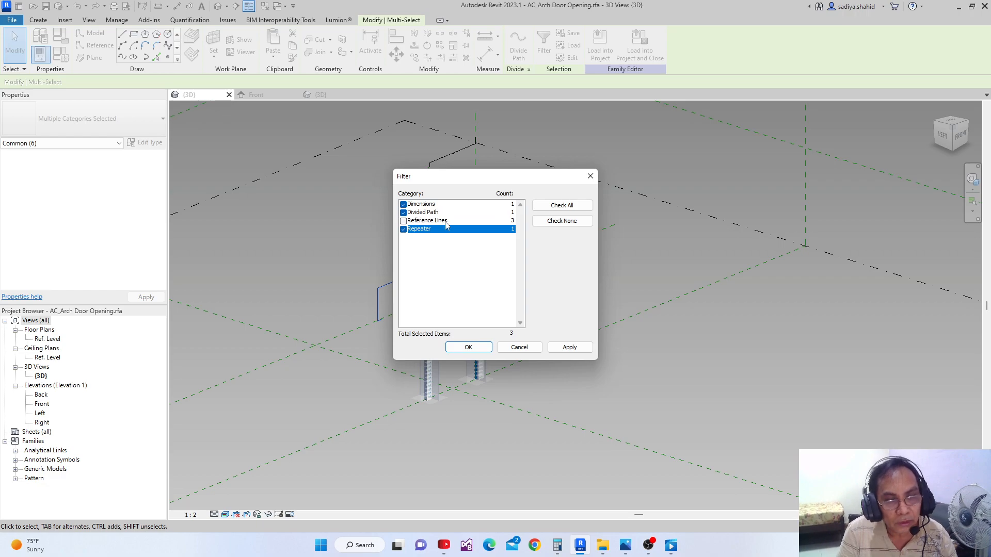
pyautogui.click(568, 348)
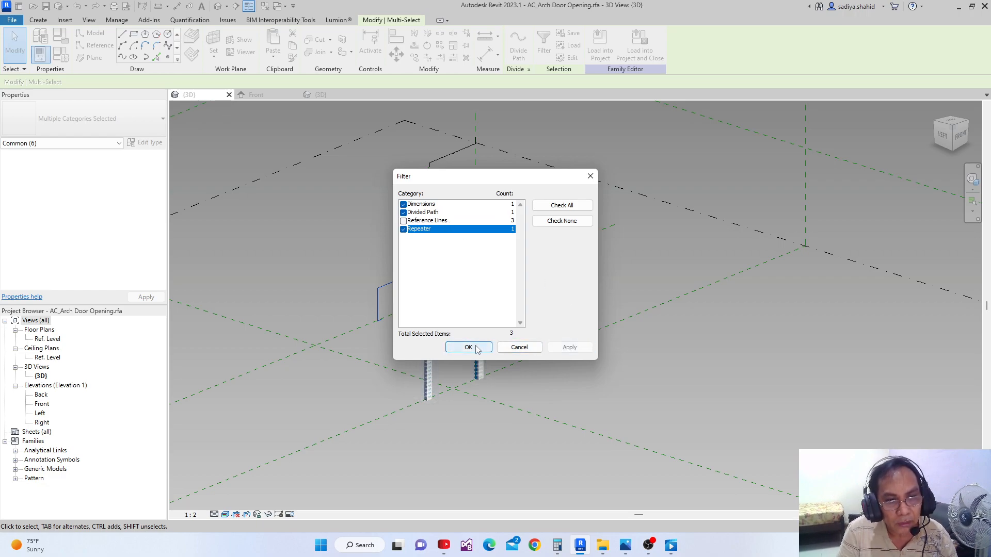
pyautogui.click(468, 347)
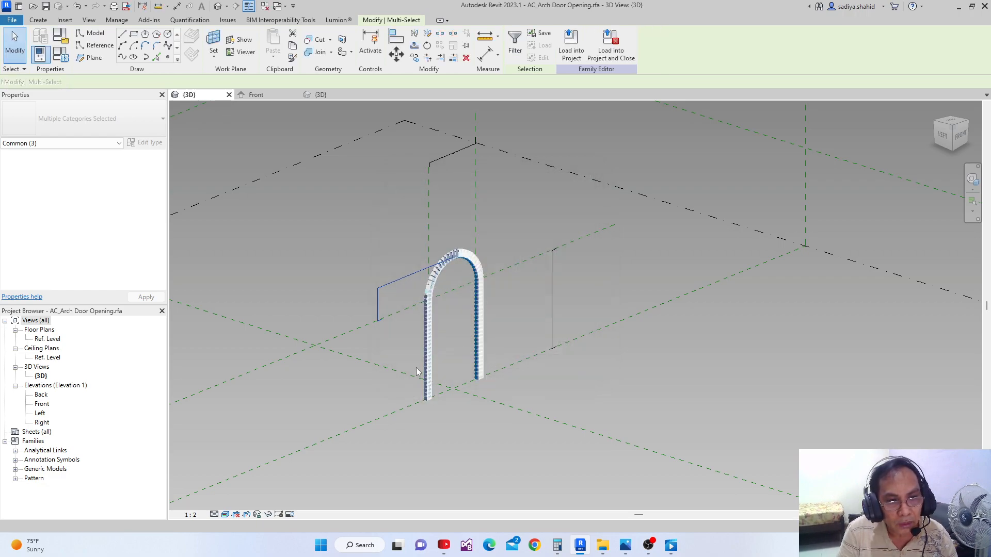
pyautogui.click(268, 515)
pyautogui.click(303, 491)
# Place a reference point on the reference line of the arch's left leg, just above its base
pyautogui.scroll(2, 412, 435)
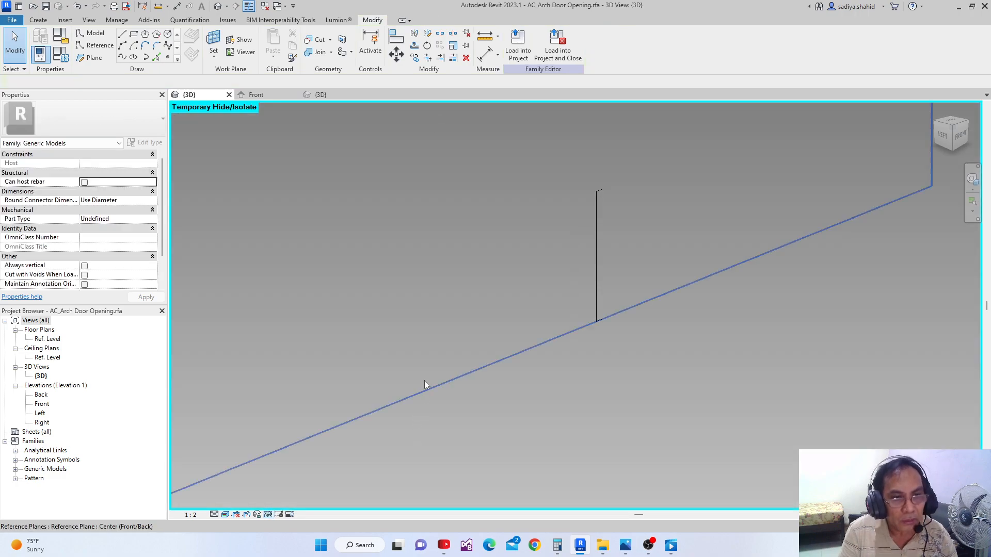
pyautogui.scroll(1, 364, 463)
pyautogui.moveTo(425, 376); pyautogui.dragTo(390, 376, button='middle')
pyautogui.scroll(1, 384, 395)
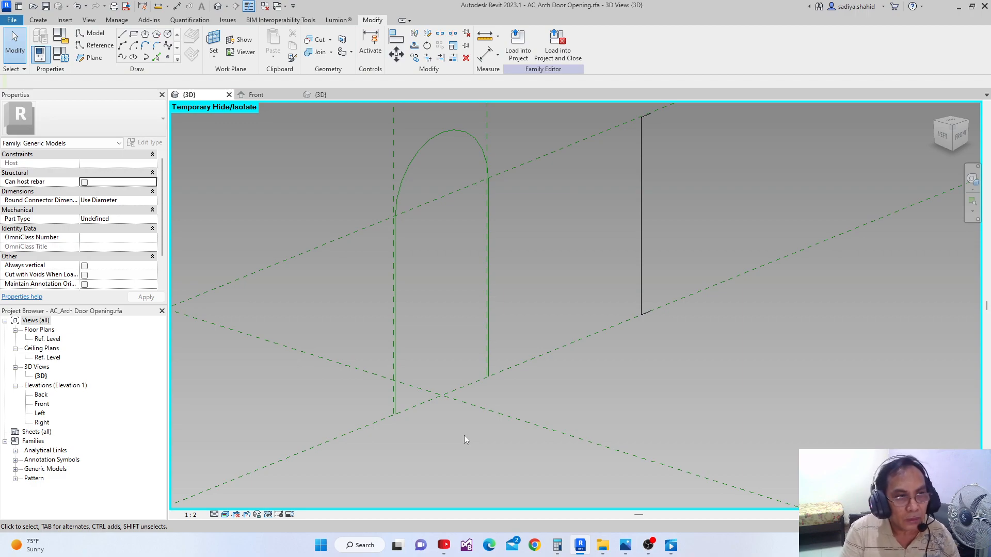
pyautogui.moveTo(465, 423); pyautogui.dragTo(475, 376, button='middle')
pyautogui.scroll(-1, 475, 375)
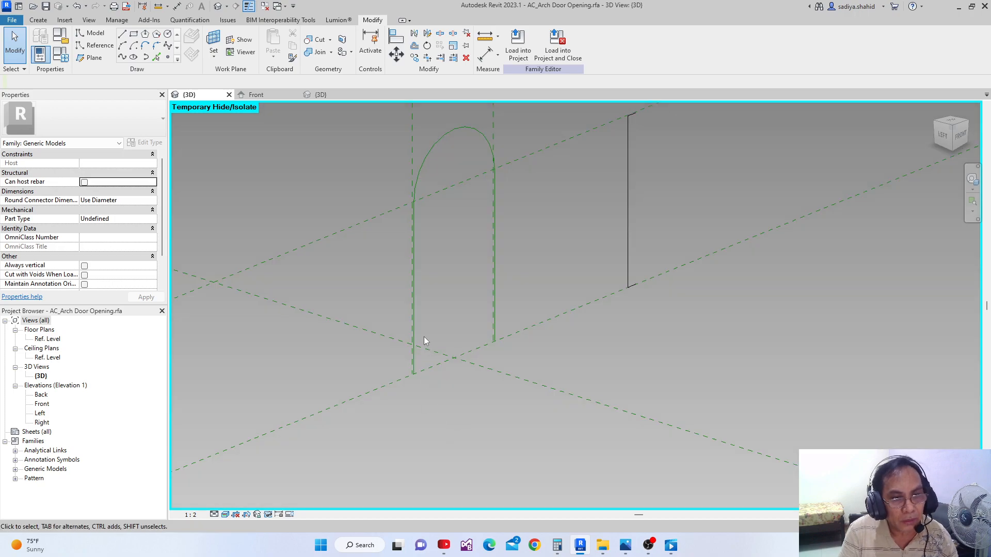
pyautogui.moveTo(449, 408); pyautogui.dragTo(450, 405, button='middle')
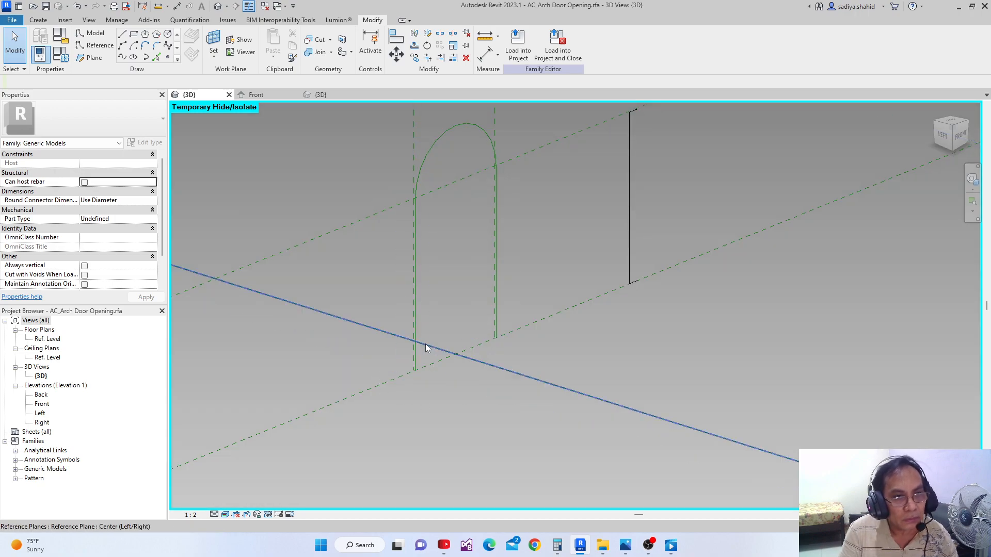
pyautogui.press('Tab')
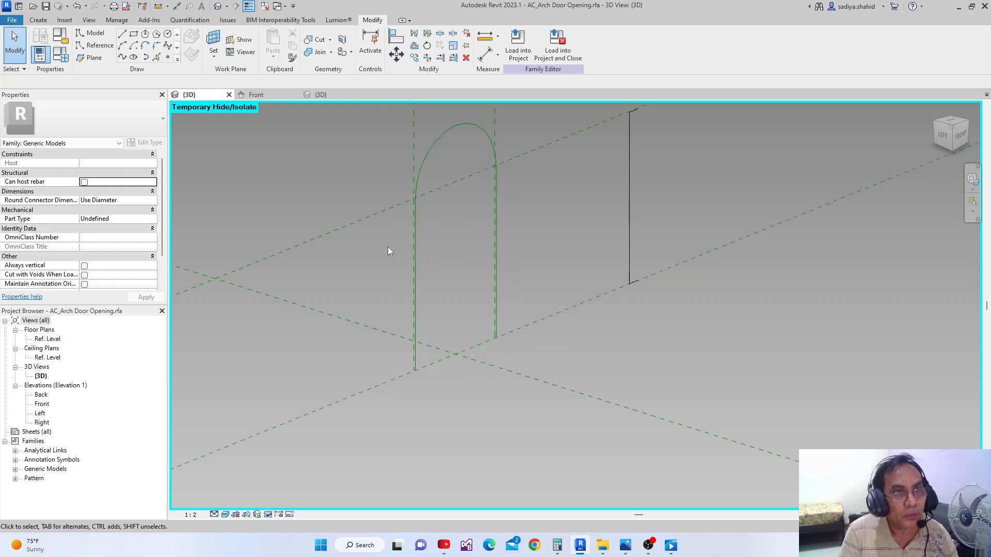
pyautogui.click(100, 49)
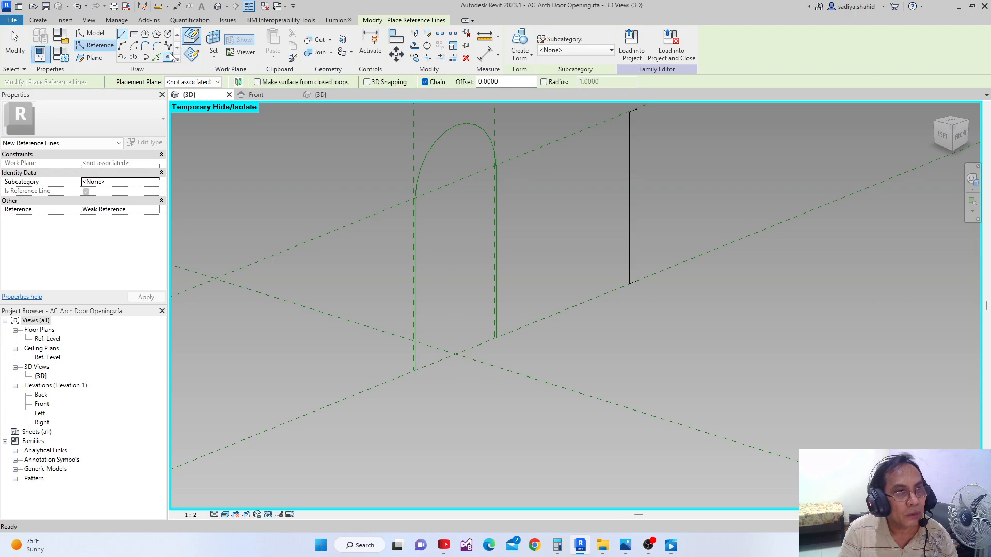
pyautogui.click(169, 58)
pyautogui.click(412, 357)
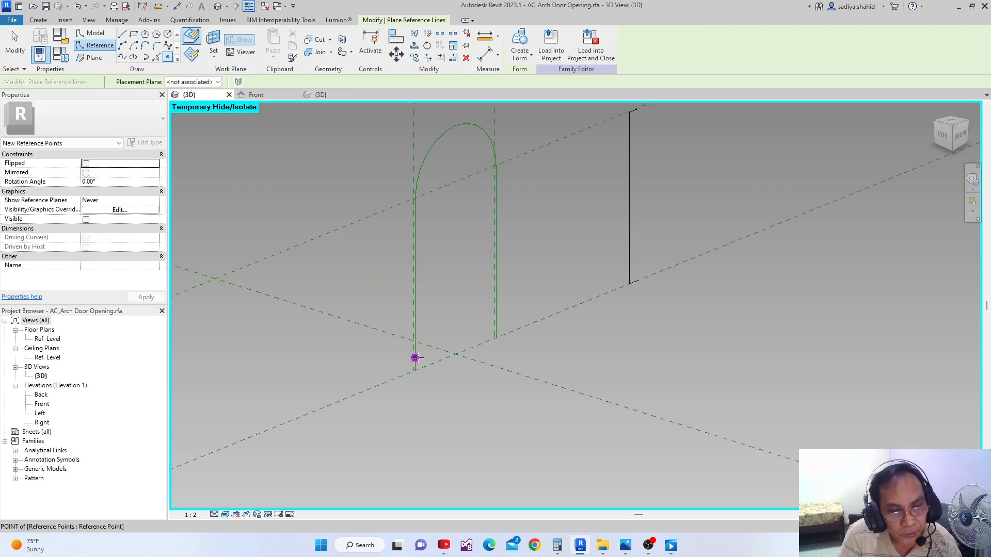
pyautogui.press('Escape')
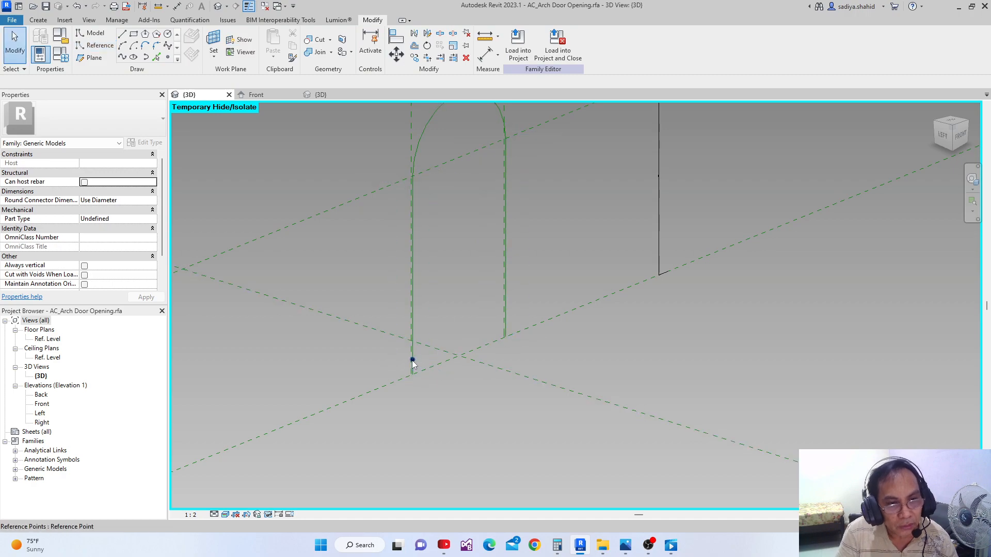
# Set the new reference point's Normalized Curve Parameter to 0, measured from the beginning of the line
pyautogui.scroll(1, 412, 361)
pyautogui.click(412, 361)
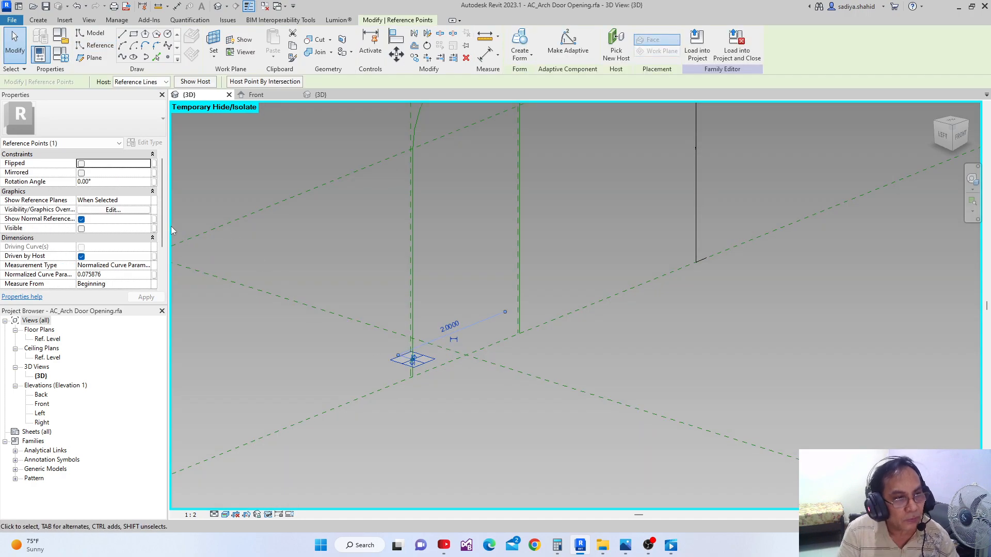
pyautogui.moveTo(163, 224); pyautogui.dragTo(164, 260)
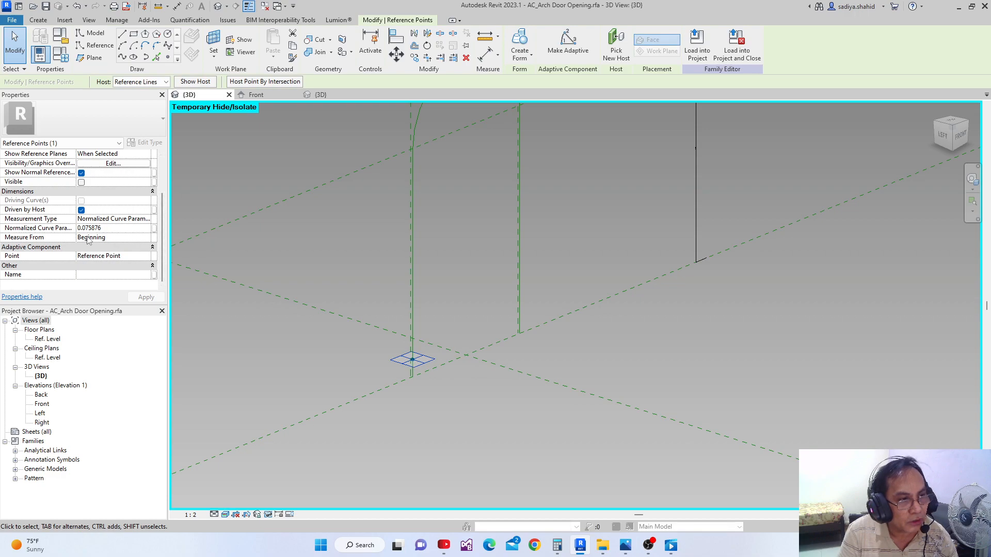
pyautogui.click(139, 227)
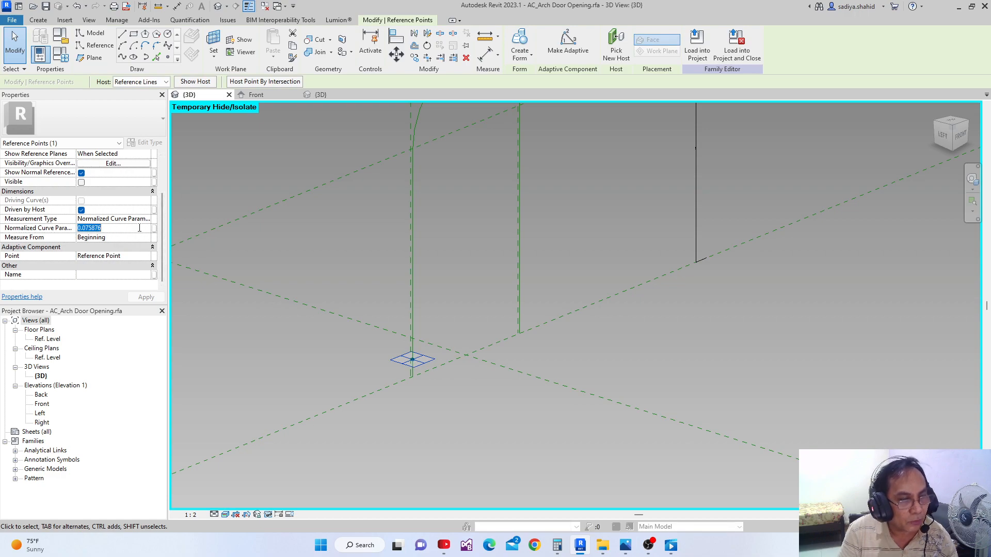
pyautogui.write('0')
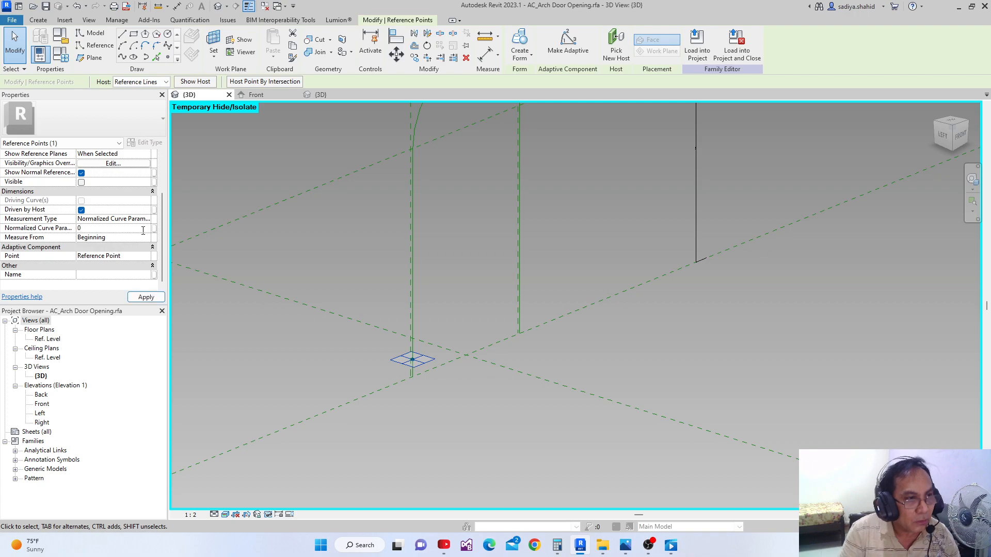
pyautogui.click(146, 297)
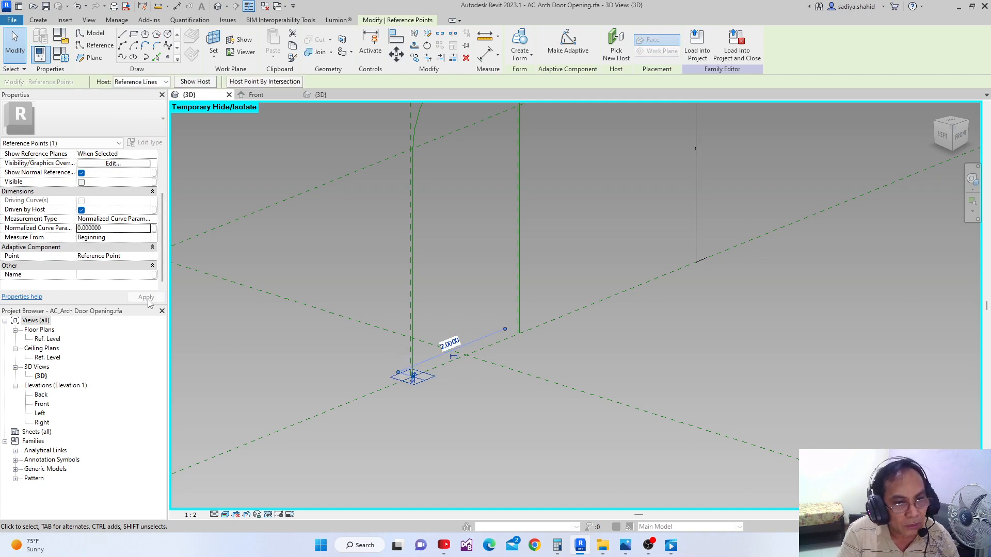
# Set the reference point's Normalized Curve Parameter to 0.1 so it sits slightly above the base of the left leg
pyautogui.click(111, 230)
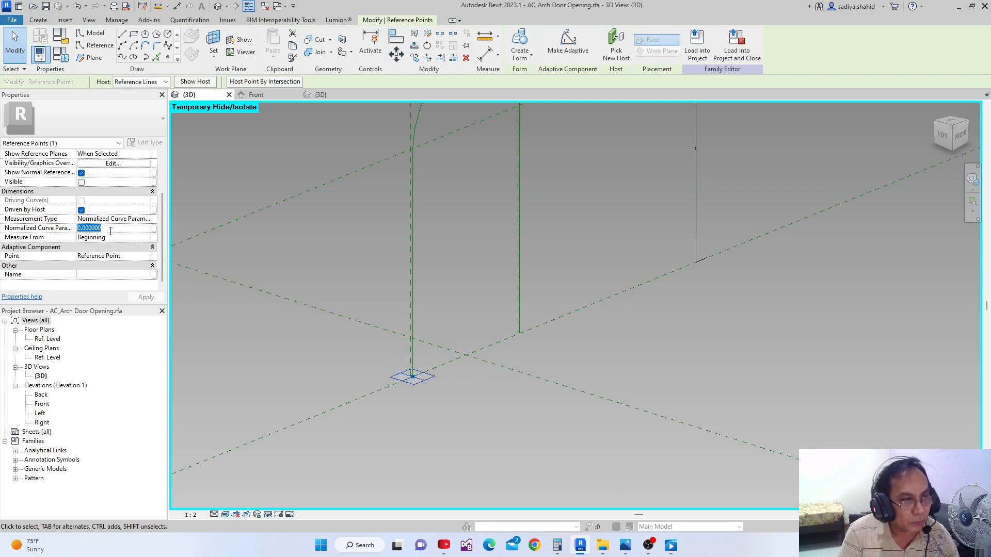
pyautogui.press('BackSpace')
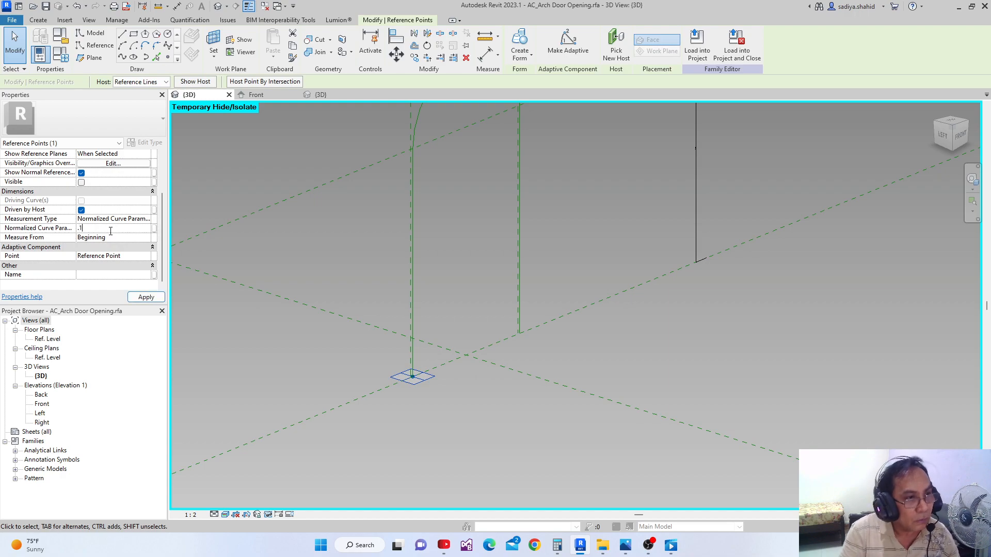
pyautogui.click(146, 297)
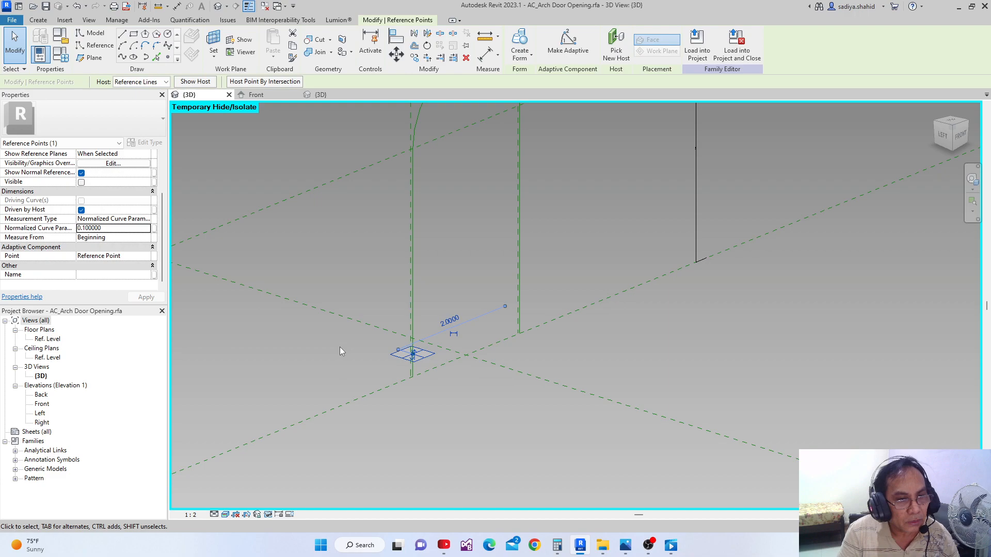
pyautogui.scroll(2, 340, 347)
pyautogui.click(512, 411)
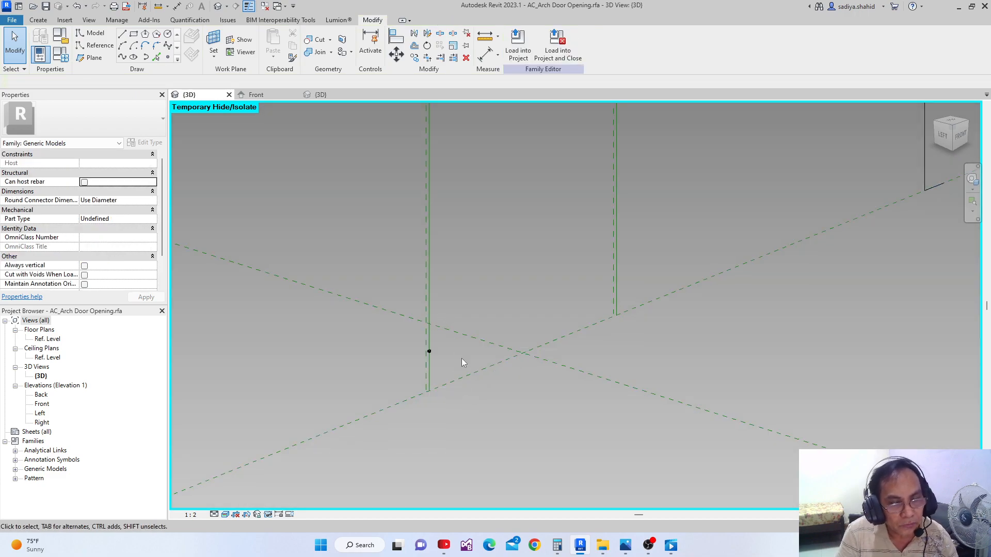
# Examine the chain of reference lines forming the arch path and the reference point's position on its left leg
pyautogui.moveTo(461, 359); pyautogui.dragTo(313, 412, button='middle')
pyautogui.scroll(-4, 333, 380)
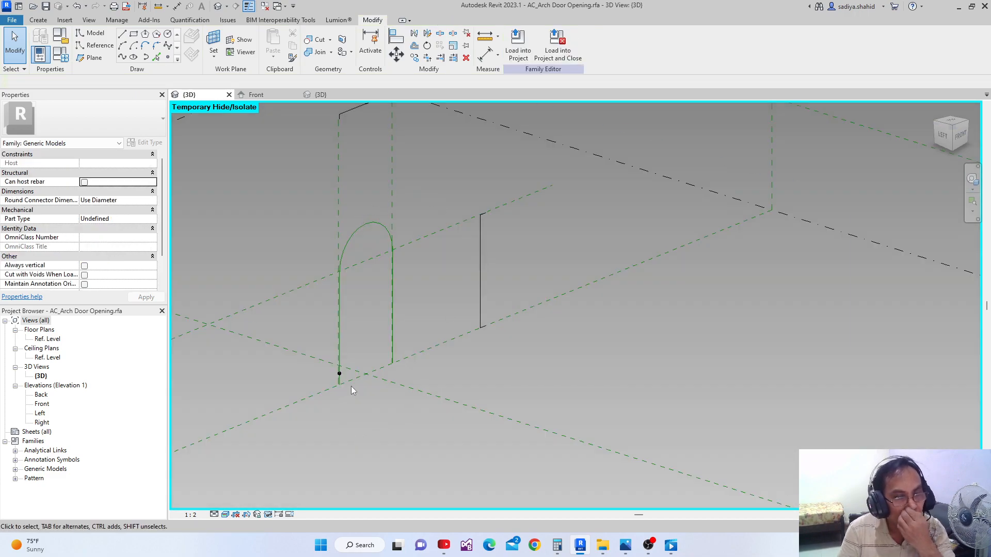
pyautogui.scroll(1, 397, 293)
pyautogui.moveTo(398, 291); pyautogui.dragTo(438, 327, button='middle')
pyautogui.press('Tab')
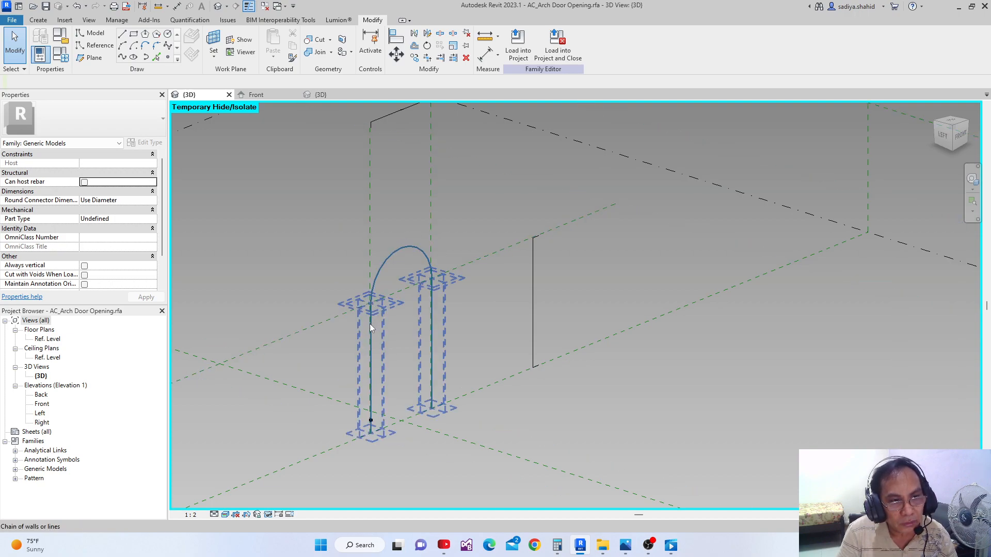
pyautogui.moveTo(388, 321); pyautogui.dragTo(374, 280, button='middle')
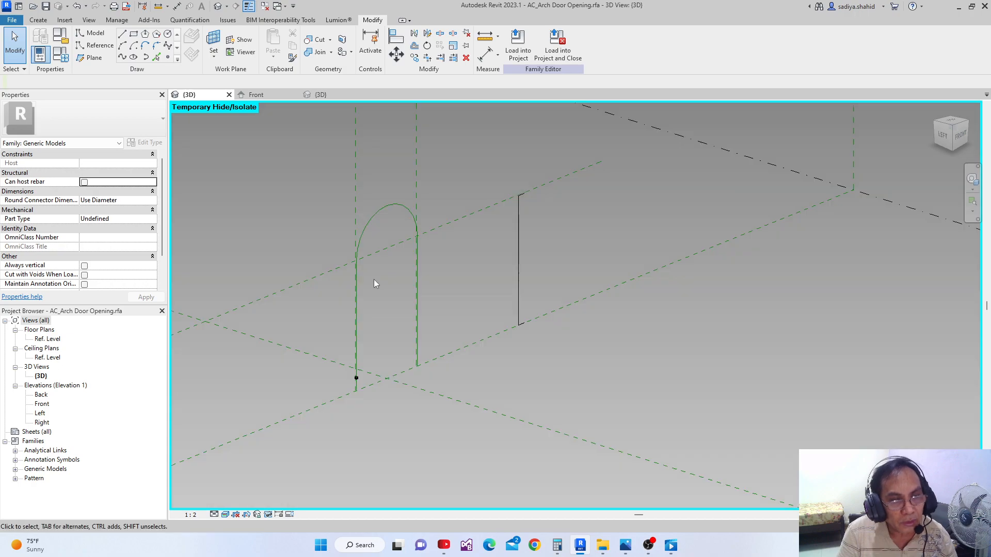
pyautogui.click(269, 515)
pyautogui.click(404, 459)
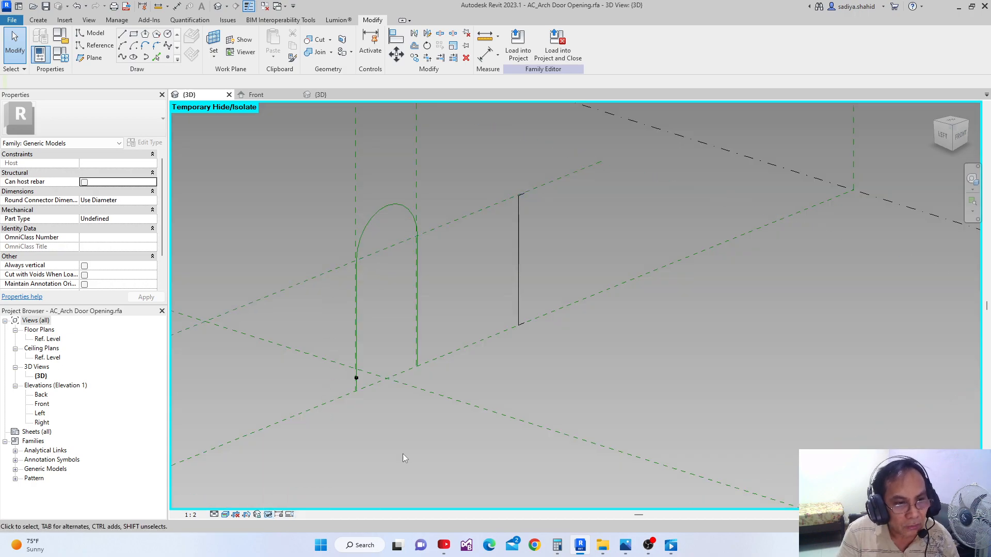
pyautogui.scroll(2, 370, 377)
pyautogui.scroll(-2, 362, 379)
pyautogui.scroll(-3, 369, 385)
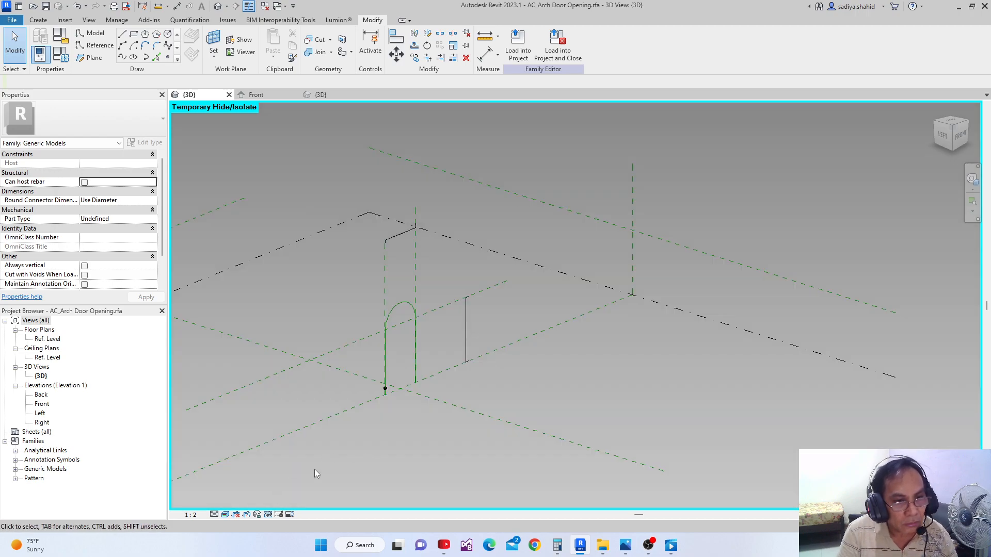
# Reset the temporary hide/isolate in the 3D view to bring back the brick repeater and the arch's dimension
pyautogui.click(267, 515)
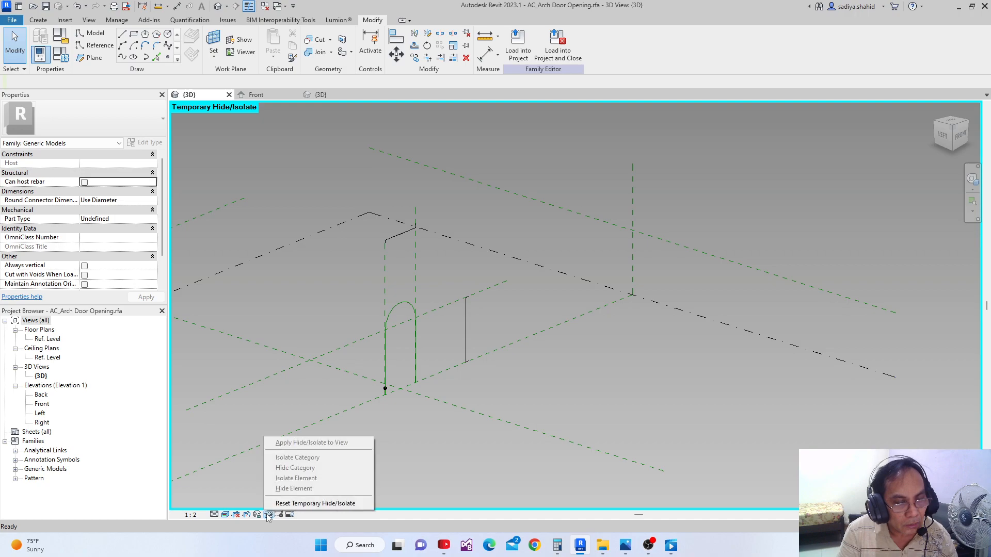
pyautogui.click(314, 503)
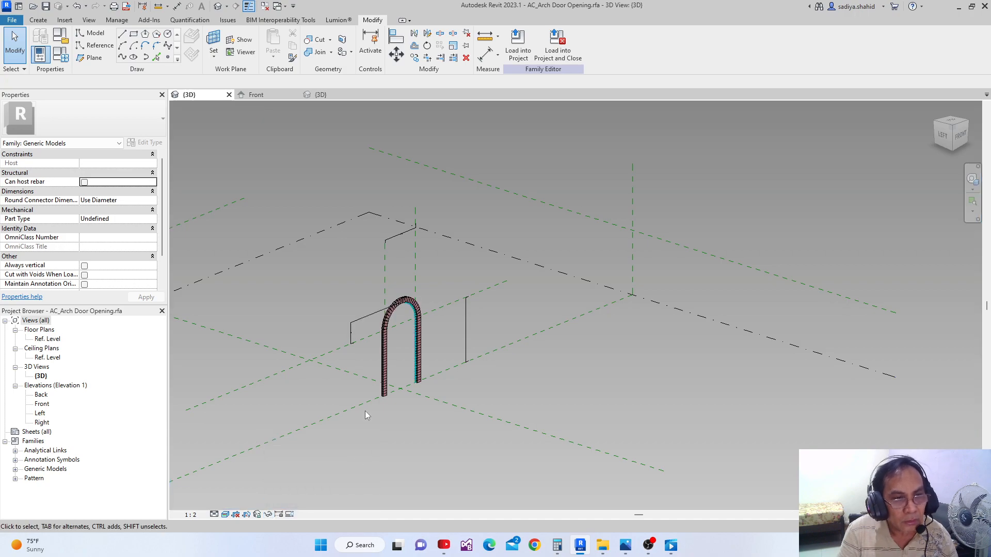
pyautogui.scroll(2, 382, 326)
pyautogui.moveTo(390, 310); pyautogui.dragTo(397, 348, button='middle')
pyautogui.scroll(-1, 396, 348)
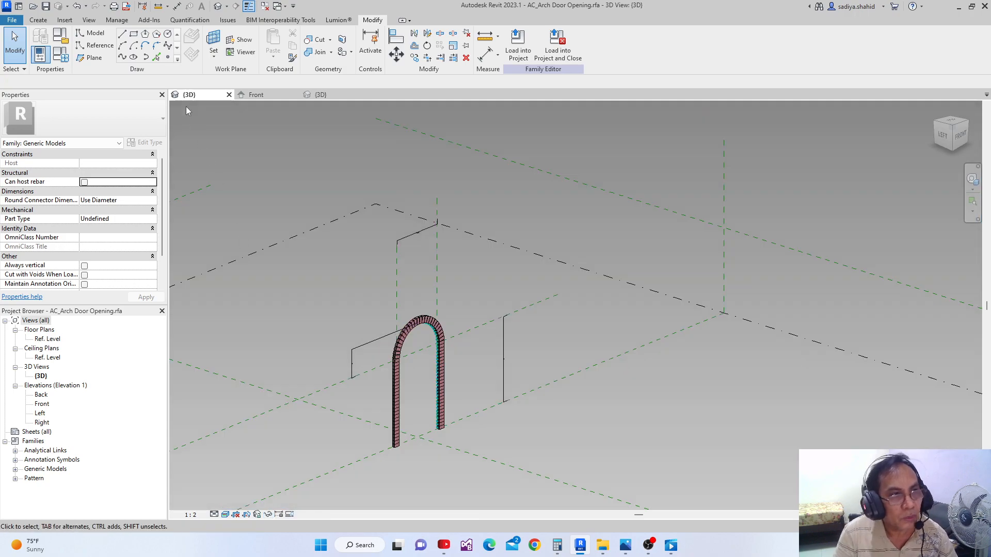
pyautogui.scroll(2, 426, 348)
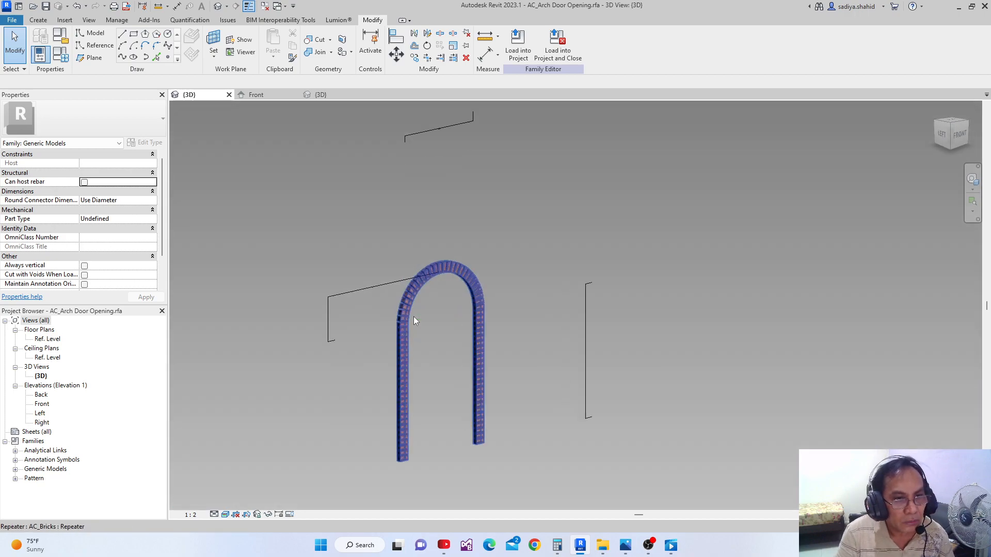
pyautogui.scroll(1, 413, 317)
pyautogui.moveTo(407, 320); pyautogui.dragTo(380, 348, button='middle')
pyautogui.moveTo(319, 227); pyautogui.dragTo(317, 246, button='middle')
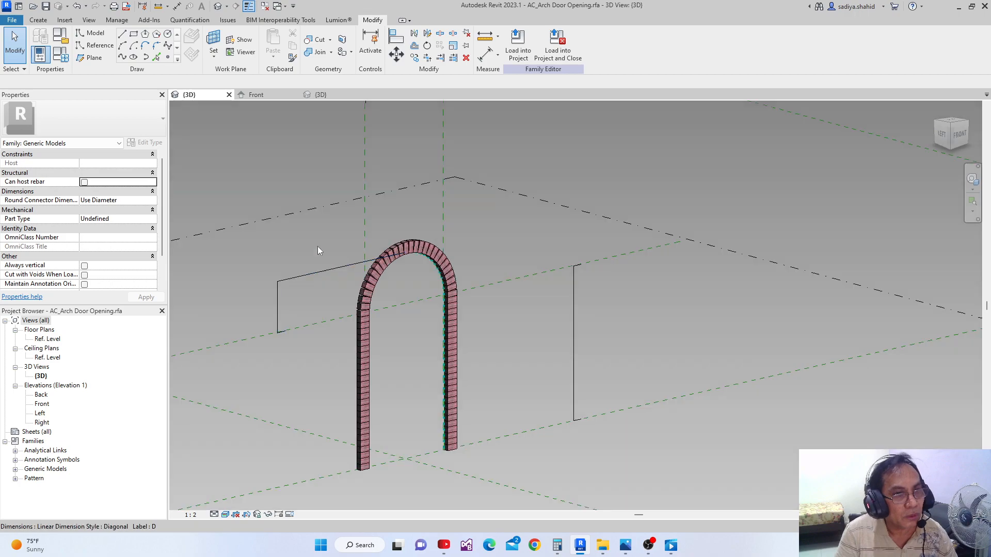
# Review the family's dimension parameters and formulas, and check the labelled dimensions of the arch in the Front elevation
pyautogui.click(59, 54)
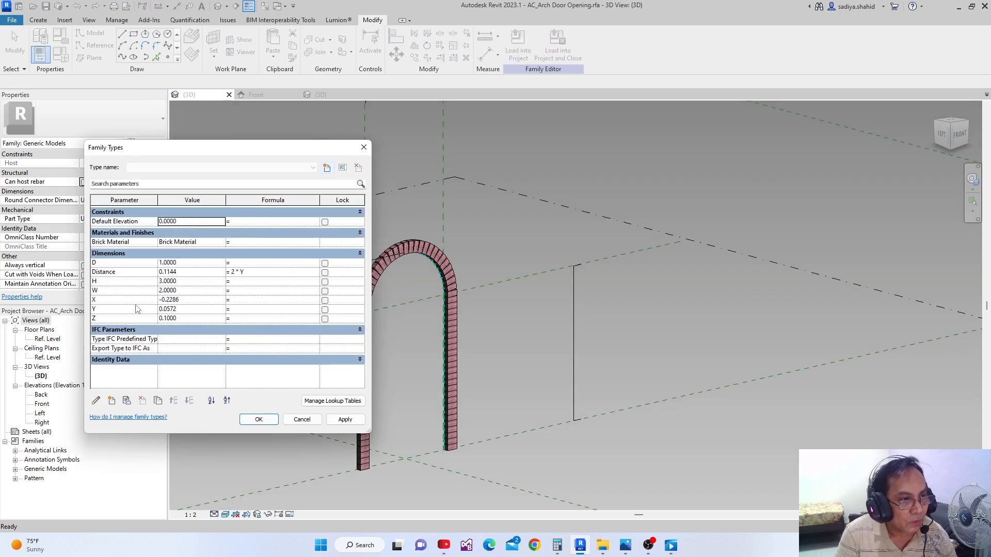
pyautogui.click(277, 309)
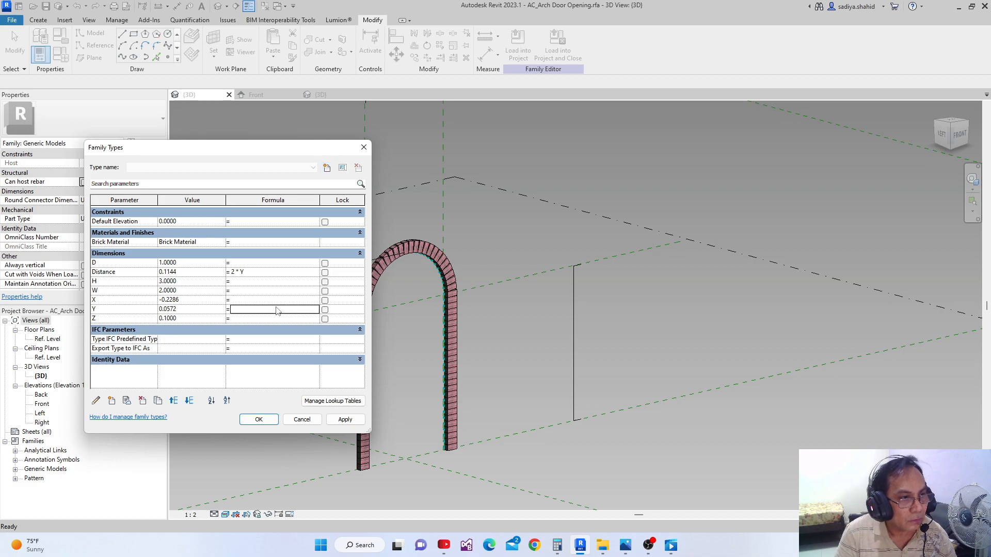
pyautogui.click(258, 419)
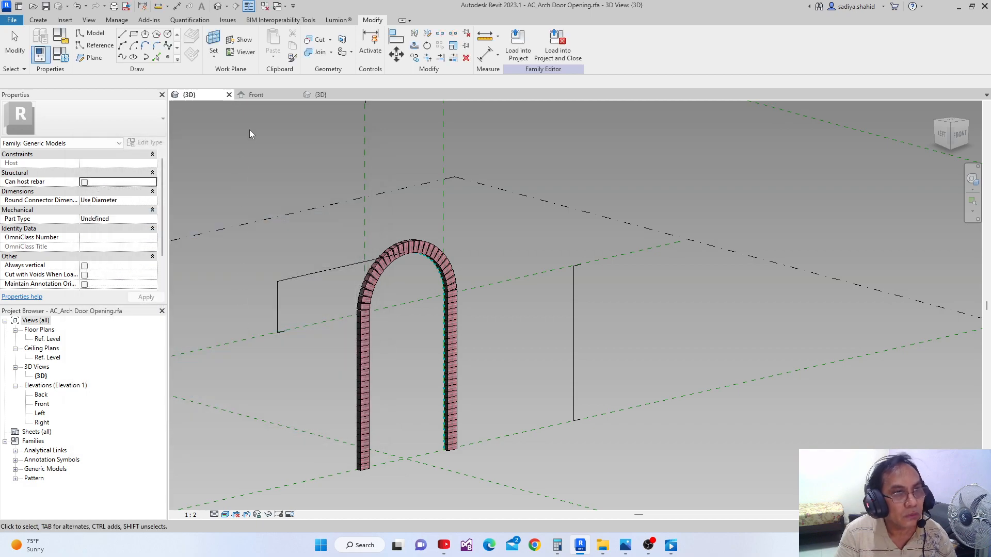
pyautogui.click(261, 98)
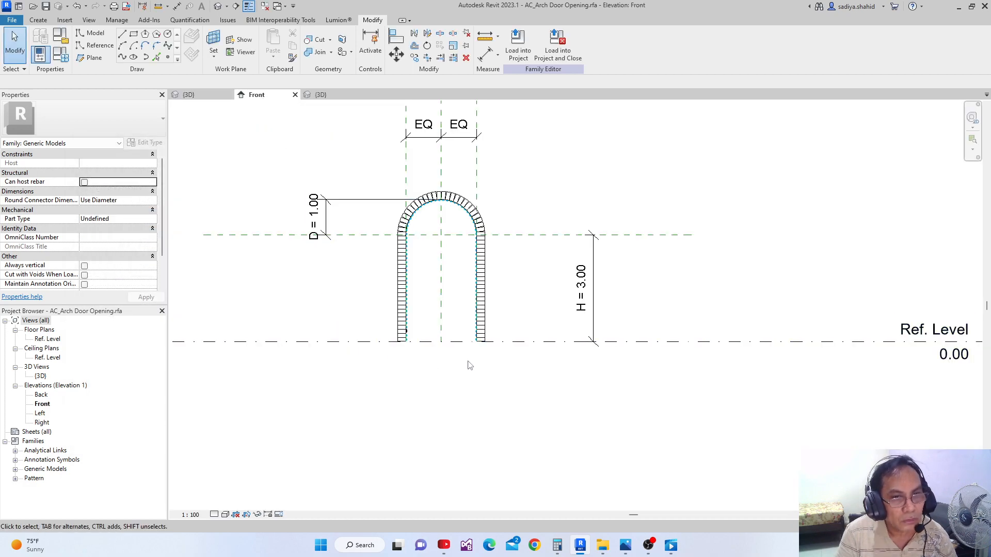
pyautogui.scroll(2, 394, 385)
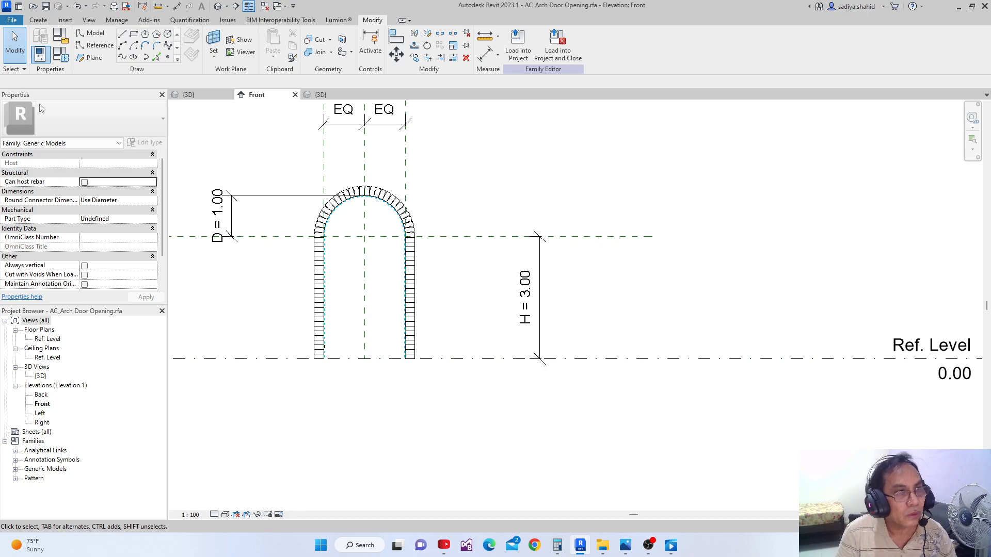
pyautogui.click(61, 57)
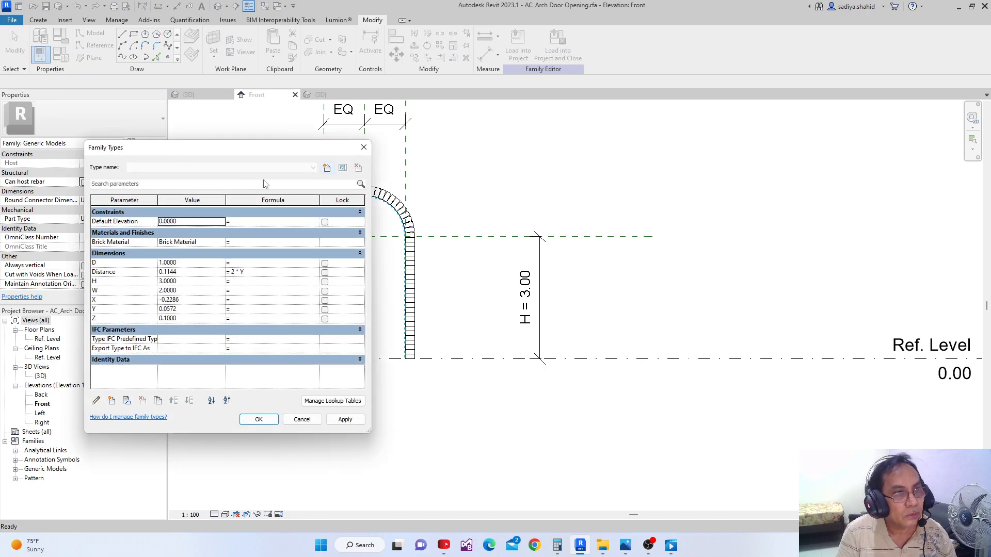
pyautogui.click(361, 148)
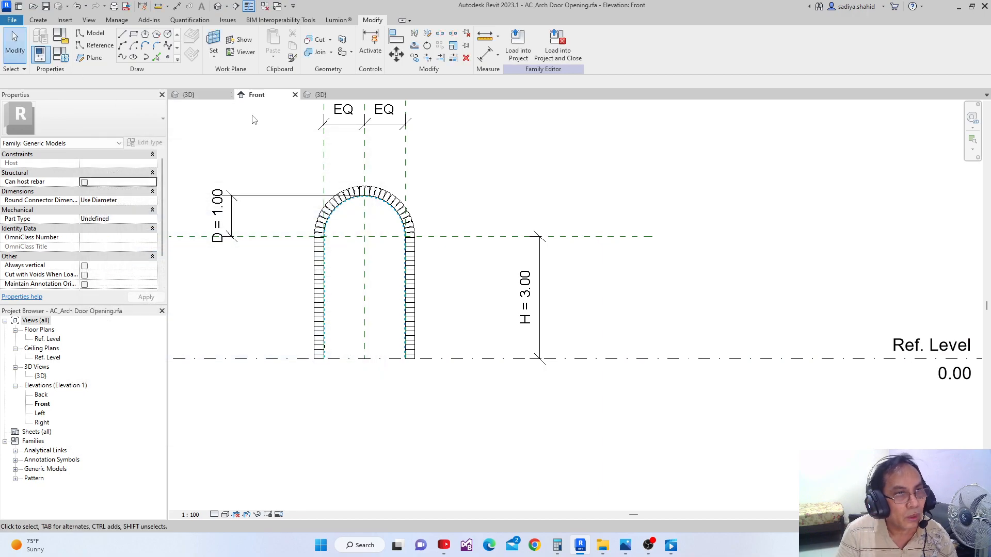
# Set the family's height parameter H to 2.1 and apply it with the 3D view of the arch active
pyautogui.click(188, 95)
pyautogui.click(60, 55)
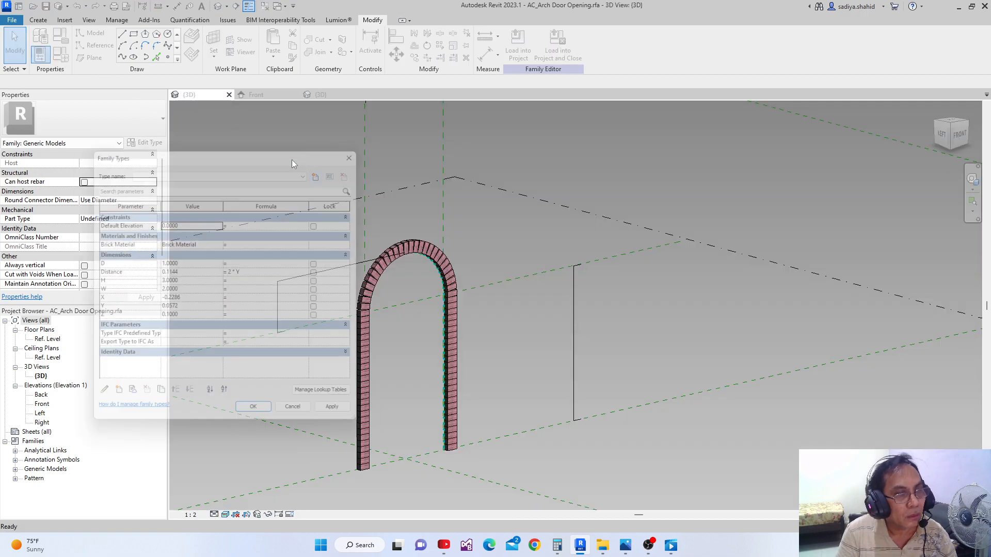
pyautogui.click(188, 282)
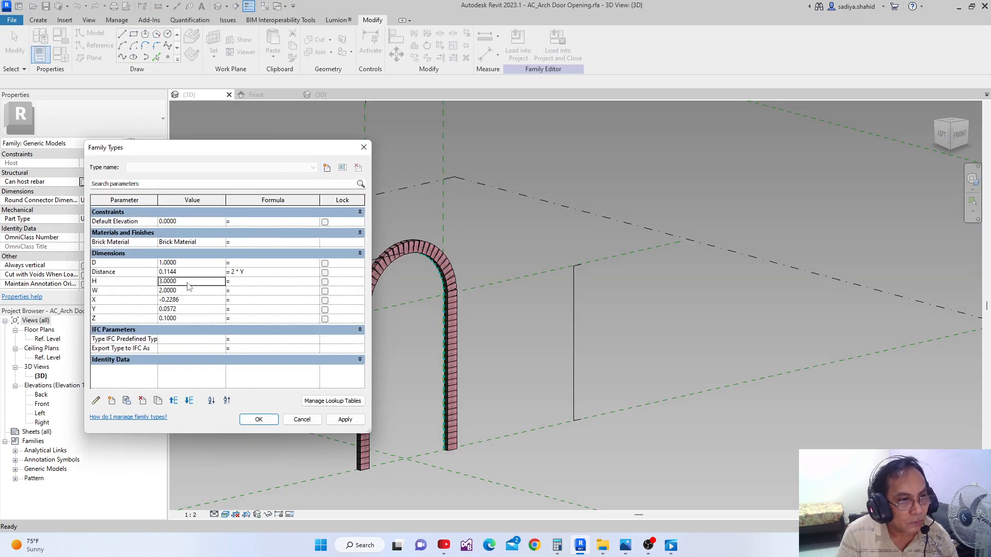
pyautogui.write('2')
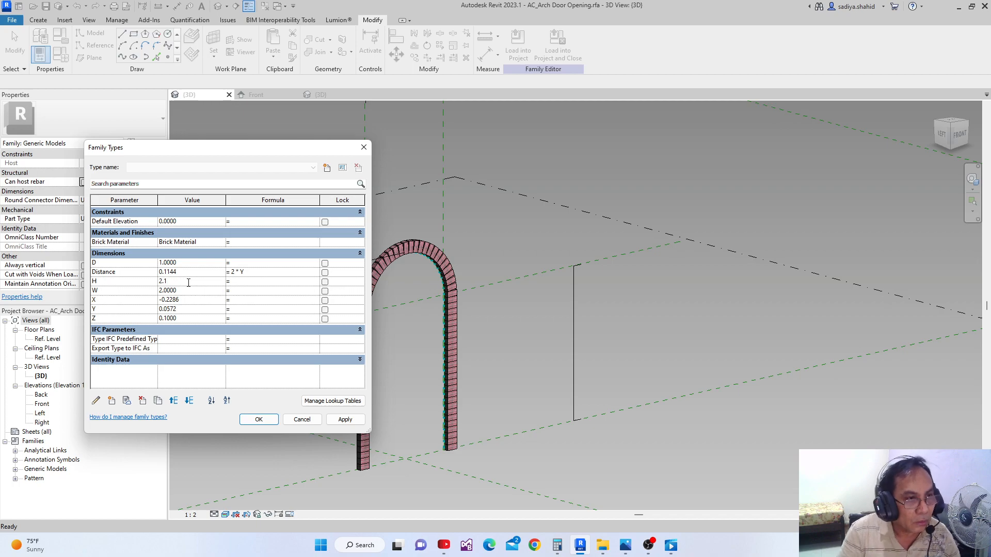
pyautogui.write('.1')
pyautogui.click(345, 419)
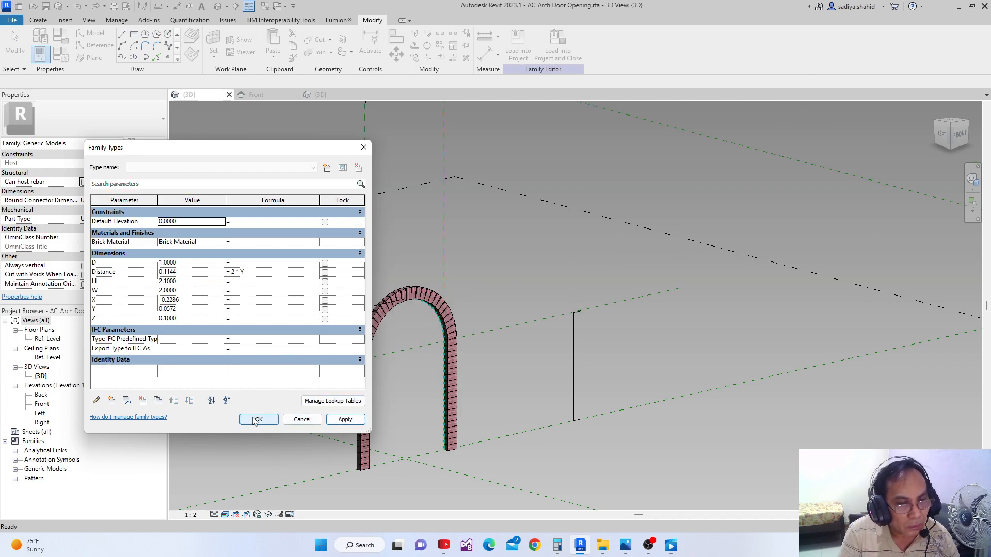
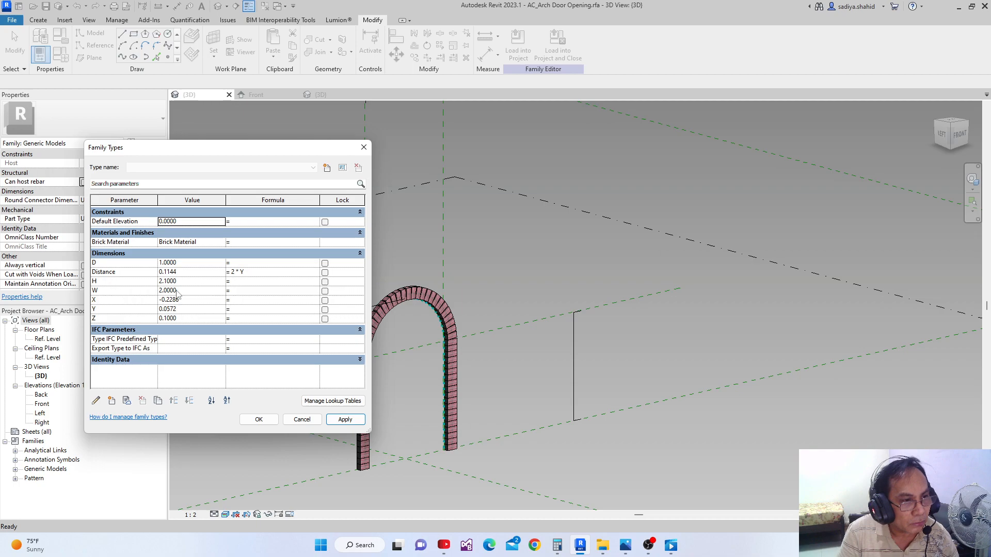
# Set the family's width parameter W to 1.5 and apply it to the arch
pyautogui.click(189, 292)
pyautogui.write('1')
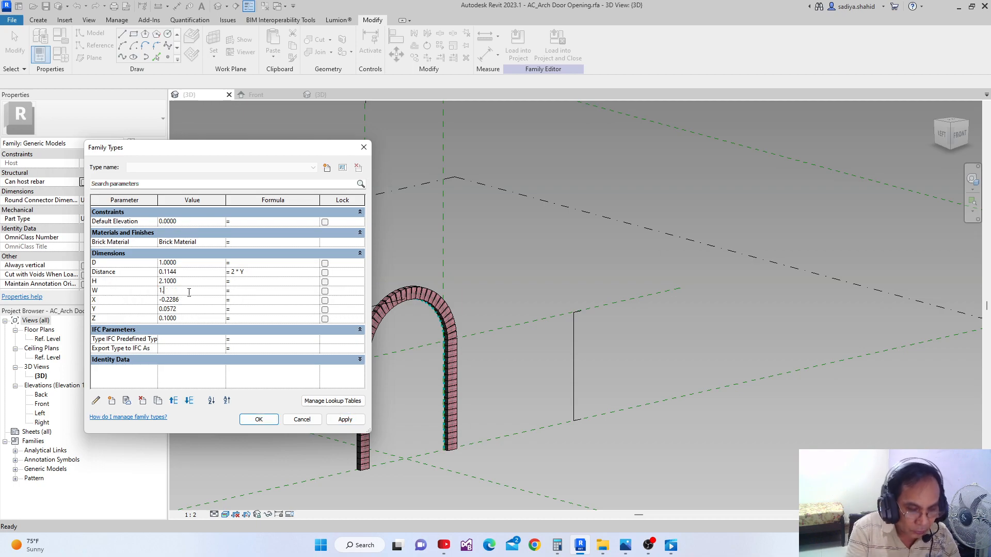
pyautogui.write('.5')
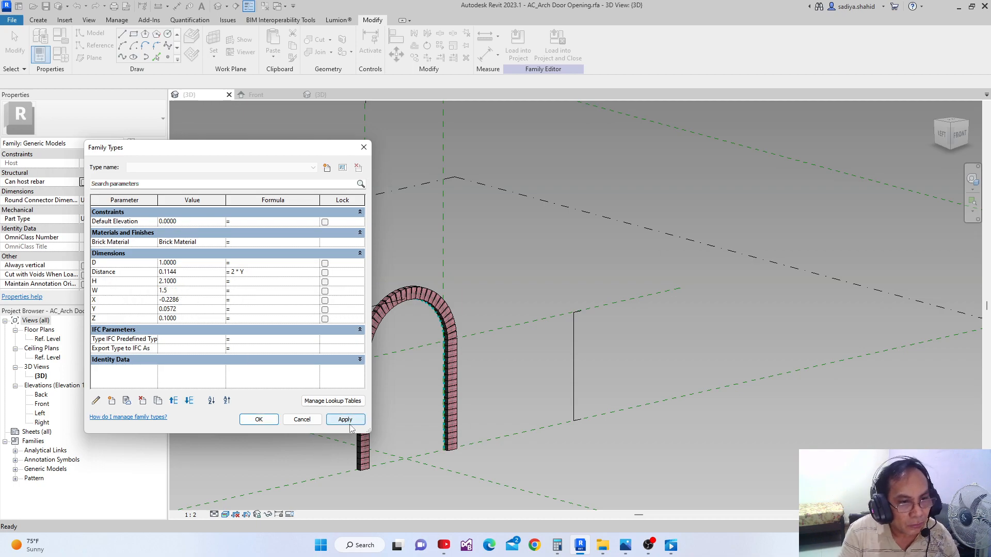
pyautogui.click(345, 419)
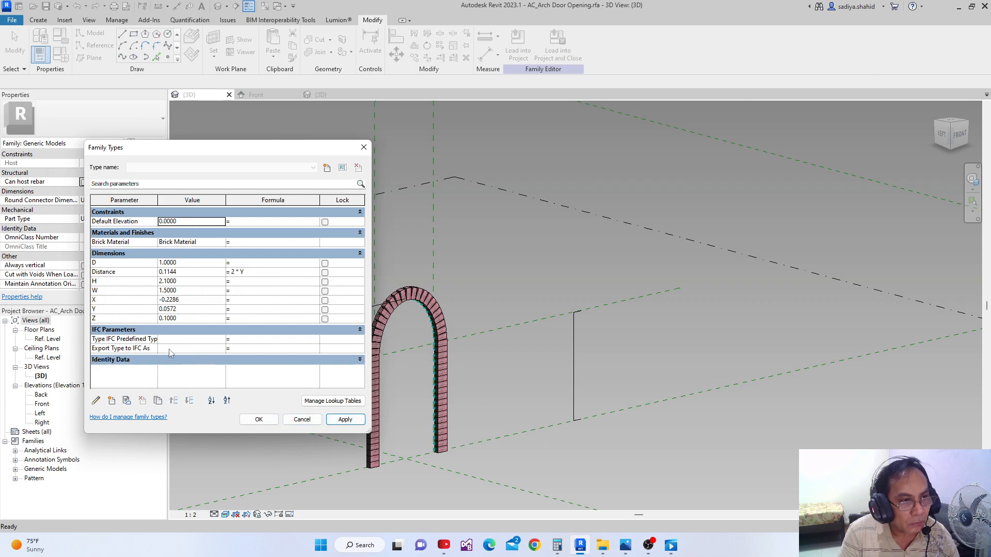
# Set the family's parameter D to 0.8, apply it, and close the family types
pyautogui.click(179, 263)
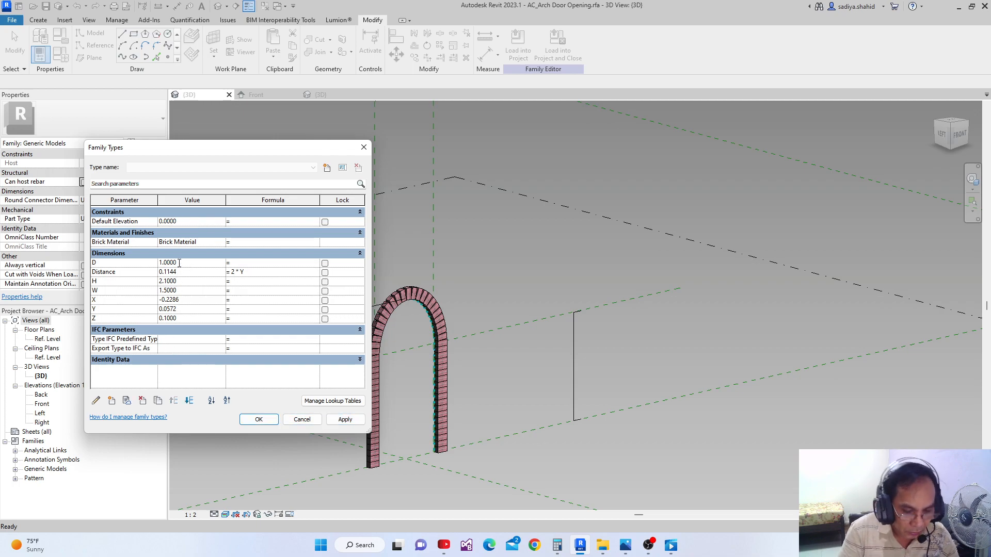
pyautogui.doubleClick(179, 263)
pyautogui.write('.')
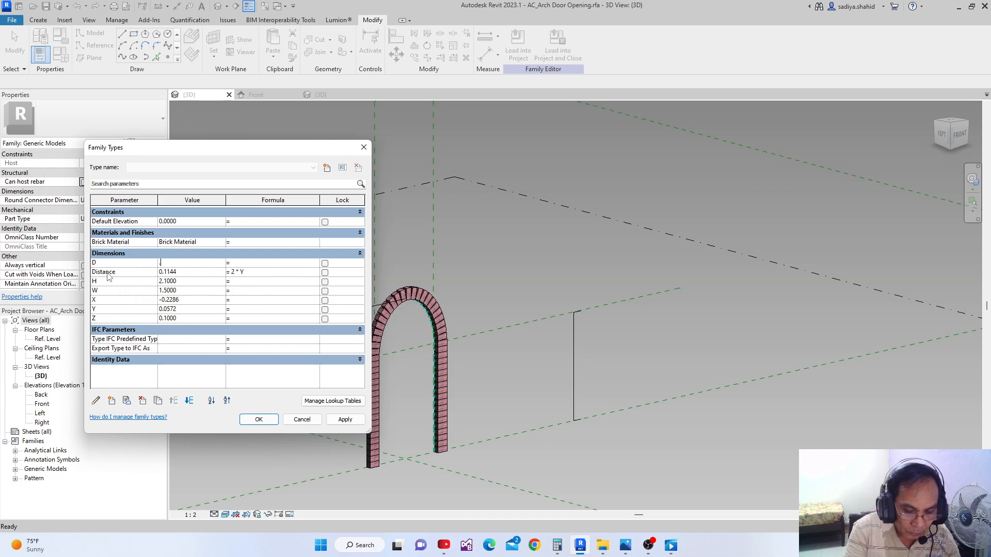
pyautogui.write('8')
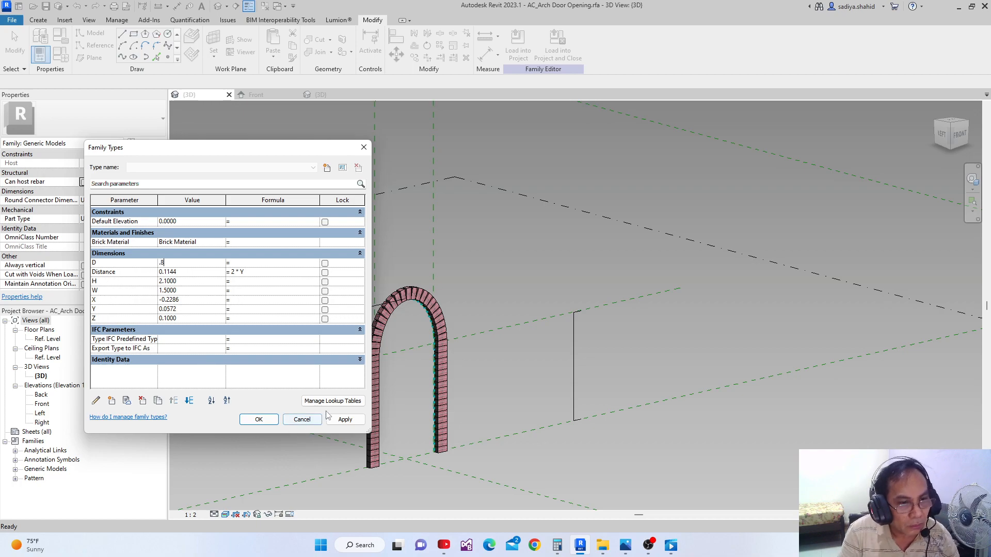
pyautogui.click(345, 420)
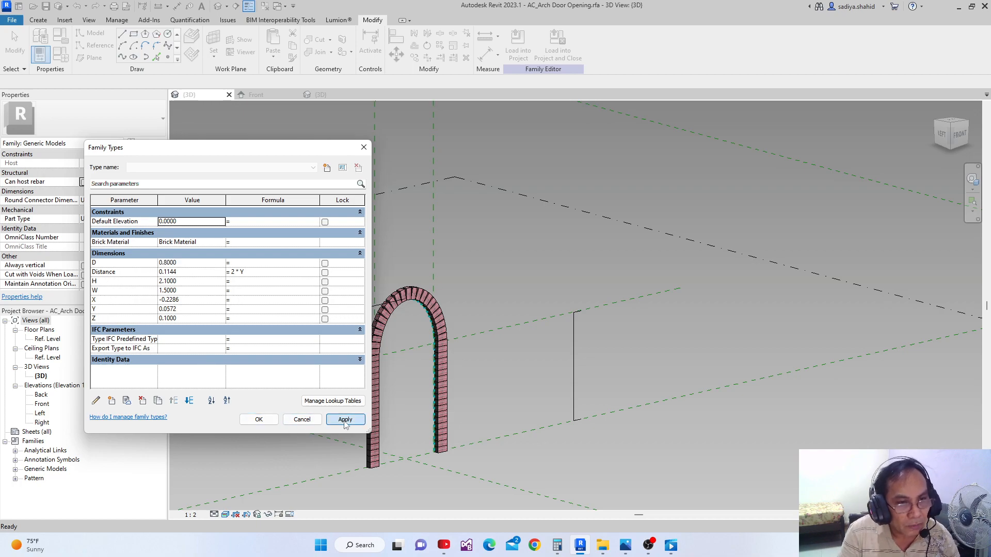
pyautogui.click(258, 420)
# Temporarily hide the AC_Bricks repeater in the 3D view to expose the arch's divided path
pyautogui.scroll(3, 345, 450)
pyautogui.moveTo(352, 395); pyautogui.dragTo(339, 449, button='middle')
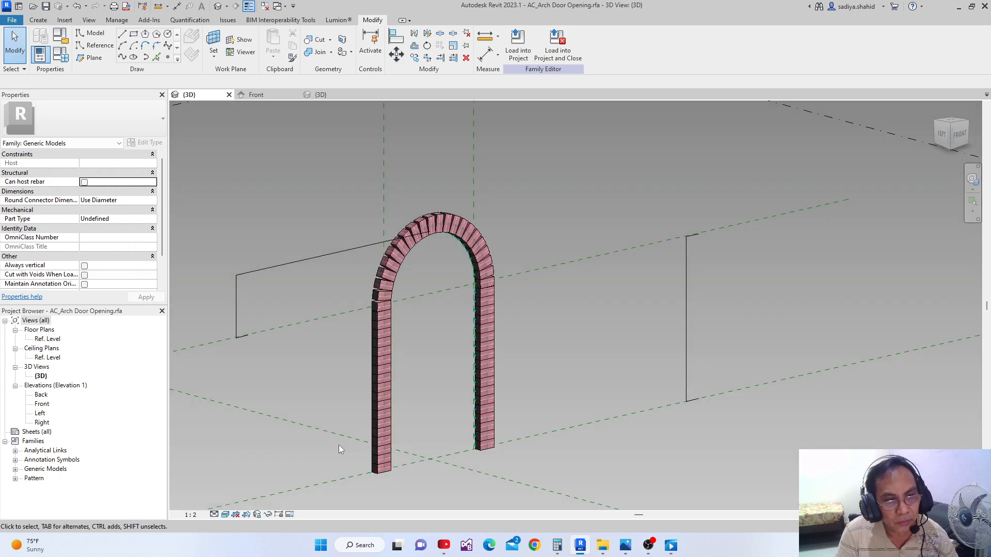
pyautogui.click(373, 377)
pyautogui.click(373, 377)
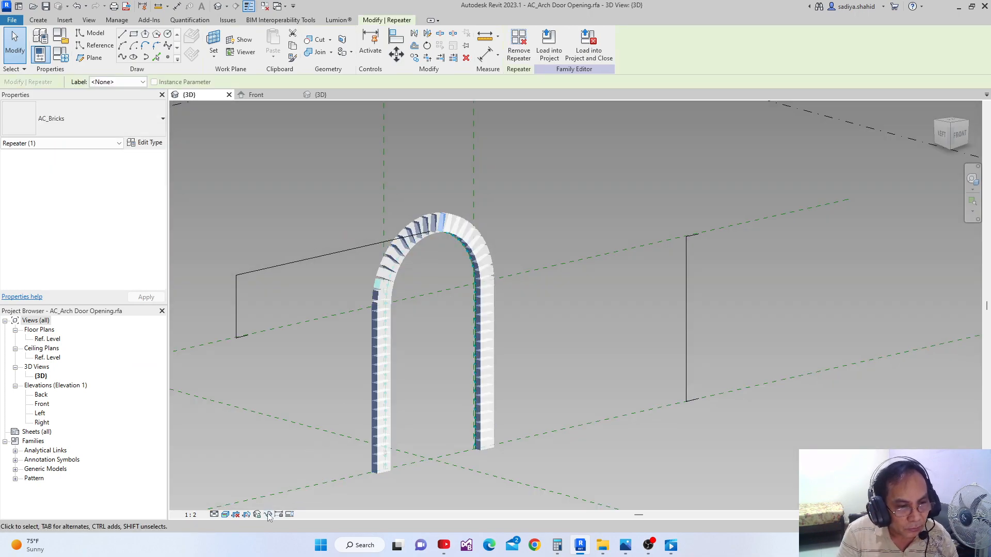
pyautogui.click(268, 515)
pyautogui.click(298, 489)
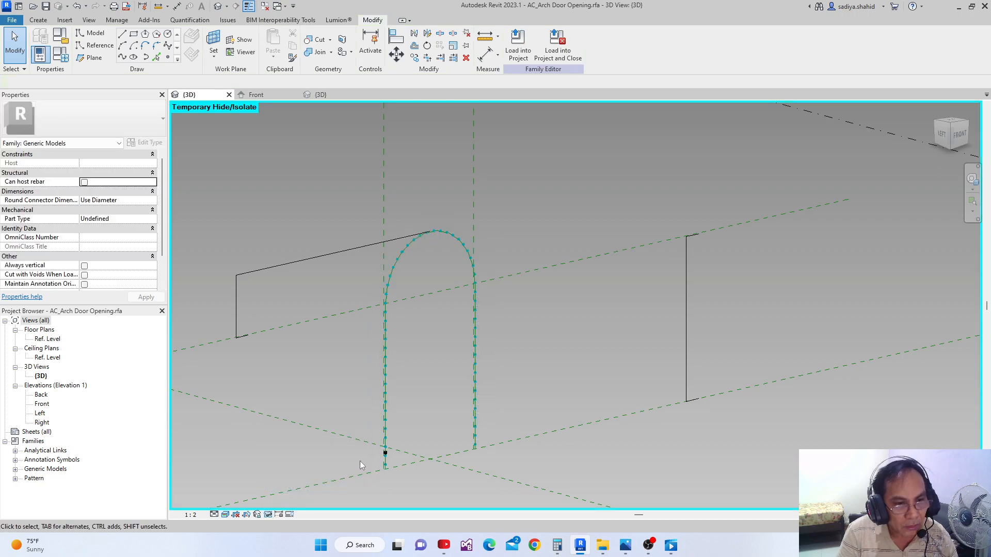
# Select the overlapping elements on the arch's left leg and filter the selection down to the reference line only
pyautogui.moveTo(350, 360); pyautogui.dragTo(349, 359)
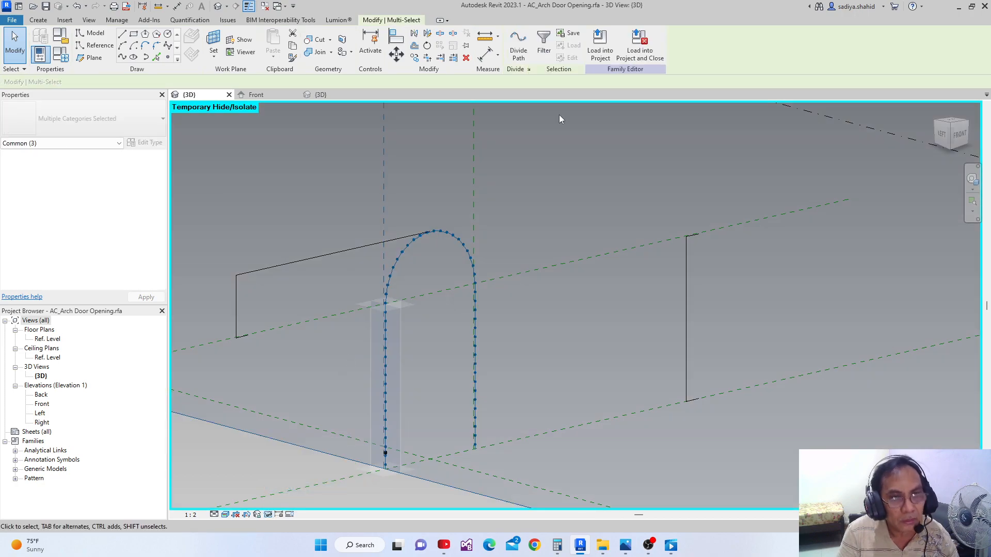
pyautogui.click(544, 42)
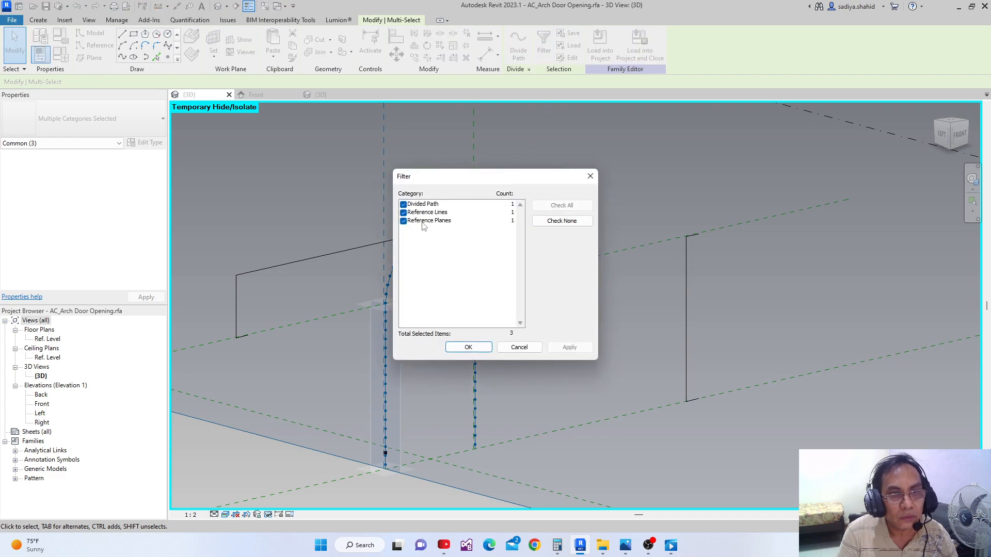
pyautogui.click(404, 205)
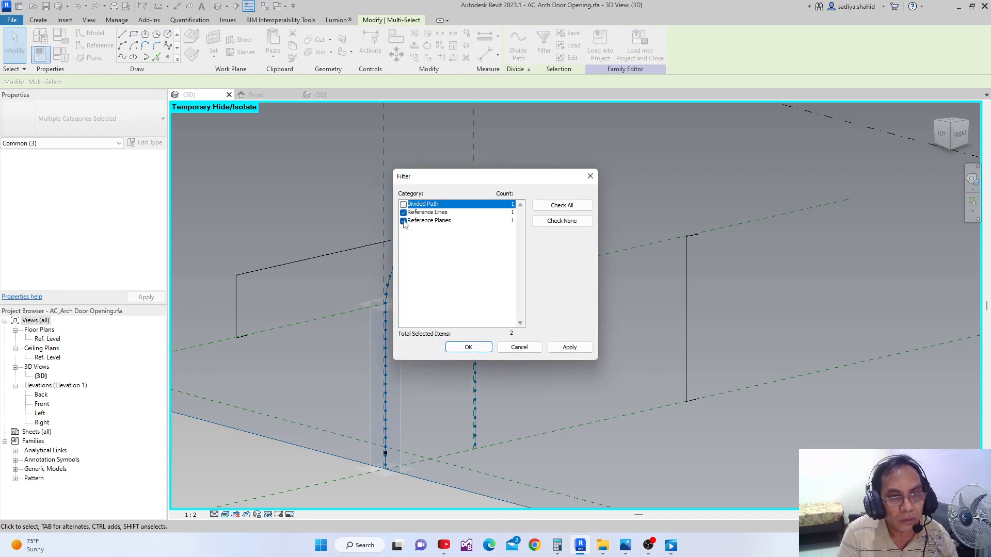
pyautogui.click(403, 221)
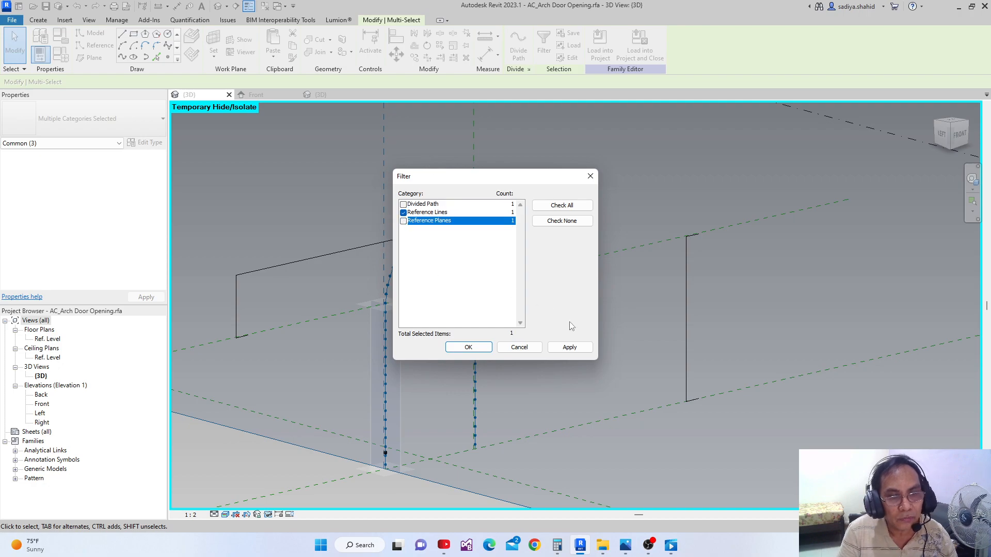
pyautogui.click(569, 347)
pyautogui.click(466, 350)
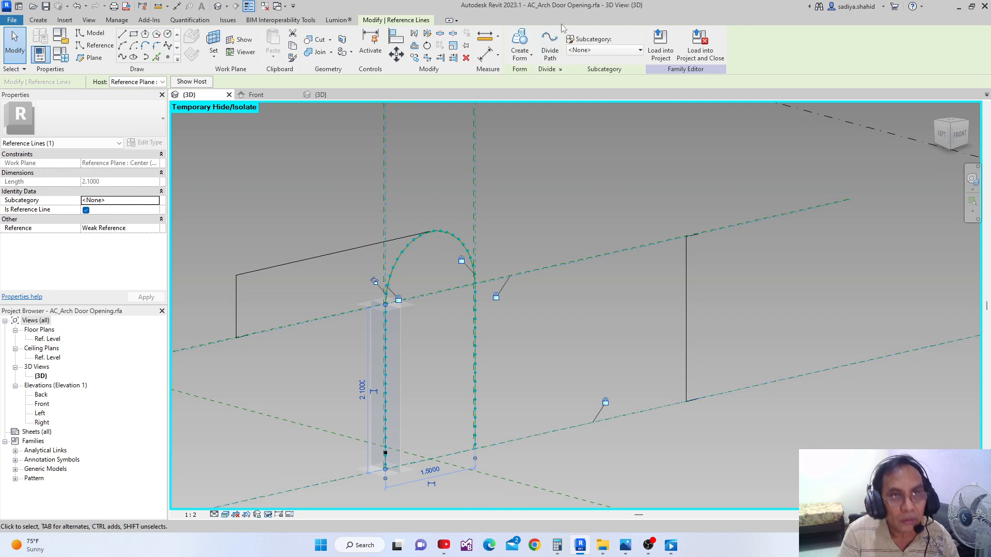
# Select the left leg's overlapping elements, filter out the reference line, and temporarily hide the divided path and reference plane
pyautogui.moveTo(428, 325); pyautogui.dragTo(370, 322)
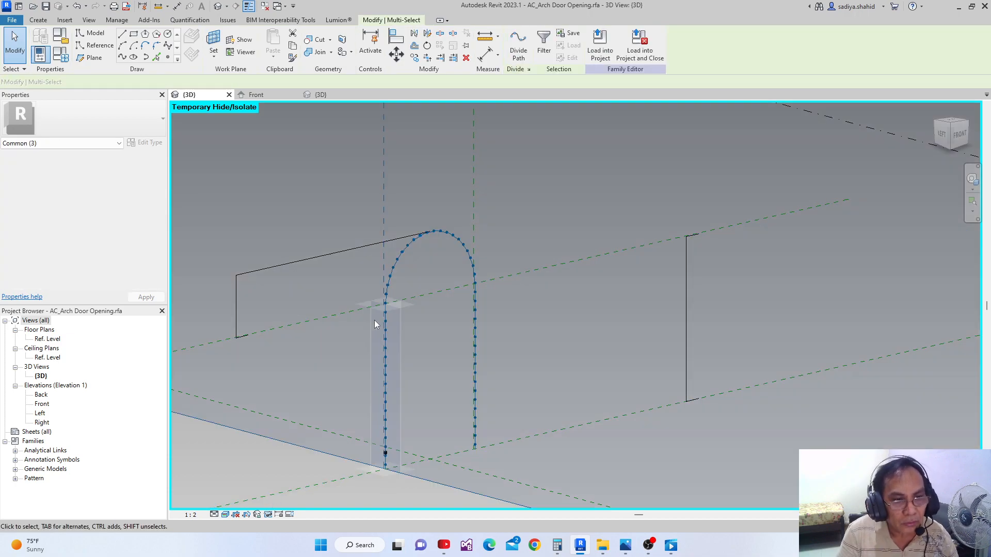
pyautogui.click(543, 41)
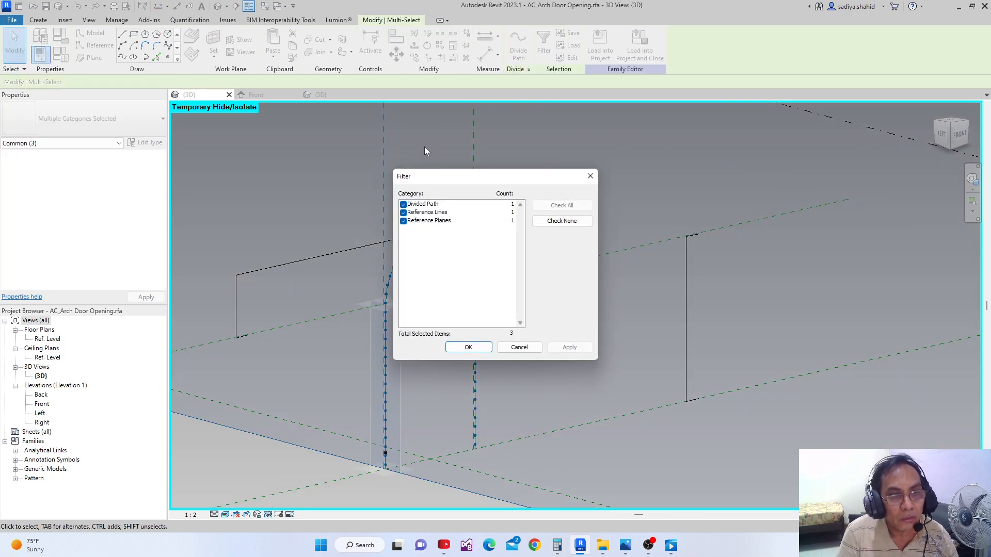
pyautogui.click(403, 213)
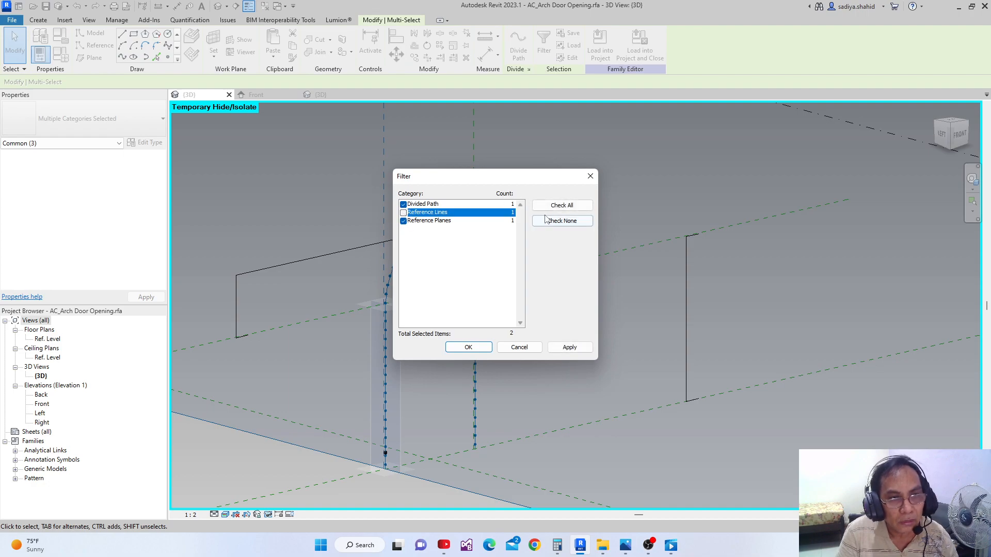
pyautogui.click(403, 204)
pyautogui.click(403, 221)
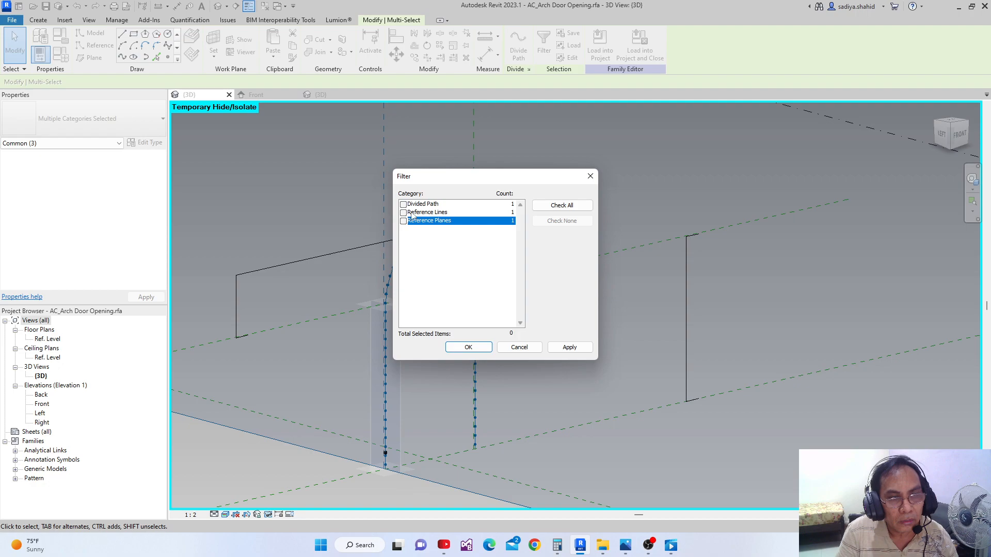
pyautogui.click(403, 205)
pyautogui.click(403, 221)
pyautogui.click(468, 347)
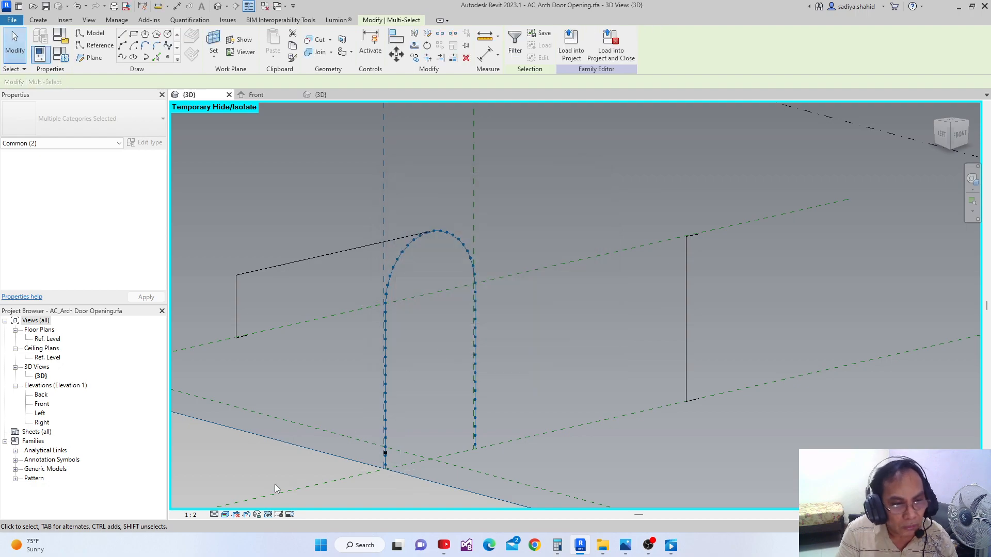
pyautogui.click(268, 515)
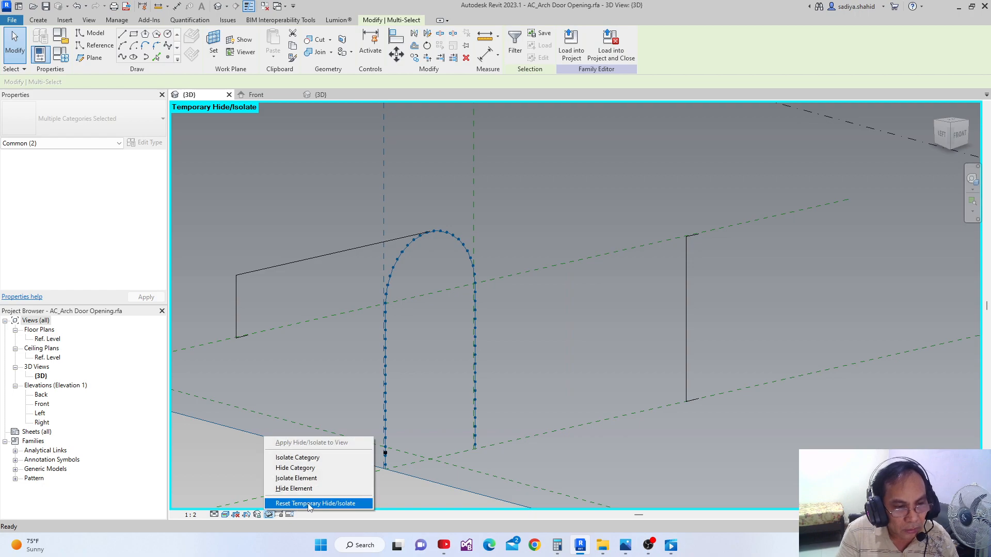
pyautogui.click(304, 488)
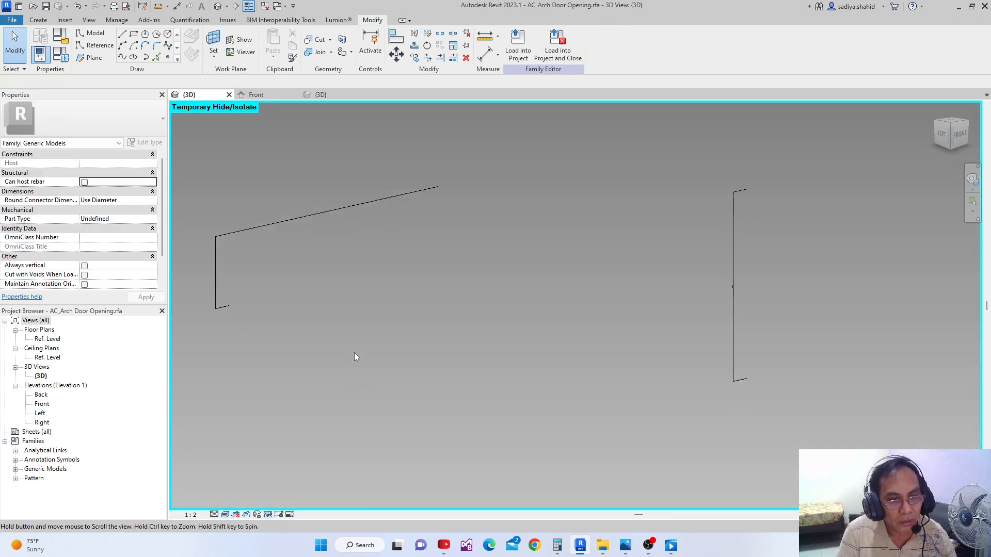
# Add a Length type parameter named Z1, grouped under Dimensions, to the family
pyautogui.scroll(2, 393, 431)
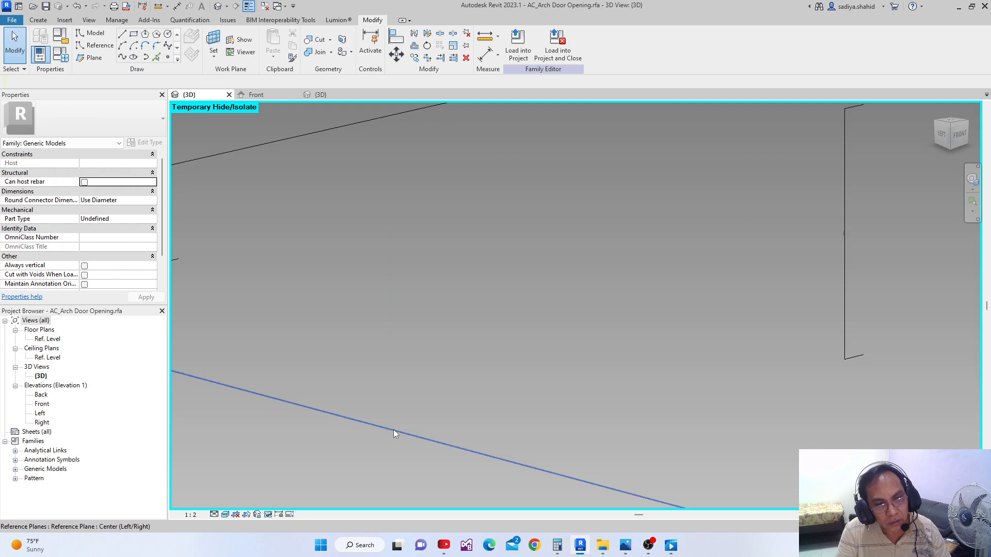
pyautogui.scroll(1, 391, 433)
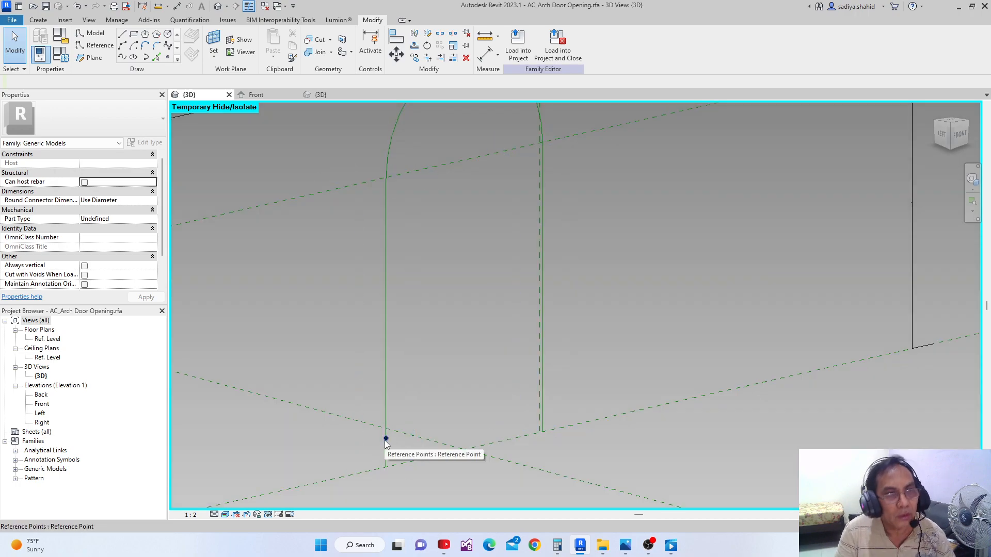
pyautogui.scroll(-2, 405, 408)
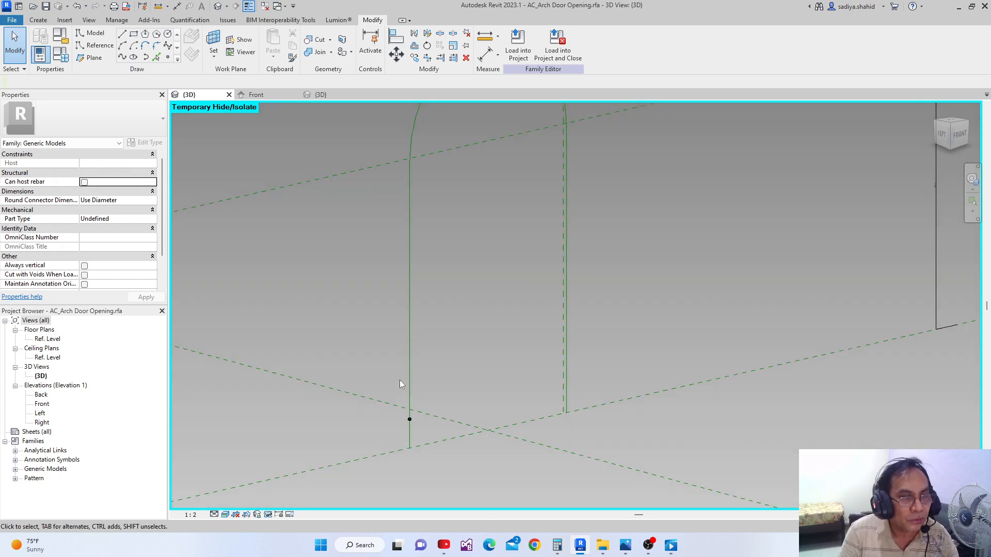
pyautogui.scroll(4, 407, 392)
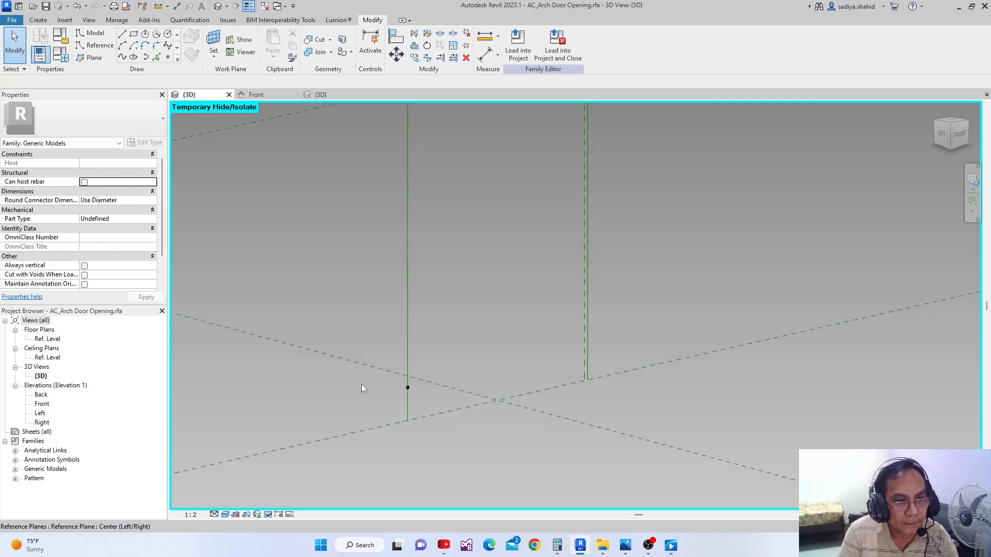
pyautogui.click(60, 56)
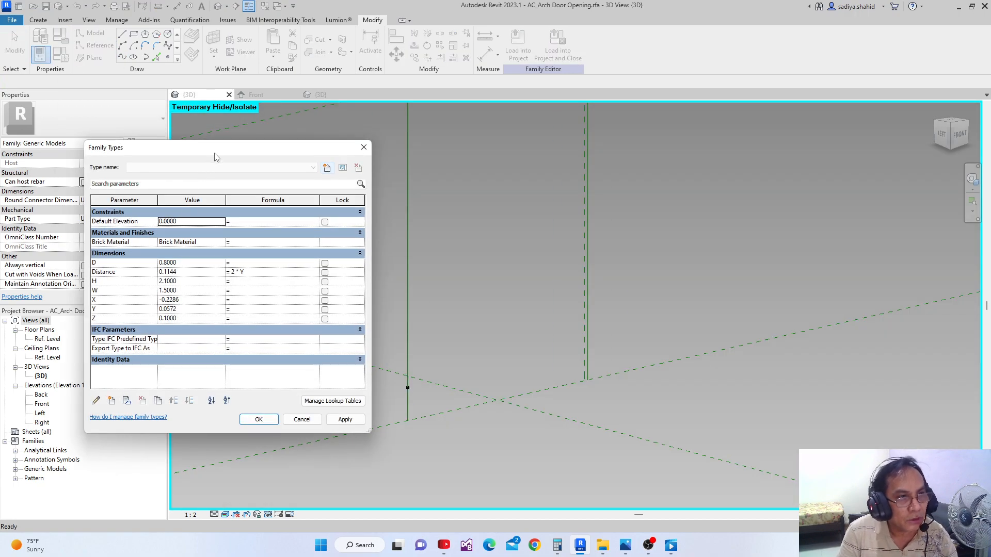
pyautogui.moveTo(215, 154); pyautogui.dragTo(213, 140)
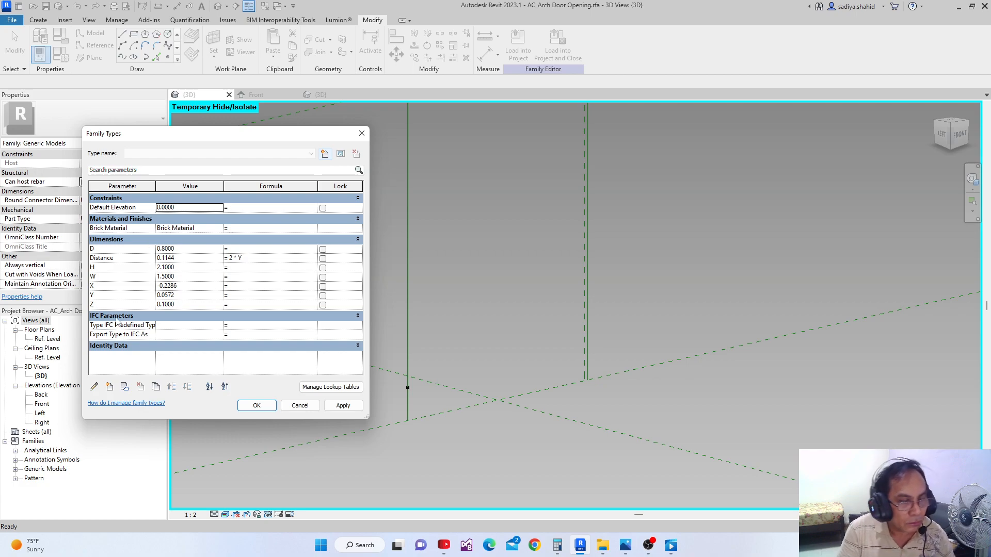
pyautogui.click(110, 387)
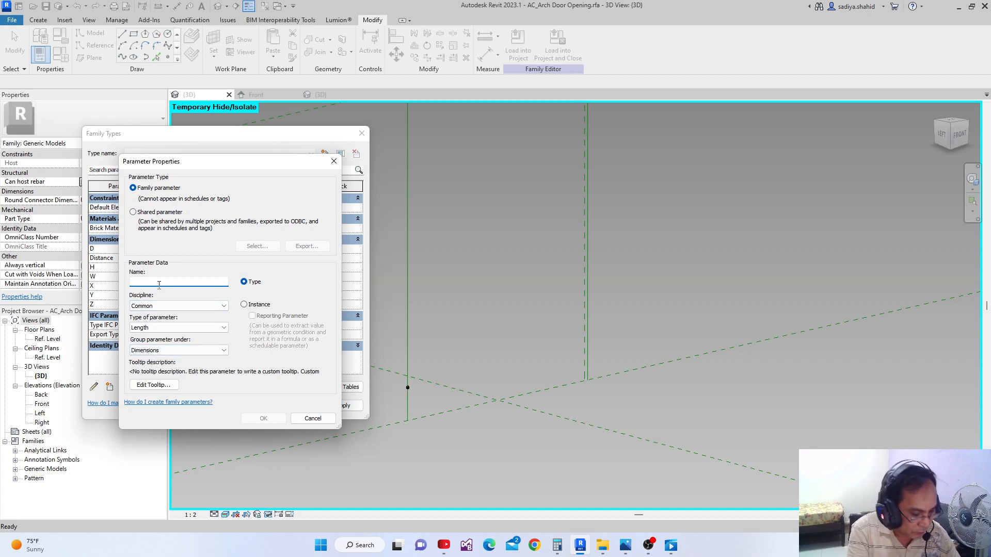
pyautogui.write('Z1')
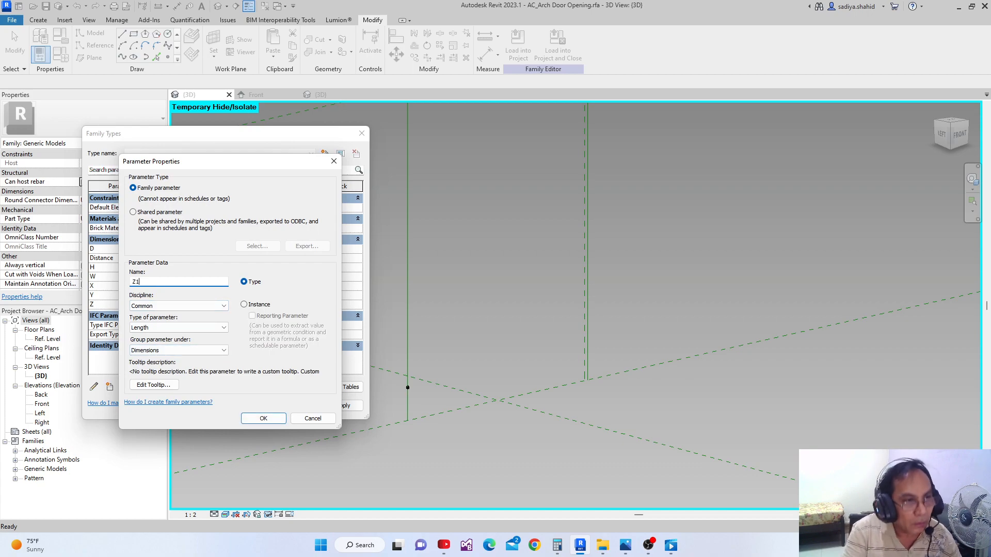
pyautogui.click(279, 420)
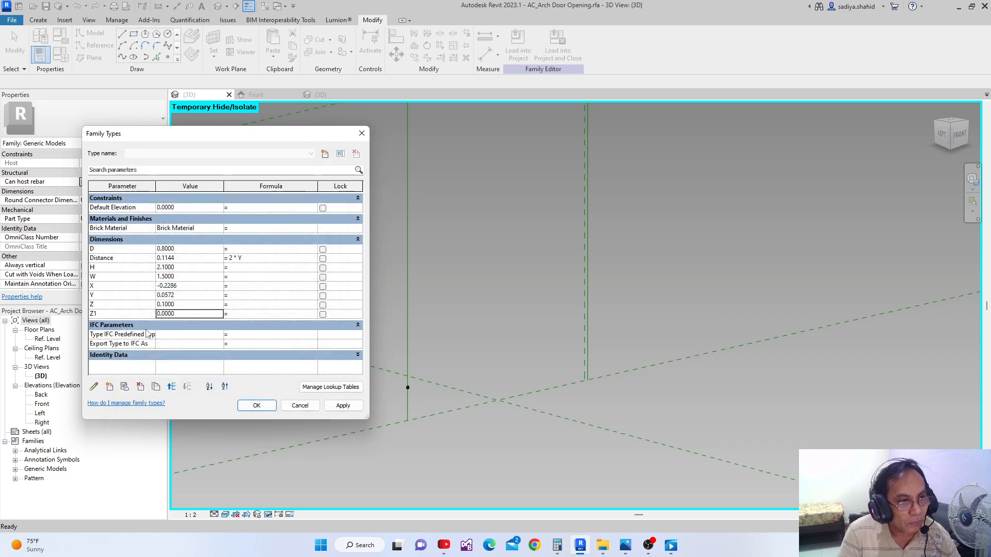
# Add a Length type parameter named X1, grouped under Dimensions, to the family
pyautogui.click(109, 387)
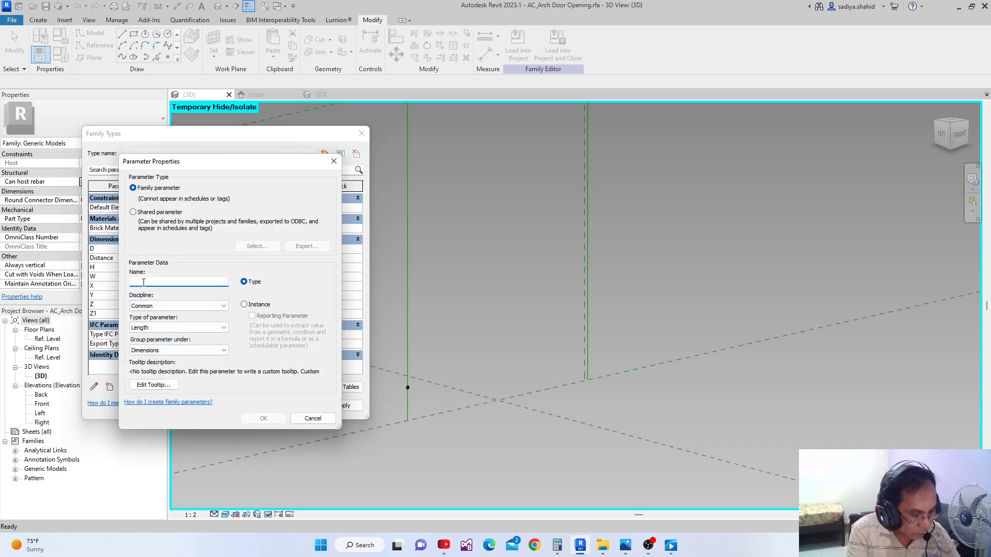
pyautogui.write('X1')
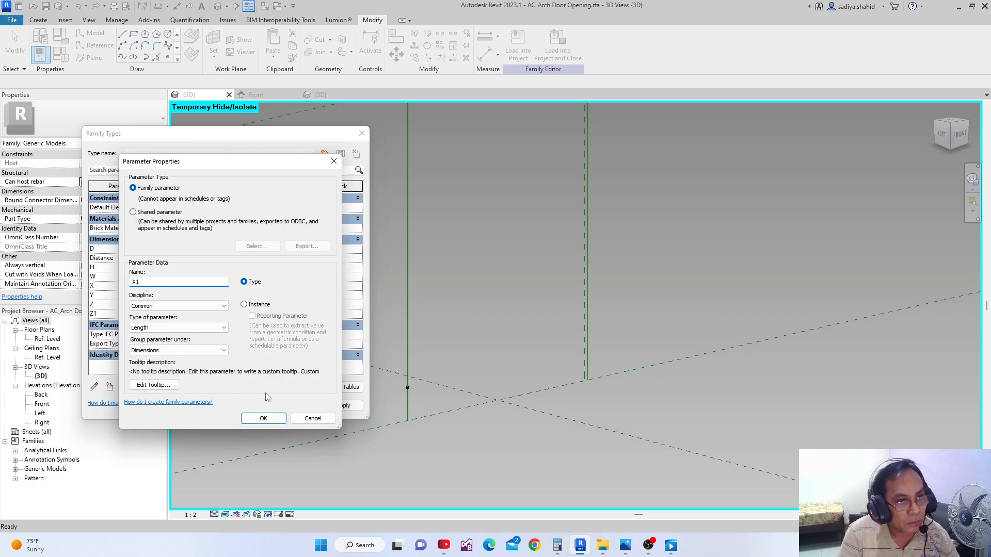
pyautogui.click(264, 419)
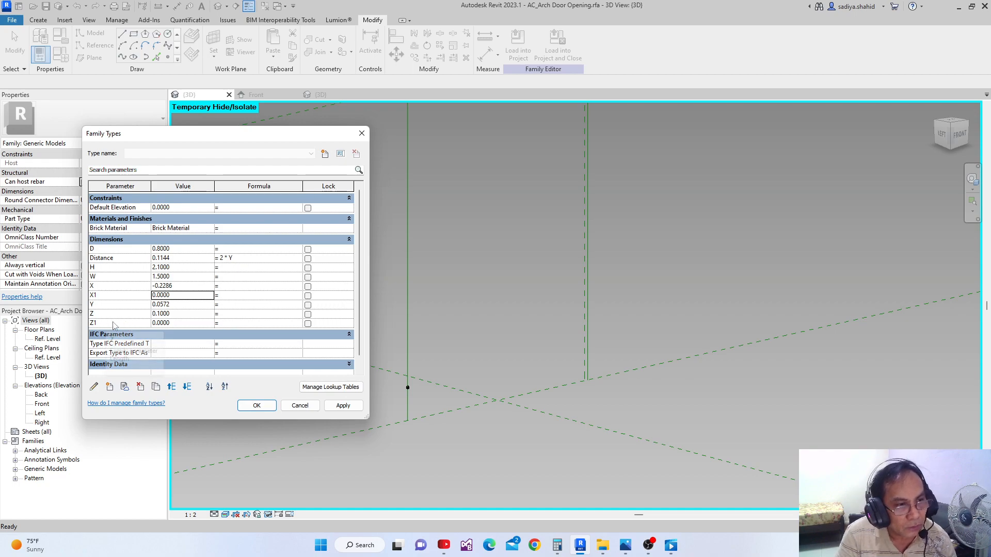
# Set the formula of parameter Z1 to Z and of X1 to -X, apply them, and save the project
pyautogui.click(247, 324)
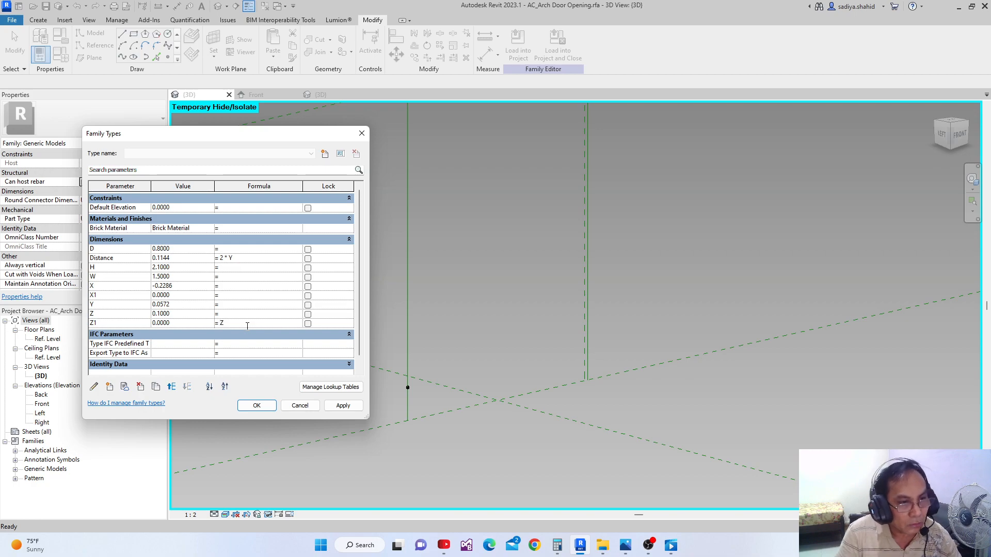
pyautogui.click(343, 405)
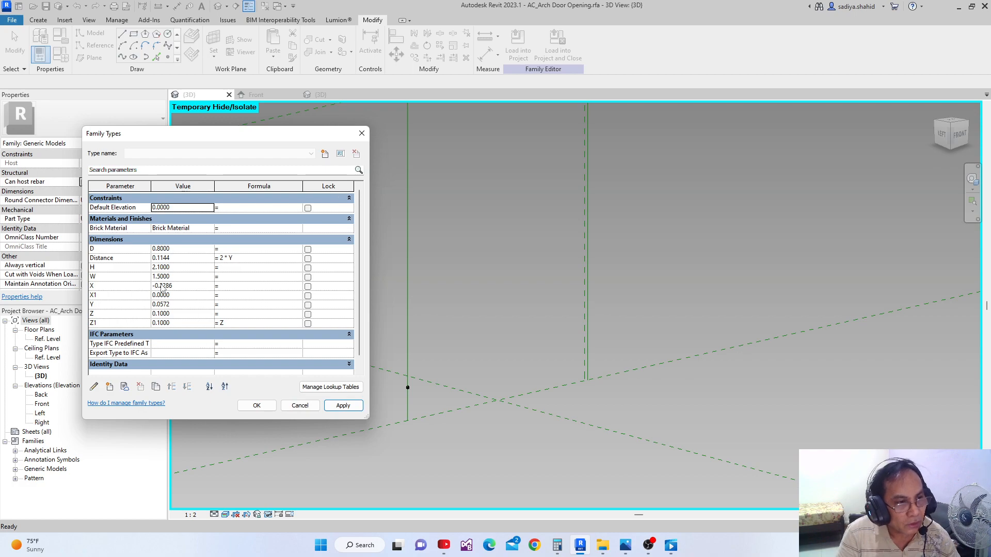
pyautogui.click(232, 297)
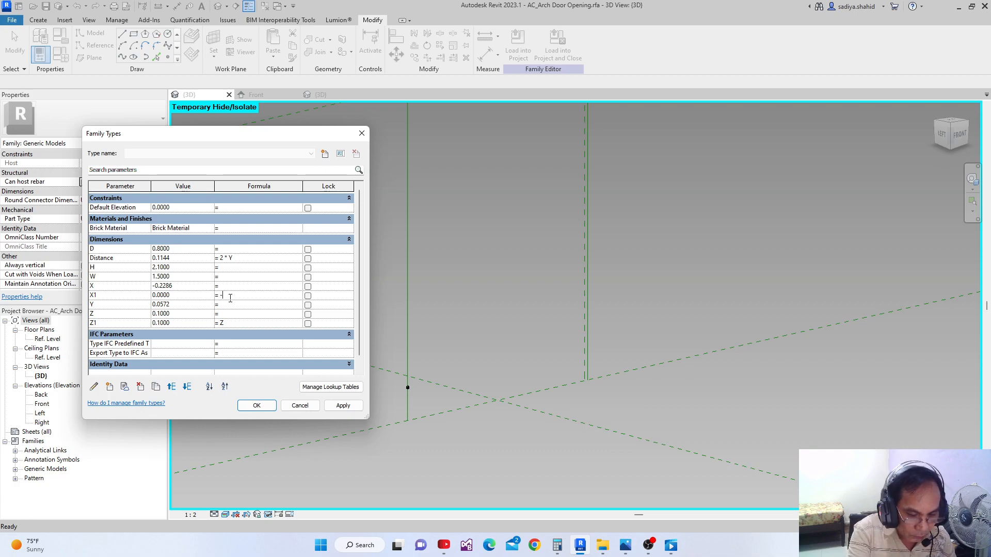
pyautogui.click(98, 291)
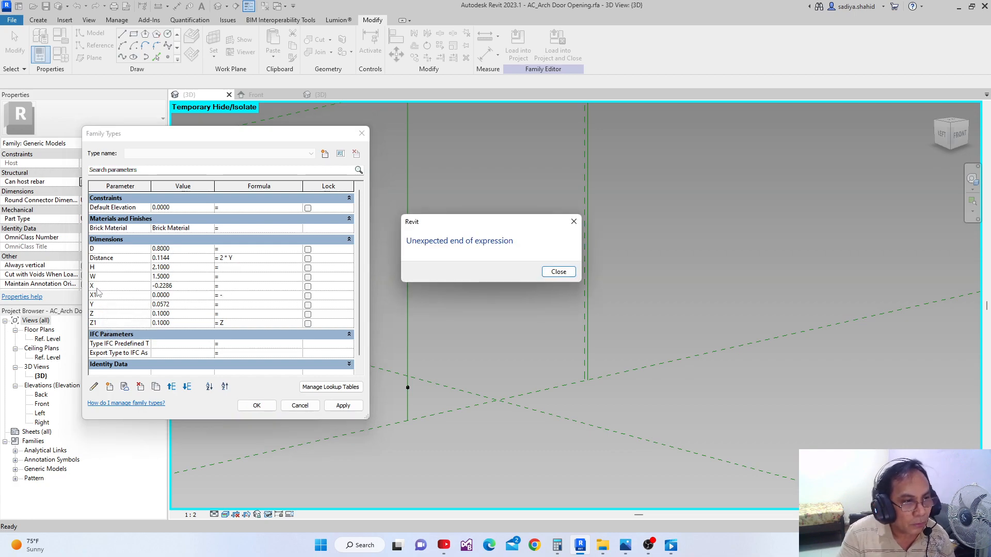
pyautogui.click(558, 272)
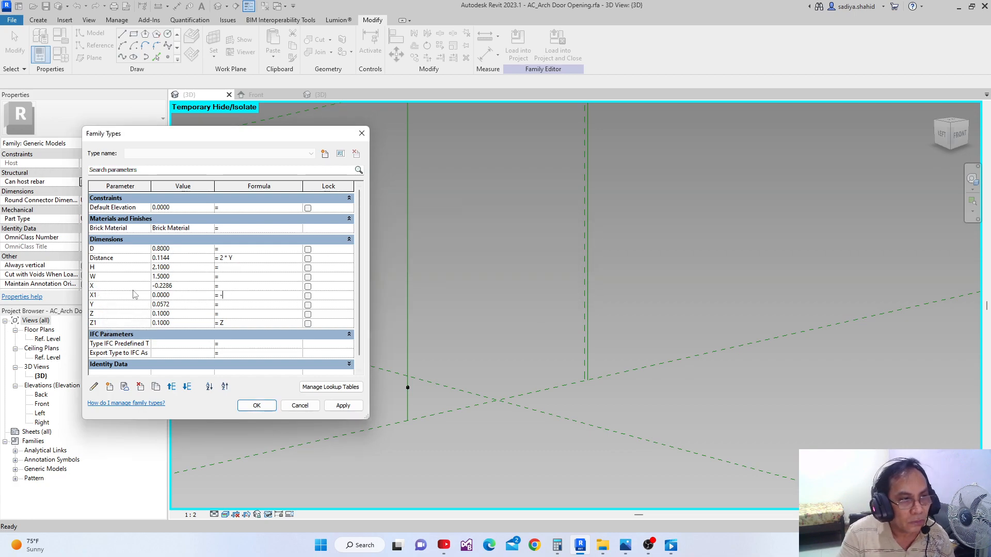
pyautogui.click(97, 290)
pyautogui.click(558, 272)
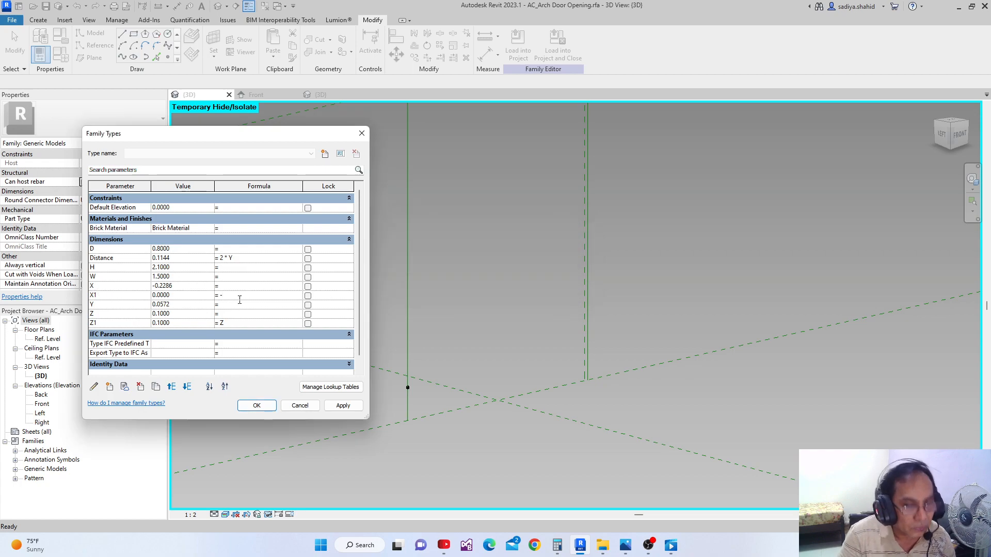
pyautogui.click(110, 285)
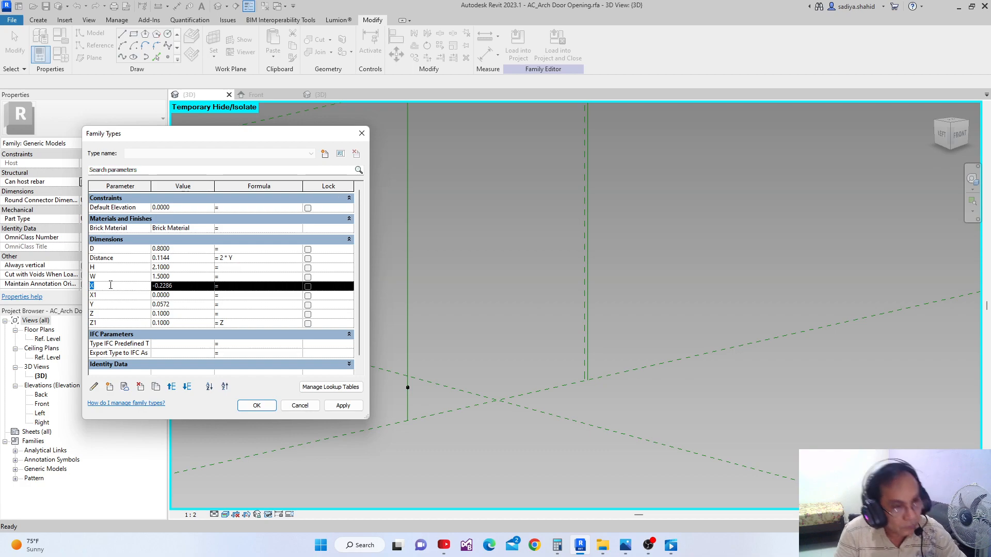
pyautogui.click(231, 296)
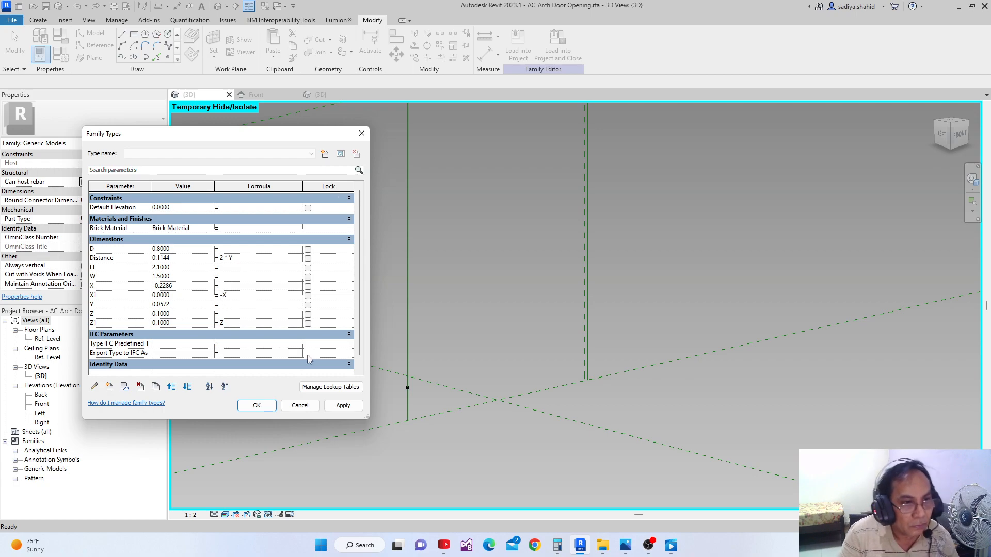
pyautogui.click(341, 405)
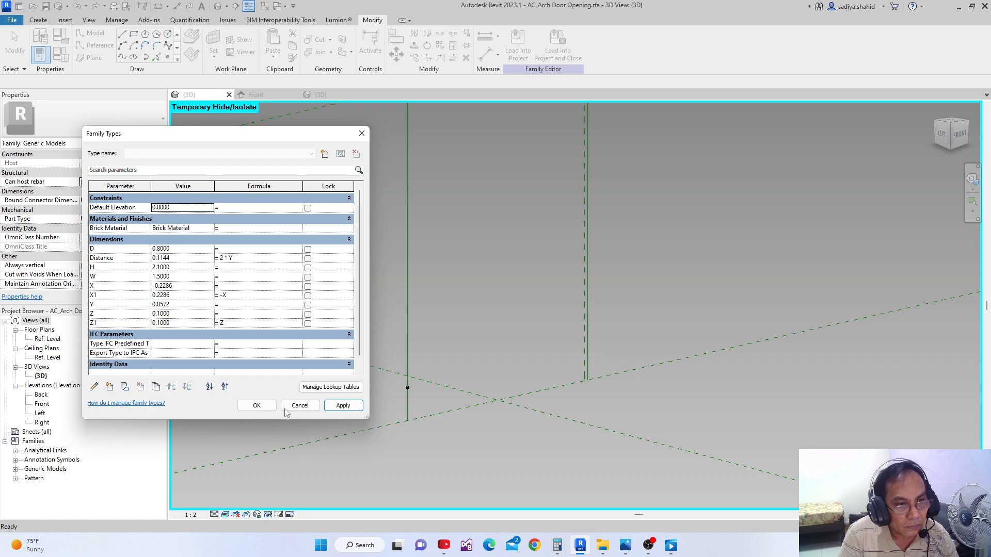
pyautogui.click(257, 405)
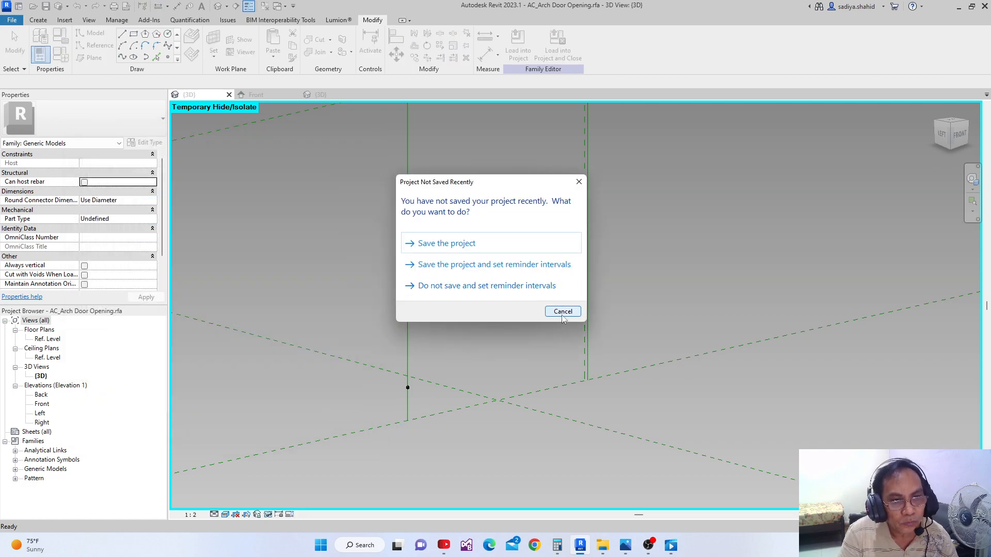
pyautogui.click(464, 252)
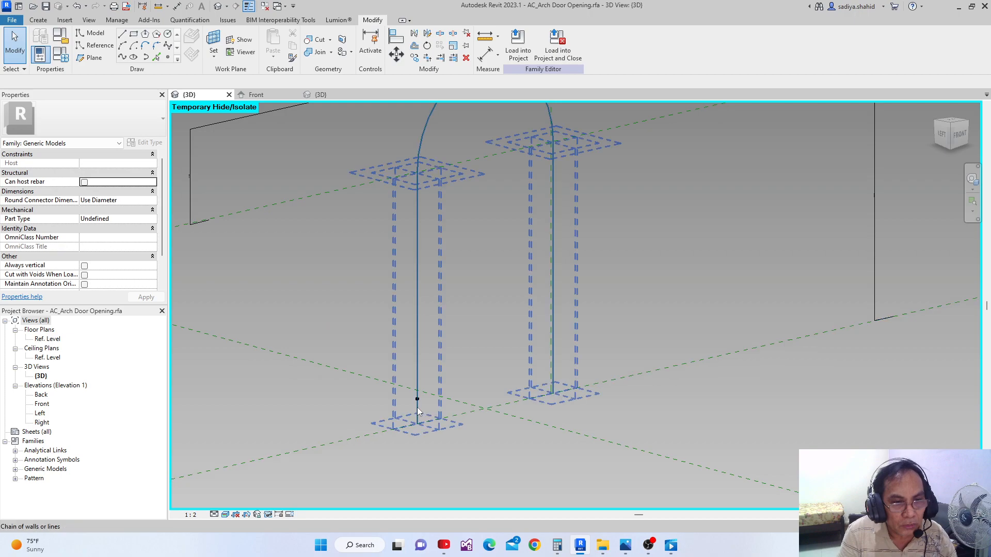
# Set the work plane to the reference point near the base of the arch's left leg
pyautogui.moveTo(401, 402); pyautogui.dragTo(398, 418, button='middle')
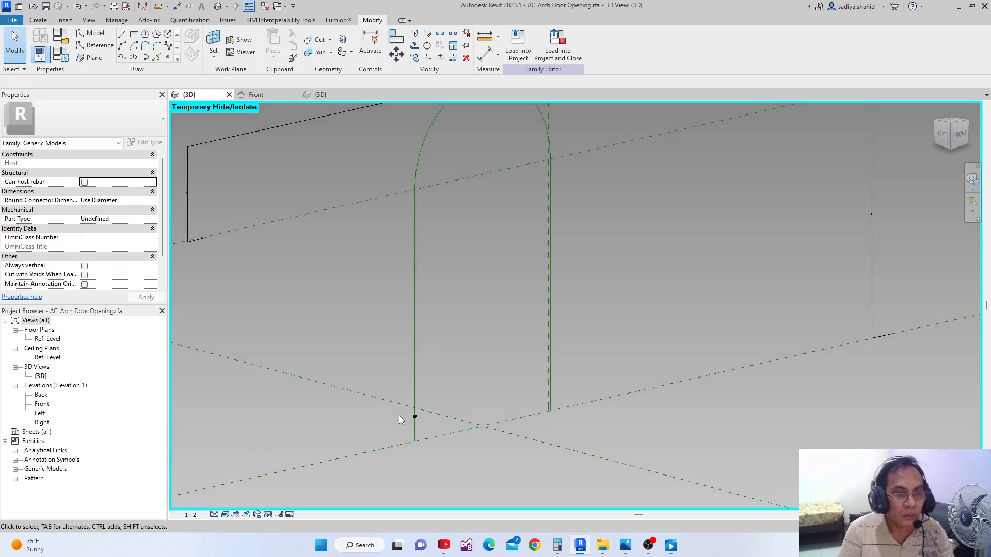
pyautogui.press('Tab')
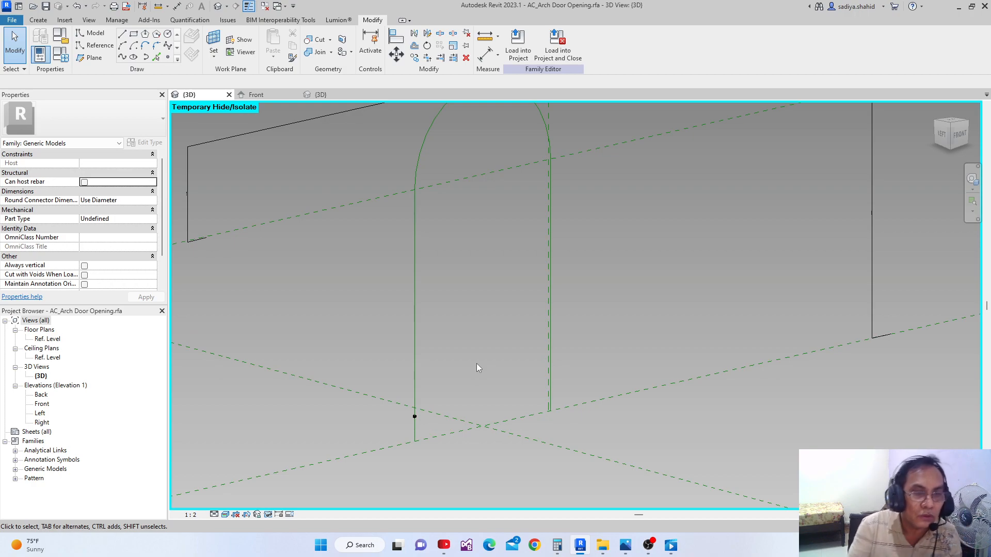
pyautogui.scroll(-3, 336, 266)
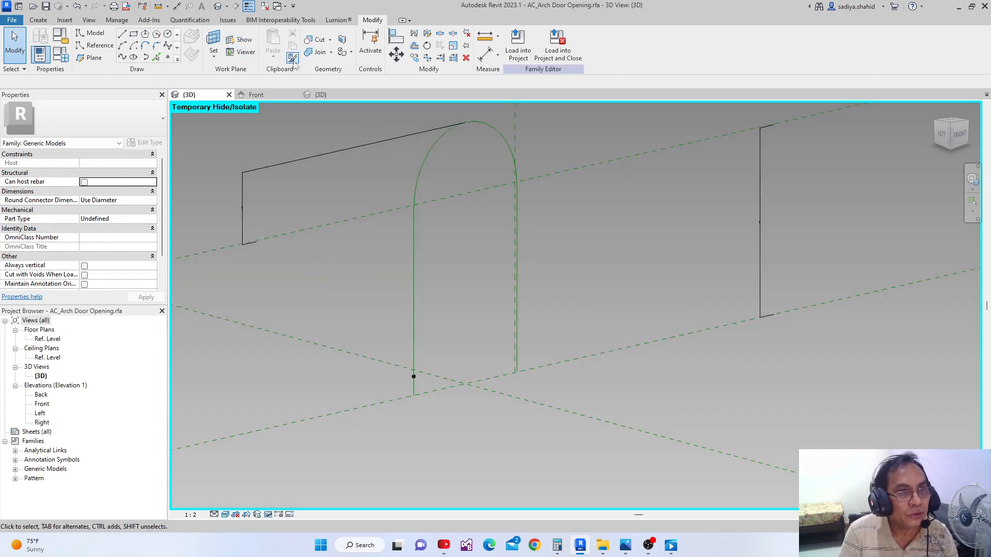
pyautogui.click(213, 44)
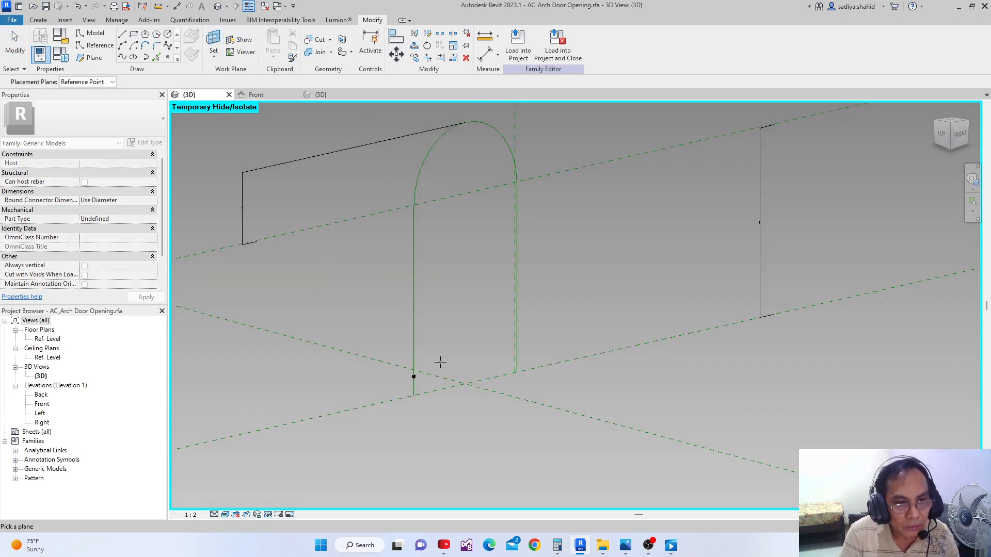
pyautogui.click(413, 377)
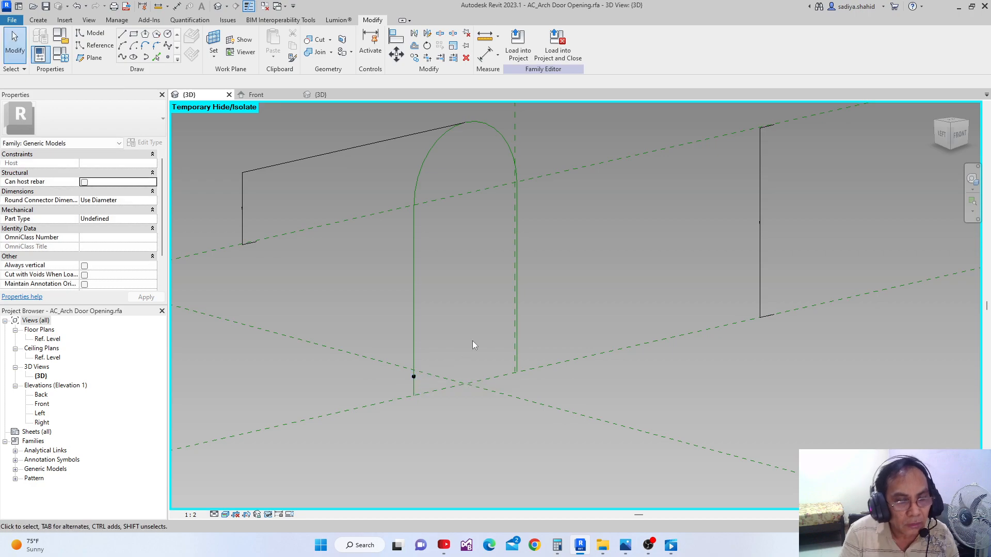
# Draw a model-line rectangle about 0.98 deep on the point's work plane, with one corner at the reference point
pyautogui.click(134, 34)
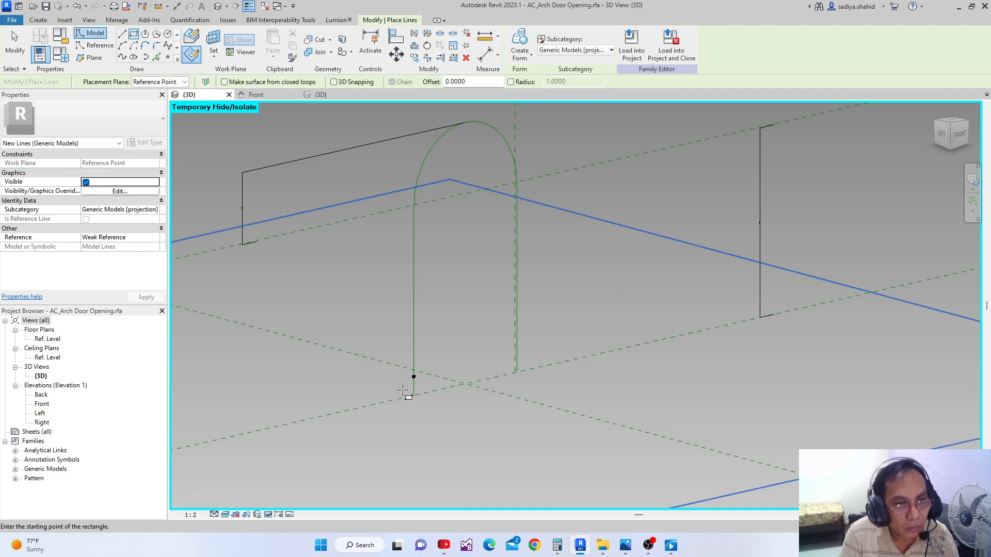
pyautogui.click(413, 377)
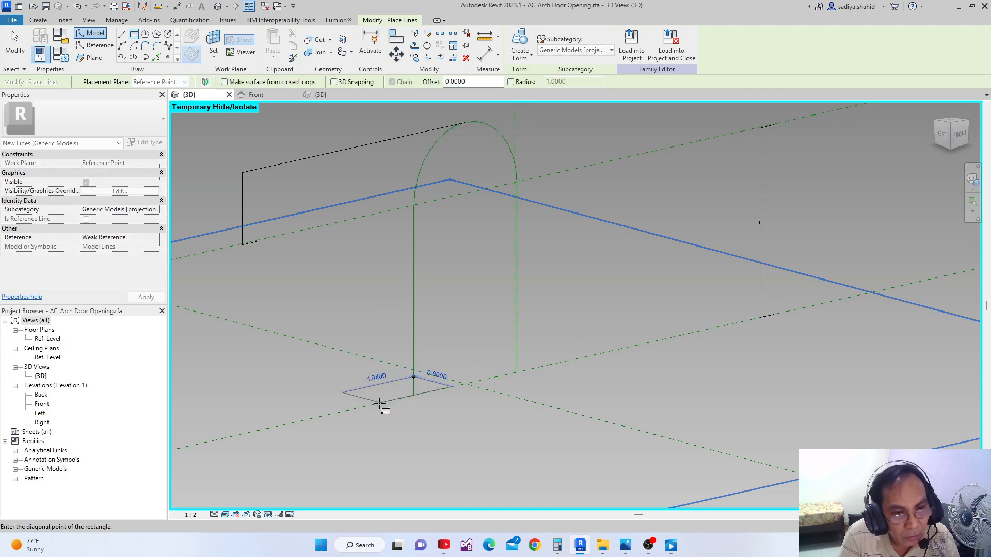
pyautogui.click(363, 418)
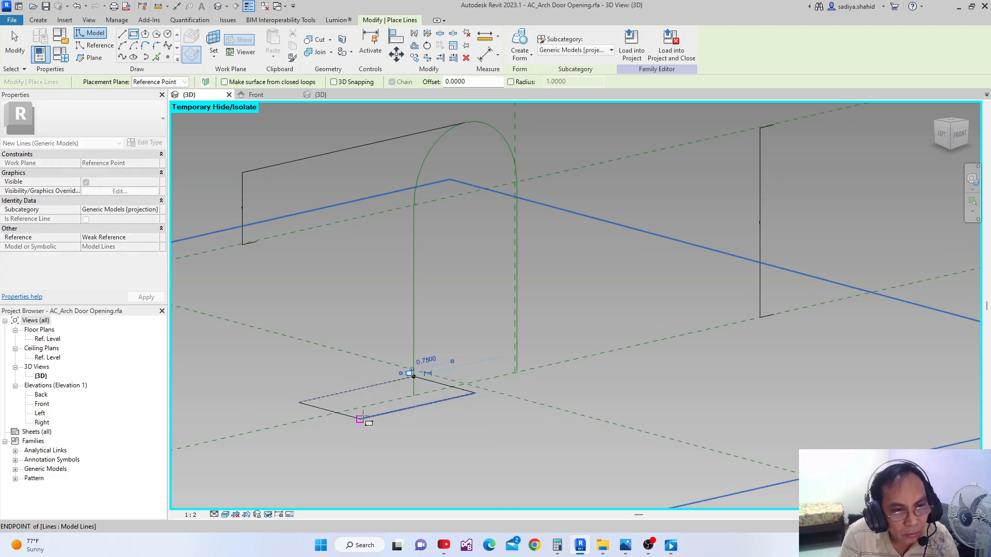
pyautogui.press('Escape')
pyautogui.press('Escape')
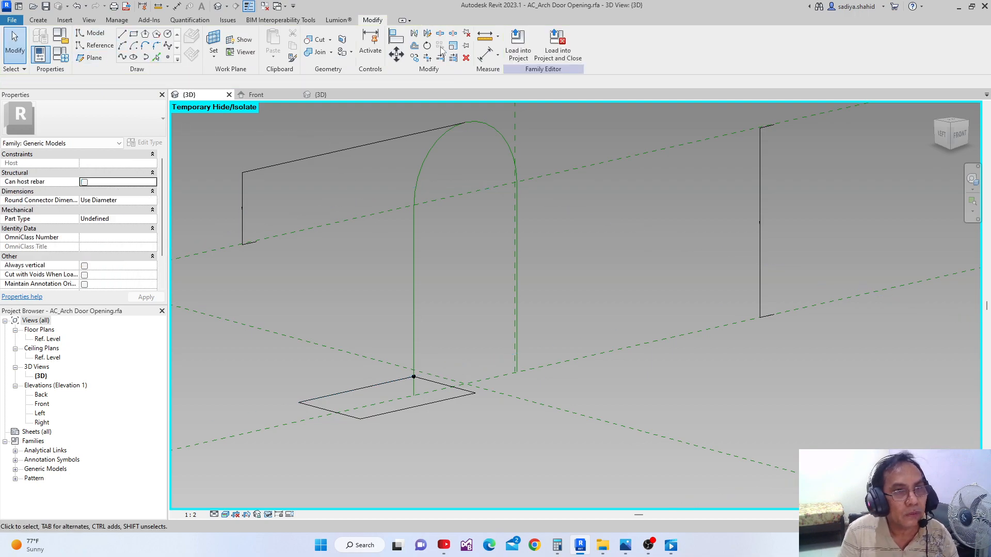
# Align the two rectangle edges that meet at the reference point to that point and lock them
pyautogui.click(396, 35)
pyautogui.scroll(3, 404, 410)
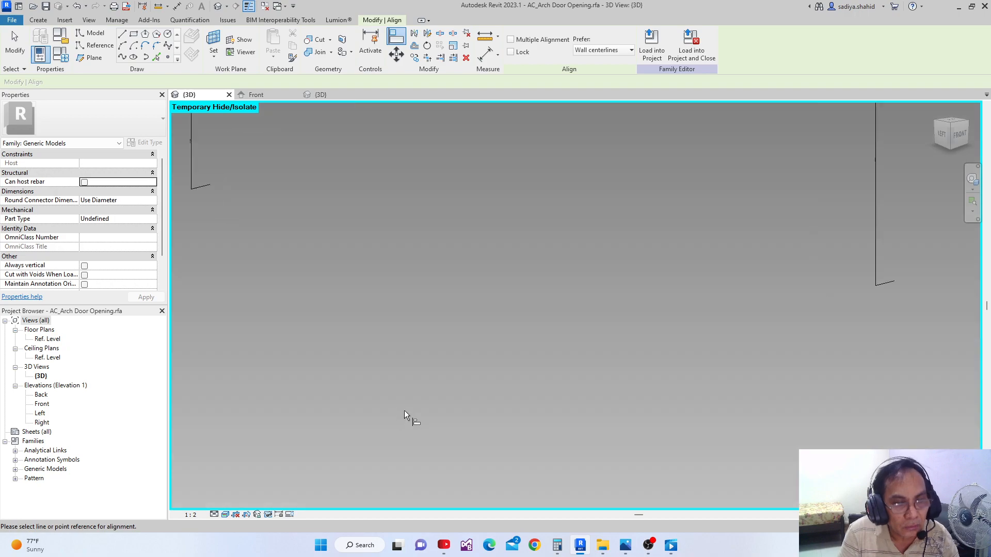
pyautogui.scroll(-3, 421, 356)
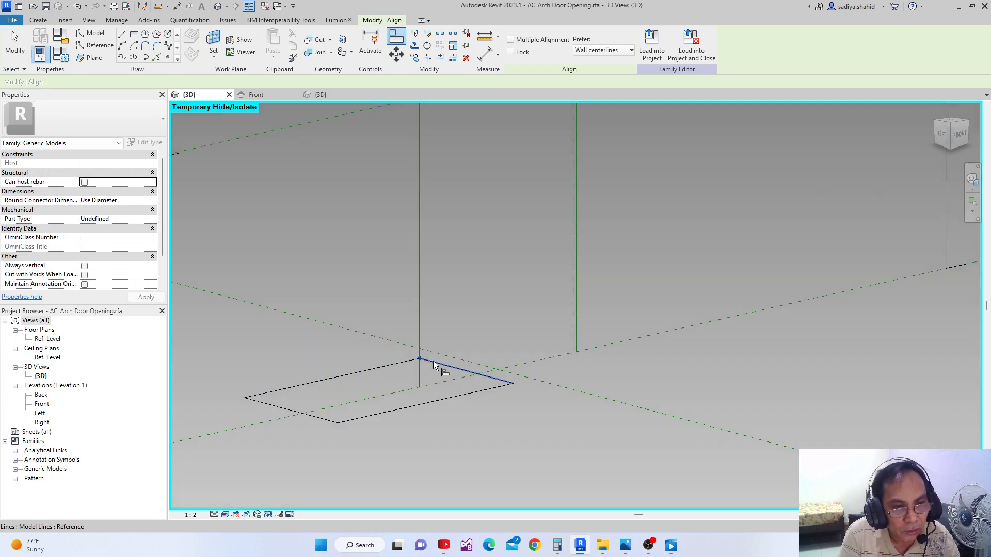
pyautogui.click(453, 370)
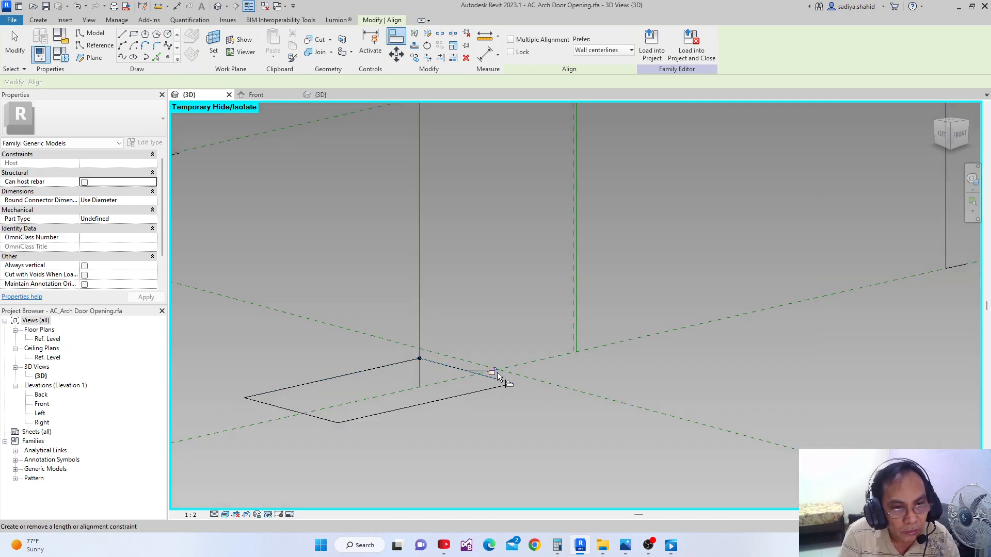
pyautogui.click(413, 359)
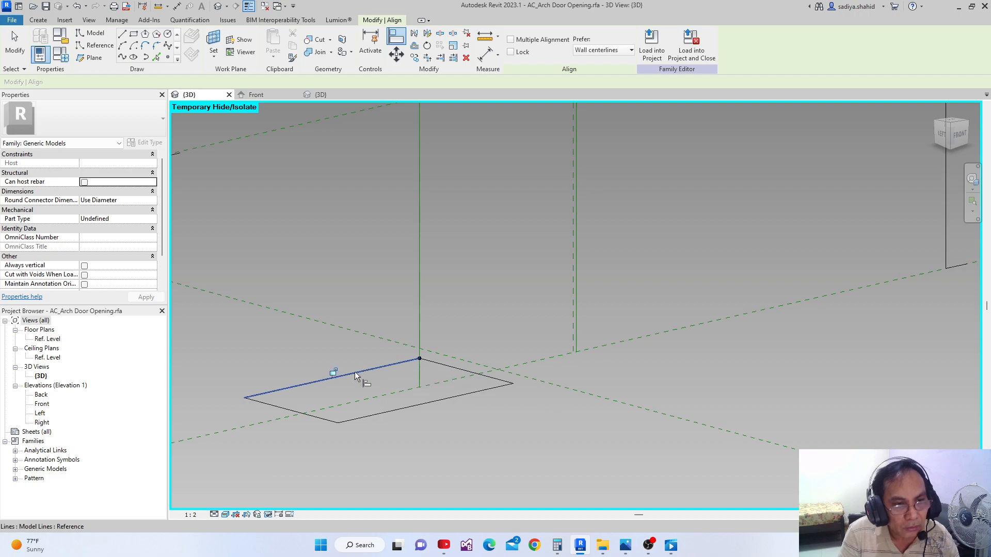
pyautogui.click(334, 371)
pyautogui.scroll(-2, 362, 366)
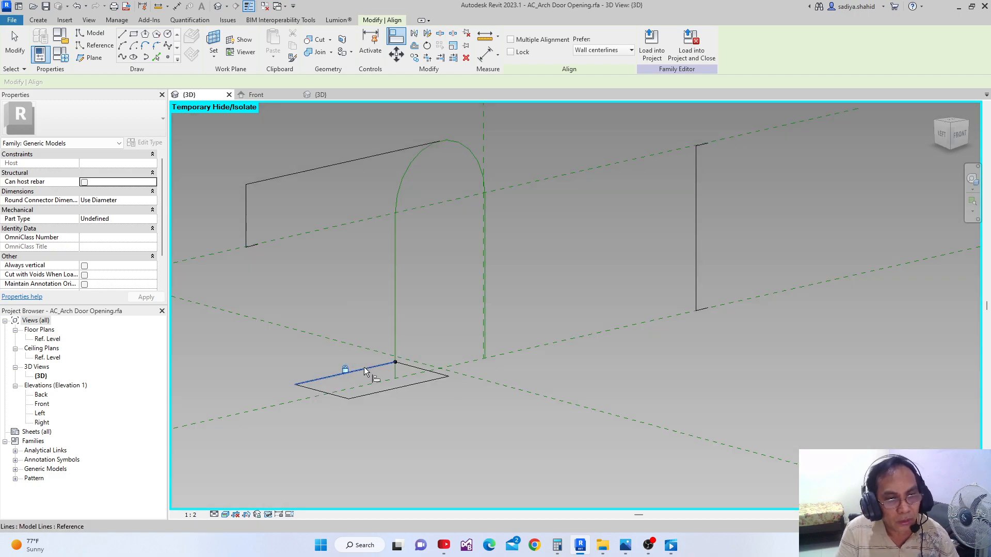
pyautogui.press('Escape')
# Place an aligned dimension between the rectangle's two long edges
pyautogui.press('Tab')
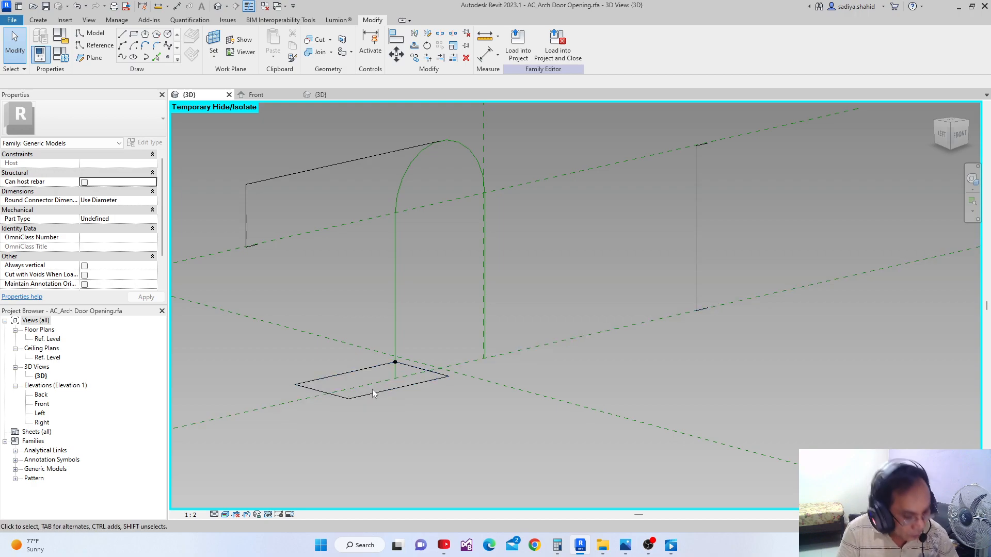
pyautogui.press('d')
pyautogui.press('i')
pyautogui.click(358, 371)
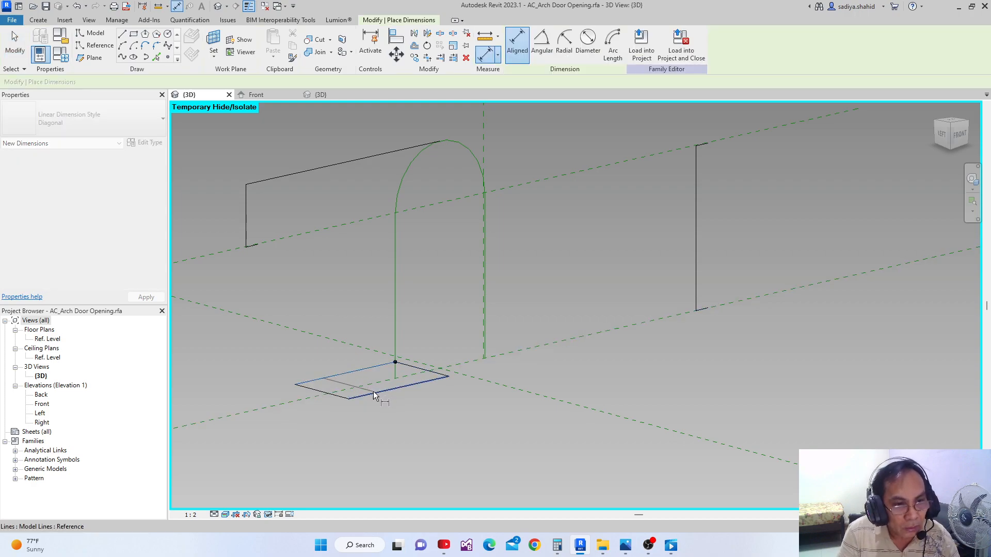
pyautogui.click(373, 391)
pyautogui.click(290, 411)
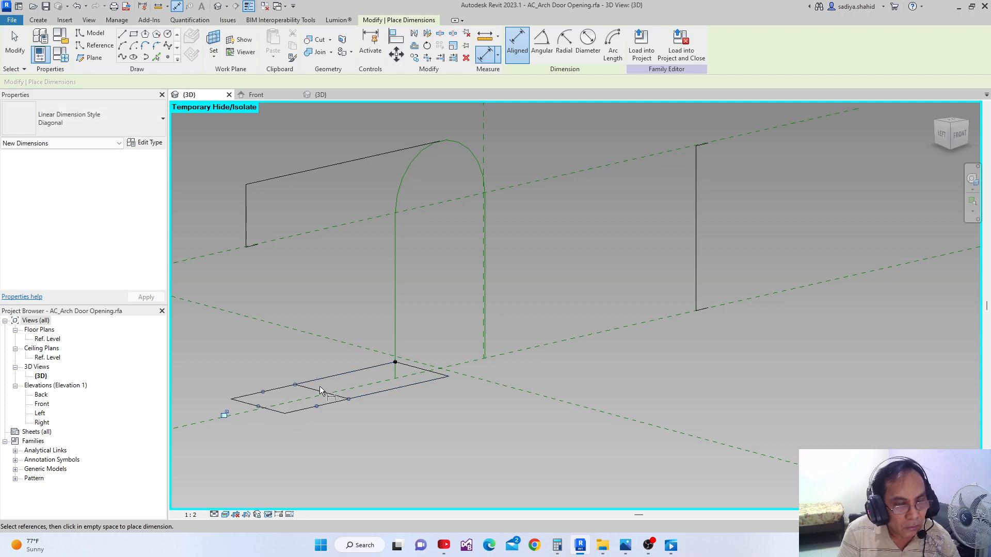
pyautogui.press('Escape')
# Label the dimension between the rectangle's long edges with the parameter Z1
pyautogui.click(271, 411)
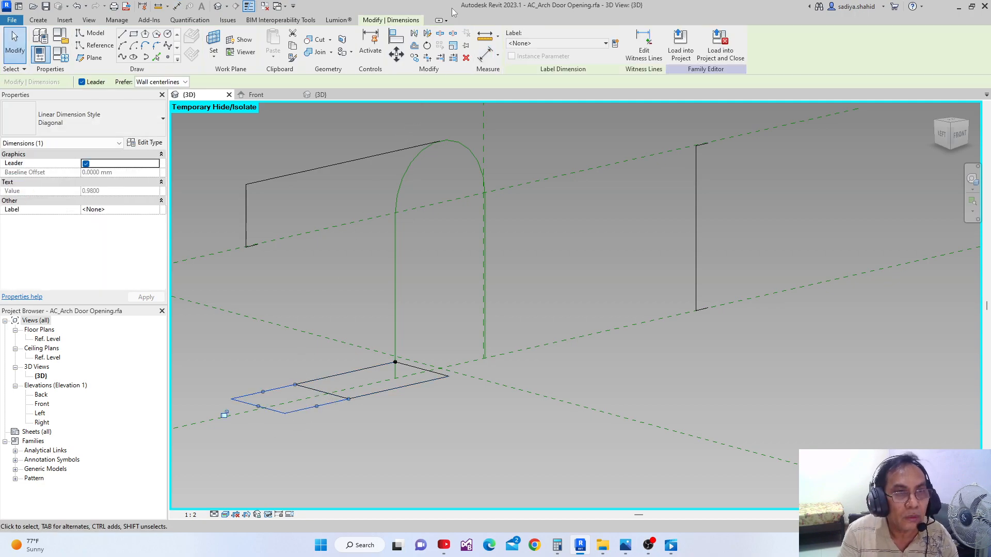
pyautogui.click(608, 45)
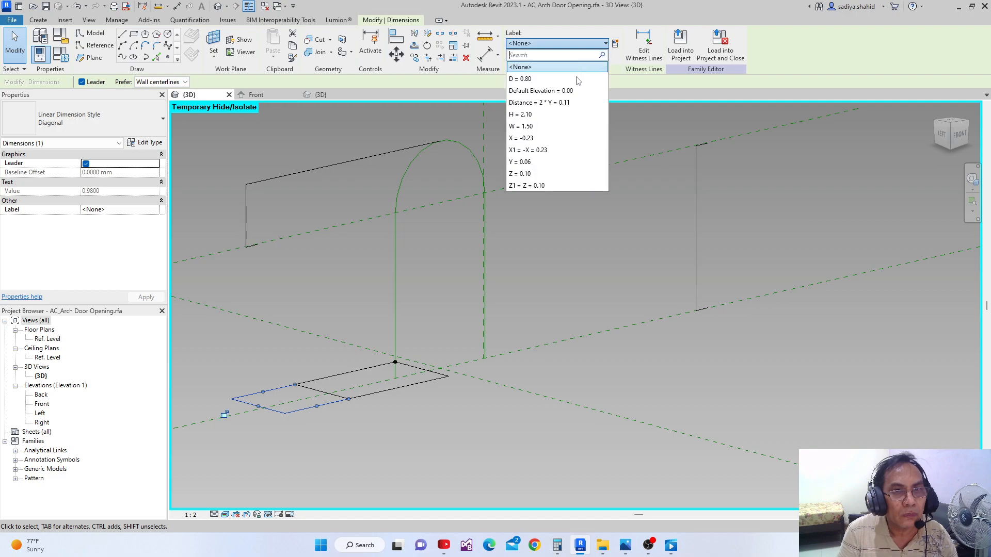
pyautogui.click(528, 186)
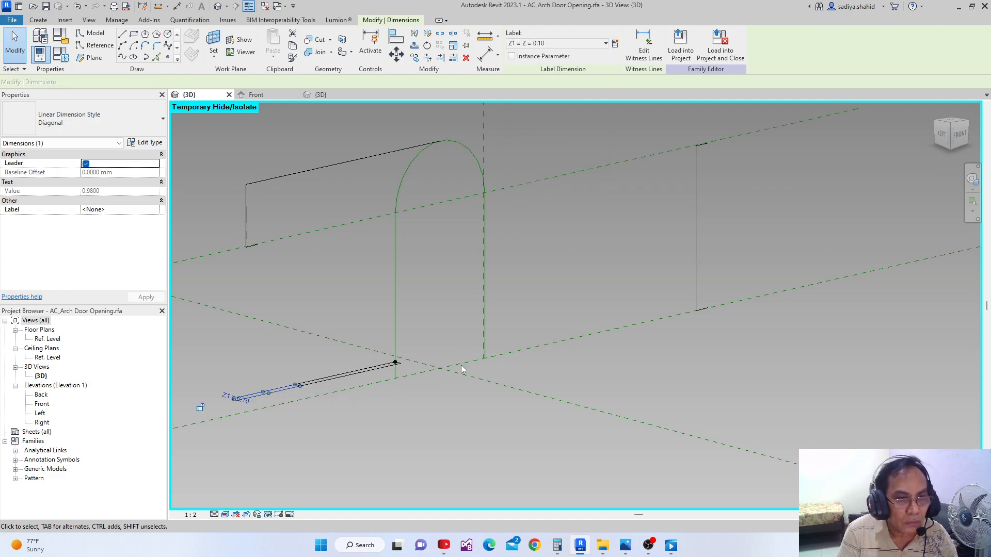
pyautogui.click(463, 386)
# Place an aligned dimension between the narrow rectangle's two short end edges
pyautogui.scroll(3, 354, 385)
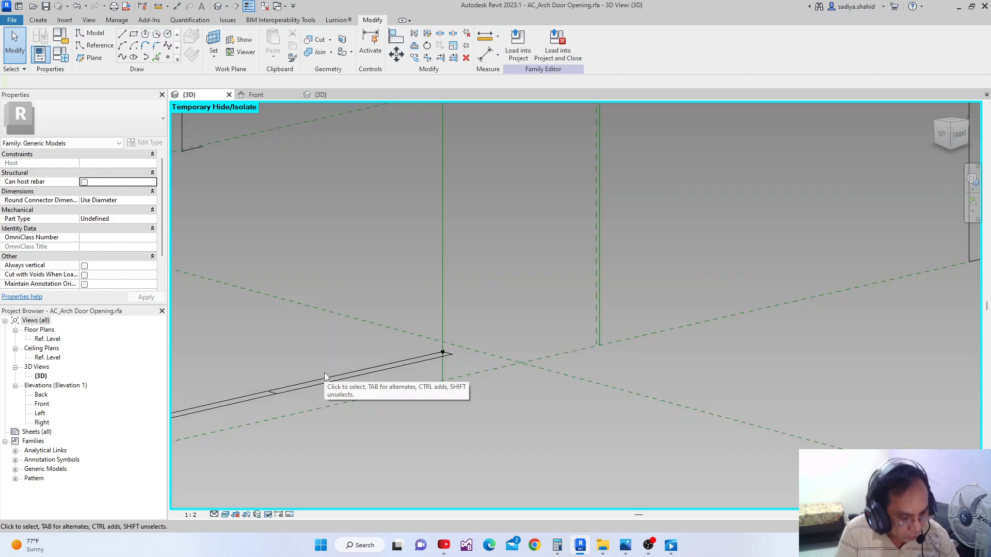
pyautogui.press('d')
pyautogui.press('i')
pyautogui.scroll(2, 290, 392)
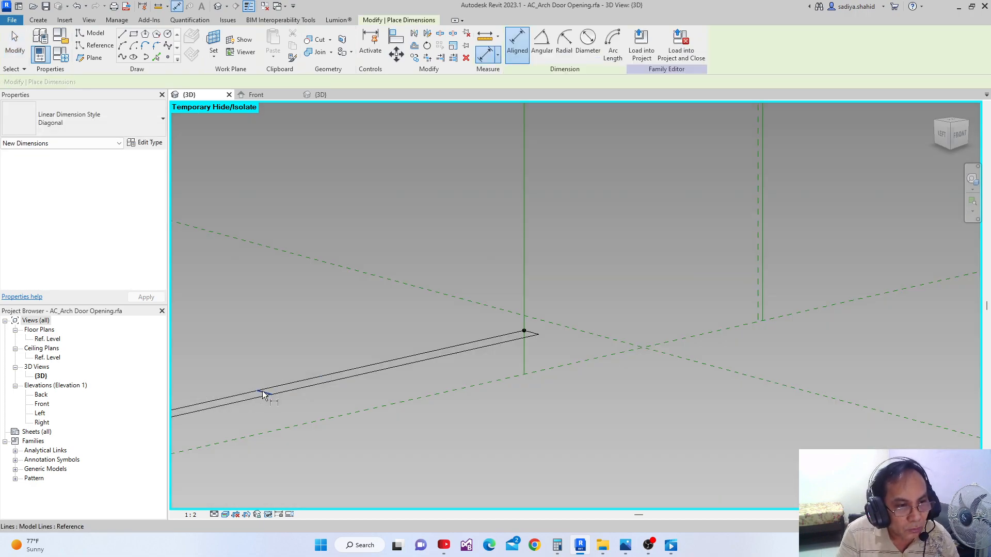
pyautogui.click(262, 391)
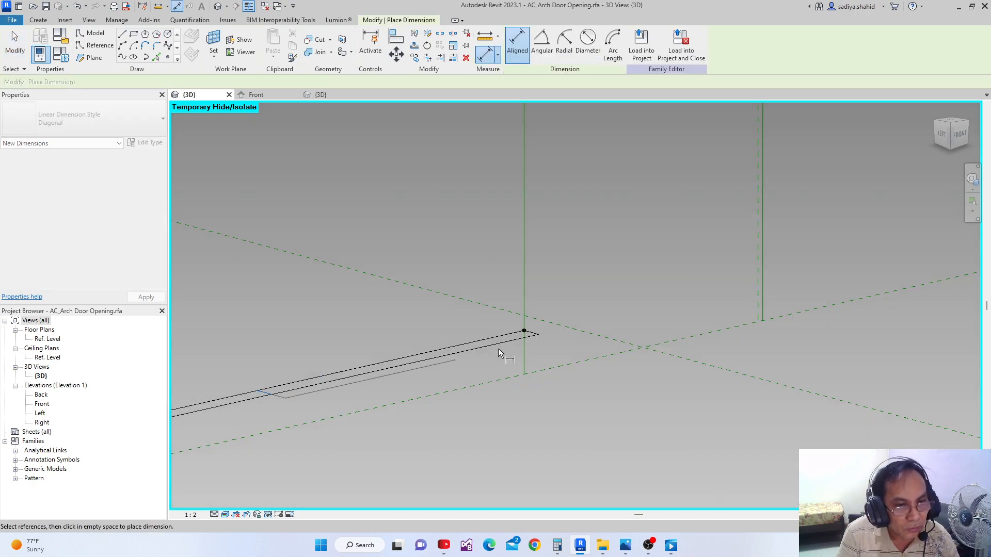
pyautogui.click(530, 333)
pyautogui.press('Escape')
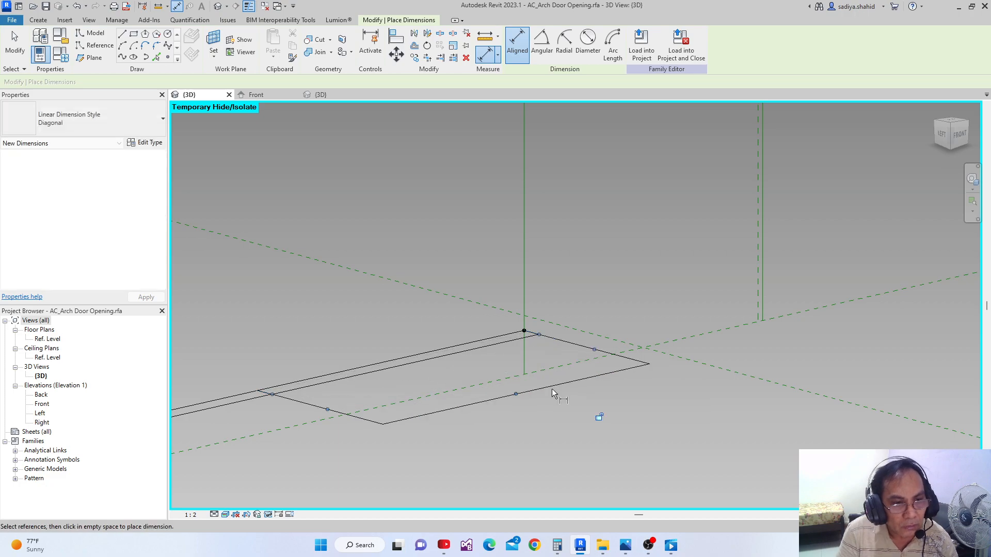
# Label the dimension between the narrow rectangle's two short end edges with the parameter X1
pyautogui.press('Escape')
pyautogui.click(474, 405)
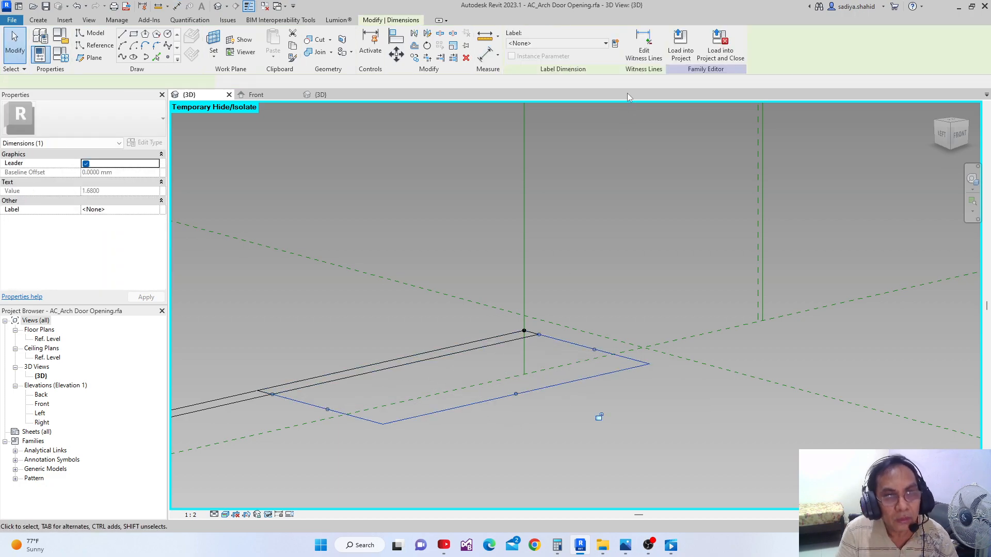
pyautogui.click(606, 44)
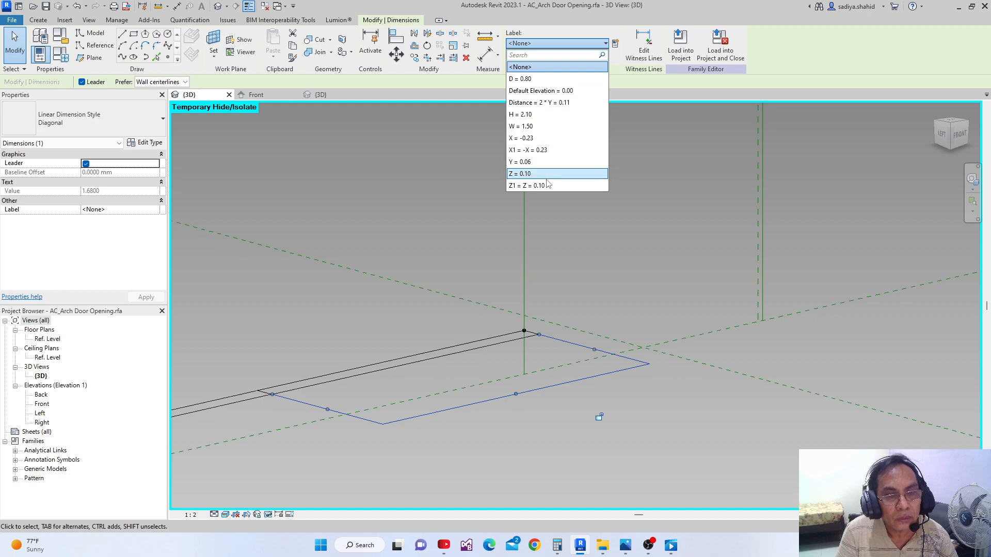
pyautogui.click(563, 150)
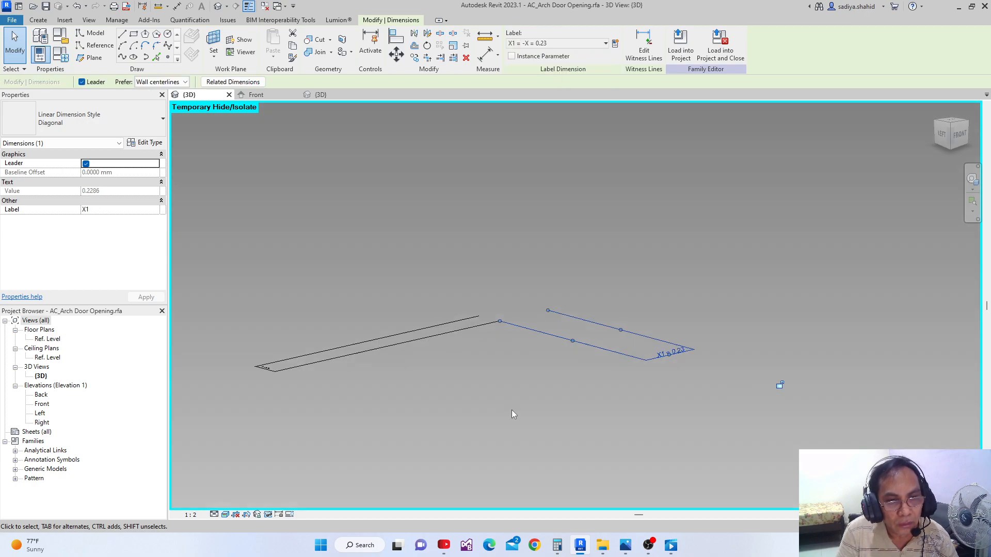
pyautogui.click(515, 377)
# Convert the four model lines of the rectangle hosted on the reference point into reference lines
pyautogui.moveTo(515, 378); pyautogui.dragTo(463, 456, button='middle')
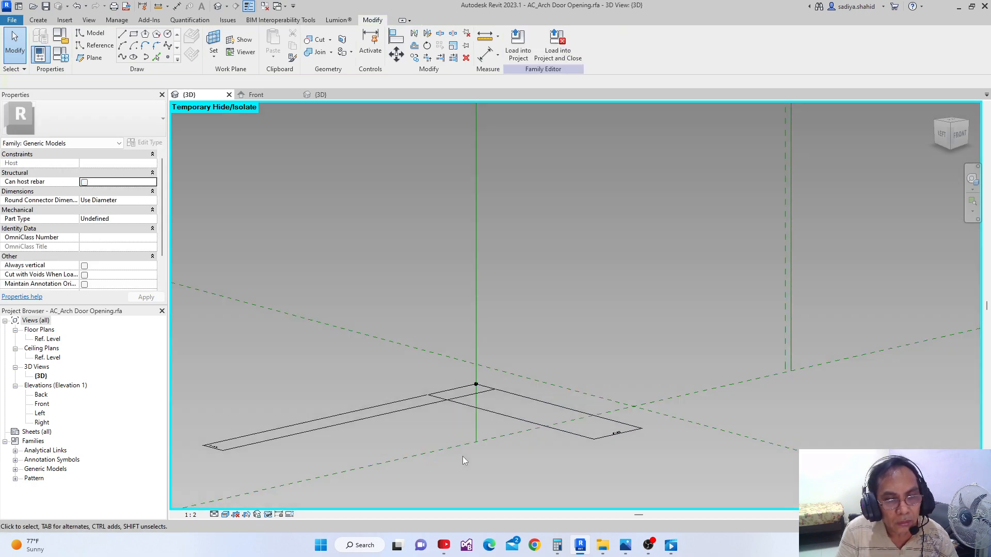
pyautogui.scroll(-1, 462, 453)
pyautogui.moveTo(489, 406); pyautogui.dragTo(460, 436, button='middle')
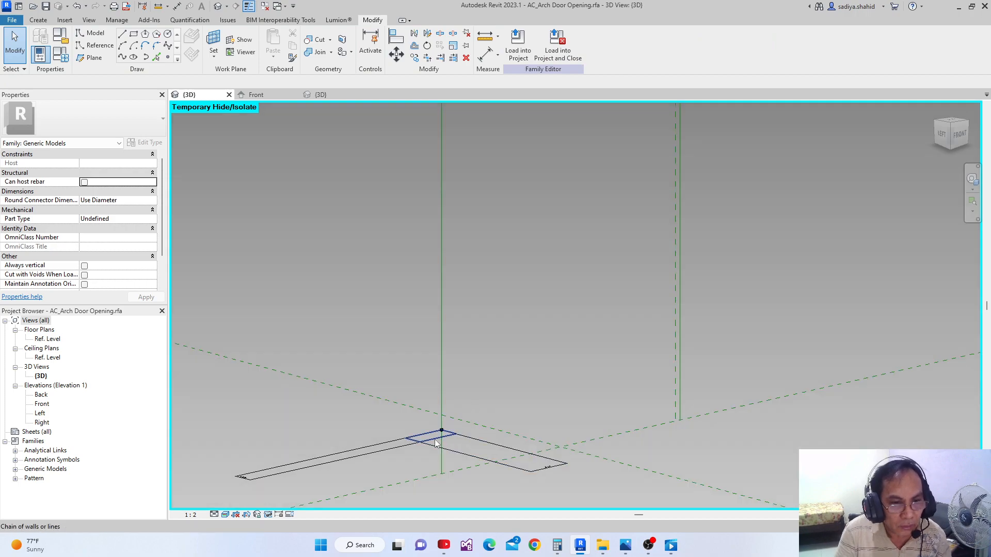
pyautogui.click(458, 435)
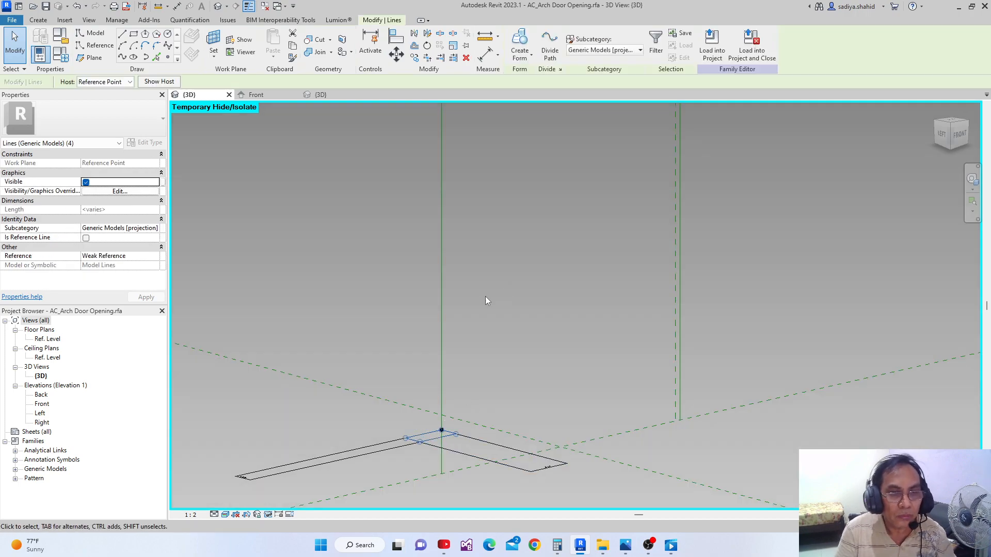
pyautogui.scroll(1, 426, 382)
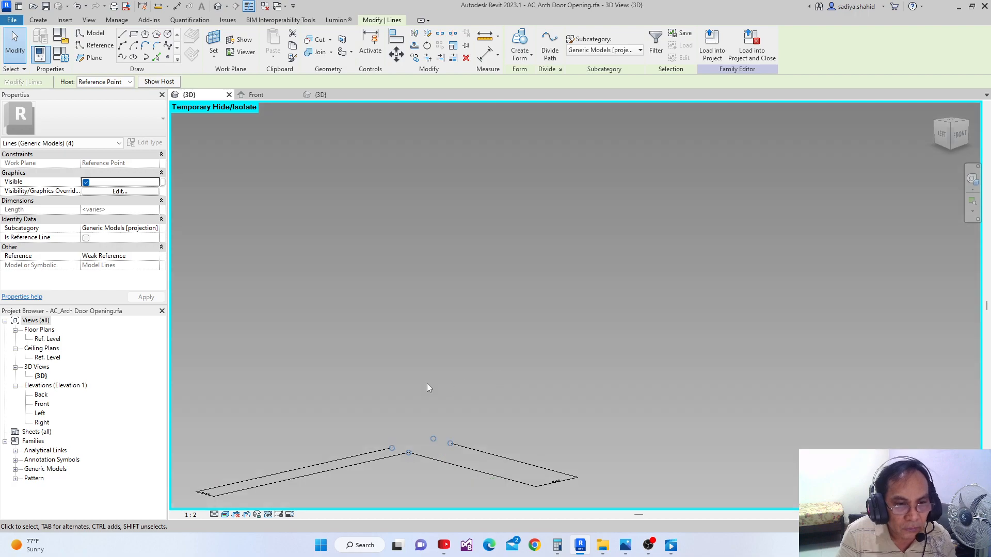
pyautogui.click(384, 368)
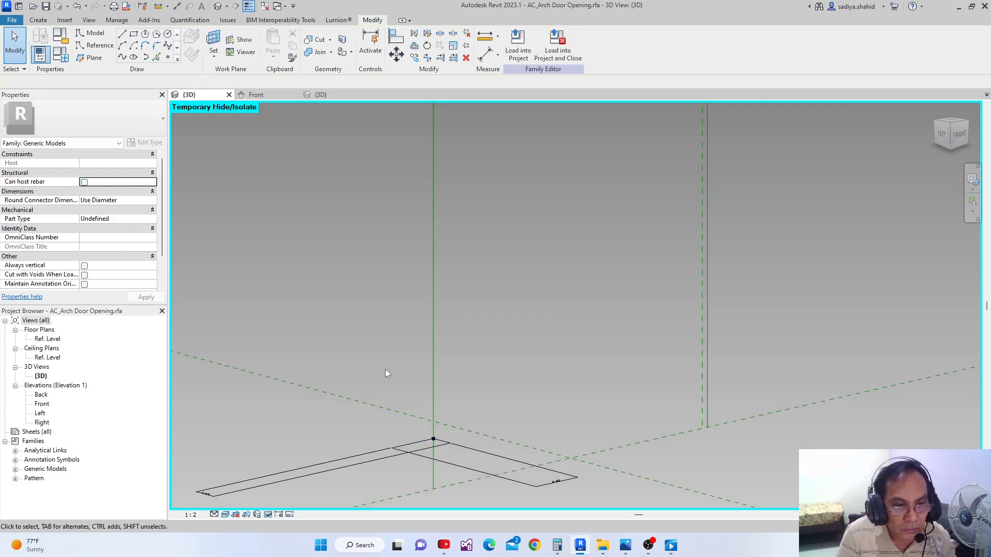
pyautogui.click(423, 449)
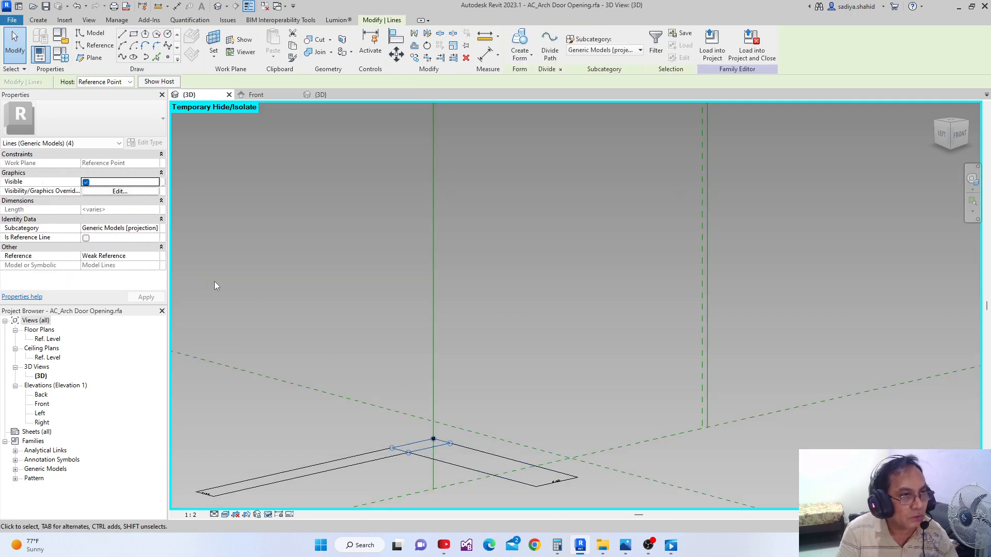
pyautogui.click(86, 238)
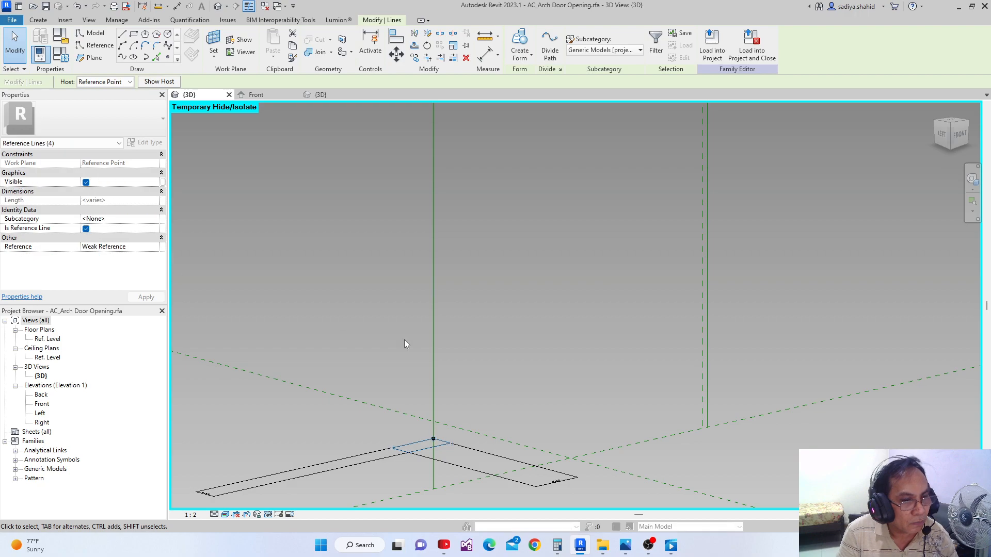
pyautogui.click(490, 348)
# Create a solid form from the rectangle profile swept along the arch reference path
pyautogui.scroll(-1, 491, 348)
pyautogui.press('Tab')
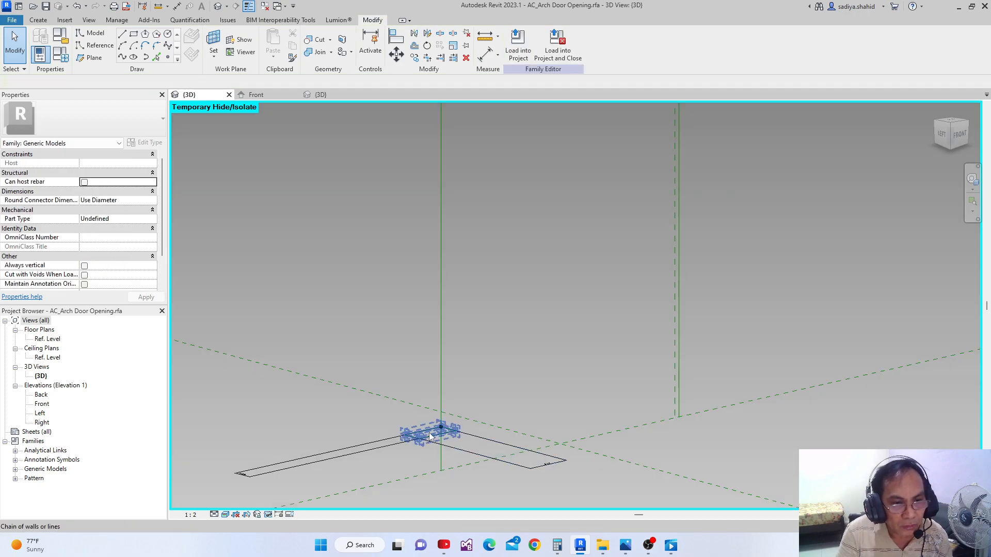
pyautogui.click(432, 428)
pyautogui.press('Tab')
pyautogui.keyDown('ctrl'); pyautogui.click(441, 369); pyautogui.keyUp('ctrl')
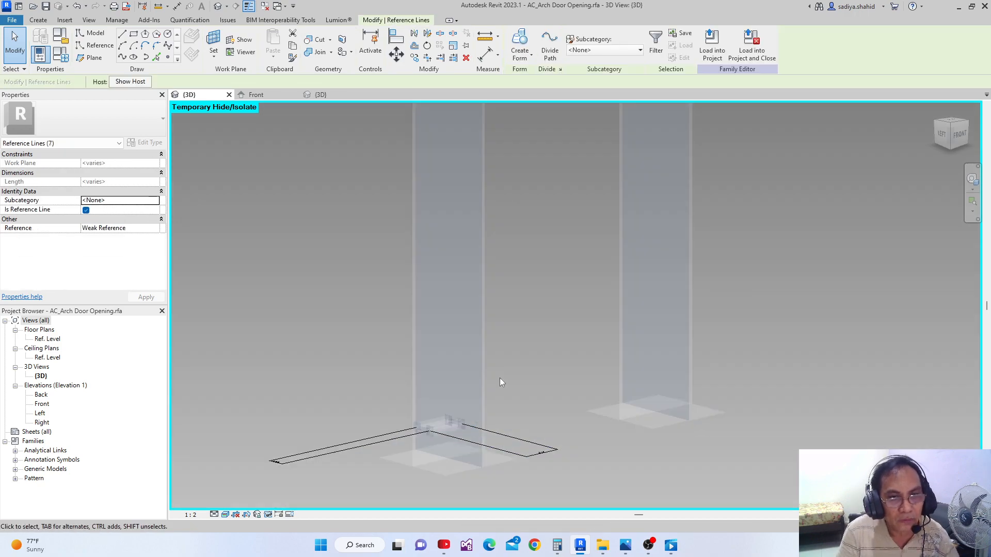
pyautogui.keyDown('shift'); pyautogui.moveTo(500, 379); pyautogui.dragTo(392, 401, button='middle'); pyautogui.keyUp('shift')
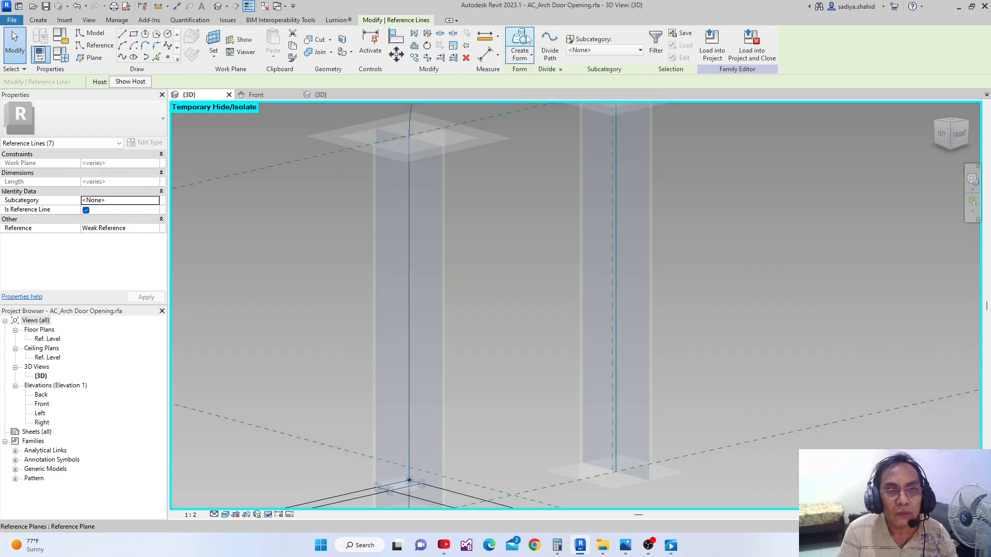
pyautogui.click(487, 331)
pyautogui.scroll(-5, 487, 330)
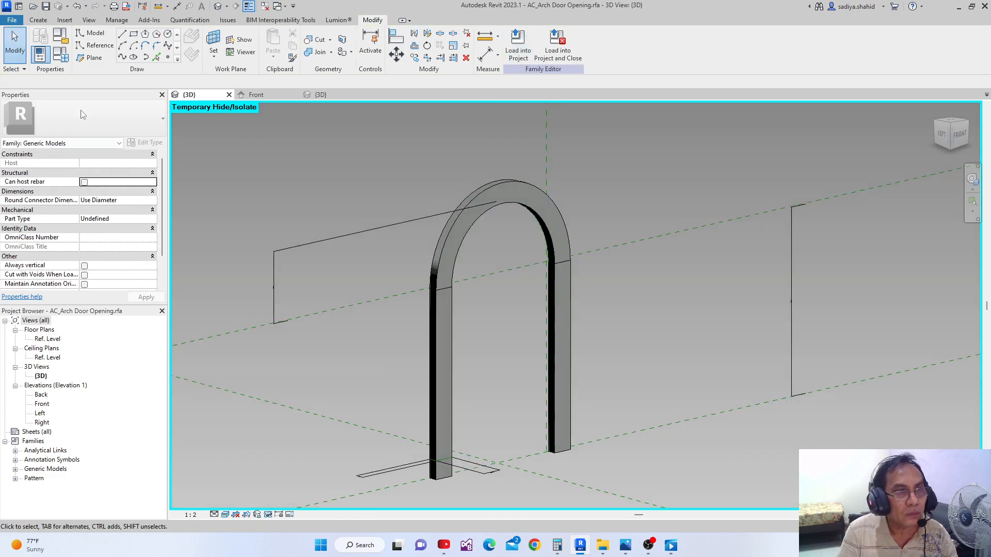
# Set the family parameter D to 1 and apply it to the arch
pyautogui.click(61, 36)
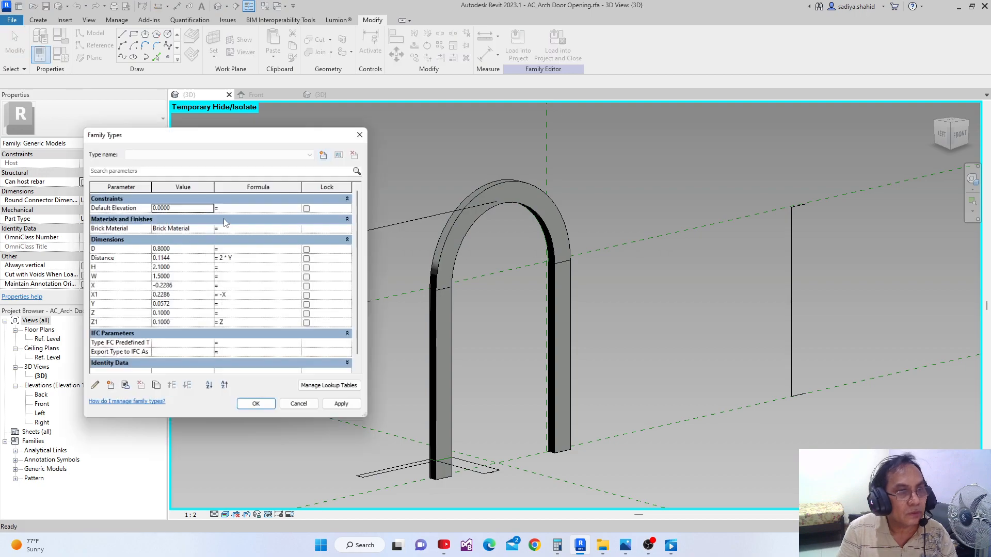
pyautogui.click(181, 249)
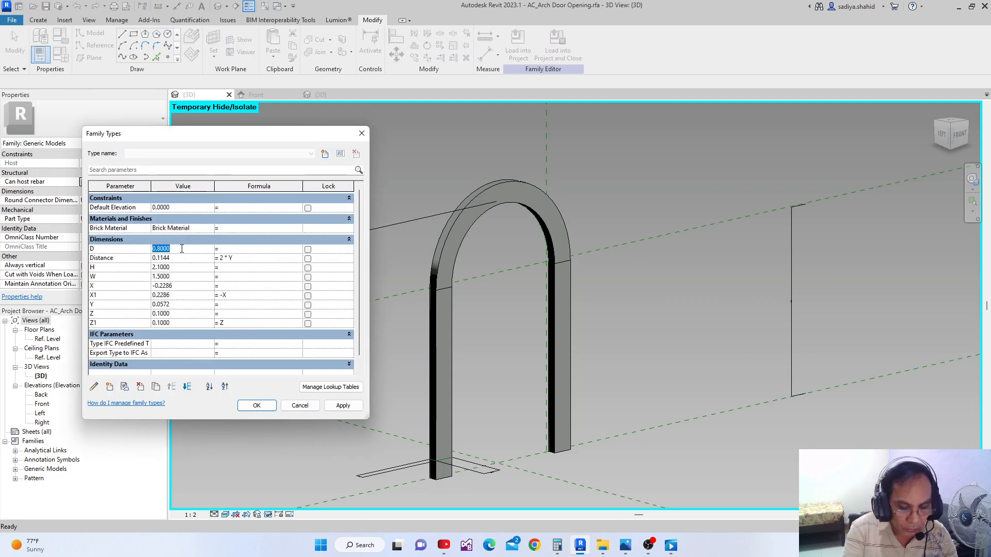
pyautogui.write('1')
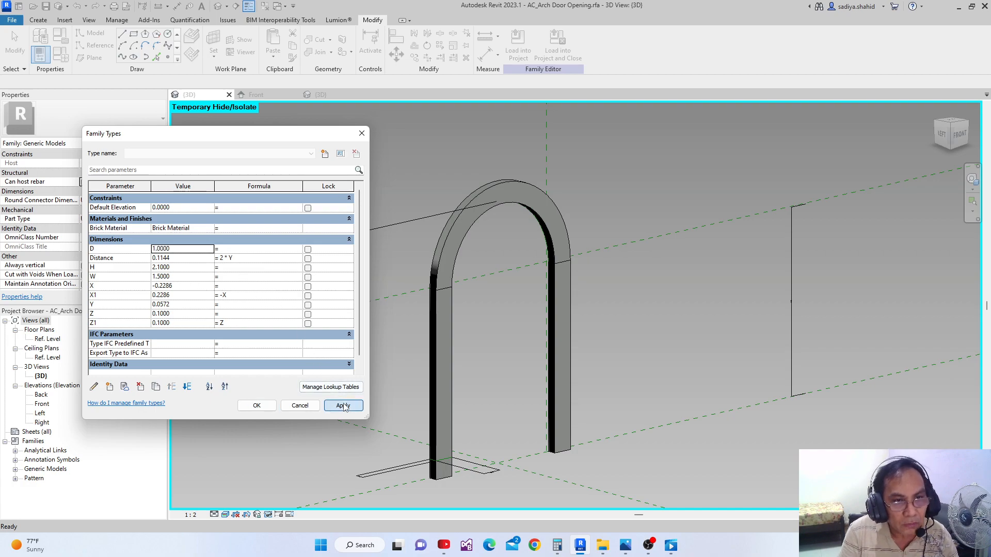
pyautogui.click(343, 406)
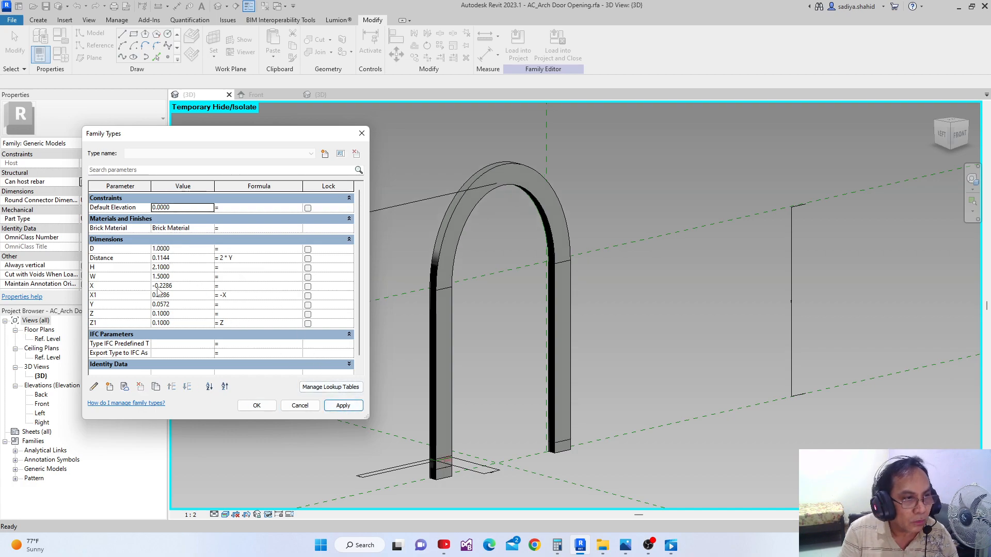
# Set the family parameters W to 2 and H to 2.5, applying each change to the arch
pyautogui.click(179, 277)
pyautogui.write('2')
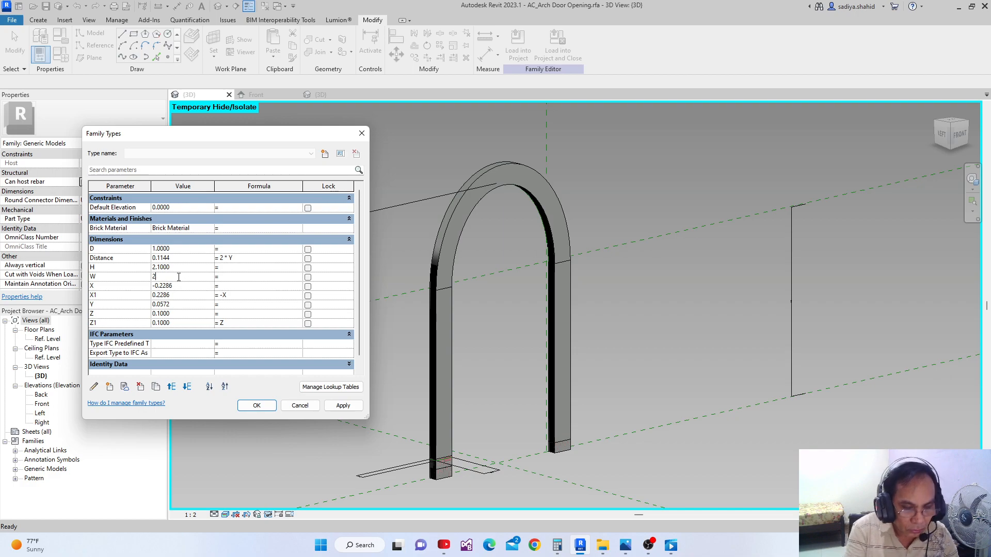
pyautogui.click(343, 406)
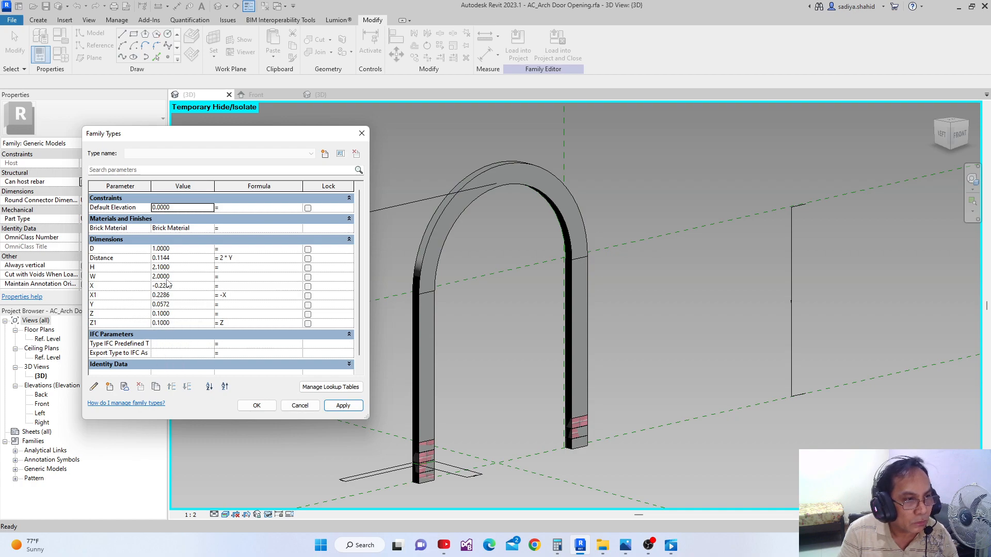
pyautogui.click(181, 268)
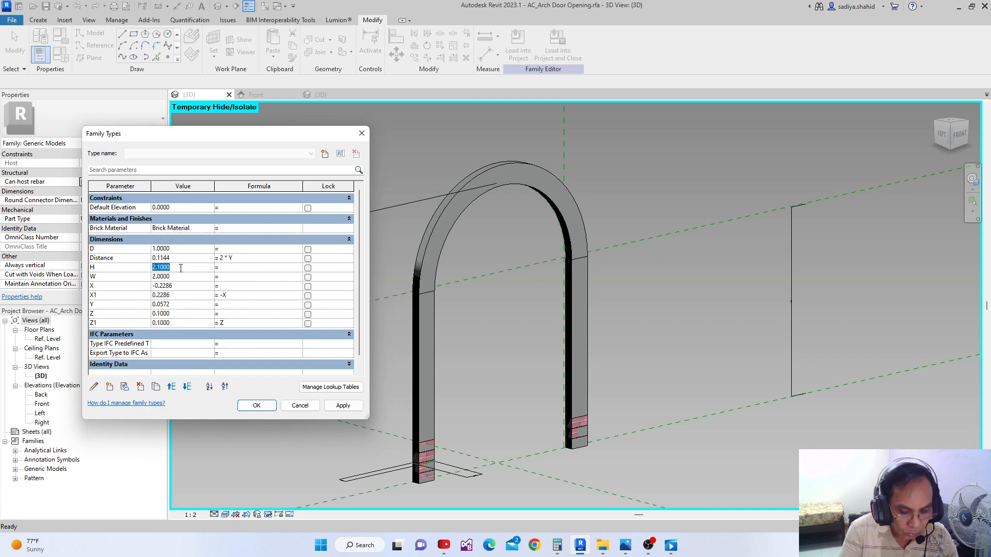
pyautogui.write('2.5')
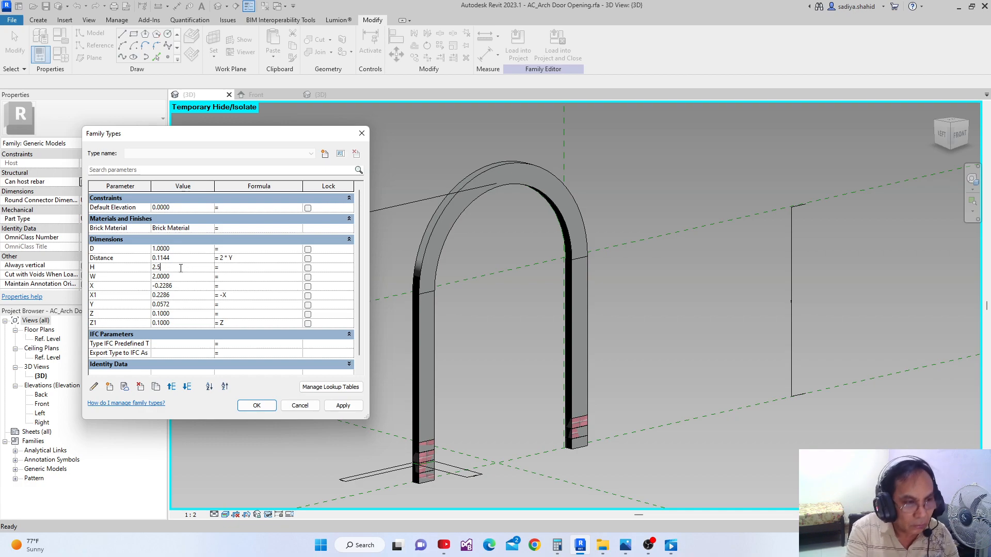
pyautogui.click(349, 411)
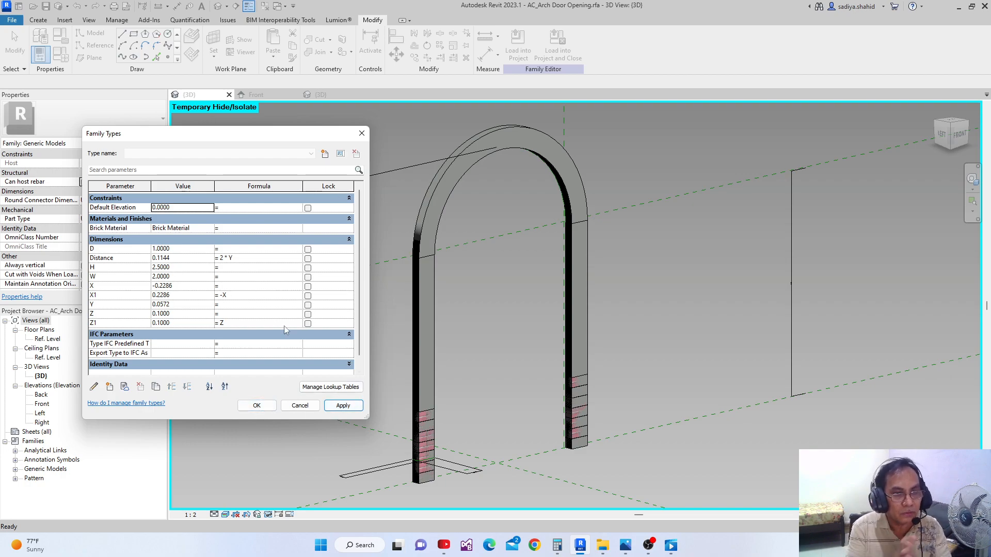
pyautogui.click(253, 406)
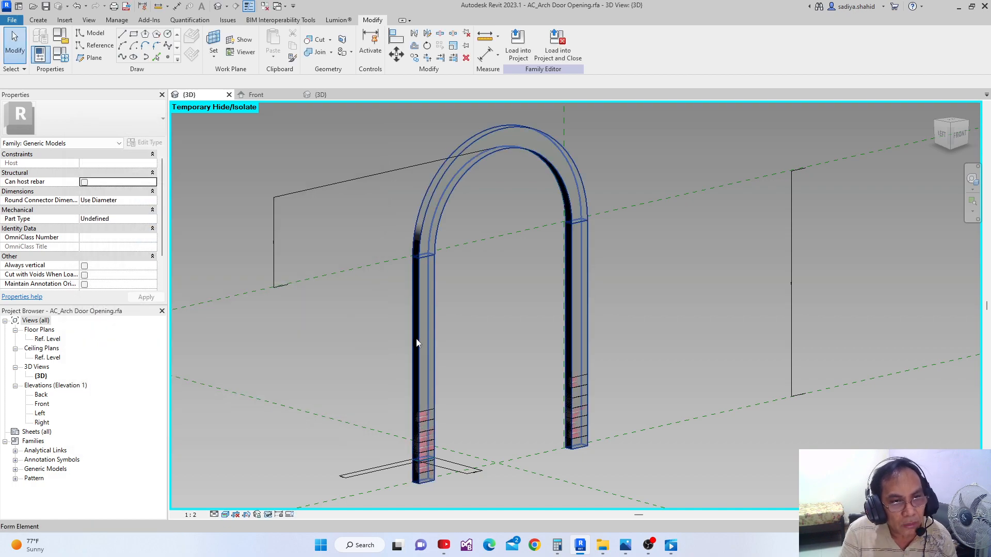
# Change the swept arch form from Solid to Void
pyautogui.click(417, 343)
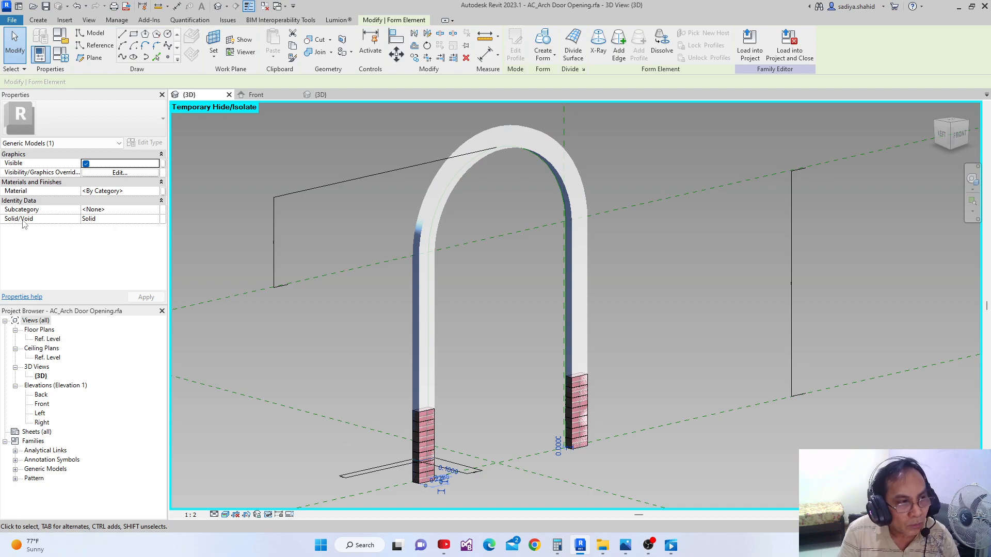
pyautogui.click(157, 222)
pyautogui.click(96, 238)
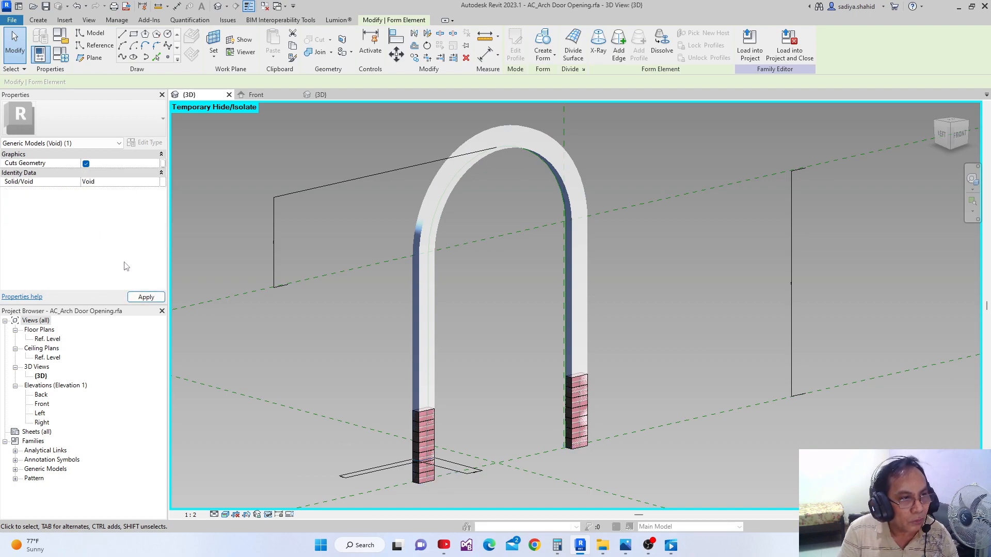
pyautogui.click(145, 300)
# Reset the temporary hide/isolate in the 3D view to bring back the full brick arch
pyautogui.keyDown('shift'); pyautogui.moveTo(362, 318); pyautogui.dragTo(475, 382, button='middle'); pyautogui.keyUp('shift')
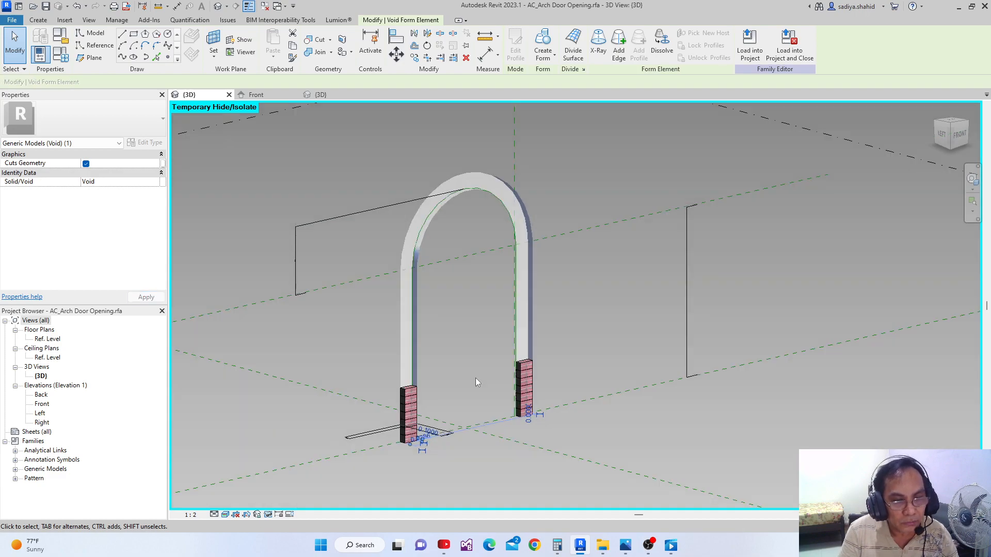
pyautogui.click(268, 515)
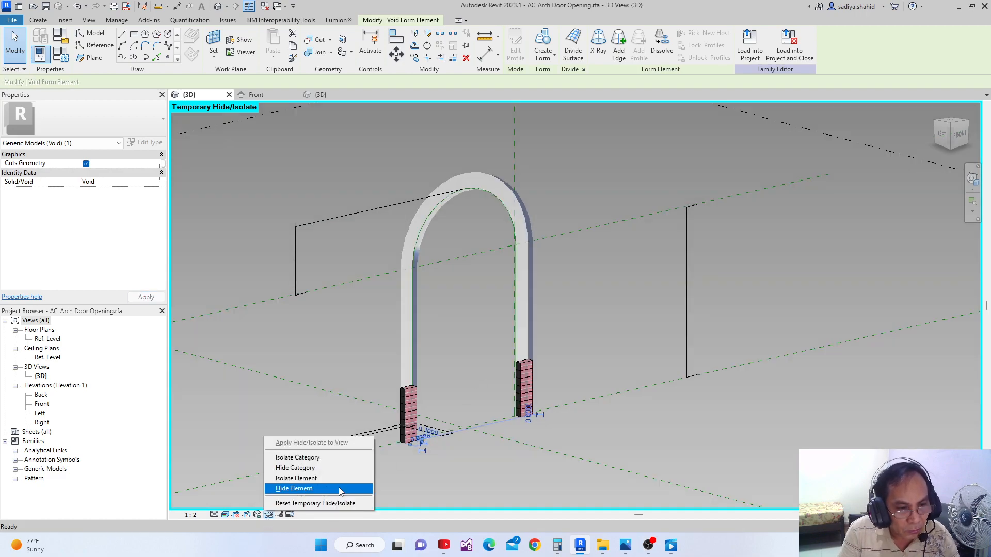
pyautogui.click(317, 502)
pyautogui.click(327, 441)
pyautogui.keyDown('shift'); pyautogui.moveTo(327, 440); pyautogui.dragTo(403, 463, button='middle'); pyautogui.keyUp('shift')
pyautogui.scroll(1, 379, 395)
pyautogui.moveTo(378, 394); pyautogui.dragTo(376, 447, button='middle')
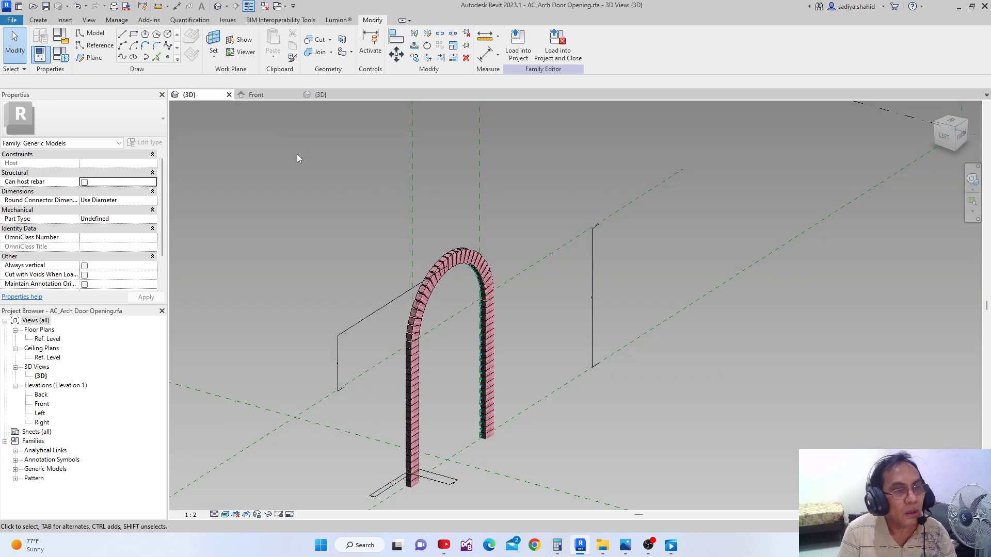
# Create a new project from the Metric-Architectural Template
pyautogui.click(18, 5)
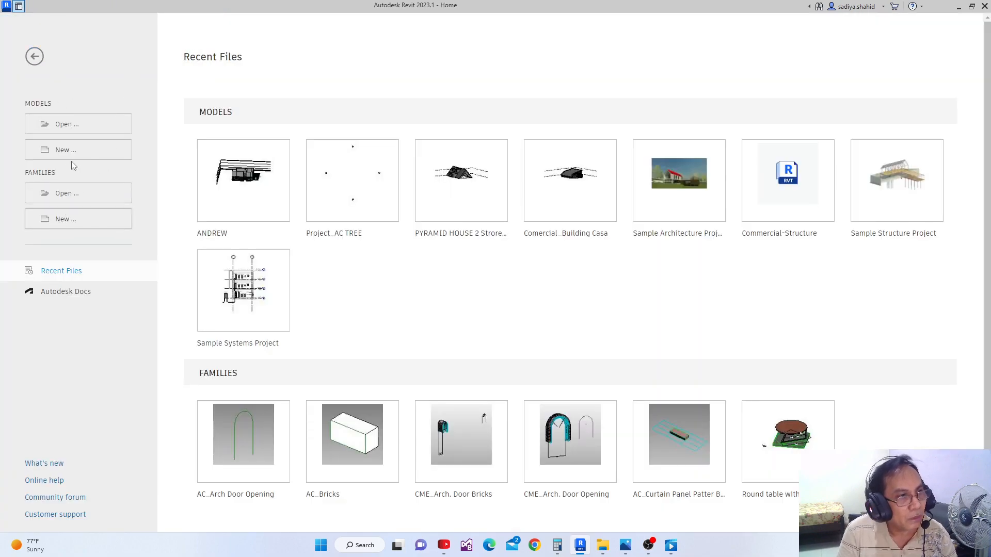
pyautogui.click(61, 151)
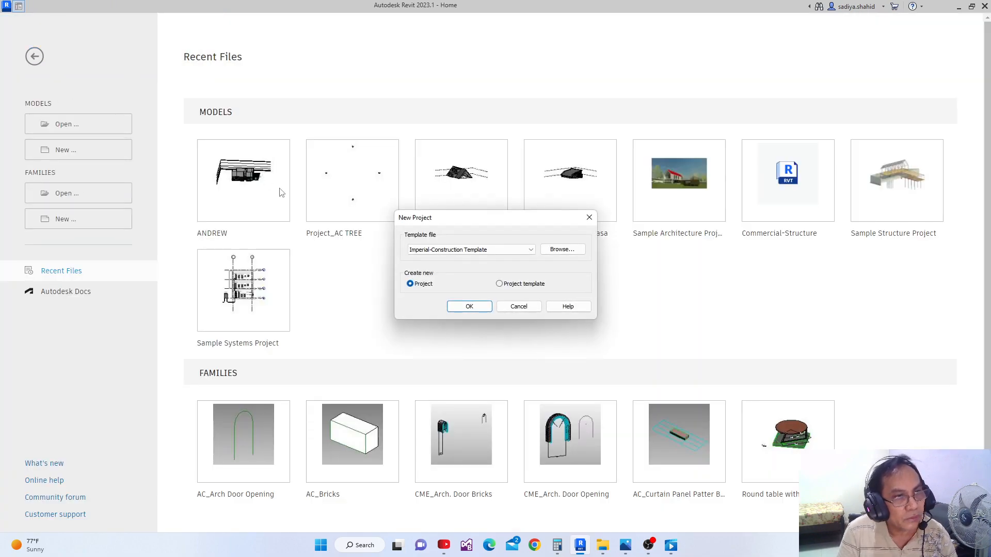
pyautogui.click(522, 251)
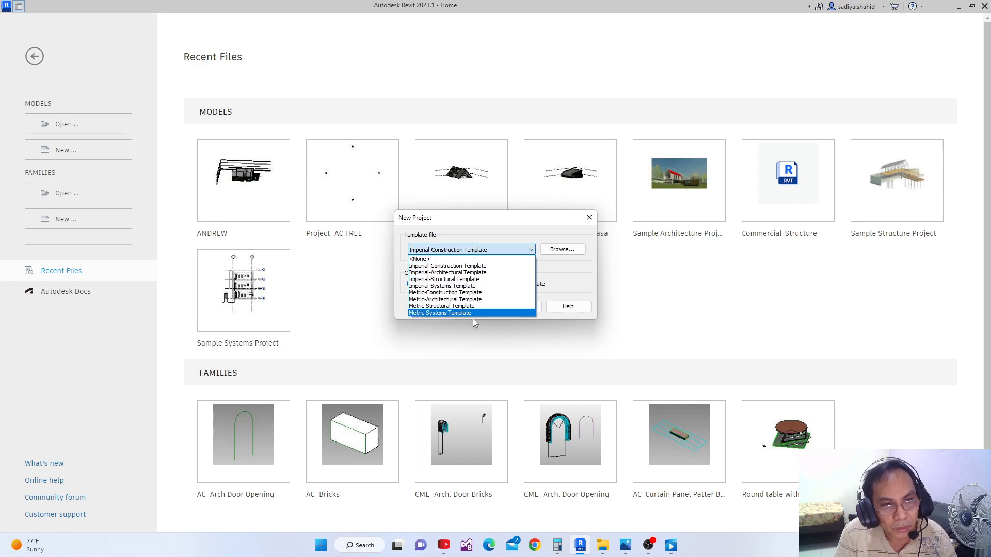
pyautogui.click(480, 306)
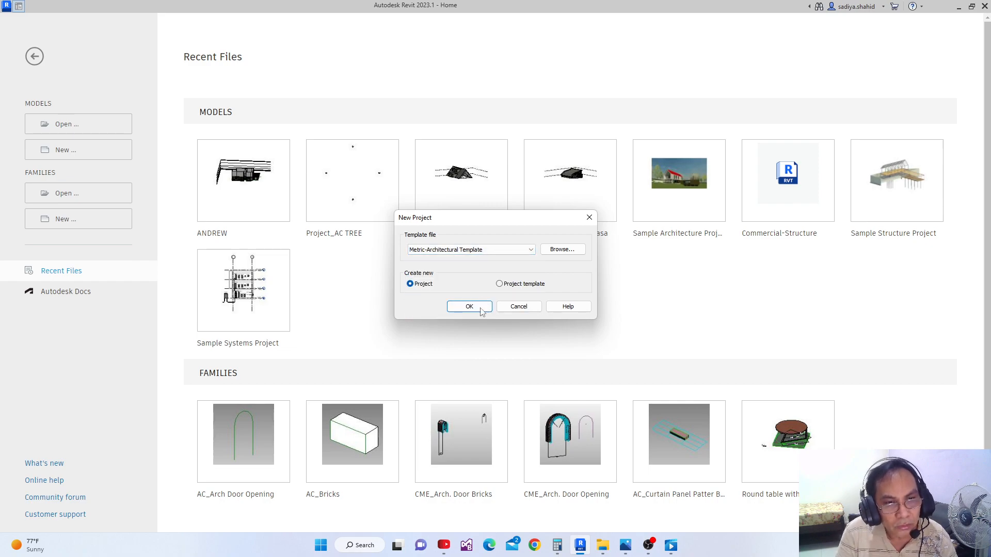
pyautogui.click(480, 308)
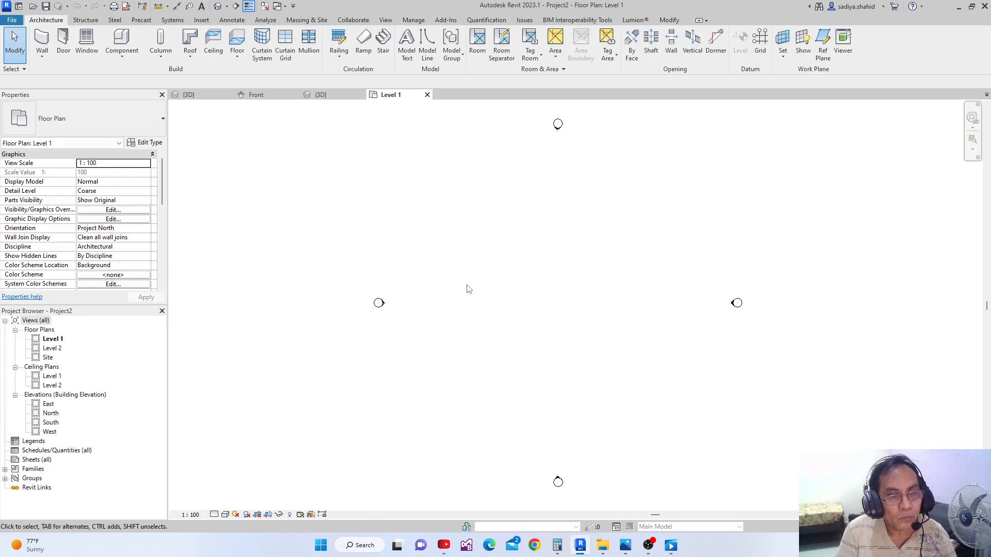
# Set the project's length units to meters with 2 decimal places
pyautogui.press('u')
pyautogui.press('n')
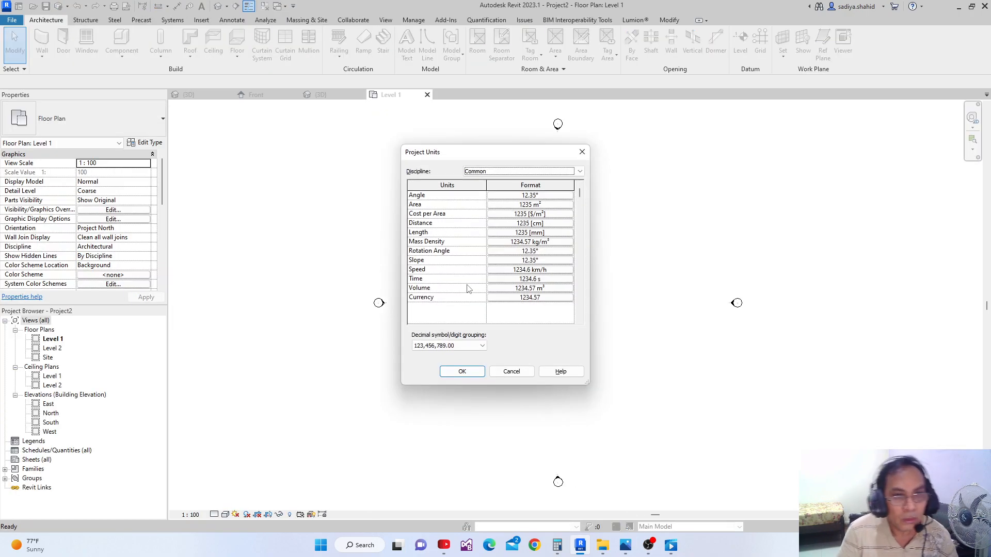
pyautogui.click(566, 236)
pyautogui.click(525, 213)
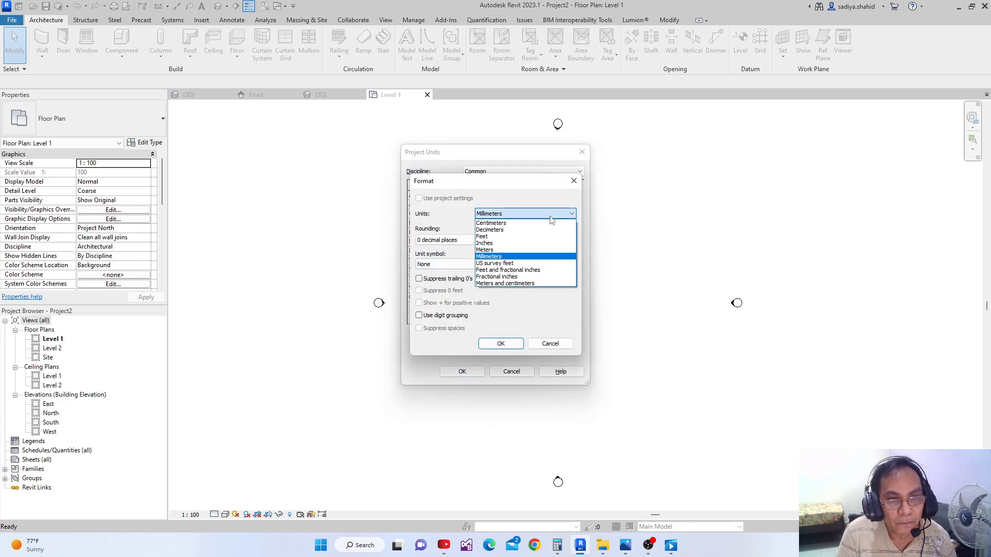
pyautogui.click(488, 250)
pyautogui.click(454, 240)
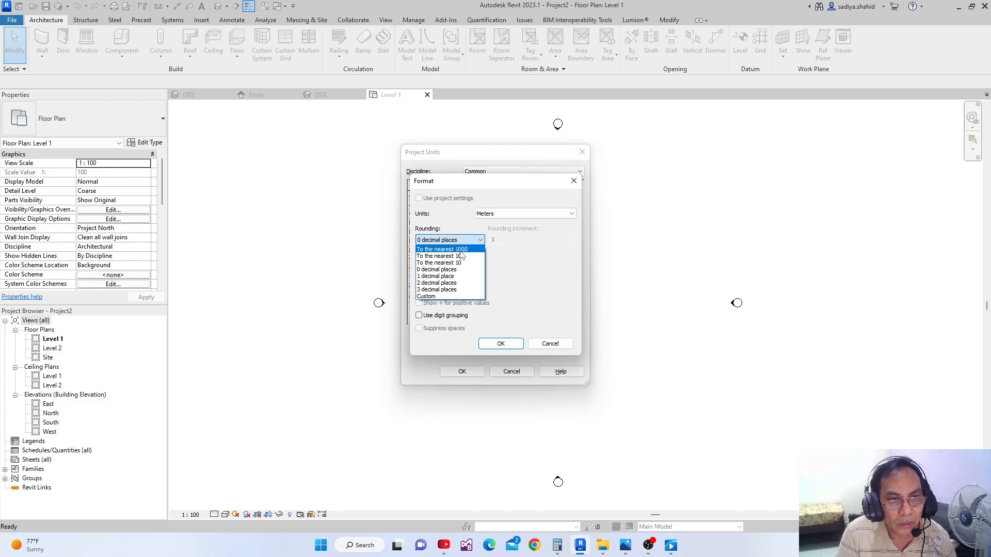
pyautogui.click(436, 283)
pyautogui.click(493, 343)
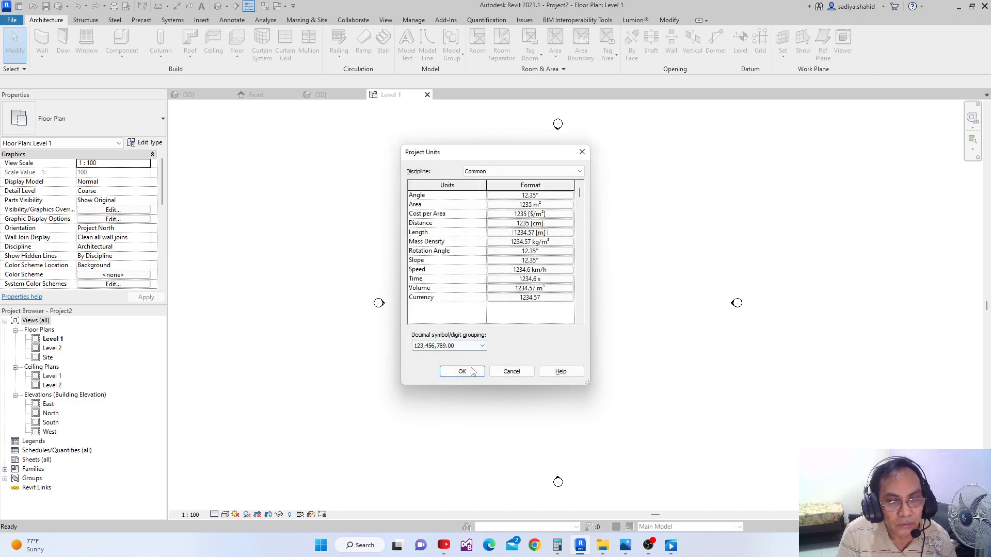
pyautogui.click(462, 372)
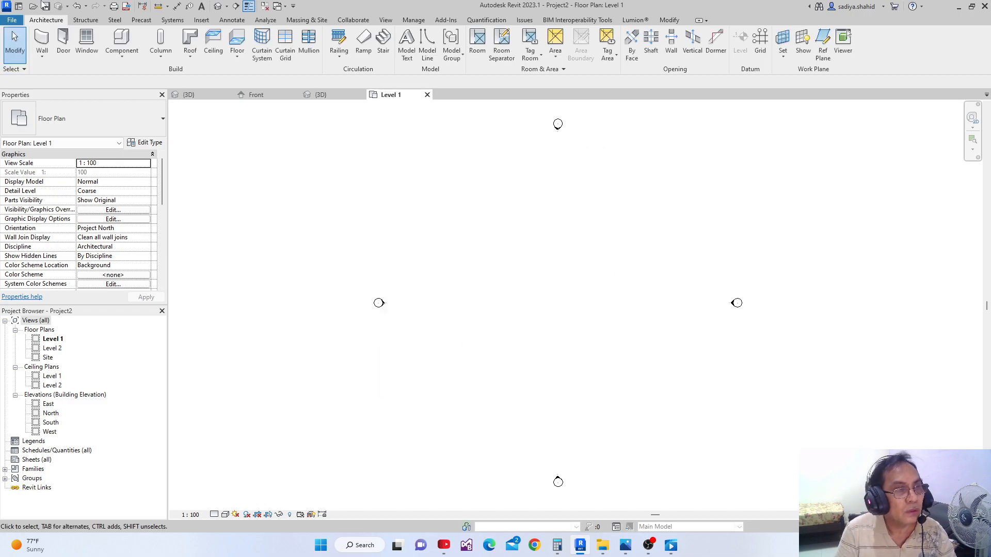
# Draw a straight horizontal wall 27 m long between the elevation markers on Level 1
pyautogui.click(42, 41)
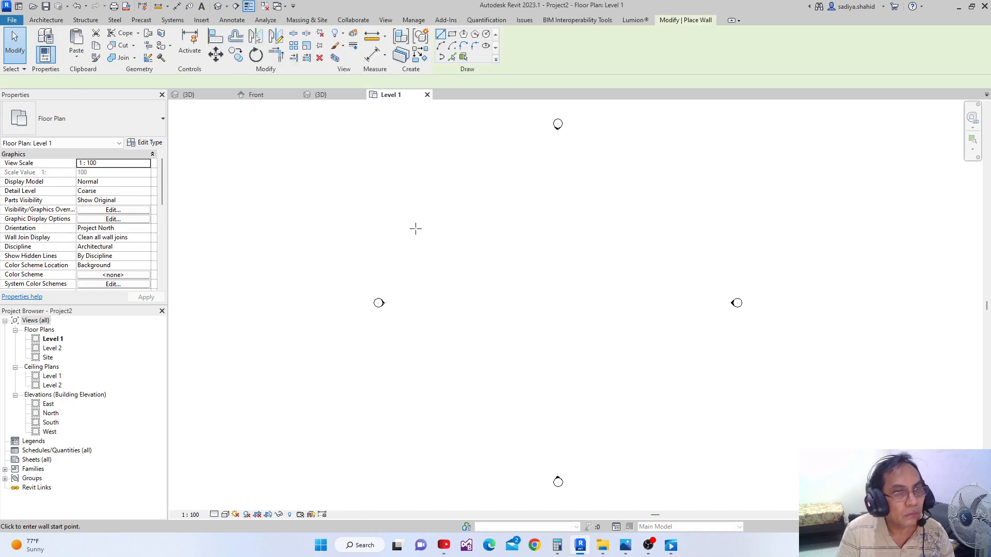
pyautogui.click(474, 269)
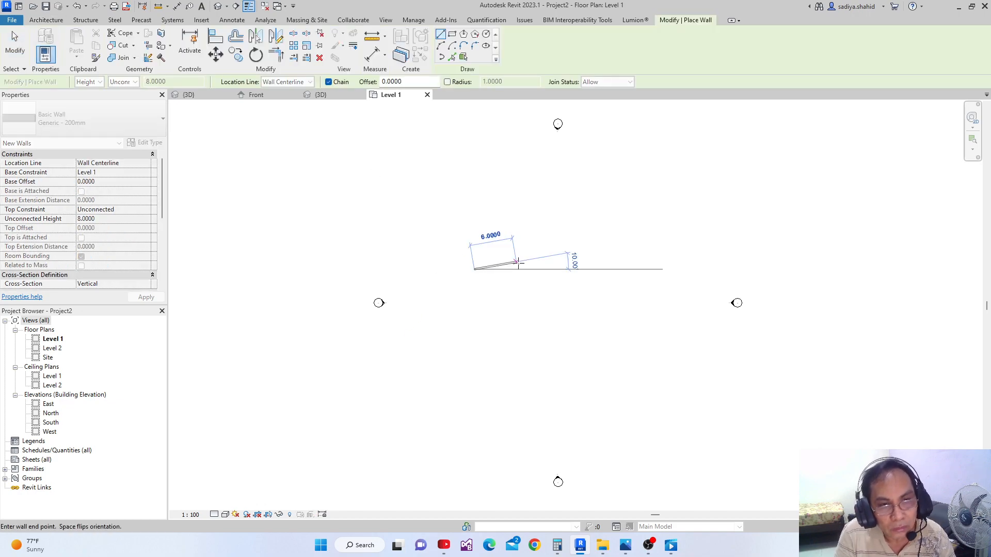
pyautogui.click(666, 269)
pyautogui.press('Escape')
pyautogui.press('Escape')
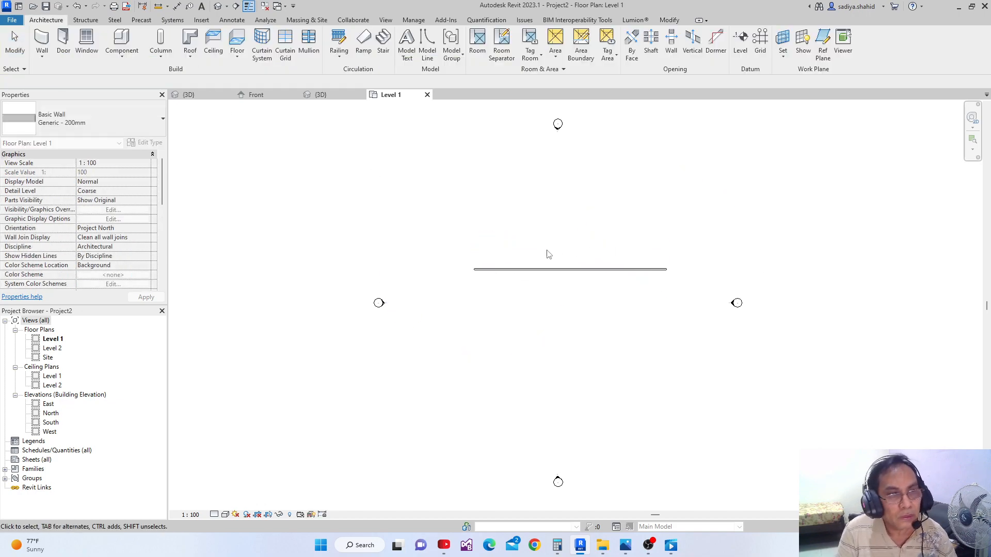
# Set the wall's unconnected height to 20 and change its type to Exterior - Brick on Mtl. Stud
pyautogui.click(540, 275)
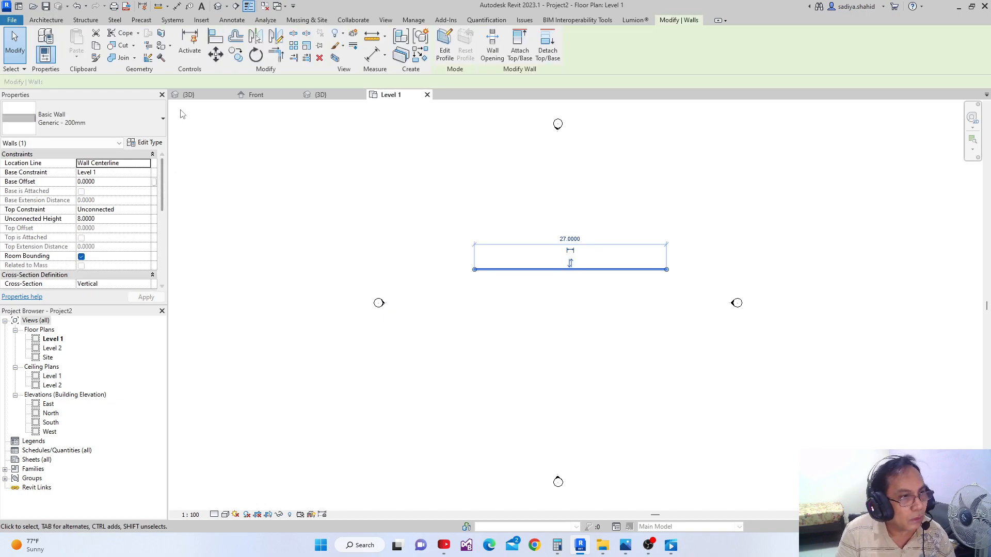
pyautogui.click(110, 219)
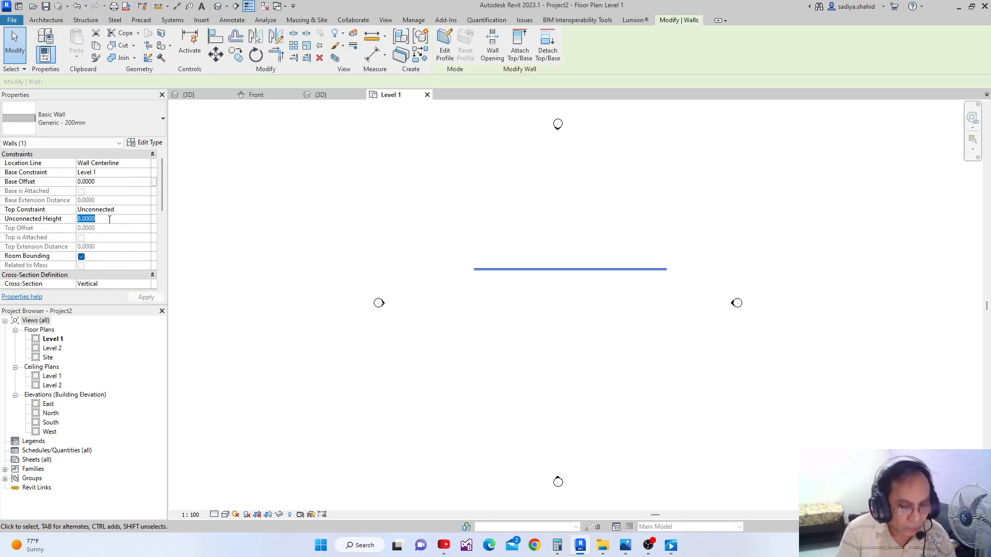
pyautogui.write('20')
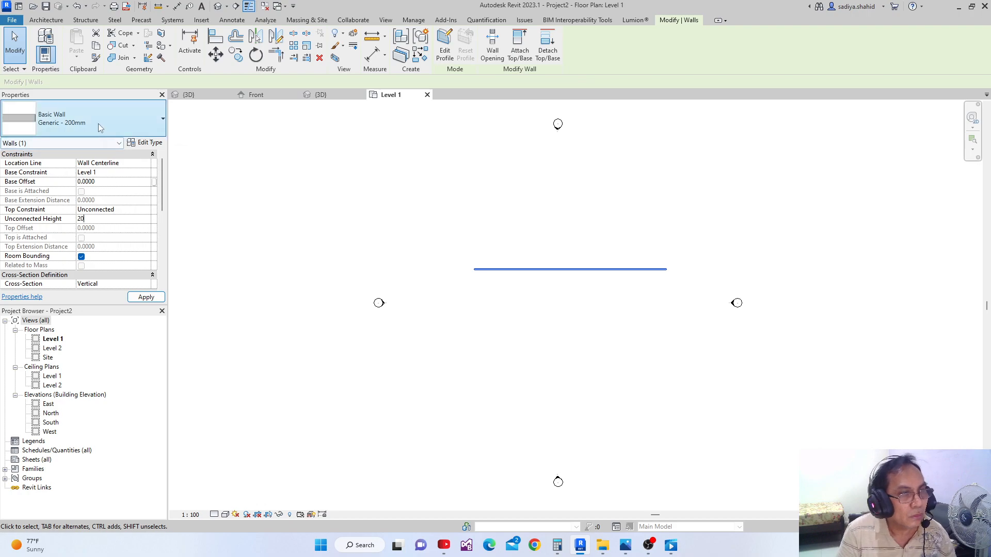
pyautogui.click(100, 127)
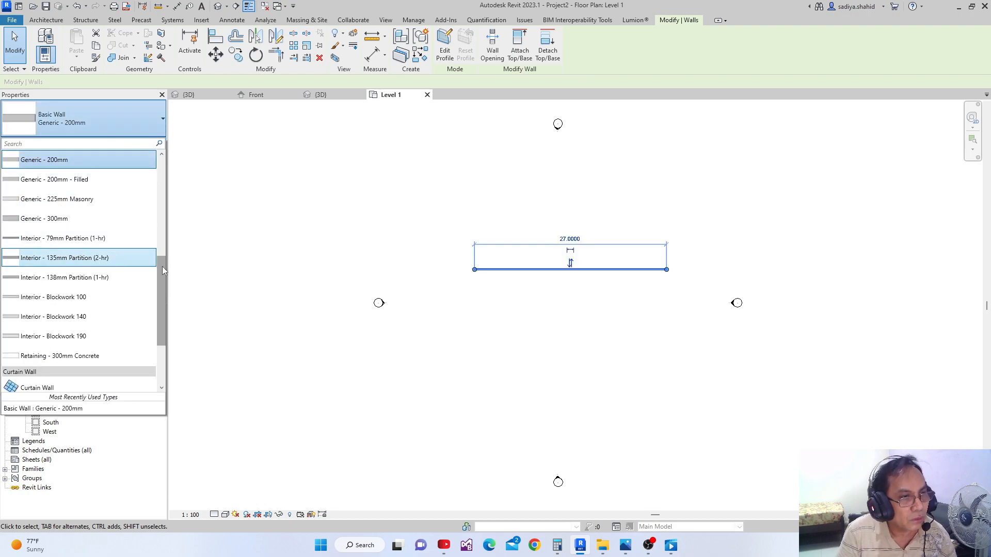
pyautogui.moveTo(162, 266); pyautogui.dragTo(162, 226)
pyautogui.click(105, 181)
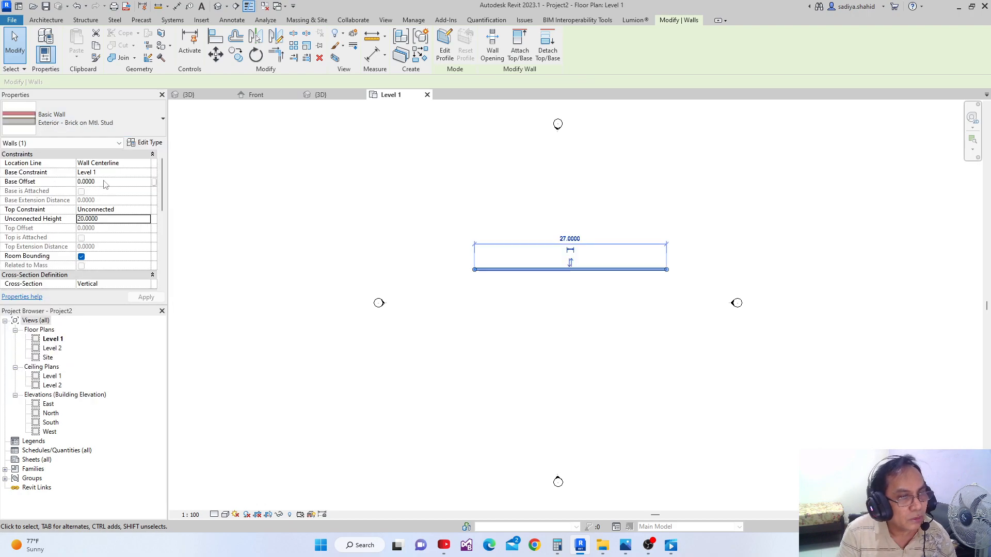
pyautogui.click(371, 267)
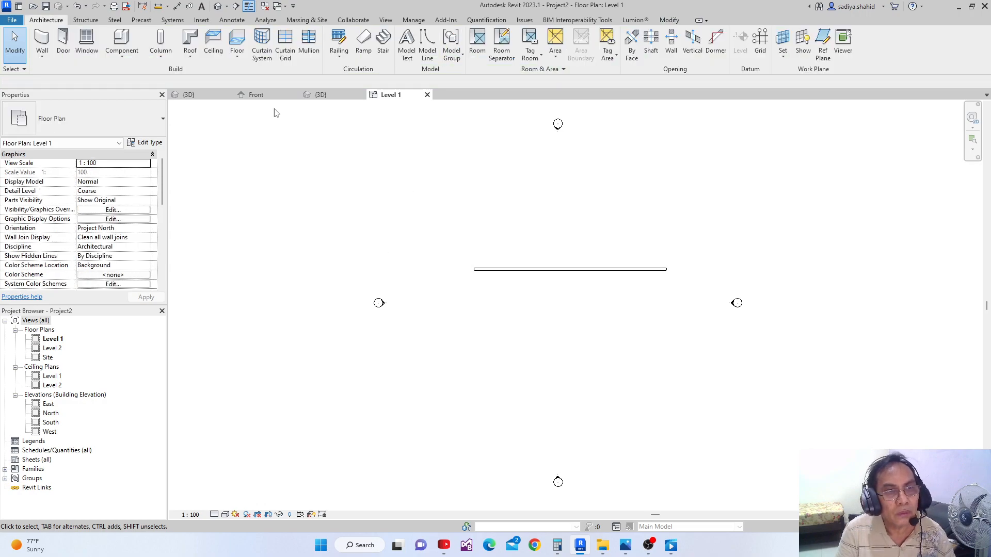
# Load the AC_Arch Door Opening family into Project2
pyautogui.click(320, 95)
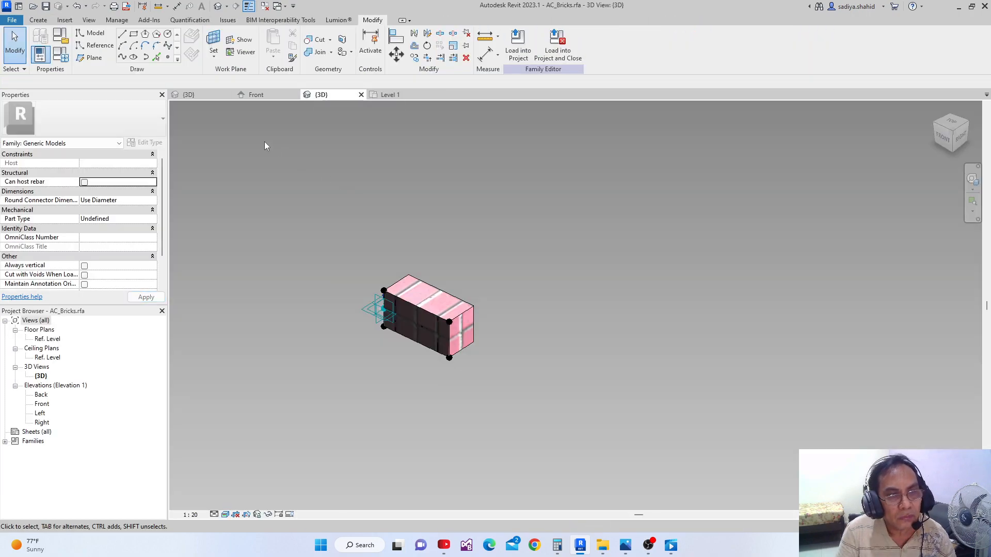
pyautogui.click(258, 95)
pyautogui.click(189, 95)
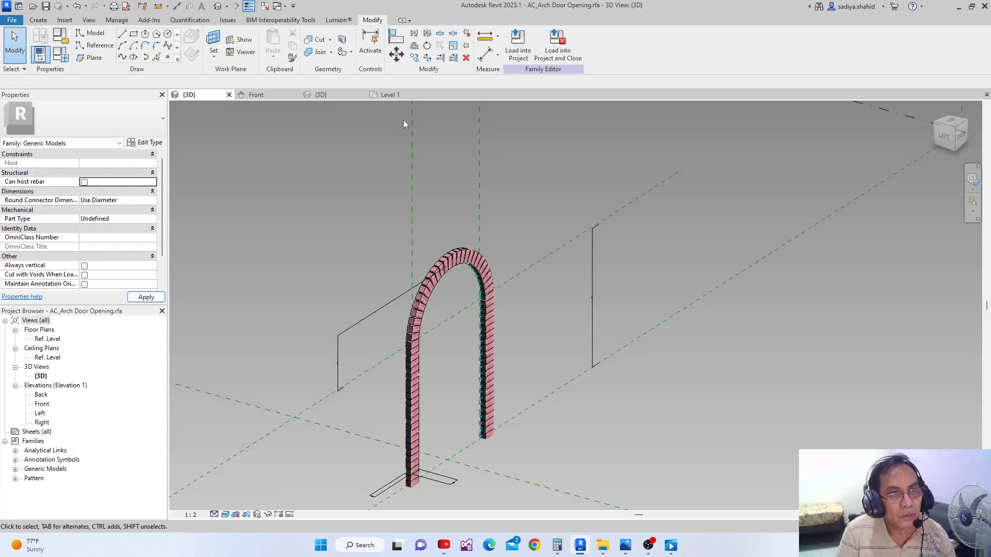
pyautogui.click(519, 54)
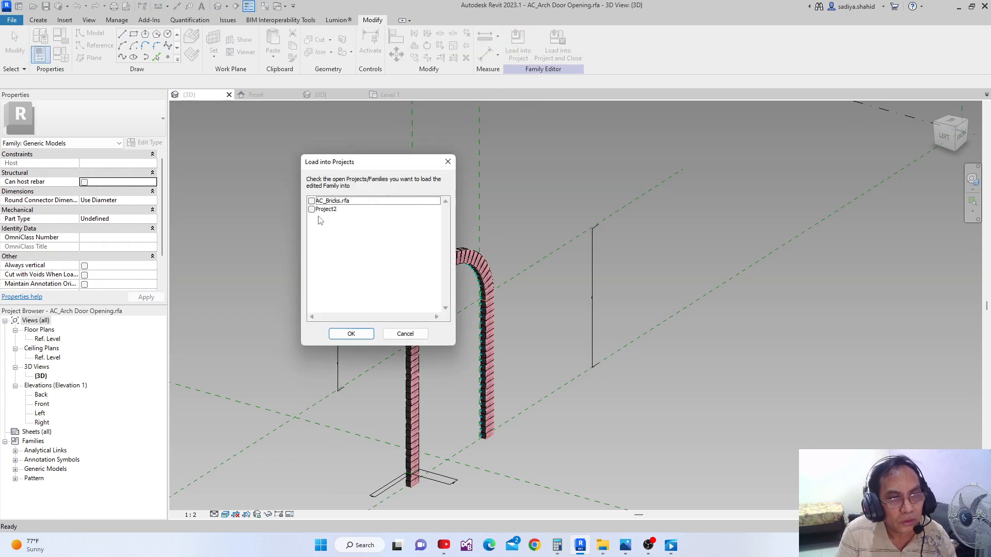
pyautogui.click(312, 210)
pyautogui.click(351, 334)
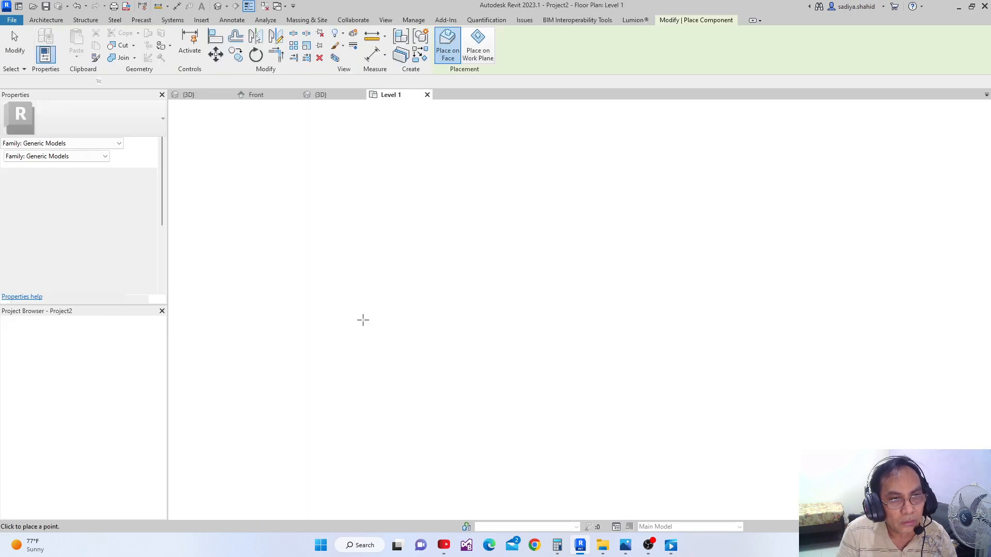
# Place one AC_Arch Door Opening on the Level 1 plane, just above the wall's upper edge in plan
pyautogui.moveTo(493, 263); pyautogui.dragTo(398, 280, button='middle')
pyautogui.scroll(1, 397, 279)
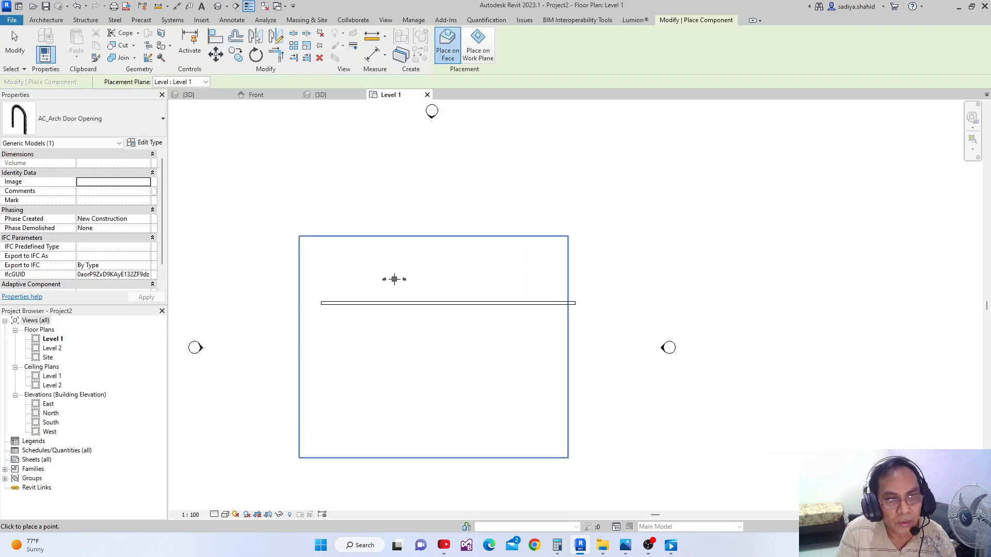
pyautogui.scroll(3, 416, 296)
pyautogui.scroll(1, 417, 297)
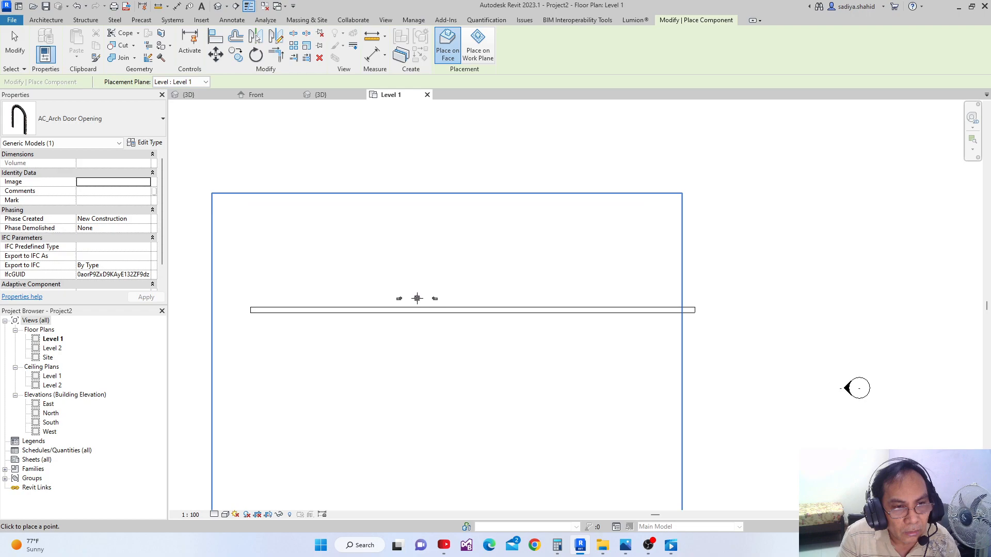
pyautogui.click(417, 300)
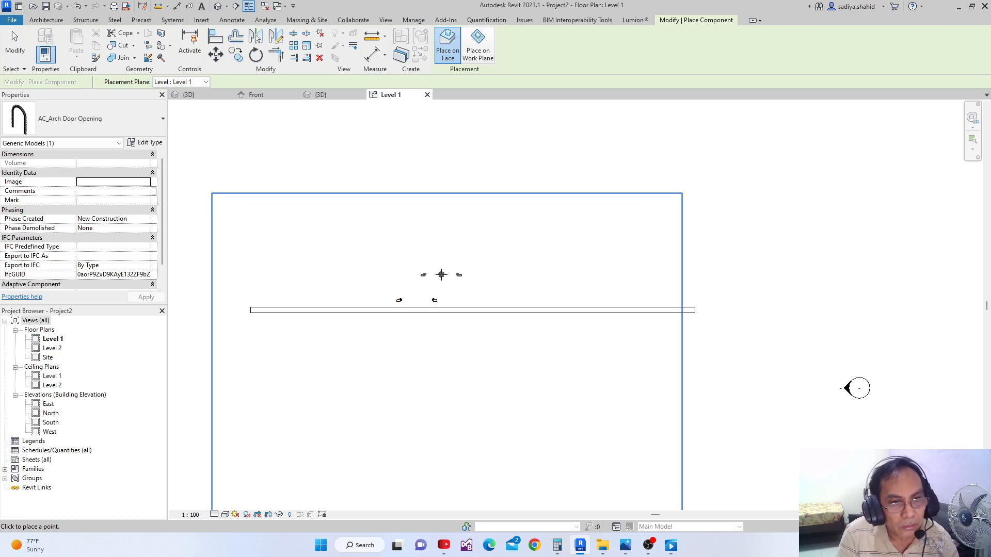
pyautogui.press('Escape')
pyautogui.press('Escape')
# Nudge the arch door opening down in plan until its brick legs straddle the wall's upper face line
pyautogui.scroll(2, 399, 298)
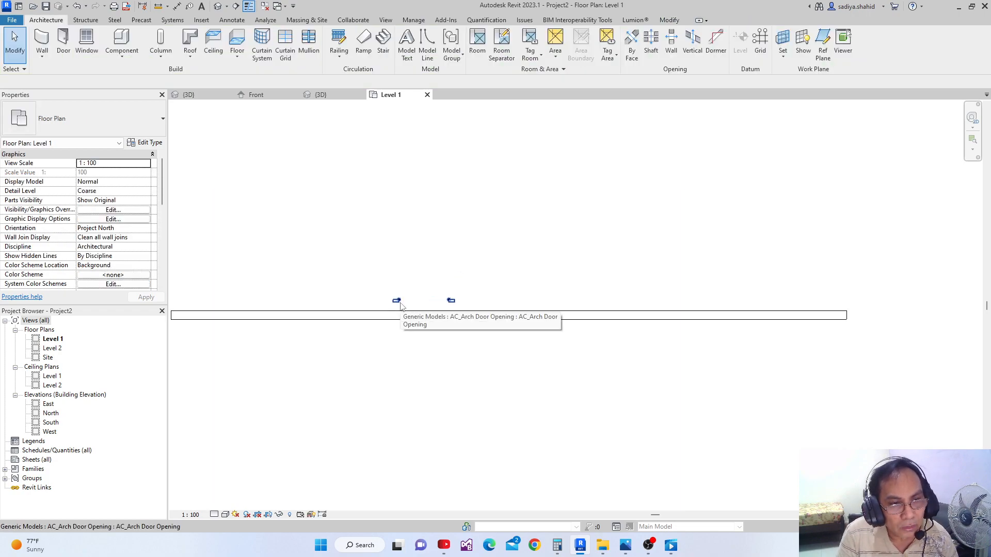
pyautogui.scroll(1, 401, 302)
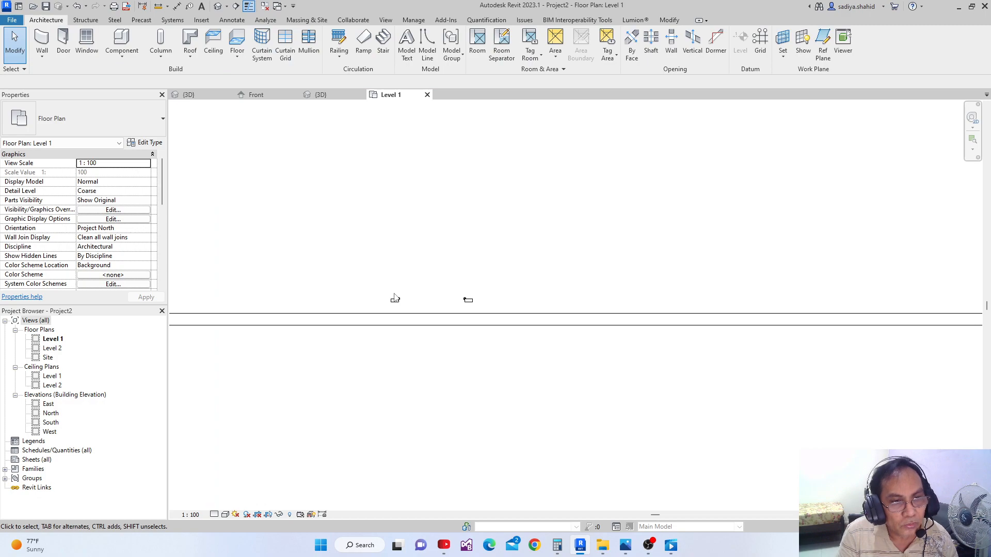
pyautogui.click(395, 299)
pyautogui.press('Down')
pyautogui.press('Down')
pyautogui.press('Down')
pyautogui.press('Down')
pyautogui.press('Down')
pyautogui.press('Down')
pyautogui.press('Down')
pyautogui.press('Down')
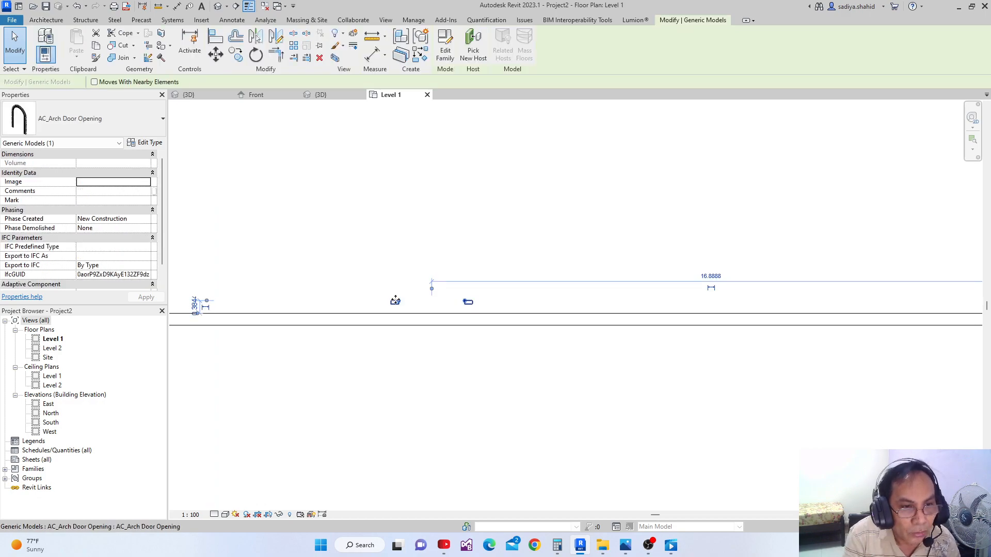
pyautogui.press('Down')
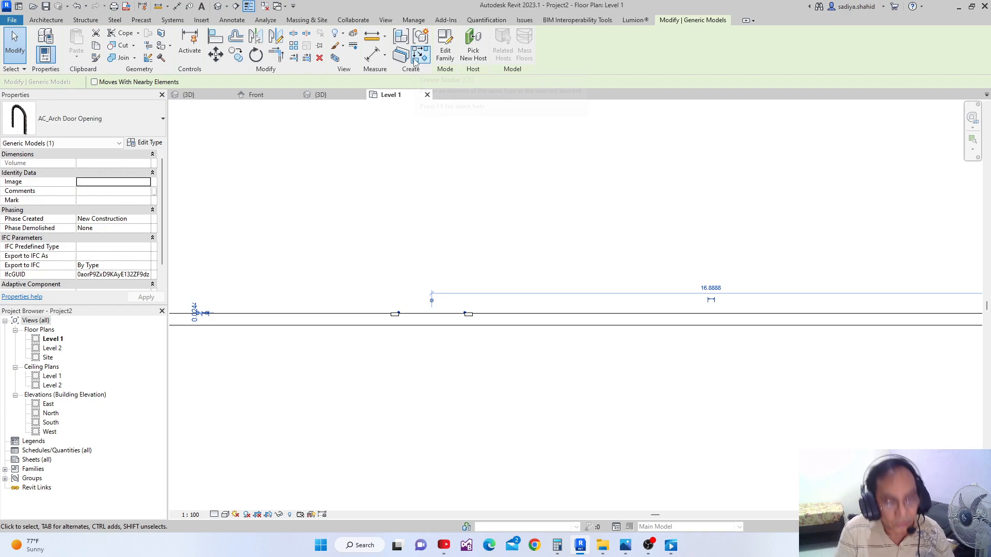
pyautogui.press('Up')
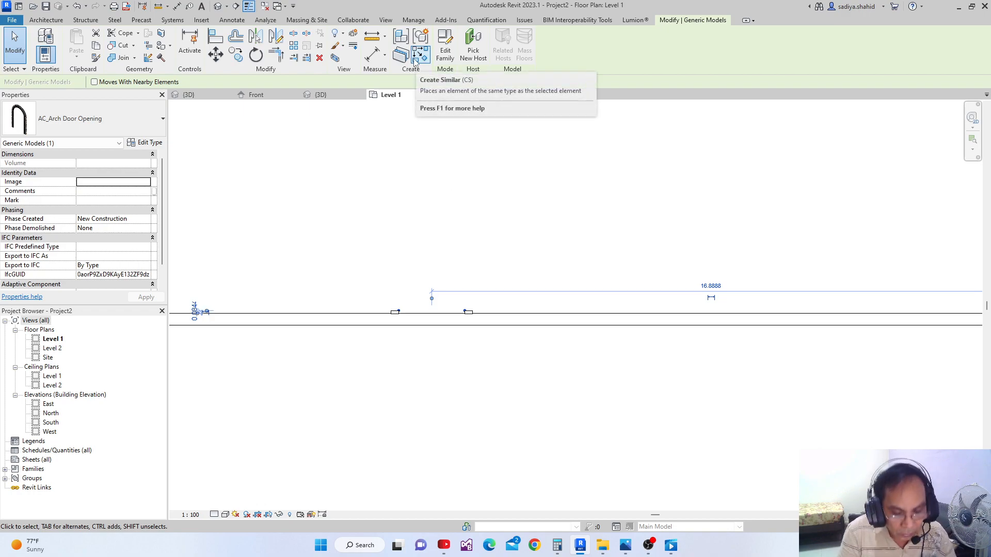
pyautogui.scroll(1, 405, 307)
pyautogui.scroll(5, 405, 307)
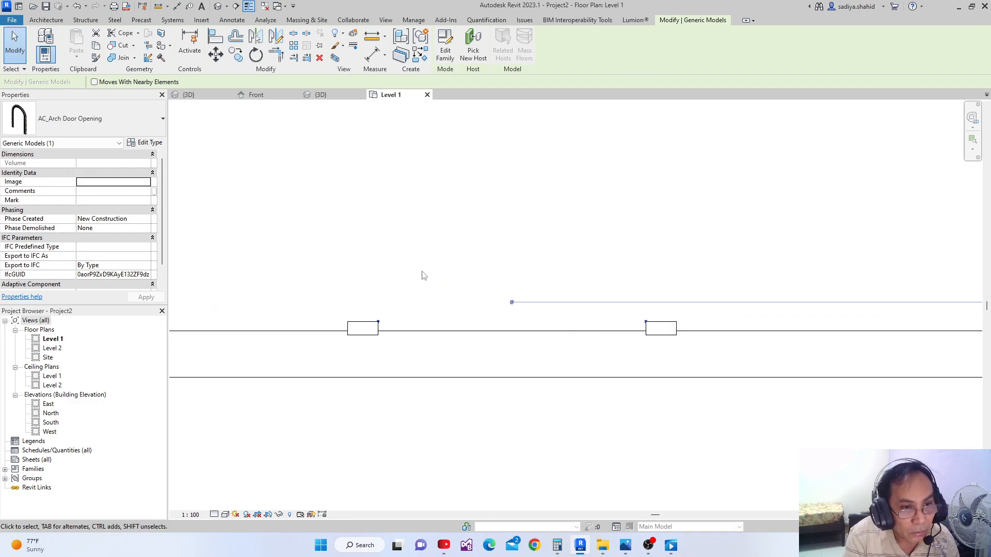
pyautogui.press('Down')
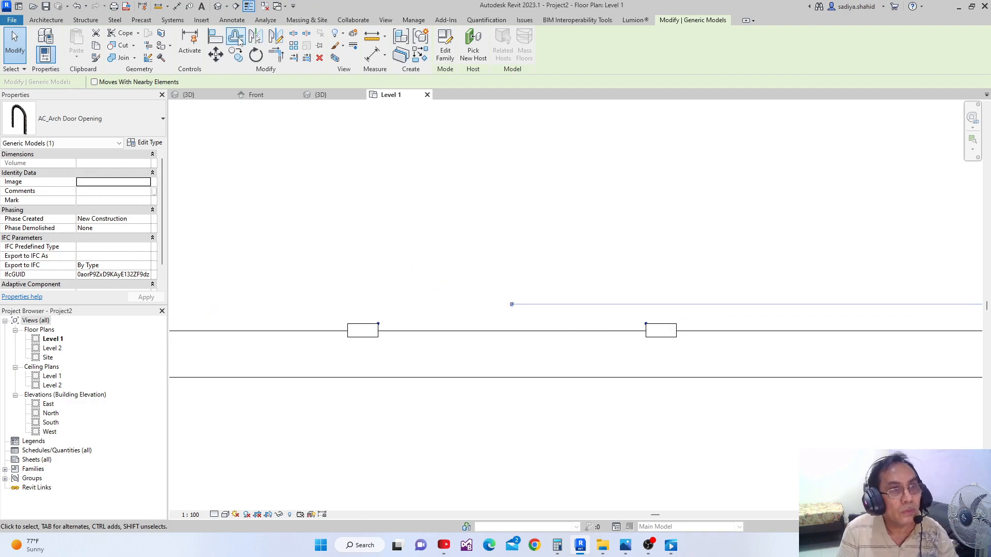
# Open the project's default 3D view and set its visual style to Realistic to inspect the arch on the wall
pyautogui.click(218, 6)
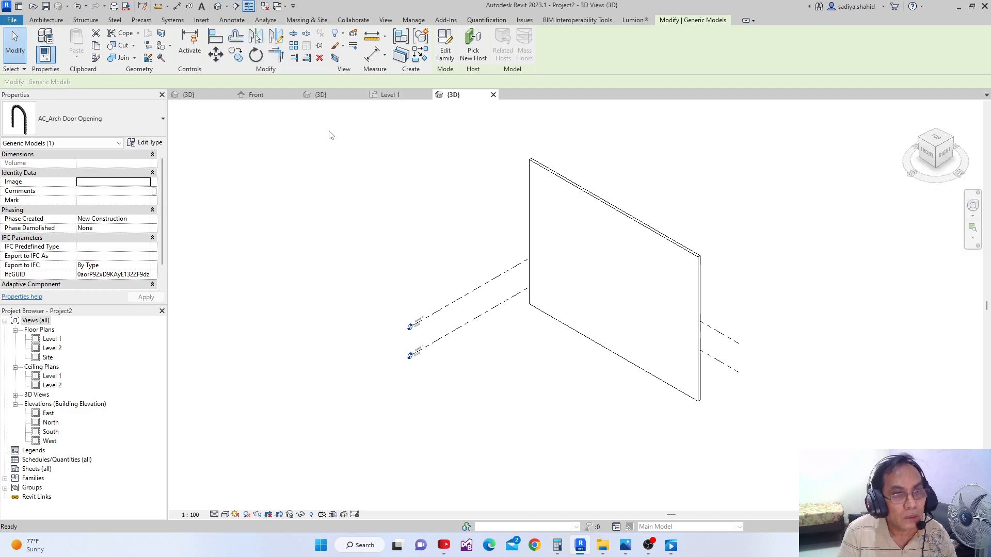
pyautogui.moveTo(407, 283); pyautogui.dragTo(672, 314, button='middle')
pyautogui.scroll(4, 419, 425)
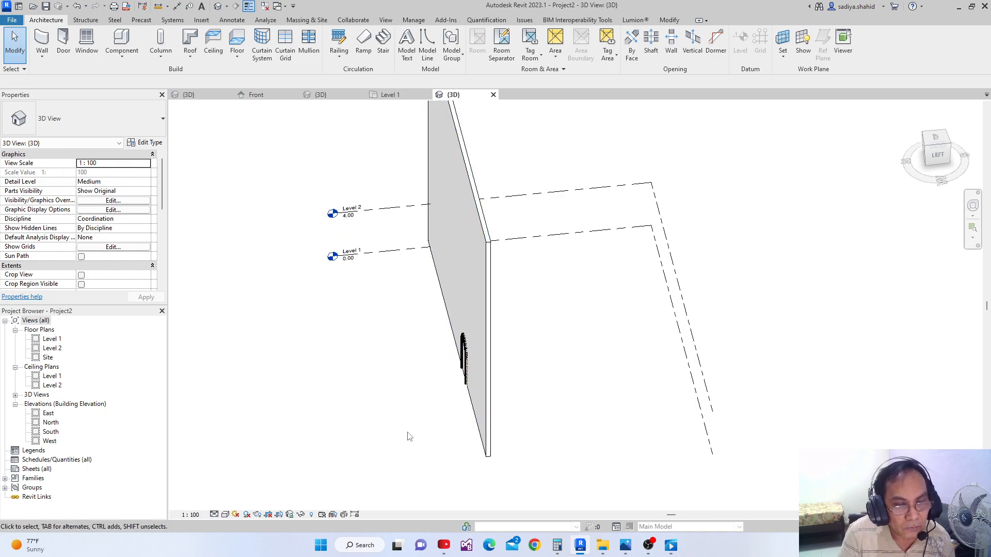
pyautogui.keyDown('shift'); pyautogui.moveTo(424, 423); pyautogui.dragTo(488, 380, button='middle'); pyautogui.keyUp('shift')
pyautogui.scroll(3, 488, 375)
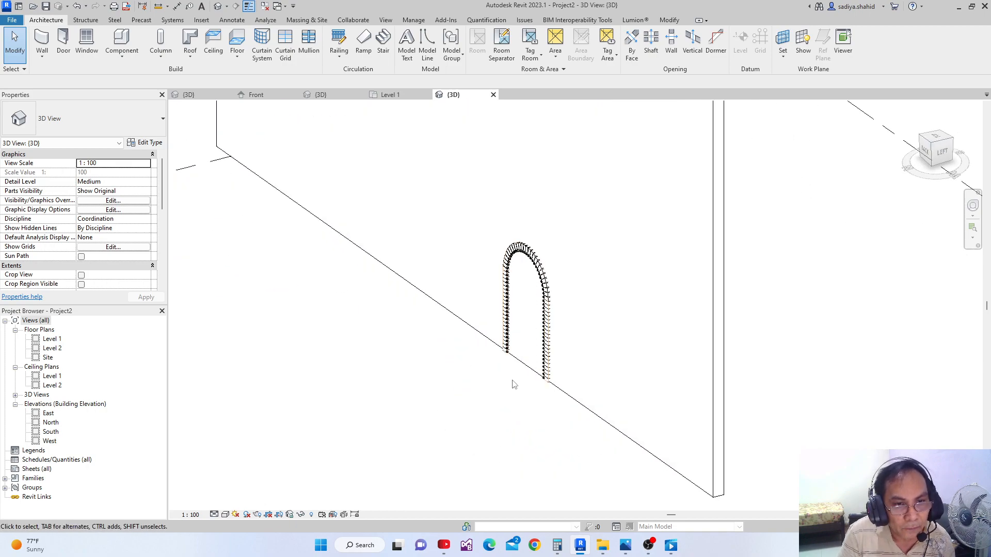
pyautogui.click(226, 515)
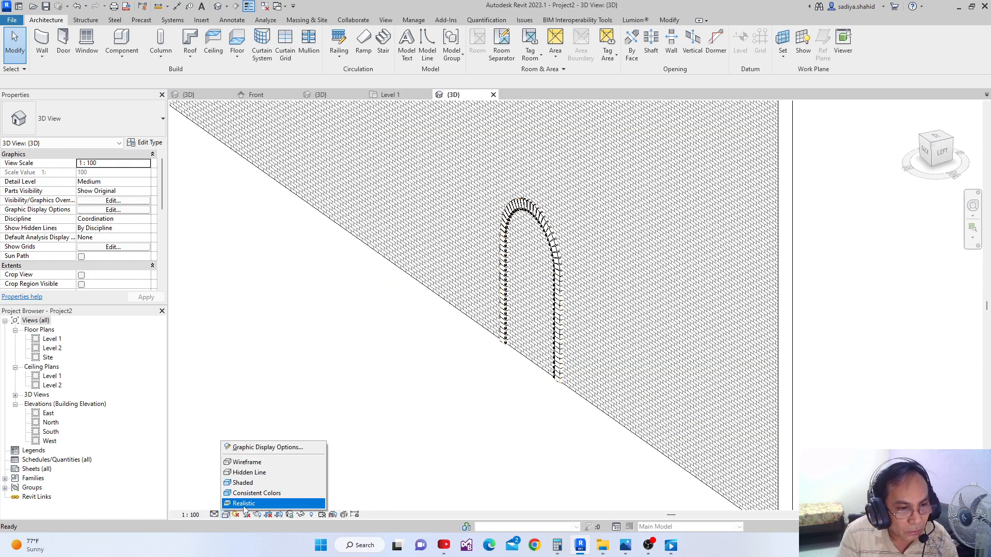
pyautogui.click(244, 503)
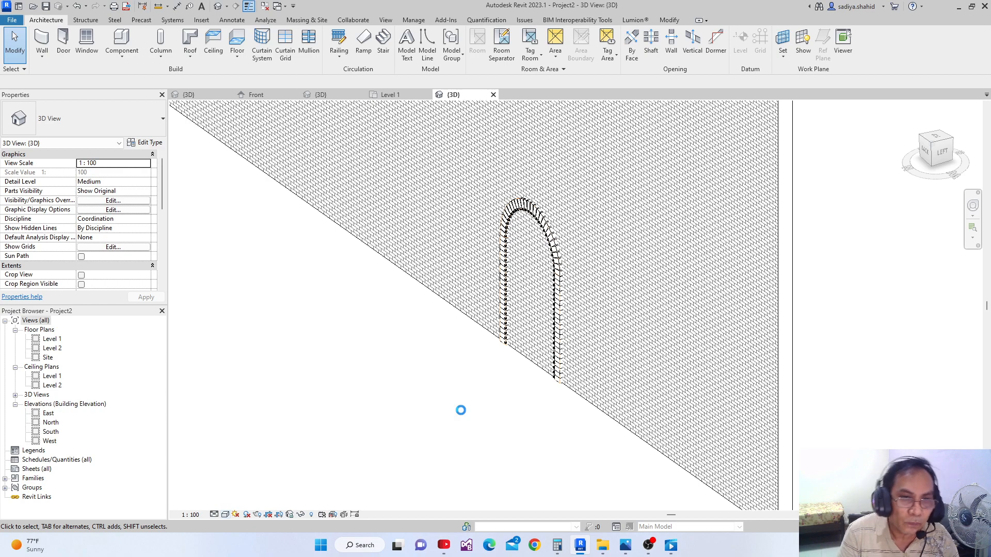
pyautogui.scroll(3, 524, 272)
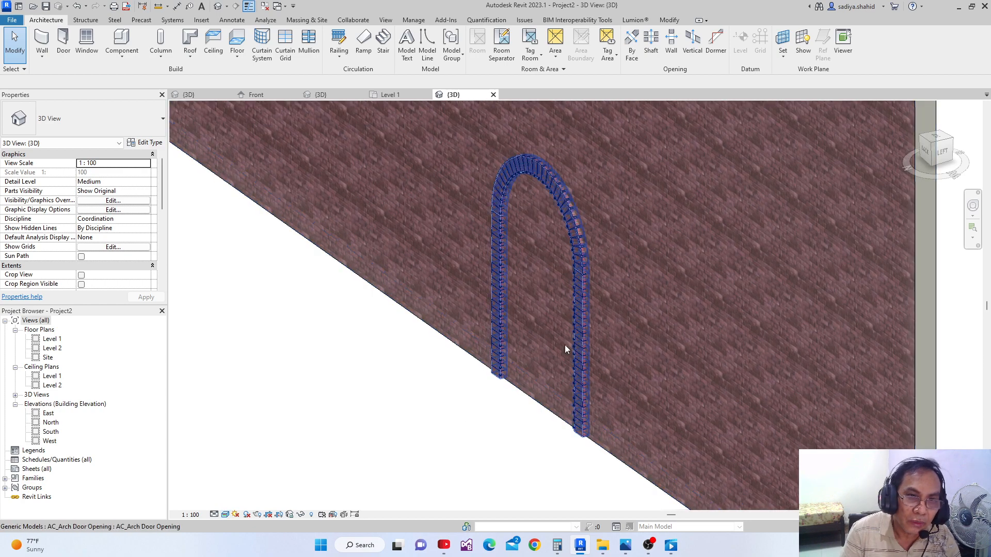
pyautogui.moveTo(355, 483); pyautogui.dragTo(358, 473, button='middle')
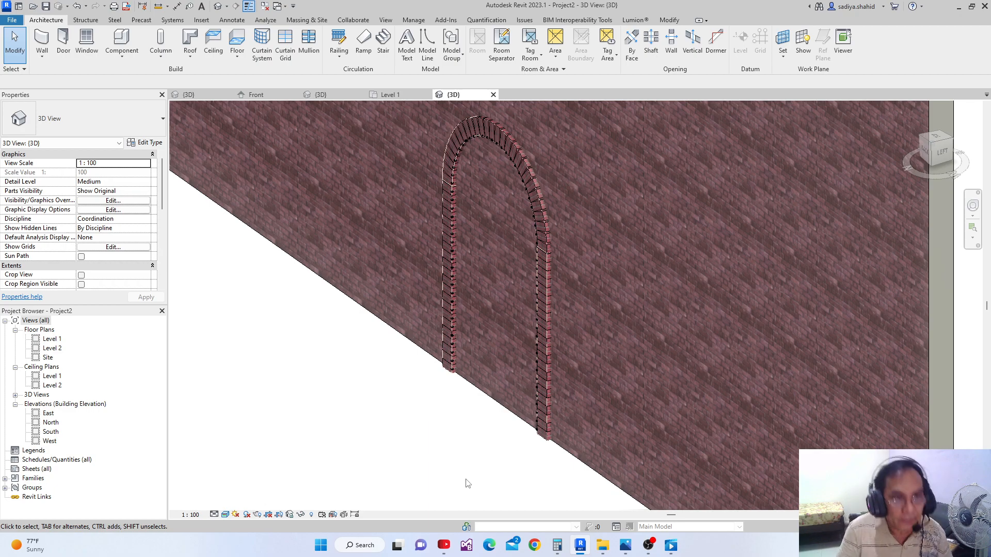
# Return to the 3D view of the AC_Arch Door Opening family
pyautogui.click(200, 96)
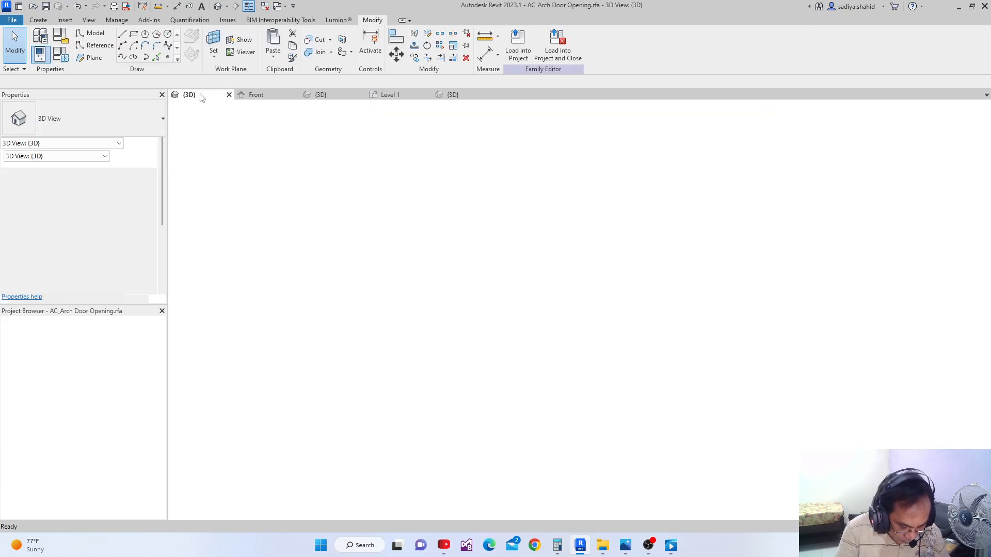